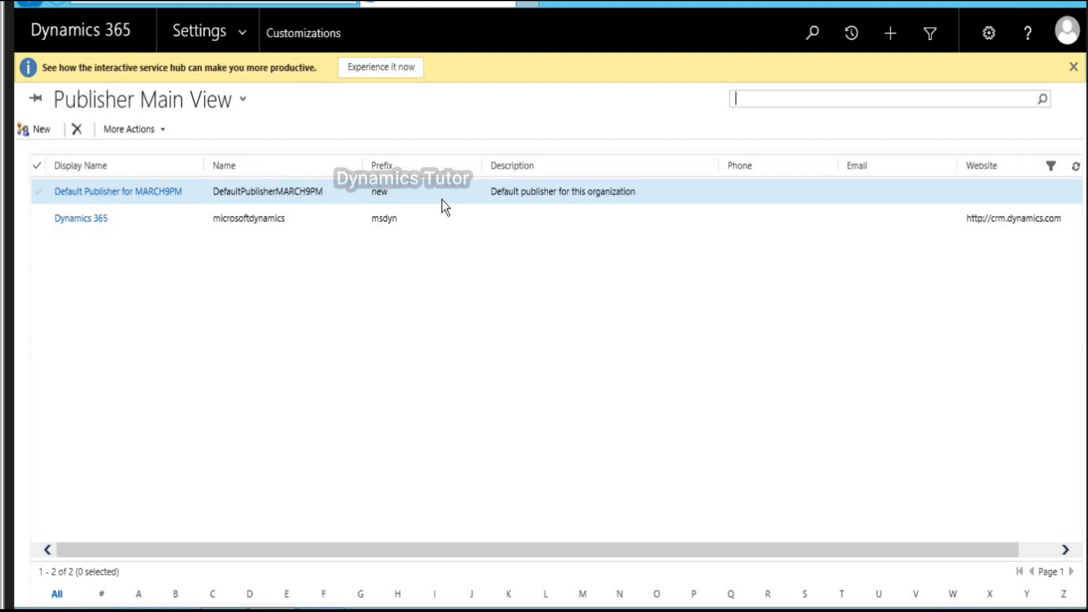
Step: Change the Default Publisher's customization prefix from 'new' to 'sit' and save it
{"action": "double_click", "coordinate": [442, 200]}
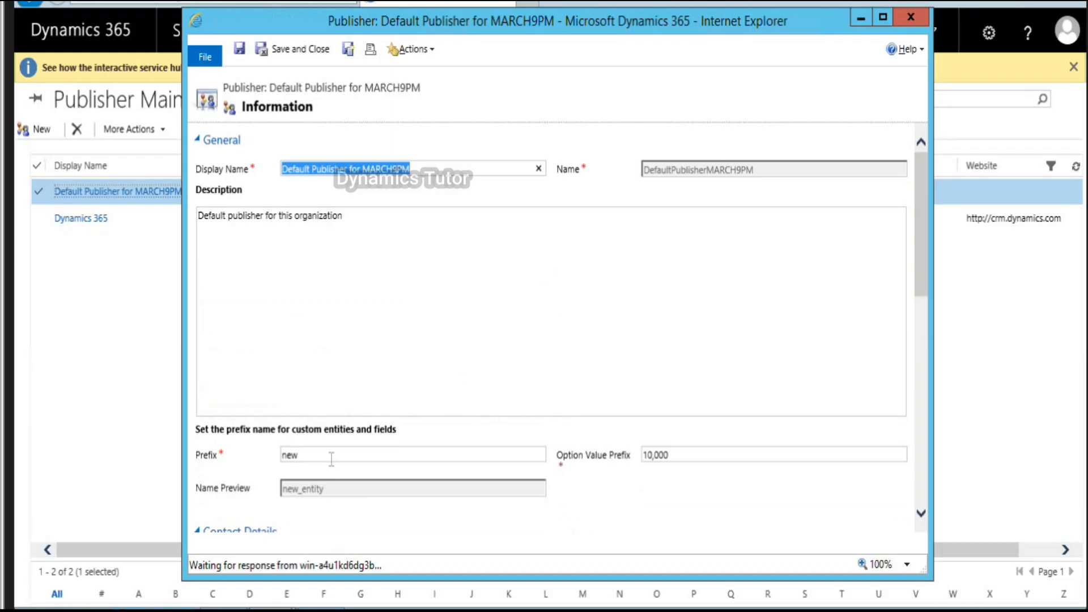
{"action": "left_click", "coordinate": [332, 455]}
{"action": "key", "text": "BackSpace"}
{"action": "key", "text": "BackSpace"}
{"action": "key", "text": "BackSpace"}
{"action": "type", "text": "sit"}
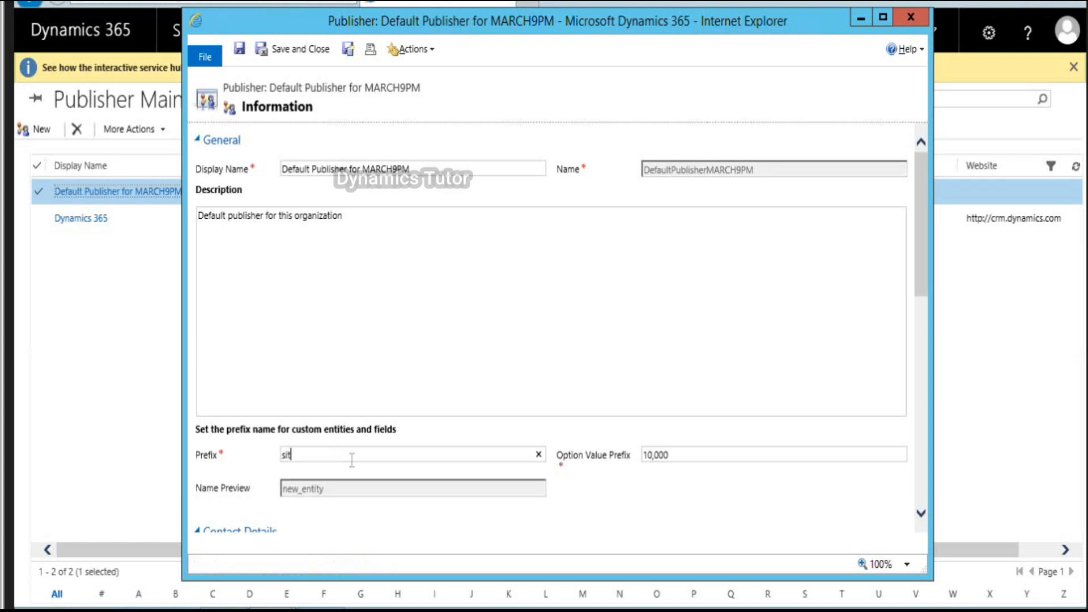
{"action": "left_click", "coordinate": [310, 51]}
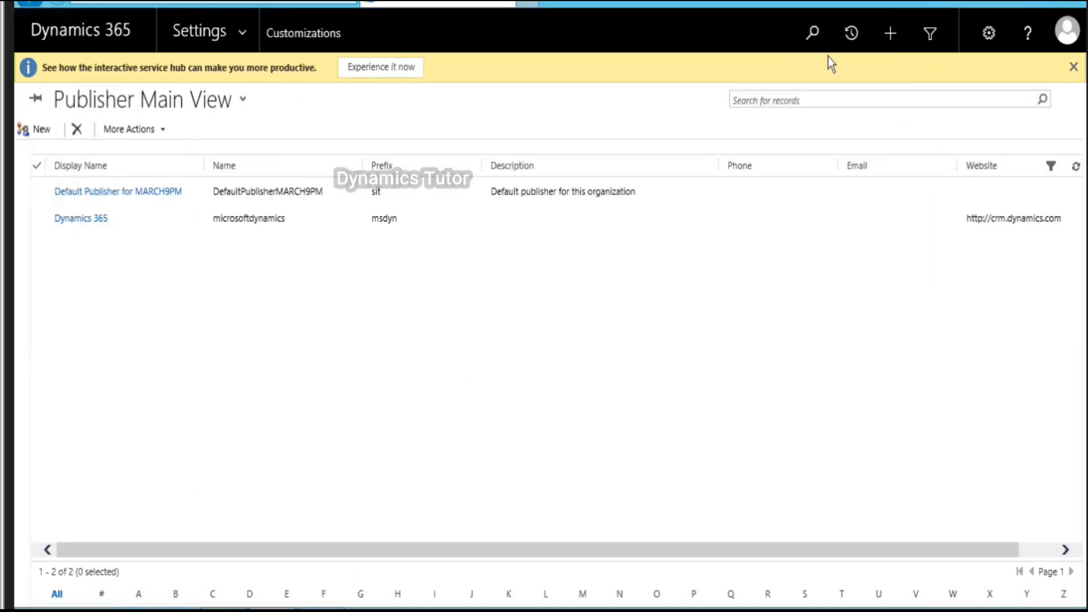
Step: Go to Settings > Customizations > Customize the System and maximize the Default Solution window
{"action": "left_click", "coordinate": [238, 33]}
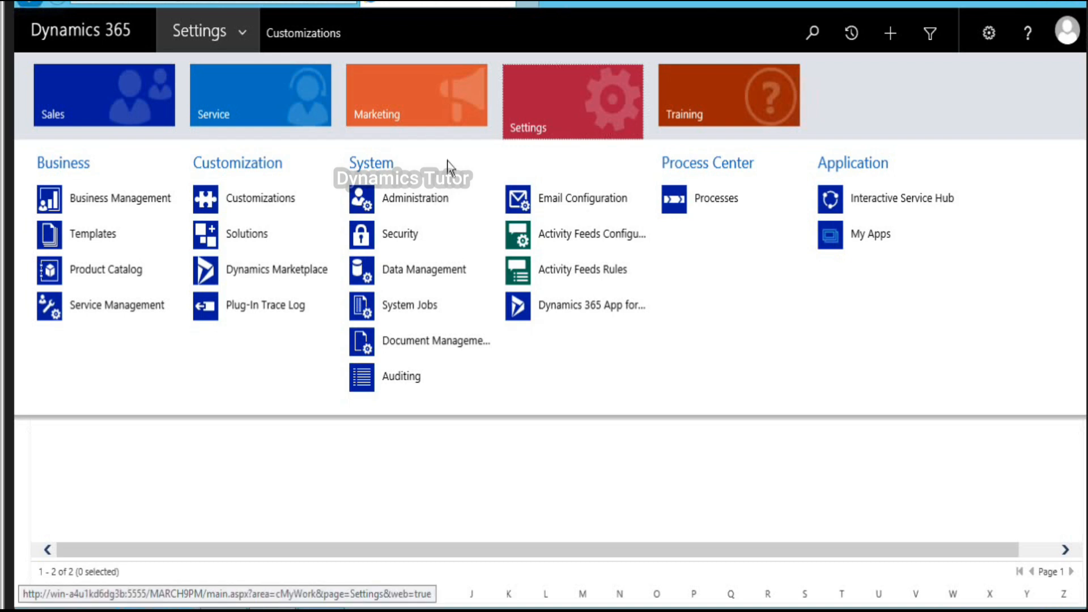
{"action": "left_click", "coordinate": [265, 203]}
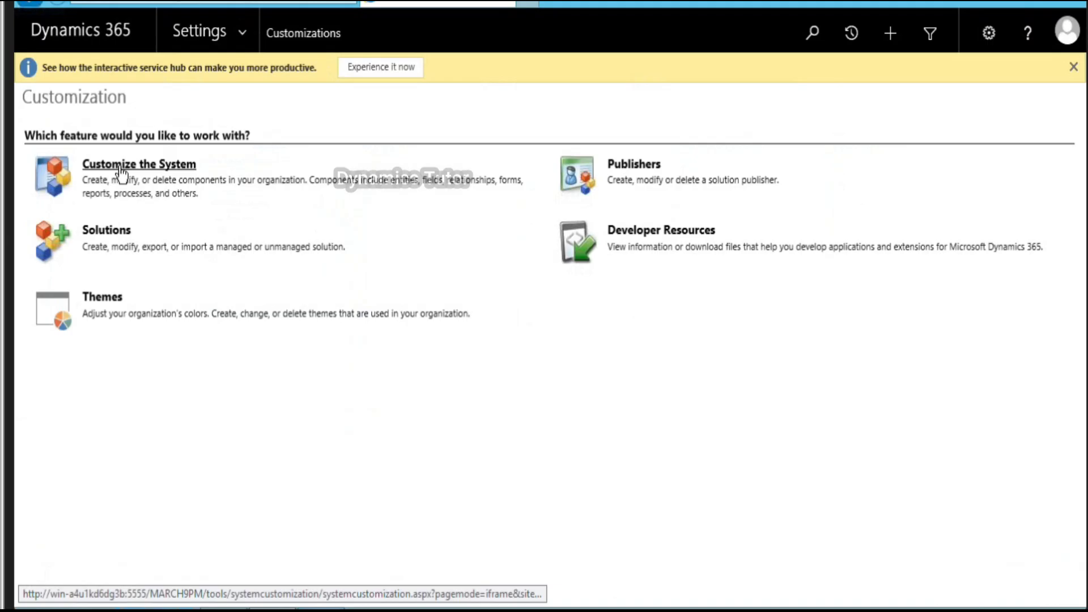
{"action": "left_click", "coordinate": [120, 172]}
{"action": "double_click", "coordinate": [243, 8]}
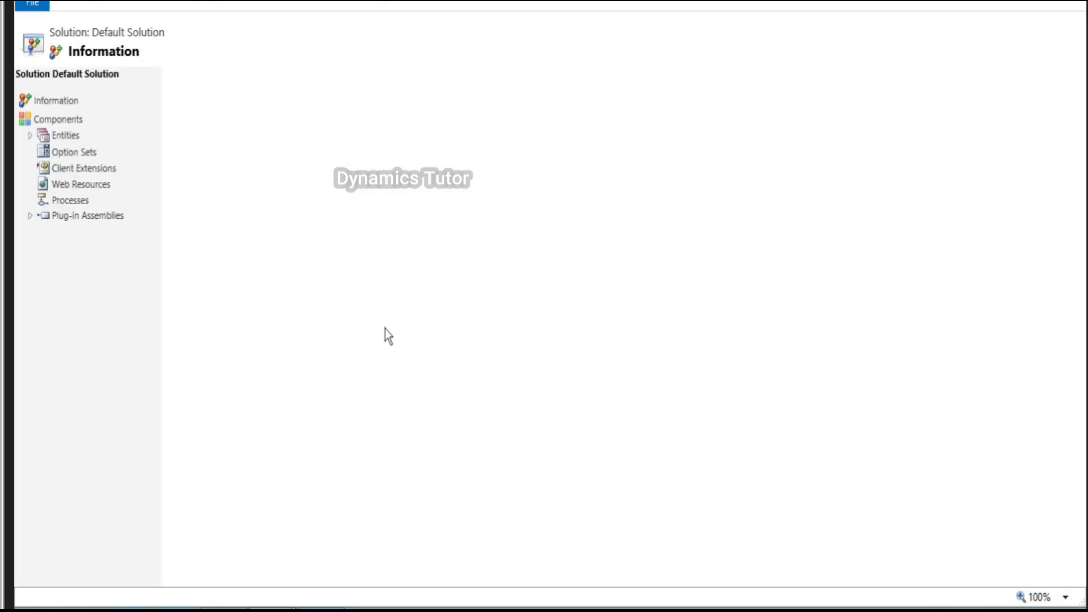
Step: Select Entities in the Default Solution and start a new entity from the New menu
{"action": "left_click", "coordinate": [30, 135]}
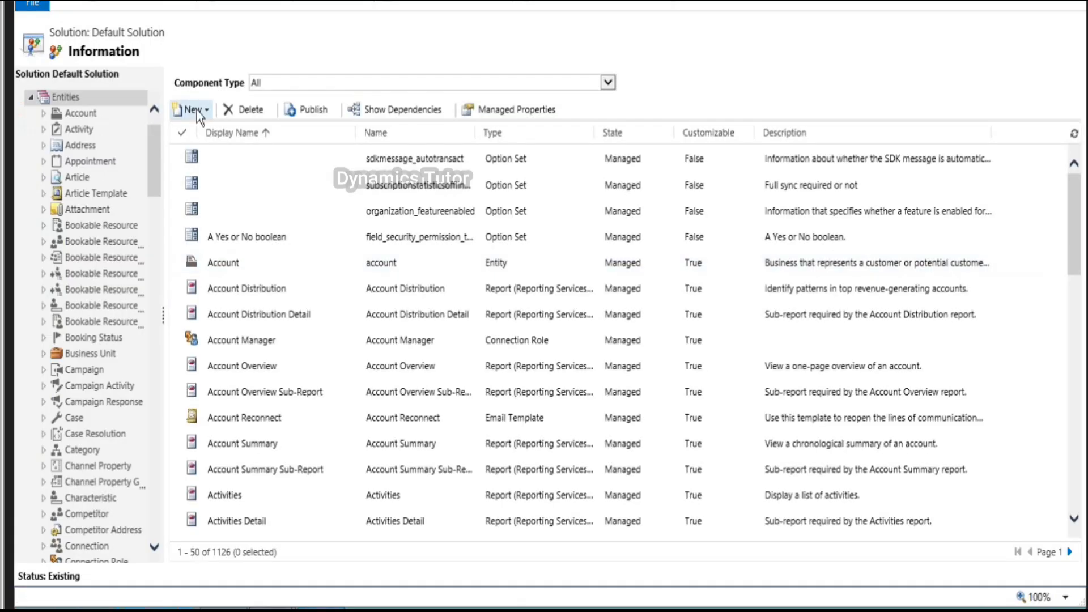
{"action": "left_click", "coordinate": [193, 109]}
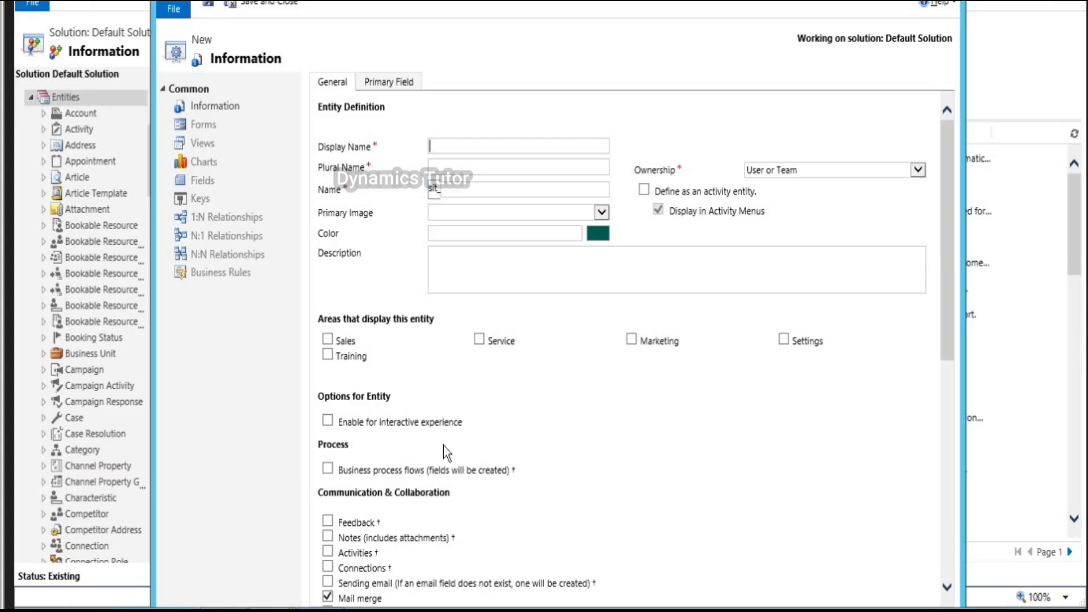
Step: Enter 'Employee' as both the display name and plural name
{"action": "type", "text": "Employee"}
{"action": "key", "text": "Tab"}
{"action": "type", "text": "E"}
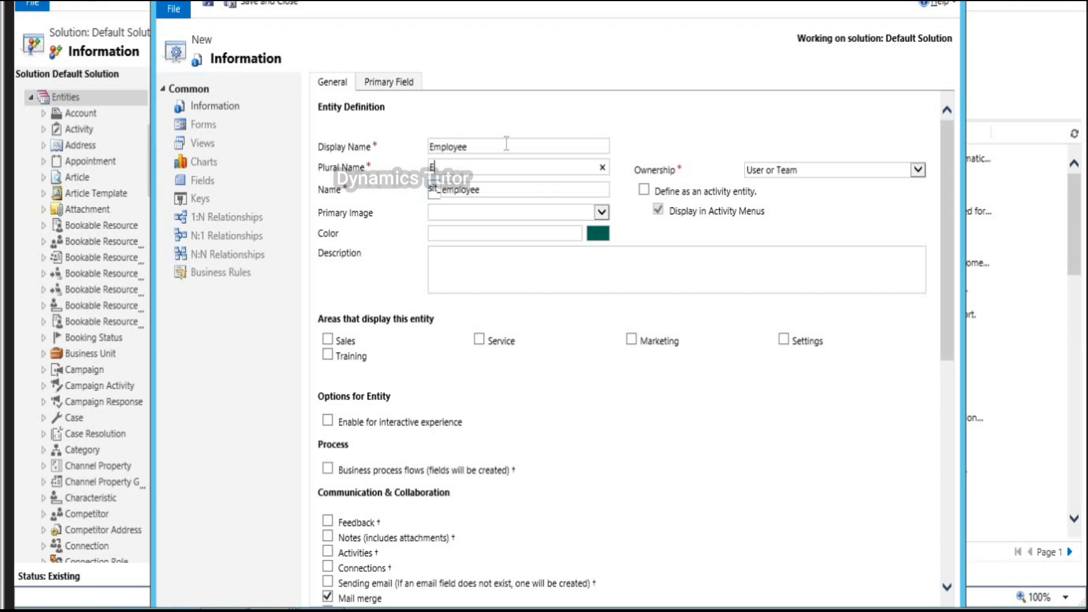
{"action": "type", "text": "mployee"}
{"action": "key", "text": "Tab"}
Step: Keep User or Team ownership and show the entity in Sales, Service and Marketing
{"action": "left_click", "coordinate": [803, 172]}
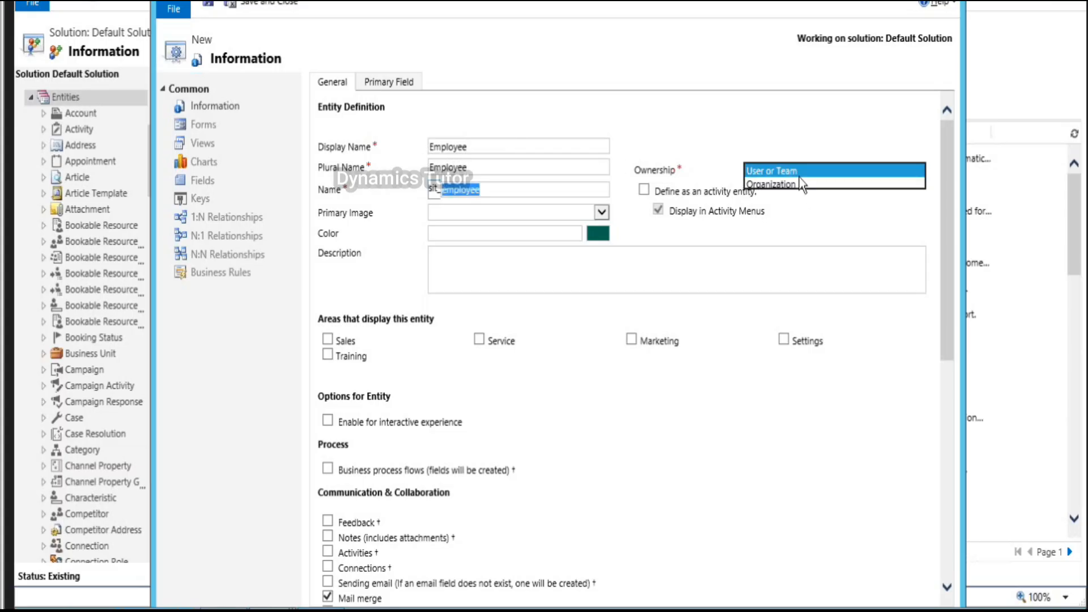
{"action": "left_click", "coordinate": [799, 185]}
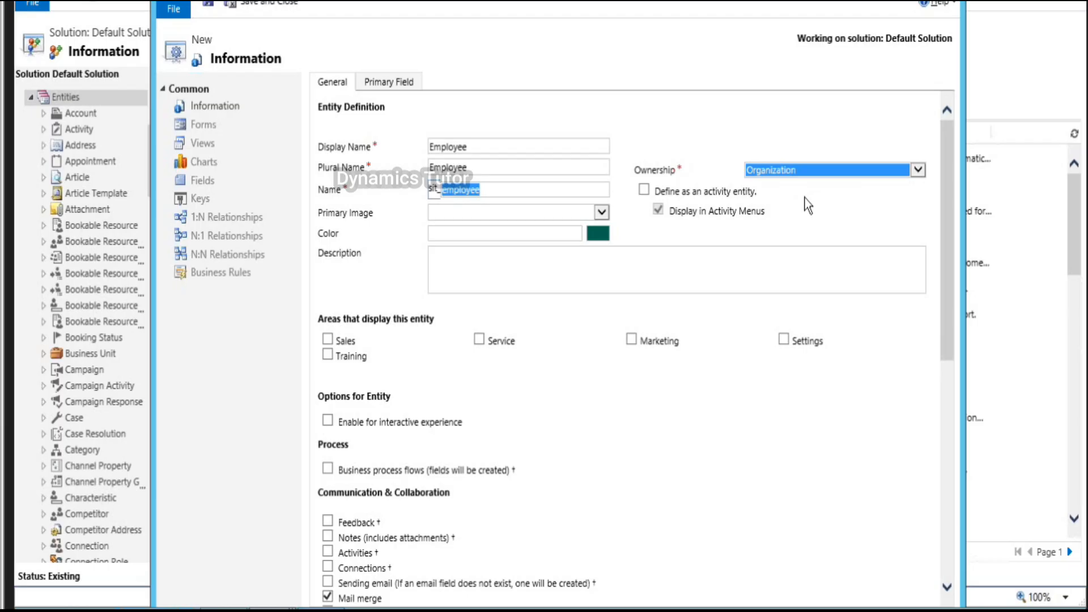
{"action": "left_click", "coordinate": [808, 171]}
{"action": "left_click", "coordinate": [796, 159]}
{"action": "left_click", "coordinate": [336, 341]}
{"action": "left_click", "coordinate": [327, 340]}
{"action": "left_click", "coordinate": [632, 340]}
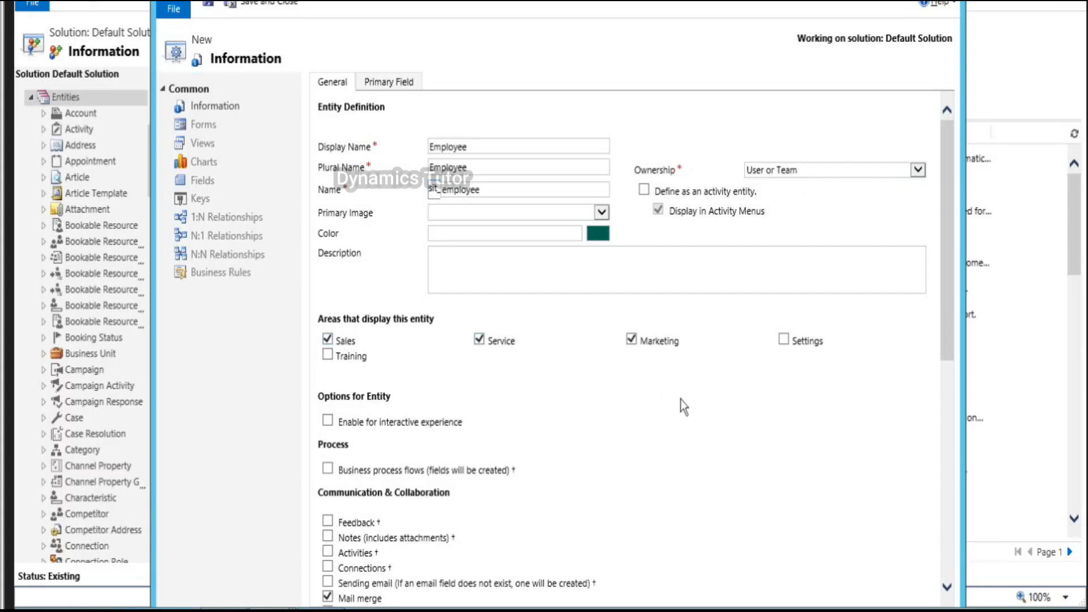
{"action": "left_click", "coordinate": [399, 80]}
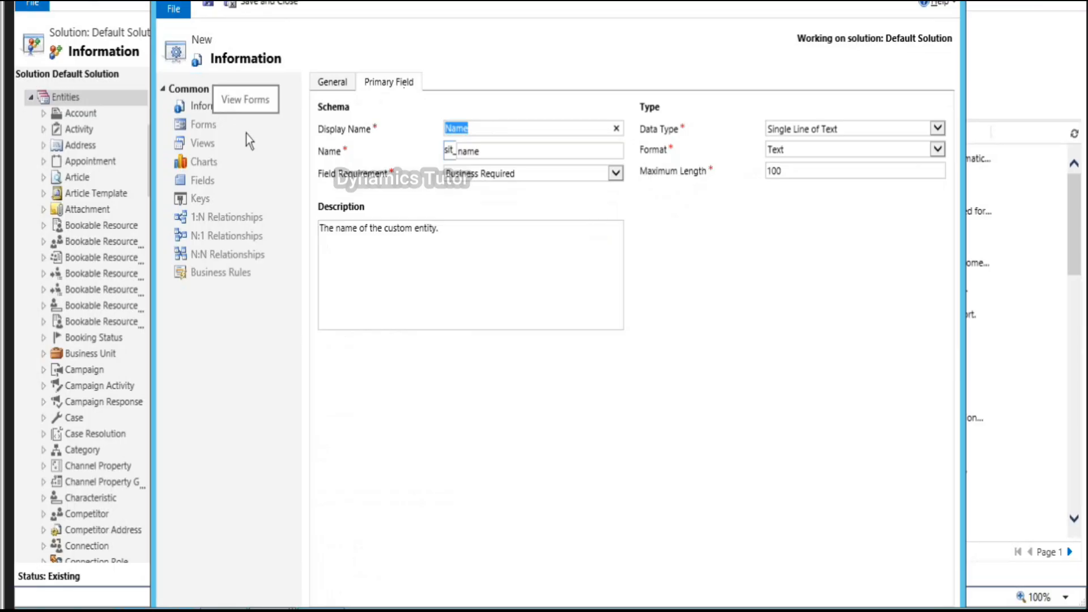
Step: Name the primary field 'First Name' and save to create the sit_employee entity
{"action": "key", "text": "BackSpace"}
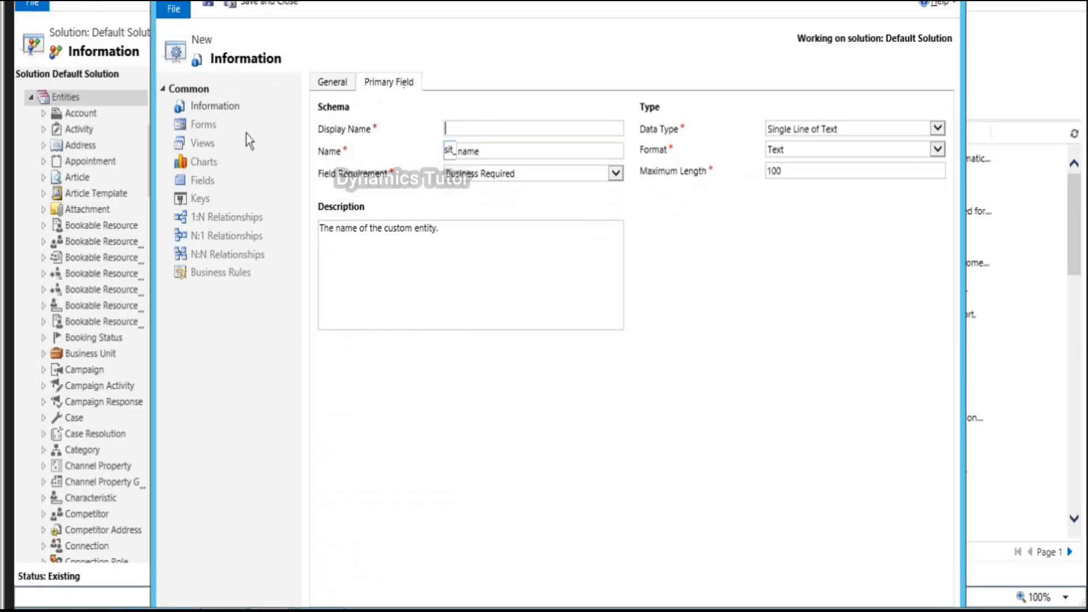
{"action": "type", "text": "First Name"}
{"action": "left_click", "coordinate": [209, 5]}
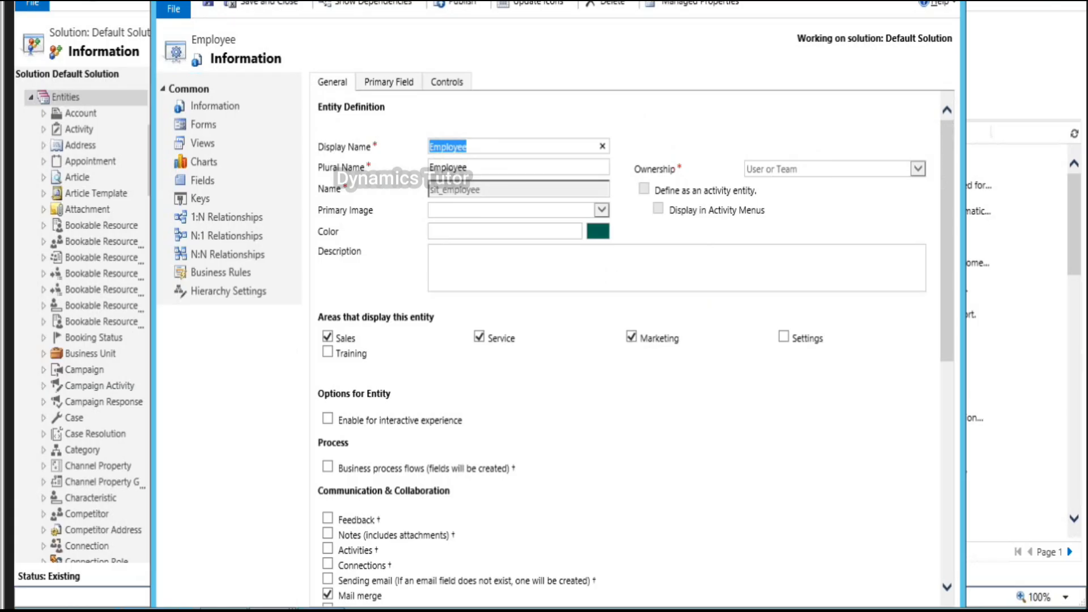
Step: Open the Employee Main Information form in a maximized form editor
{"action": "left_click", "coordinate": [211, 125]}
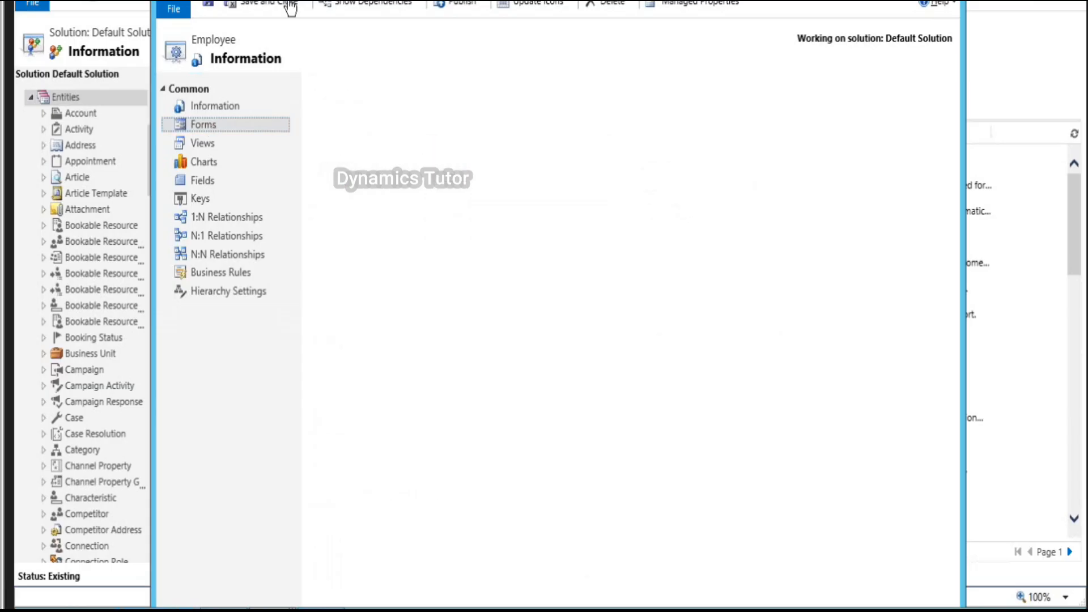
{"action": "key", "text": "super+Up"}
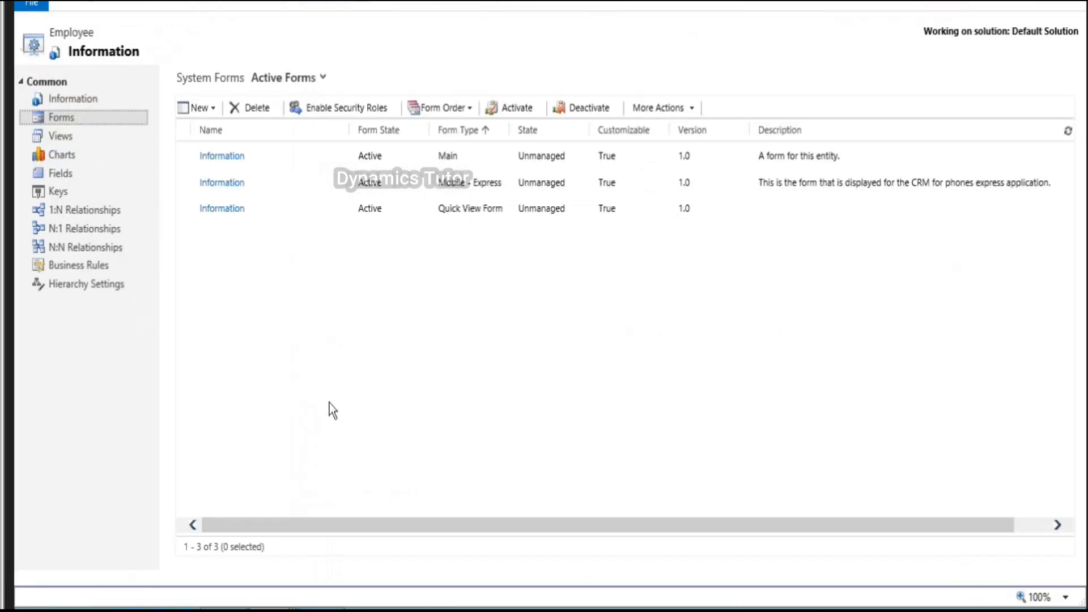
{"action": "double_click", "coordinate": [306, 161]}
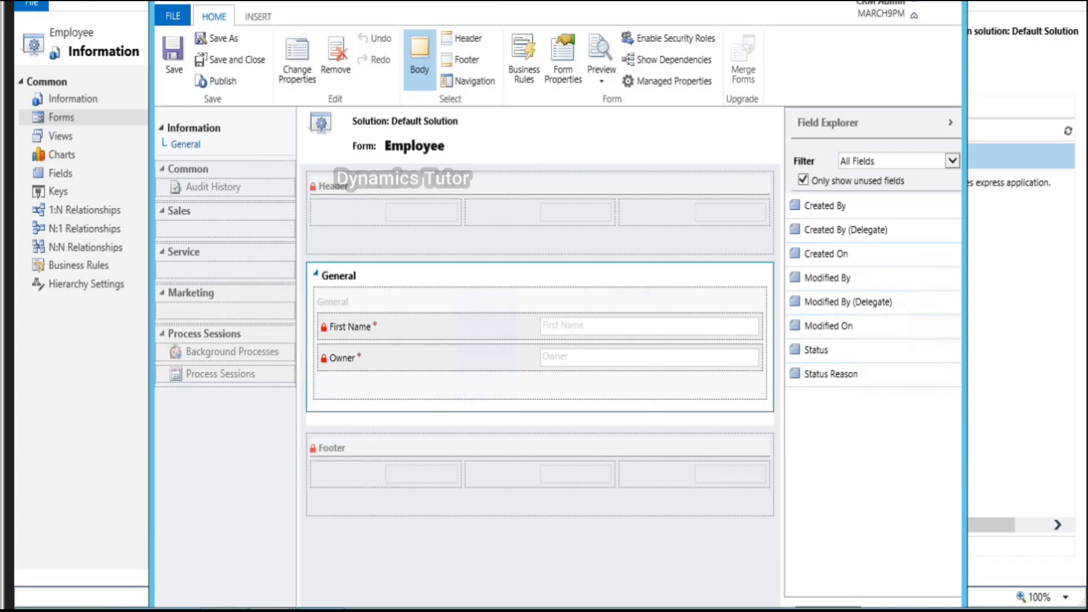
{"action": "key", "text": "super+Up"}
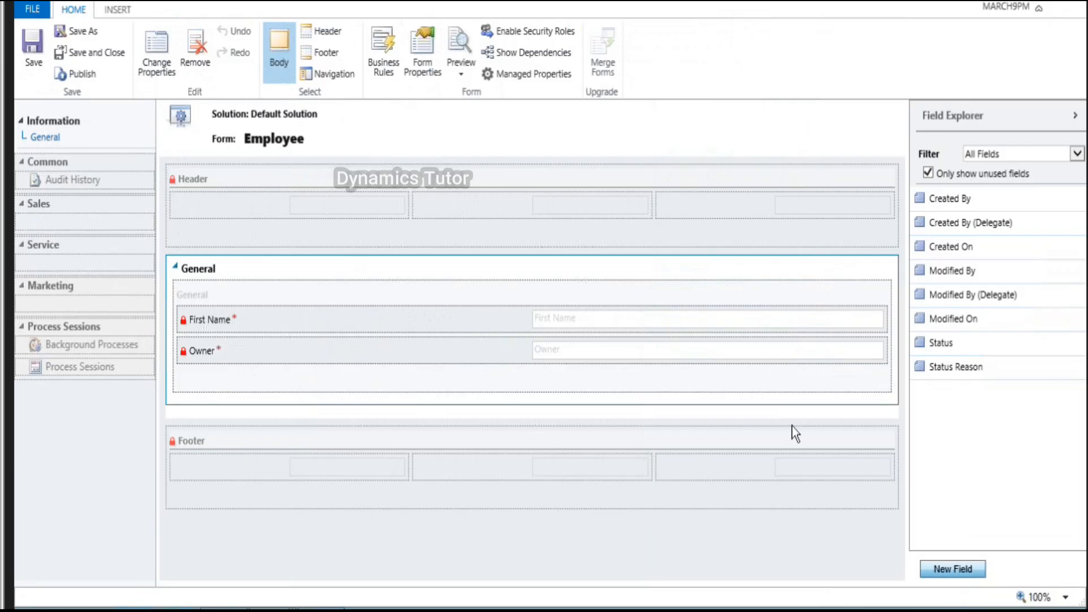
Step: Add a new 'Last Name' field that is Business Required and searchable
{"action": "left_click", "coordinate": [957, 569]}
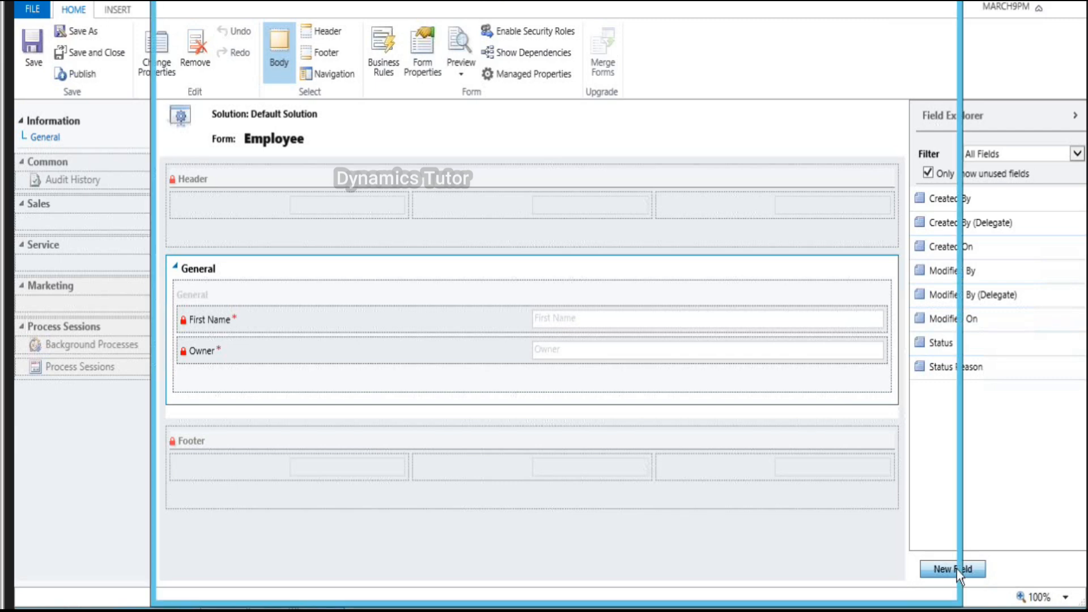
{"action": "type", "text": "Last "}
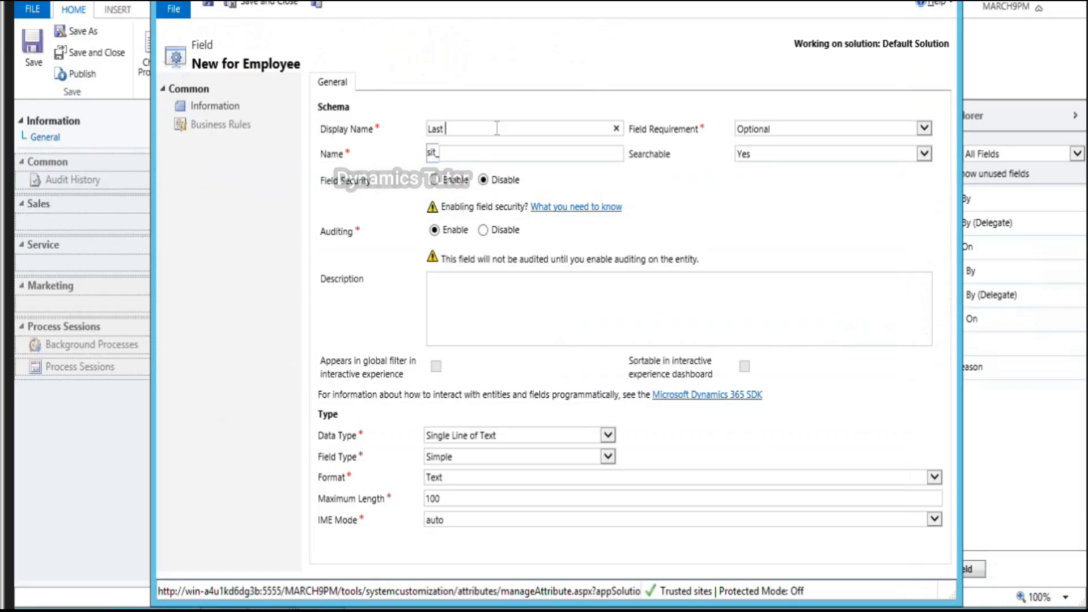
{"action": "type", "text": "Name"}
{"action": "key", "text": "Tab"}
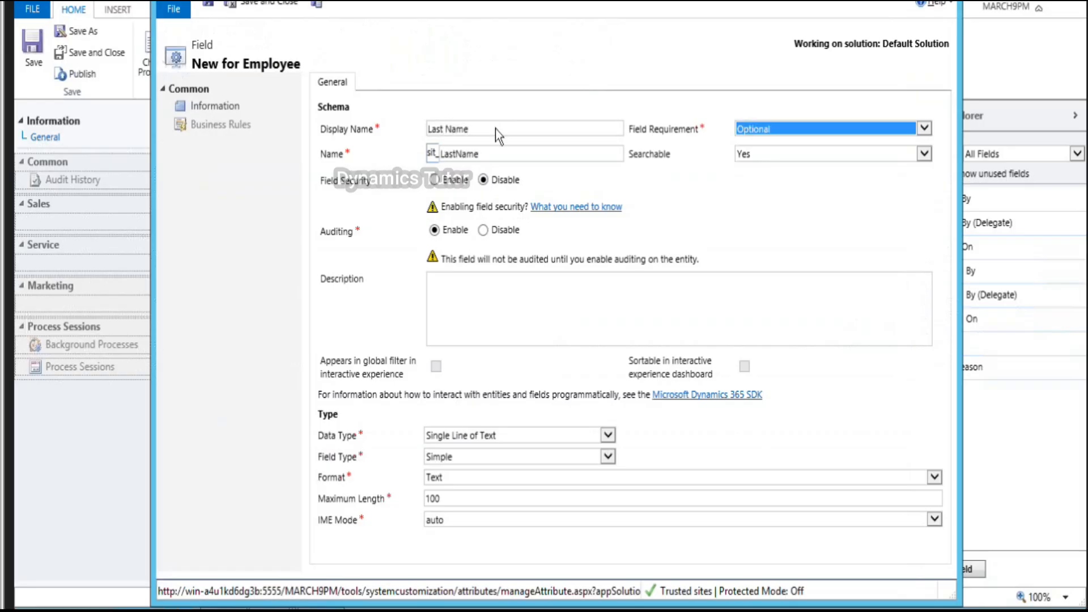
{"action": "left_click", "coordinate": [753, 136]}
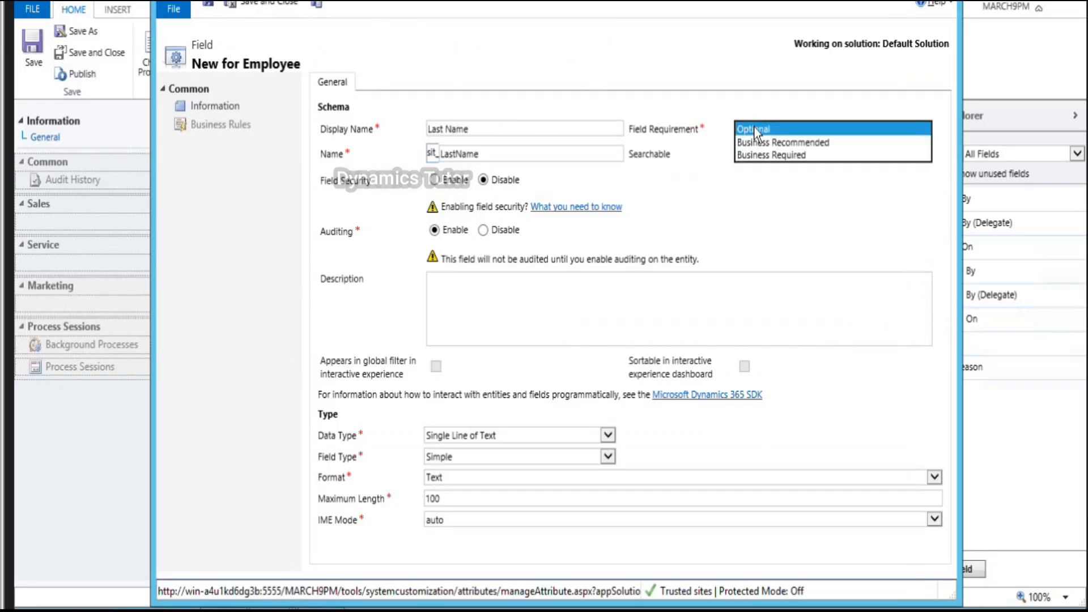
{"action": "left_click", "coordinate": [761, 159]}
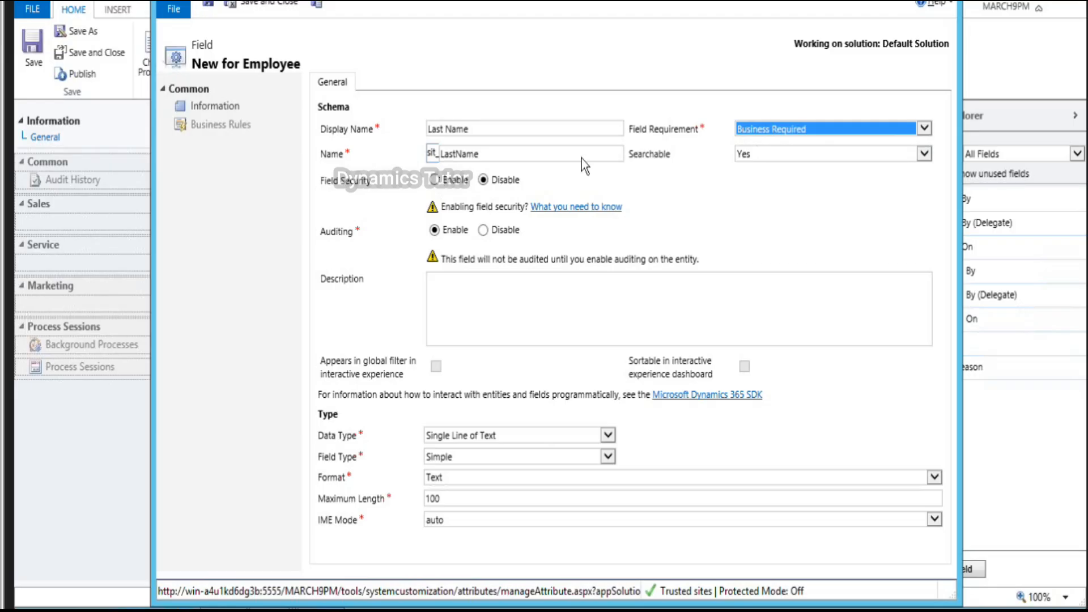
{"action": "left_click", "coordinate": [737, 158]}
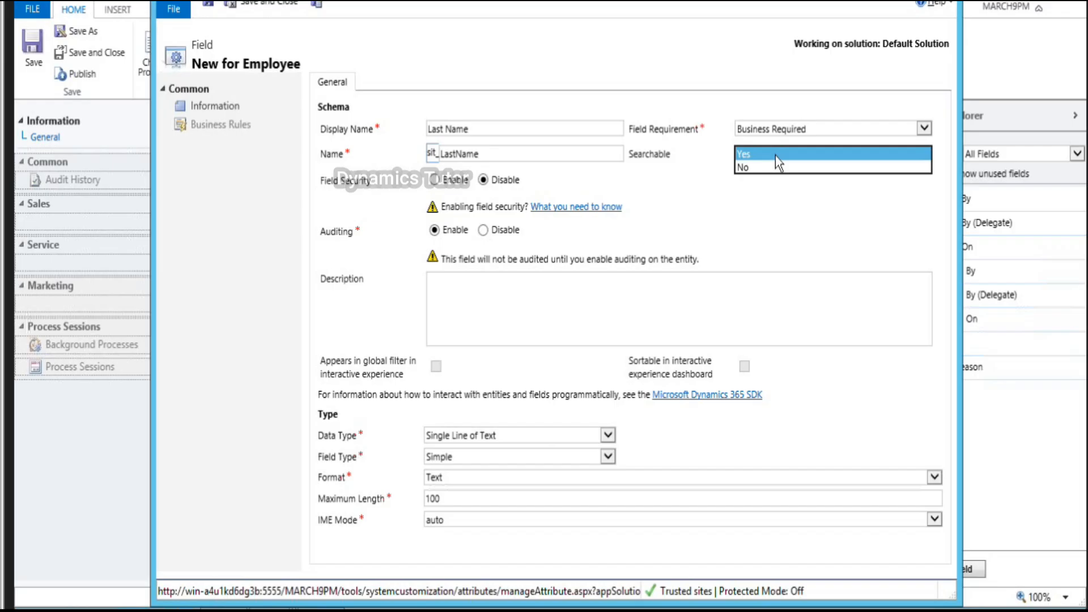
{"action": "left_click", "coordinate": [818, 298]}
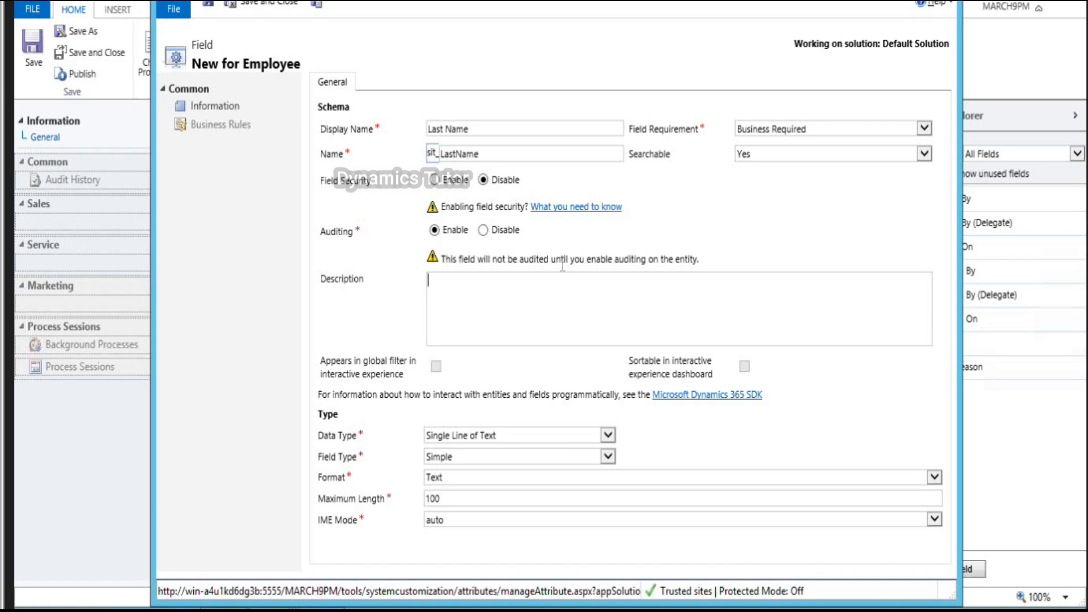
Step: Keep Single Line of Text, Simple, Text format, max length 100, IME auto, then Save and New
{"action": "left_click", "coordinate": [436, 435]}
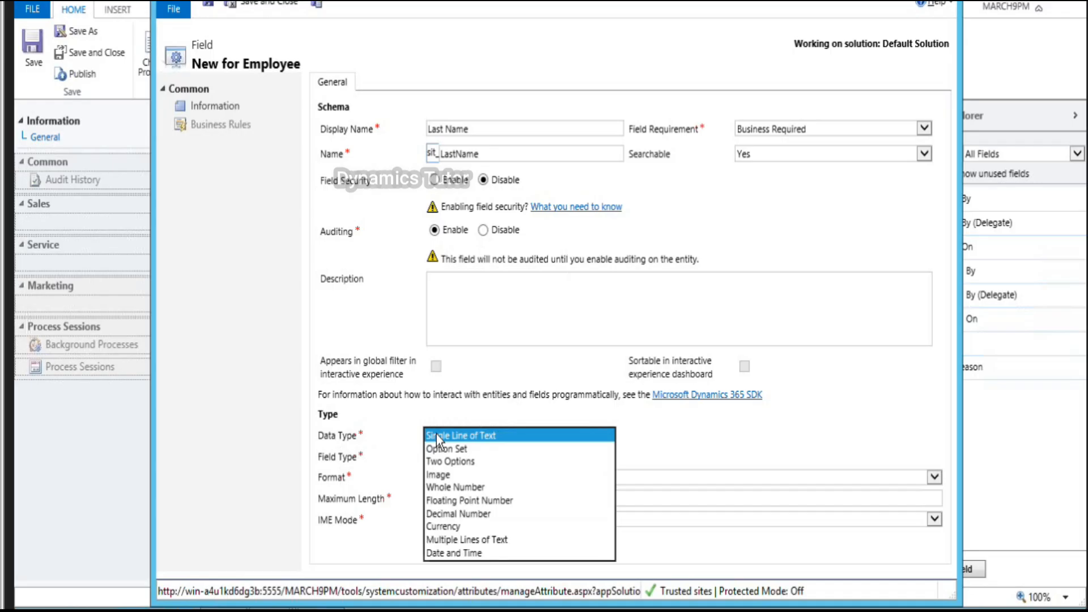
{"action": "left_click", "coordinate": [436, 435]}
{"action": "left_click", "coordinate": [439, 454]}
{"action": "left_click", "coordinate": [439, 453]}
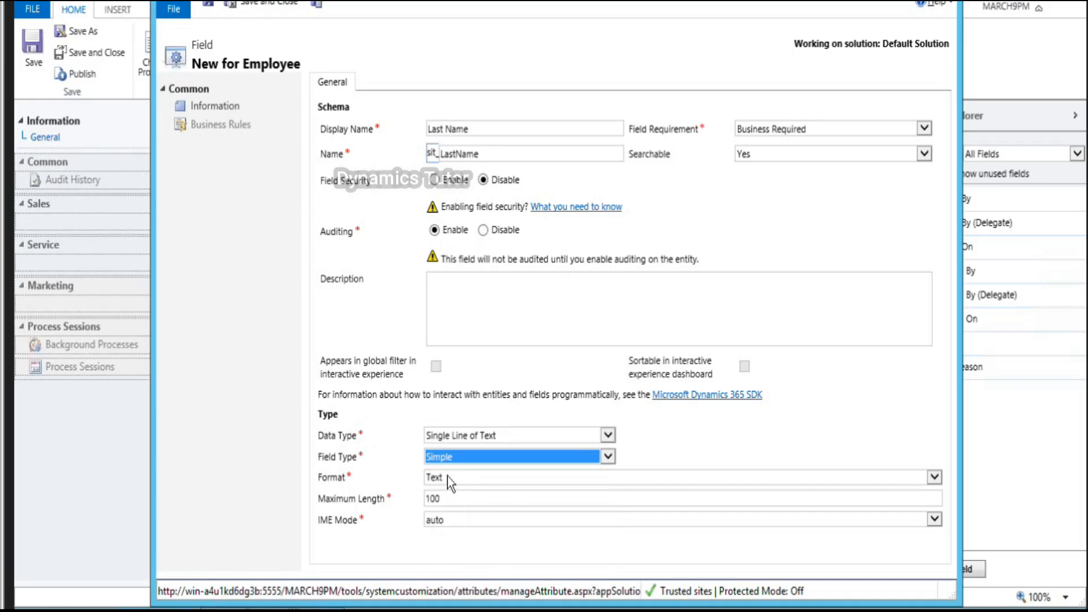
{"action": "left_click", "coordinate": [448, 477]}
{"action": "left_click", "coordinate": [447, 476]}
{"action": "left_click", "coordinate": [453, 498]}
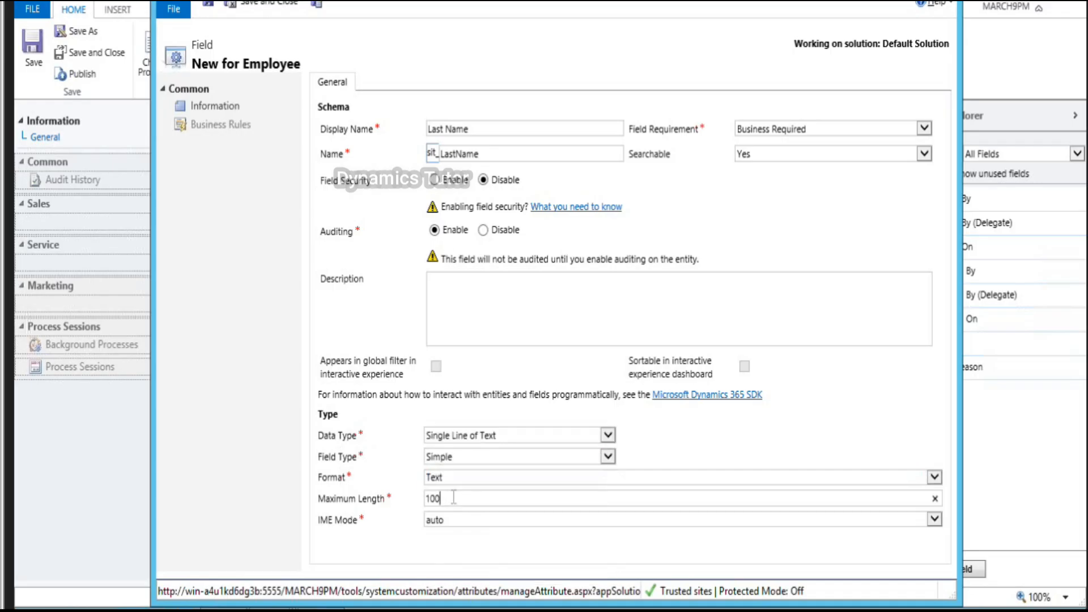
{"action": "left_click", "coordinate": [465, 520]}
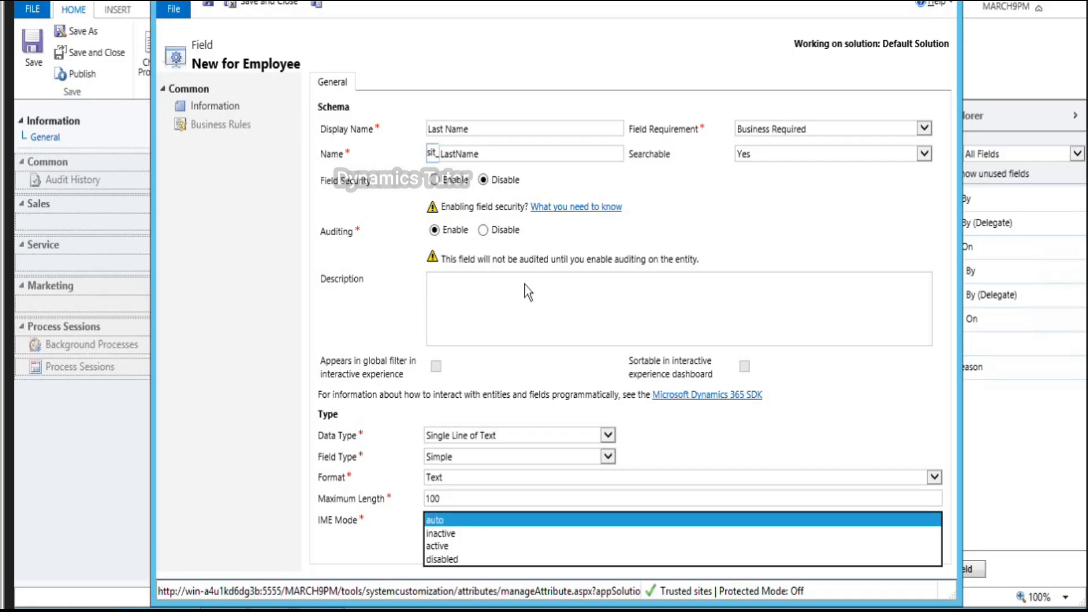
{"action": "left_click", "coordinate": [485, 523]}
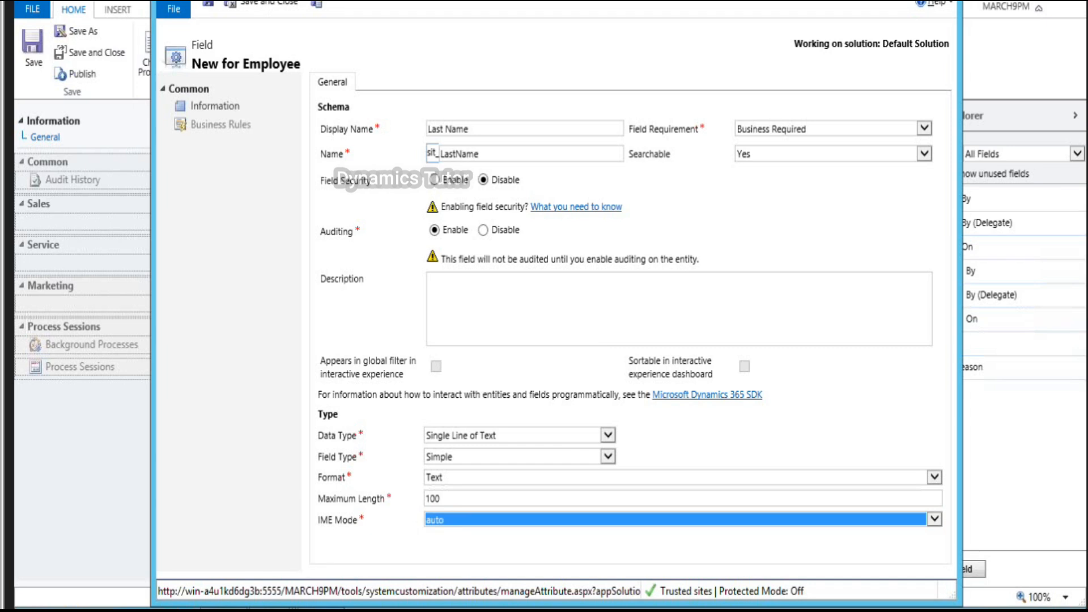
{"action": "left_click", "coordinate": [317, 4]}
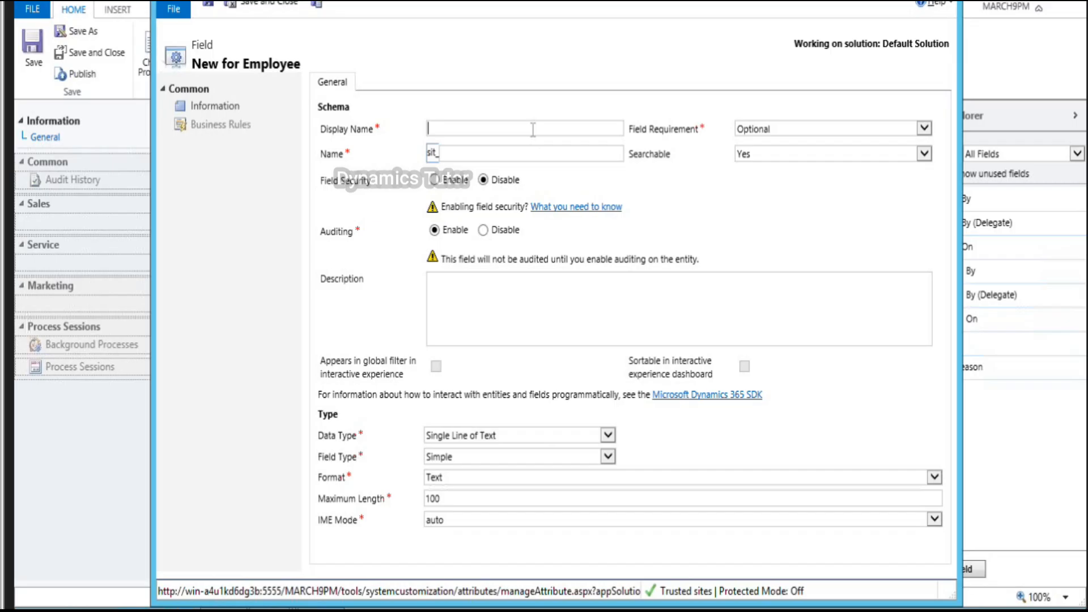
Step: Create a Business Recommended 'Email' single-line text field with Email format, then Save and New
{"action": "type", "text": "Email"}
{"action": "key", "text": "Tab"}
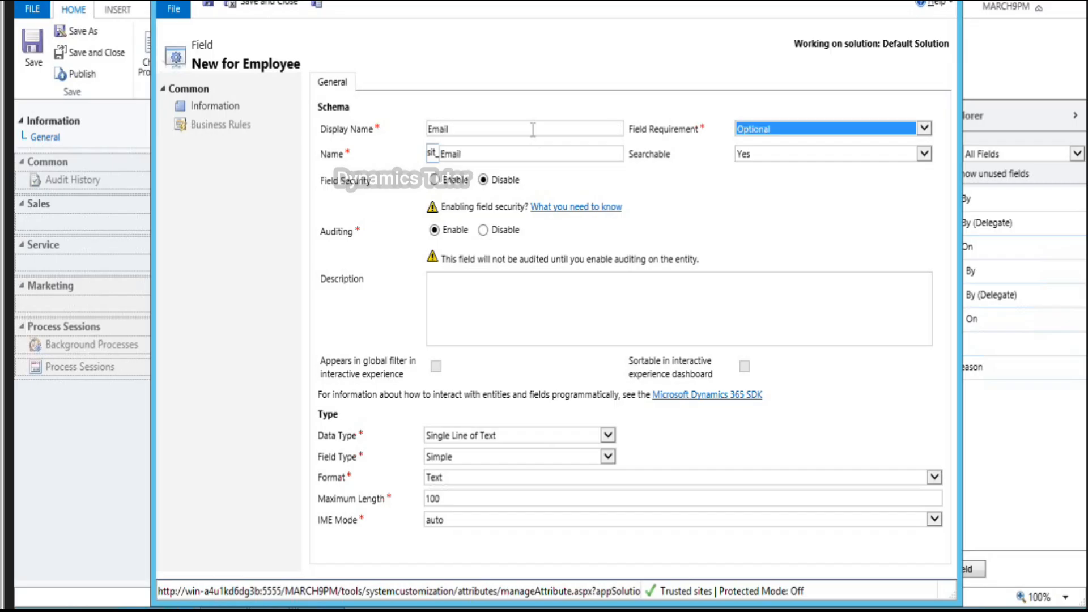
{"action": "left_click", "coordinate": [794, 133]}
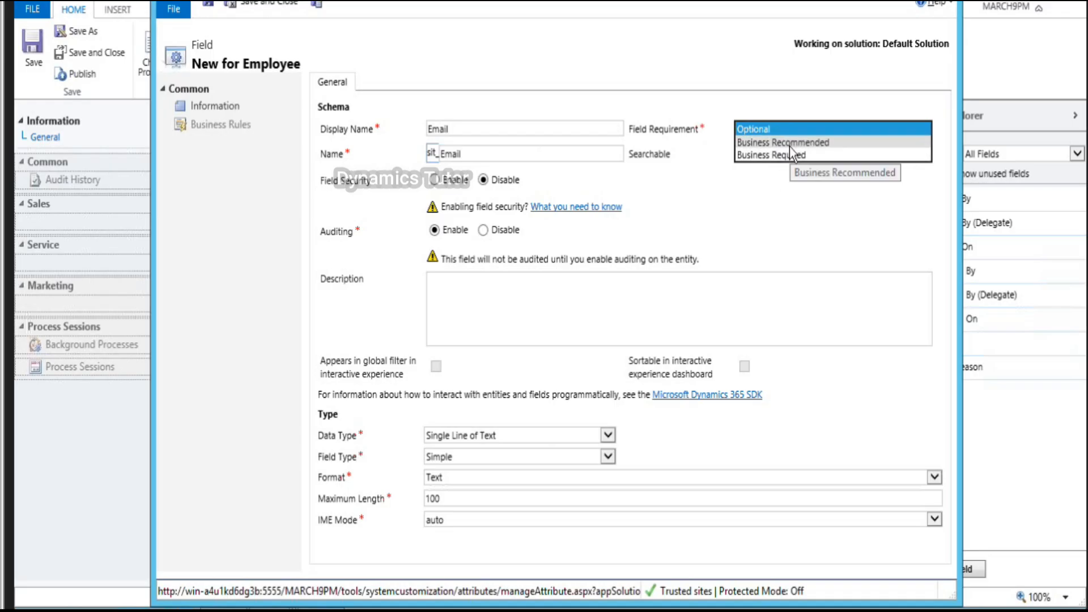
{"action": "left_click", "coordinate": [791, 147]}
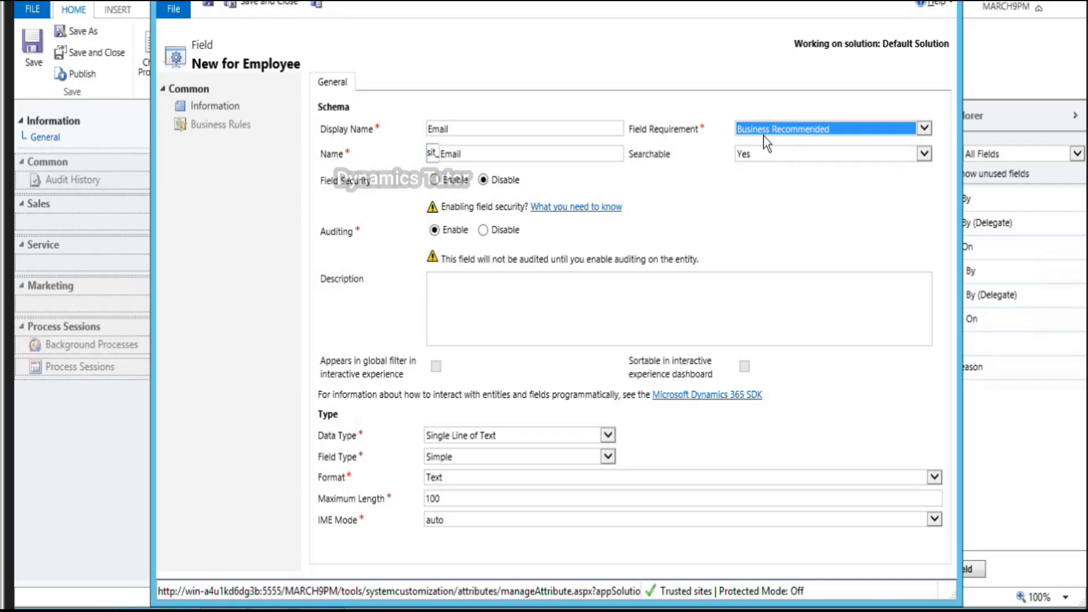
{"action": "left_click", "coordinate": [607, 457]}
{"action": "left_click", "coordinate": [606, 454]}
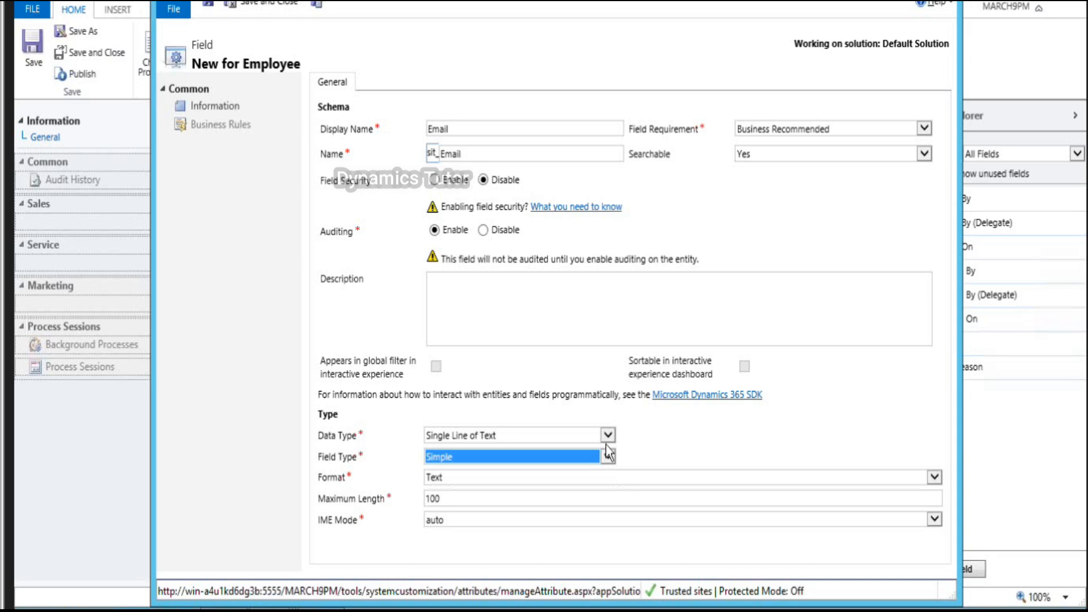
{"action": "left_click", "coordinate": [608, 435]}
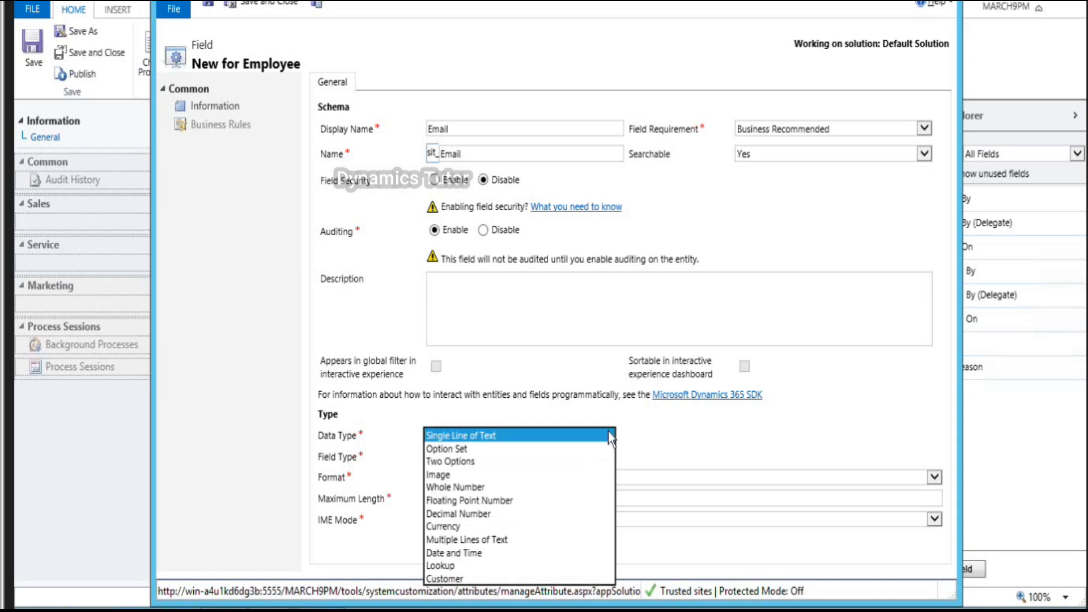
{"action": "left_click", "coordinate": [607, 431]}
{"action": "left_click", "coordinate": [519, 480]}
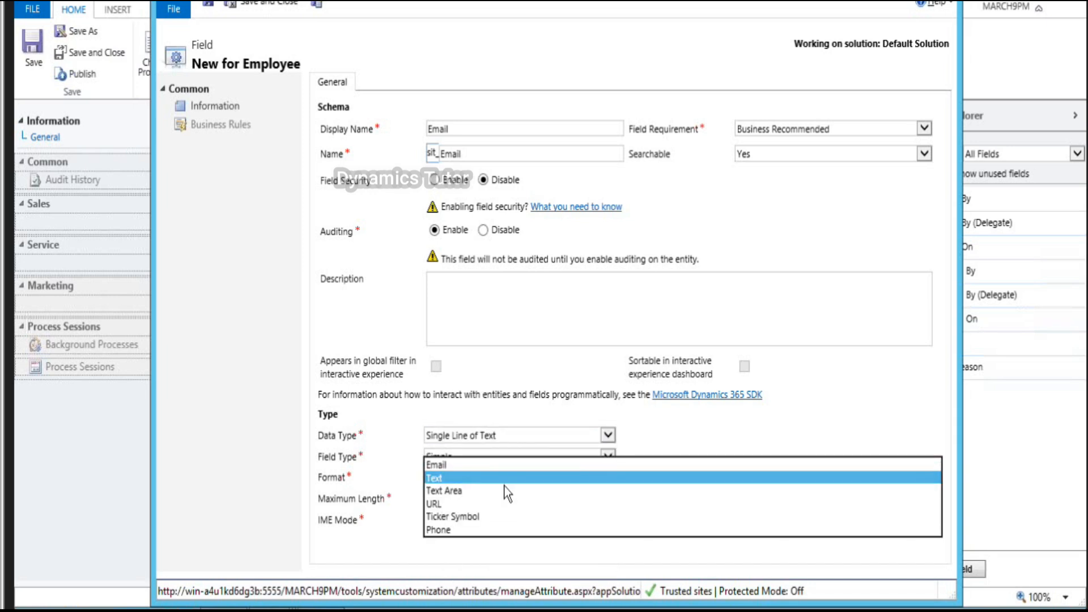
{"action": "left_click", "coordinate": [458, 466]}
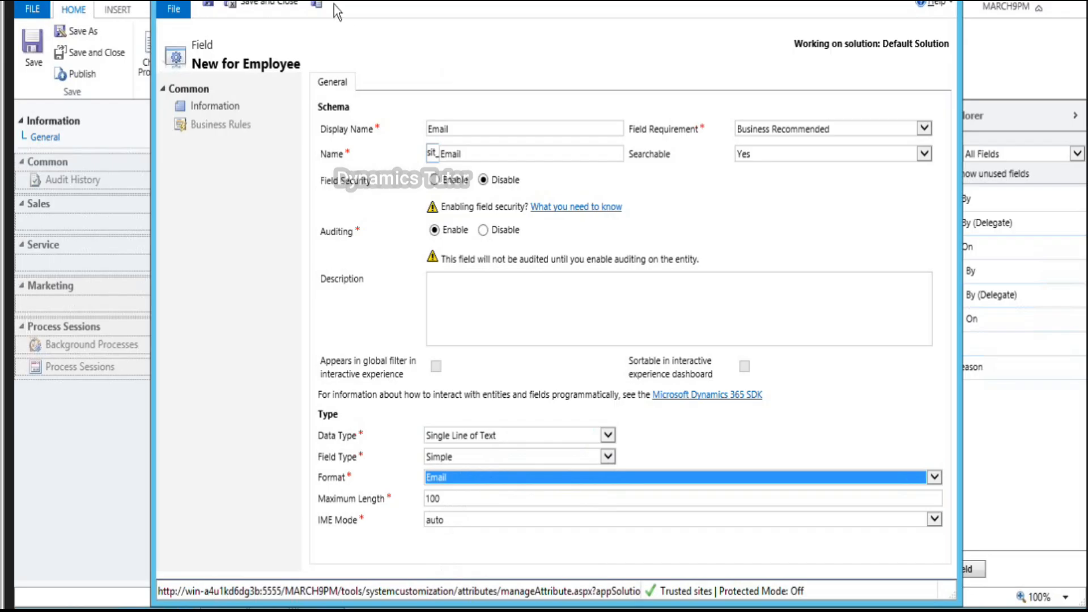
{"action": "left_click", "coordinate": [317, 7]}
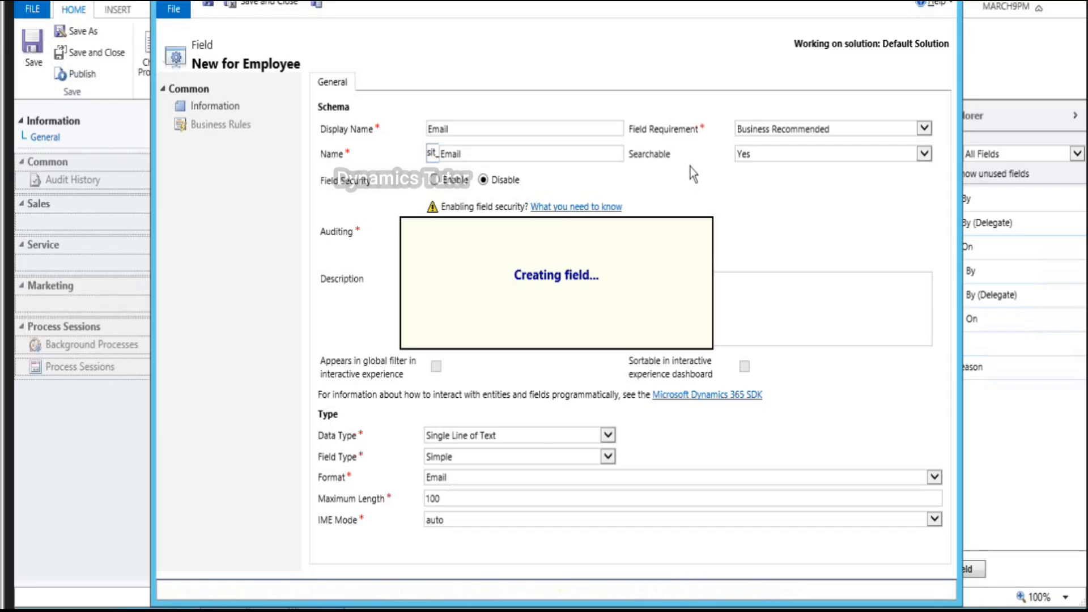
Step: Create a Business Recommended 'Phone' field with Phone format and save it
{"action": "type", "text": "Phone"}
{"action": "key", "text": "Tab"}
{"action": "left_click", "coordinate": [789, 127]}
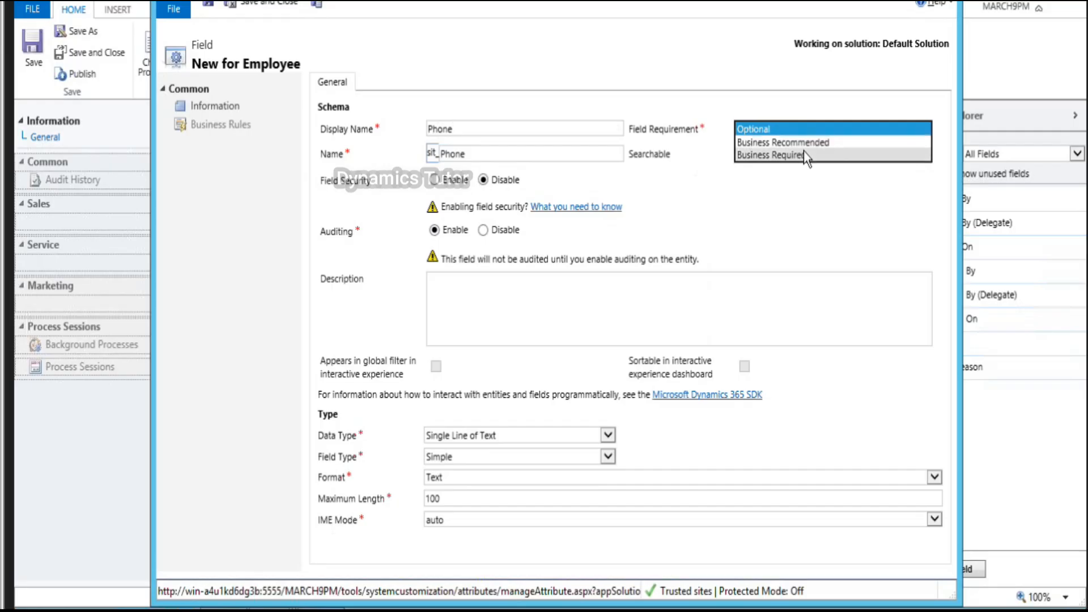
{"action": "left_click", "coordinate": [805, 143]}
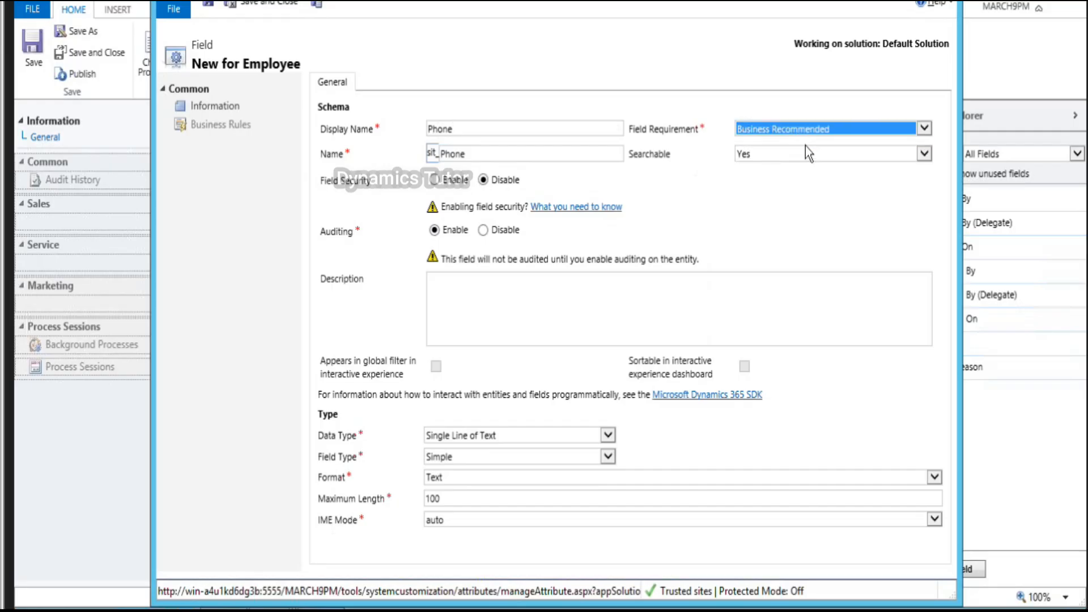
{"action": "left_click", "coordinate": [603, 476]}
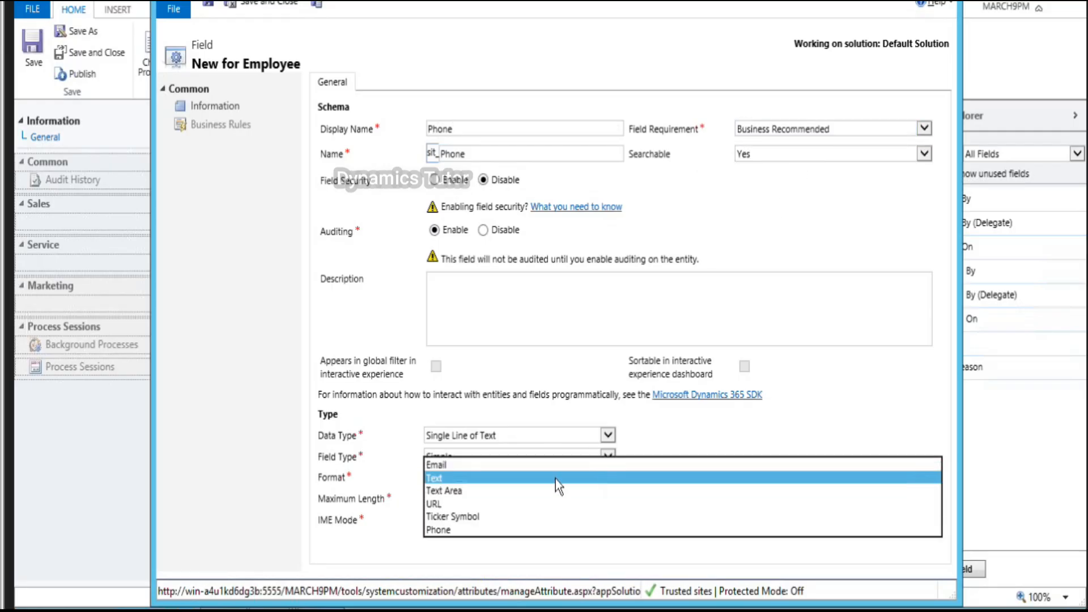
{"action": "left_click", "coordinate": [453, 530]}
{"action": "left_click", "coordinate": [318, 6]}
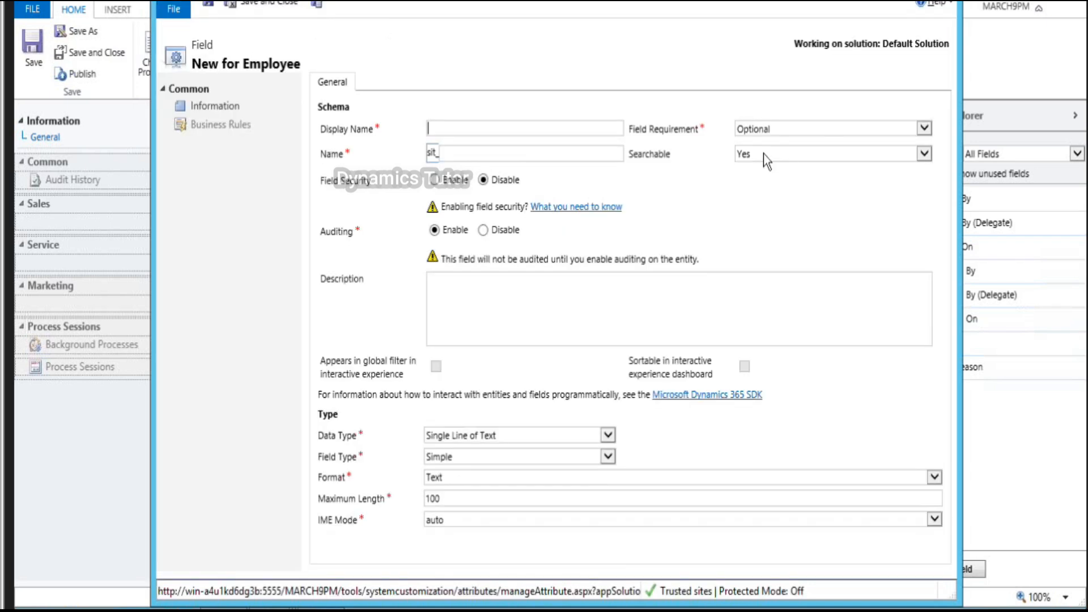
Step: Create an optional 'URL' field with URL format and save it
{"action": "type", "text": "URL"}
{"action": "key", "text": "Tab"}
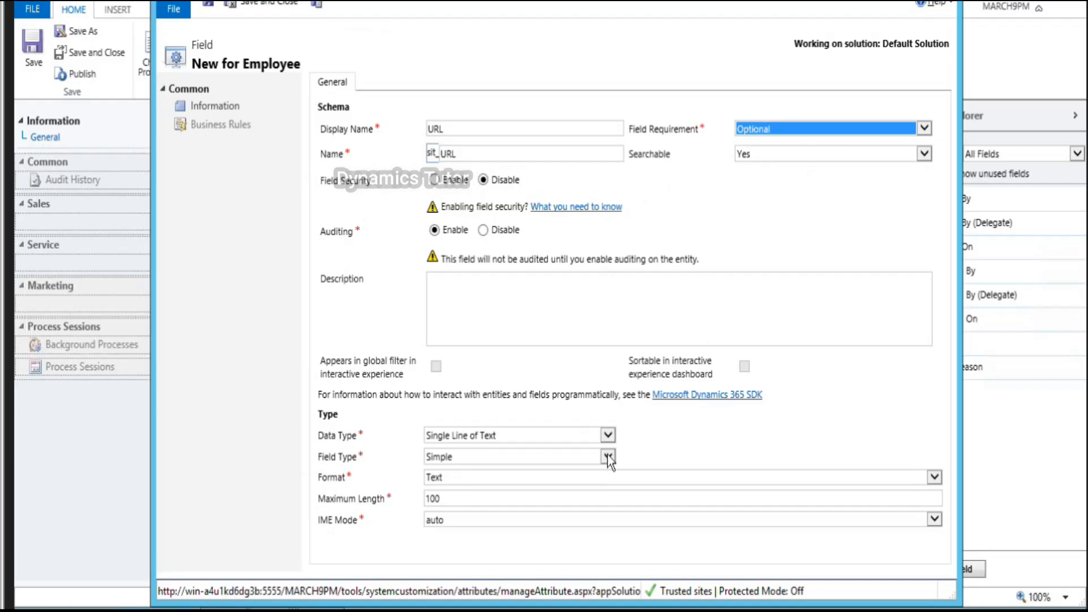
{"action": "left_click", "coordinate": [597, 477]}
{"action": "left_click", "coordinate": [532, 496]}
{"action": "left_click", "coordinate": [316, 6]}
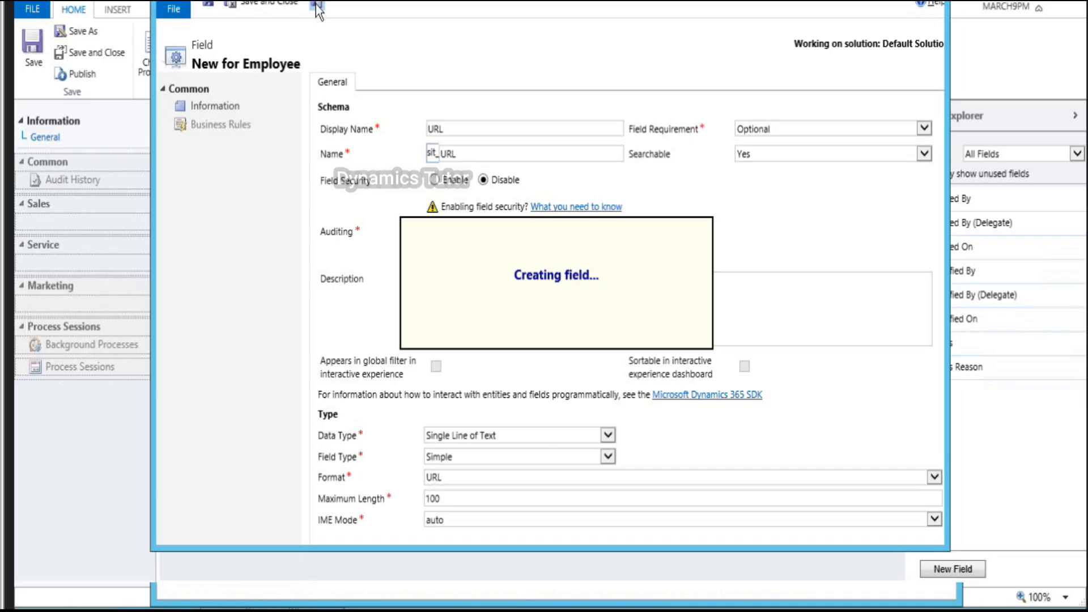
Step: Name the new field 'Date' and set its data type to Date and Time
{"action": "type", "text": "pate"}
{"action": "key", "text": "BackSpace"}
{"action": "key", "text": "BackSpace"}
{"action": "key", "text": "BackSpace"}
{"action": "key", "text": "BackSpace"}
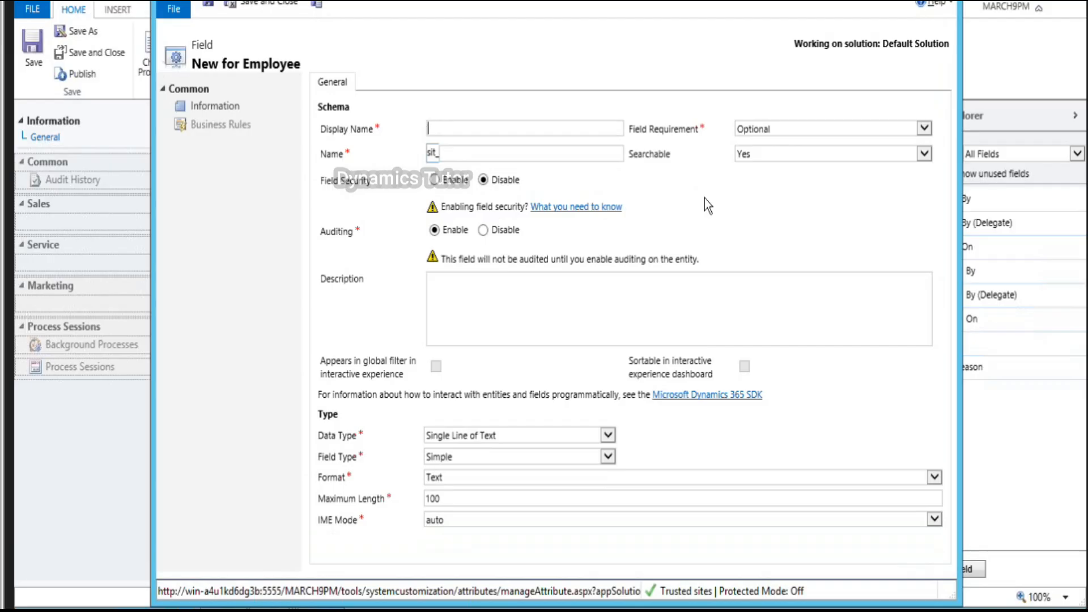
{"action": "type", "text": "Date"}
{"action": "key", "text": "Tab"}
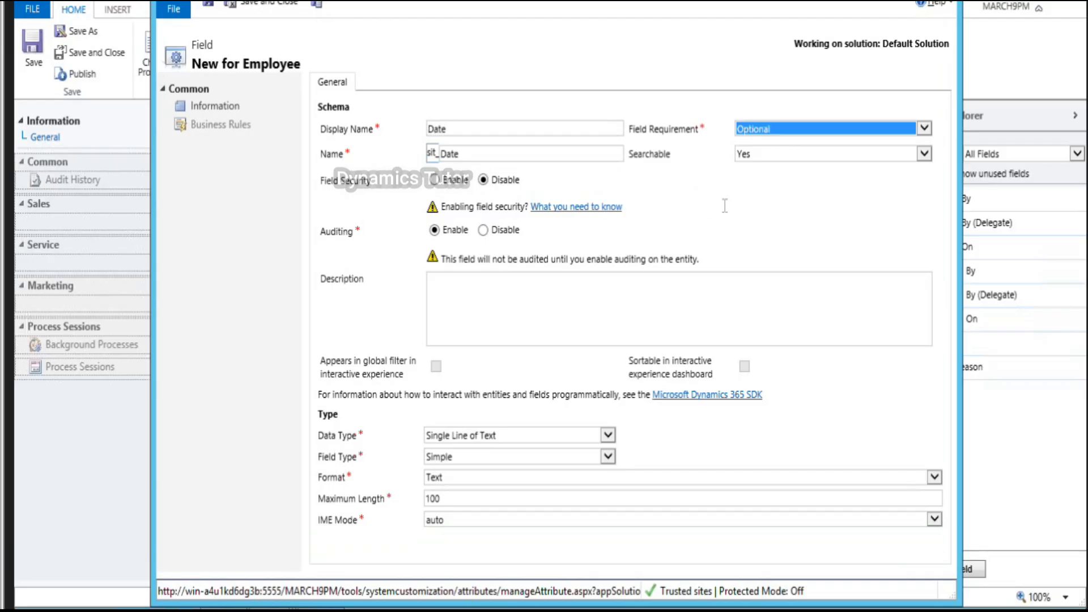
{"action": "left_click", "coordinate": [608, 435]}
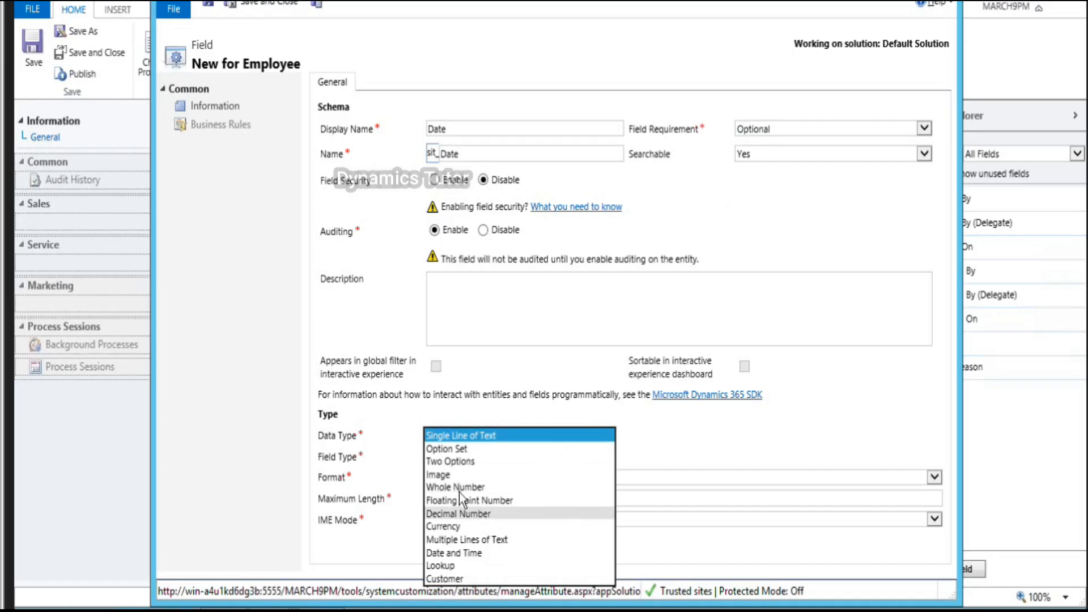
{"action": "left_click", "coordinate": [461, 549]}
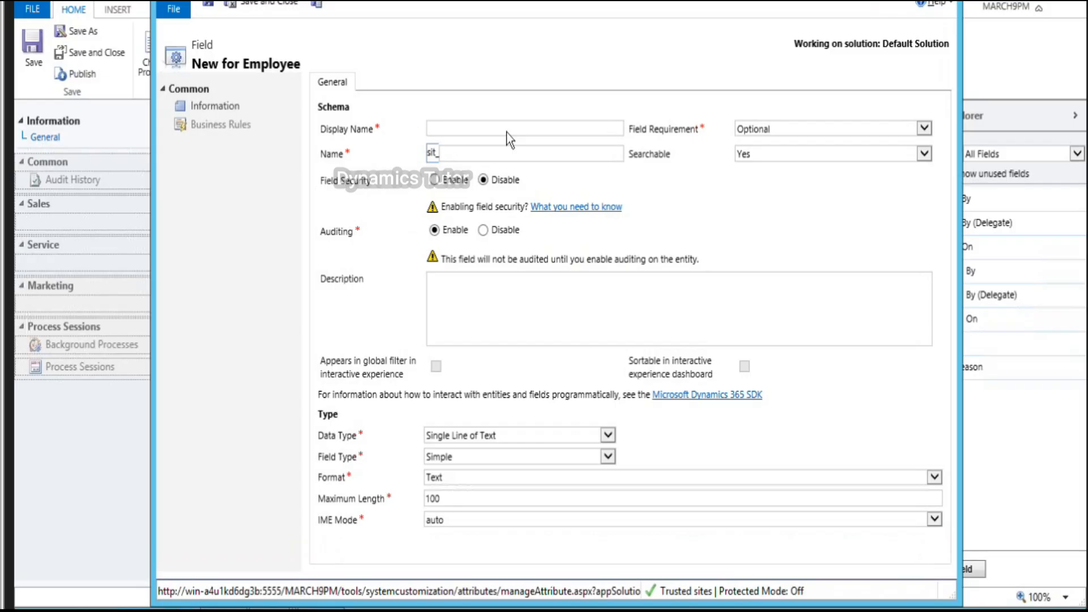
Step: Rename it 'Date Time' with Date and Time type and format, then Save and New
{"action": "type", "text": "Date Time"}
{"action": "key", "text": "Tab"}
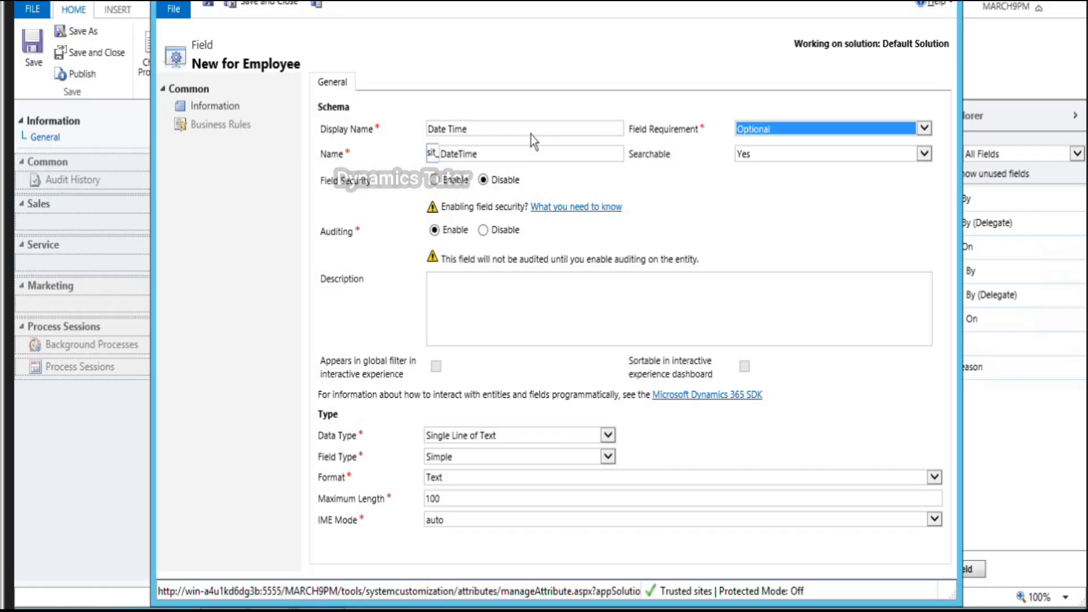
{"action": "left_click", "coordinate": [607, 436]}
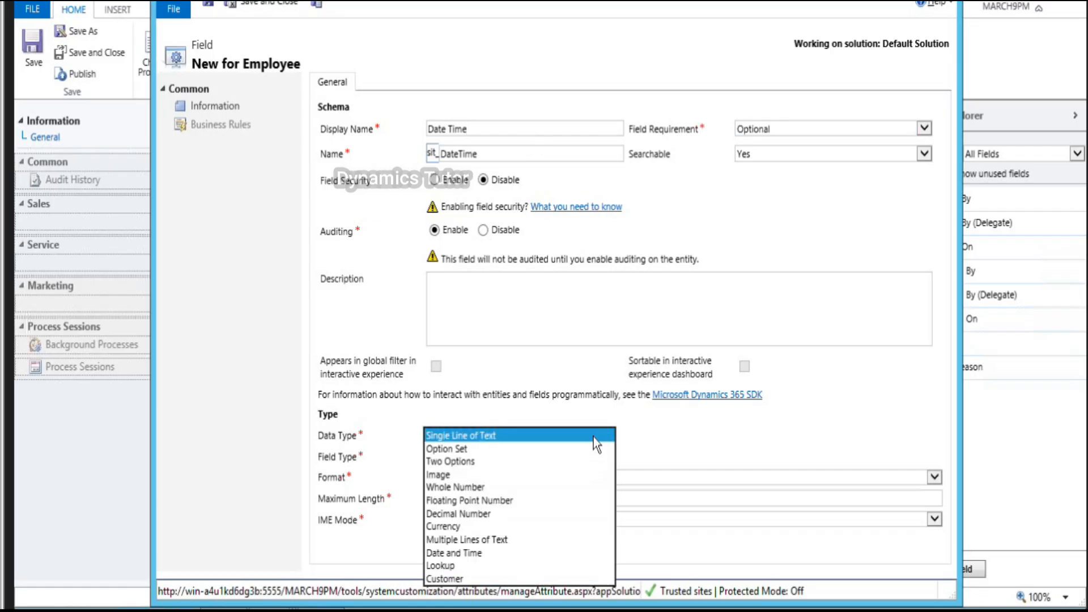
{"action": "left_click", "coordinate": [495, 553]}
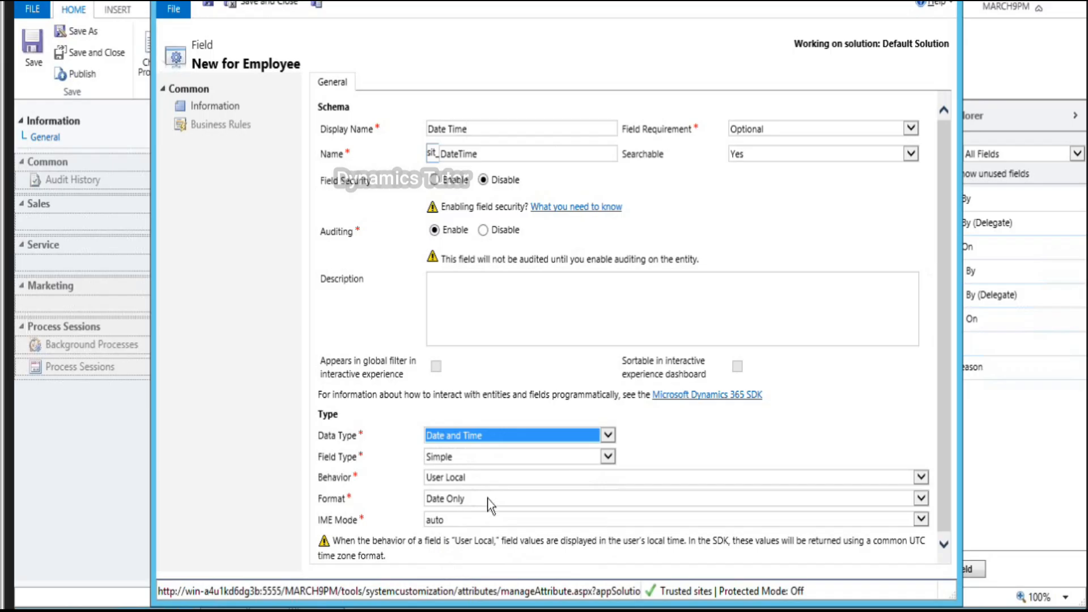
{"action": "left_click", "coordinate": [488, 499]}
{"action": "left_click", "coordinate": [488, 514]}
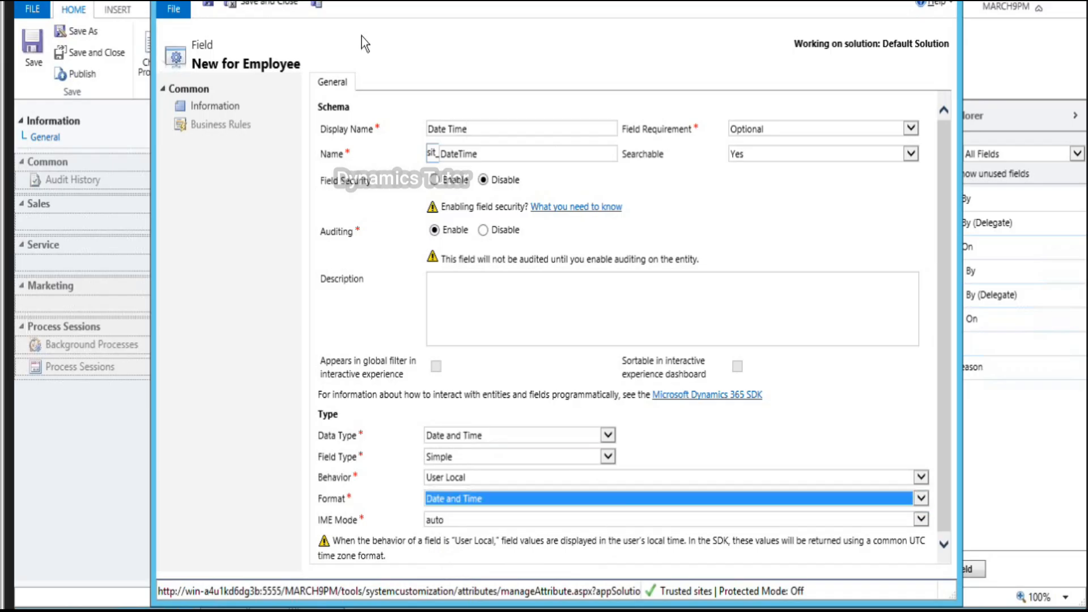
{"action": "left_click", "coordinate": [317, 5]}
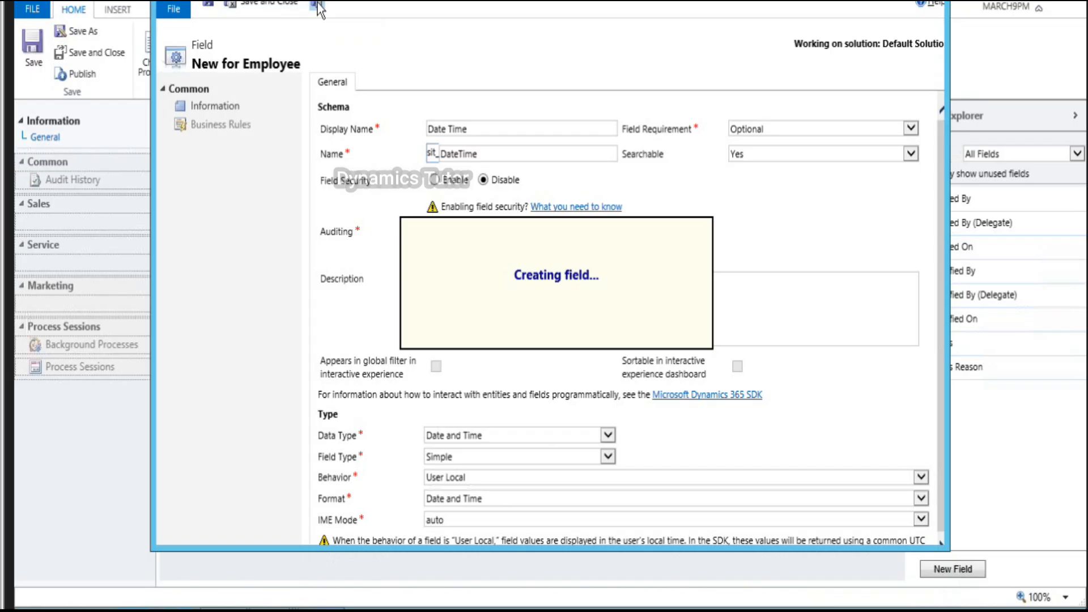
Step: Create the FTE field as a Business Recommended Two Options field and save it
{"action": "type", "text": "FTE"}
{"action": "key", "text": "Tab"}
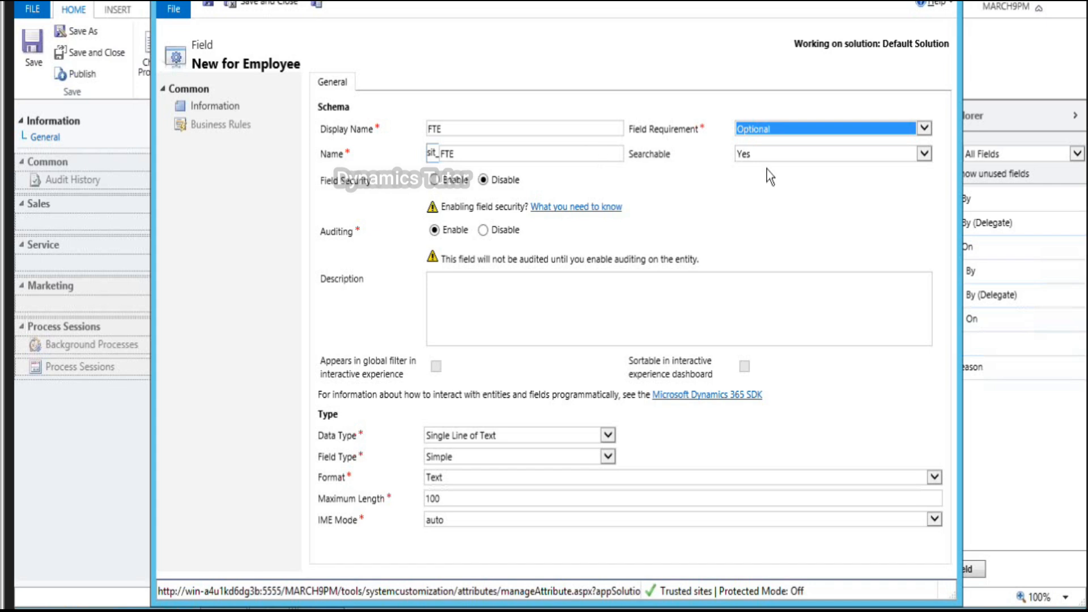
{"action": "left_click", "coordinate": [767, 135]}
{"action": "left_click", "coordinate": [748, 141]}
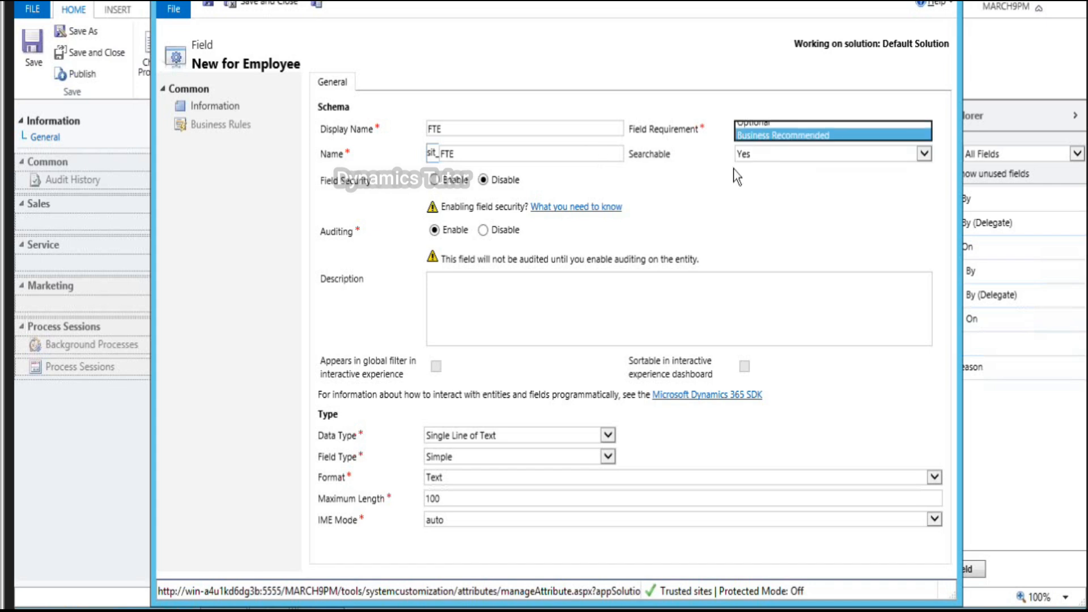
{"action": "left_click", "coordinate": [608, 435]}
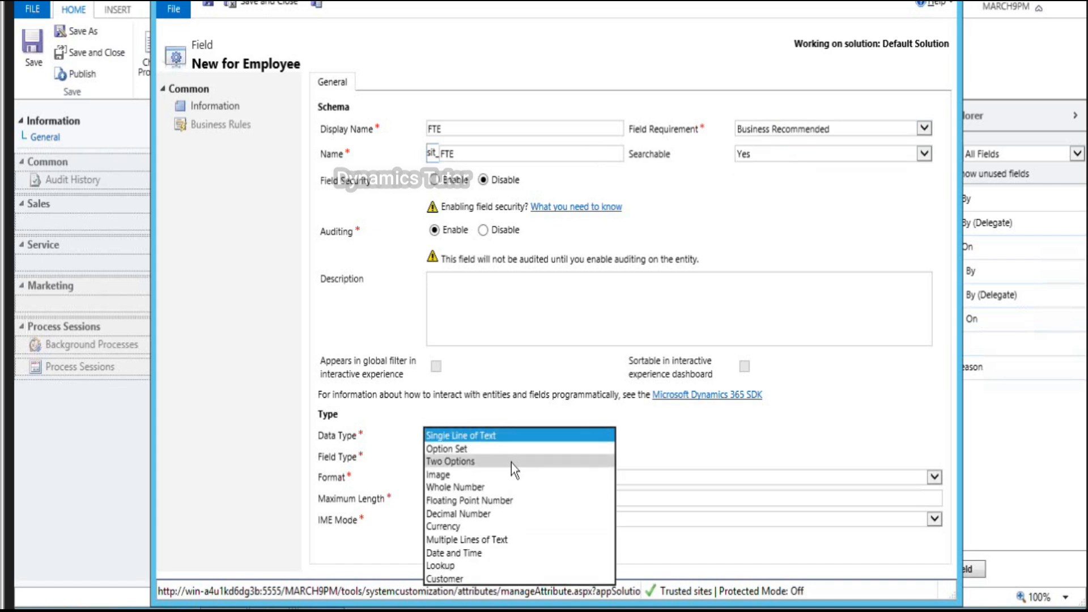
{"action": "left_click", "coordinate": [511, 462]}
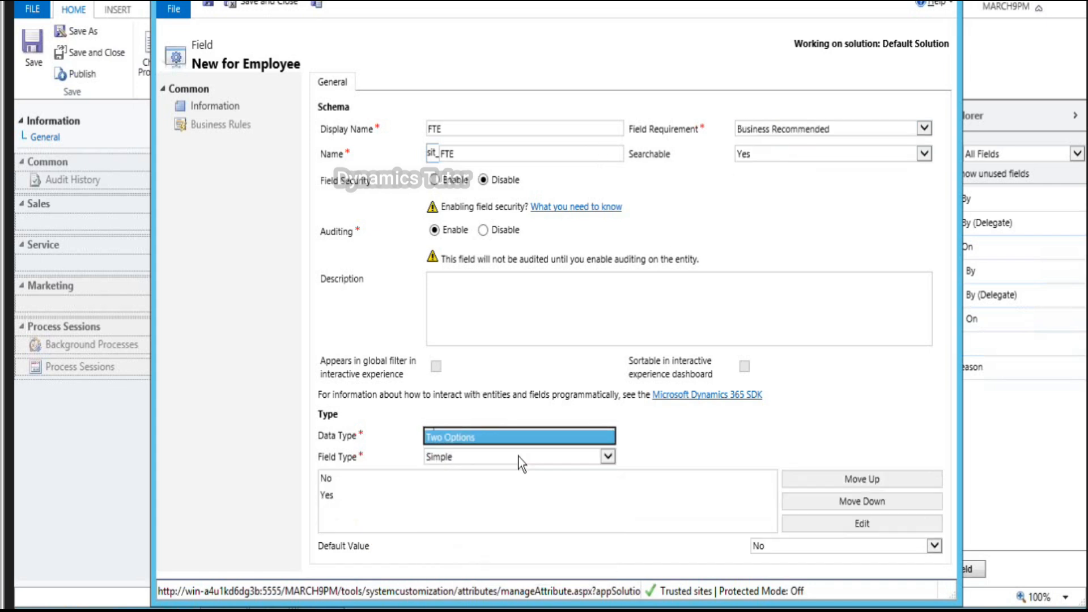
{"action": "left_click", "coordinate": [316, 8]}
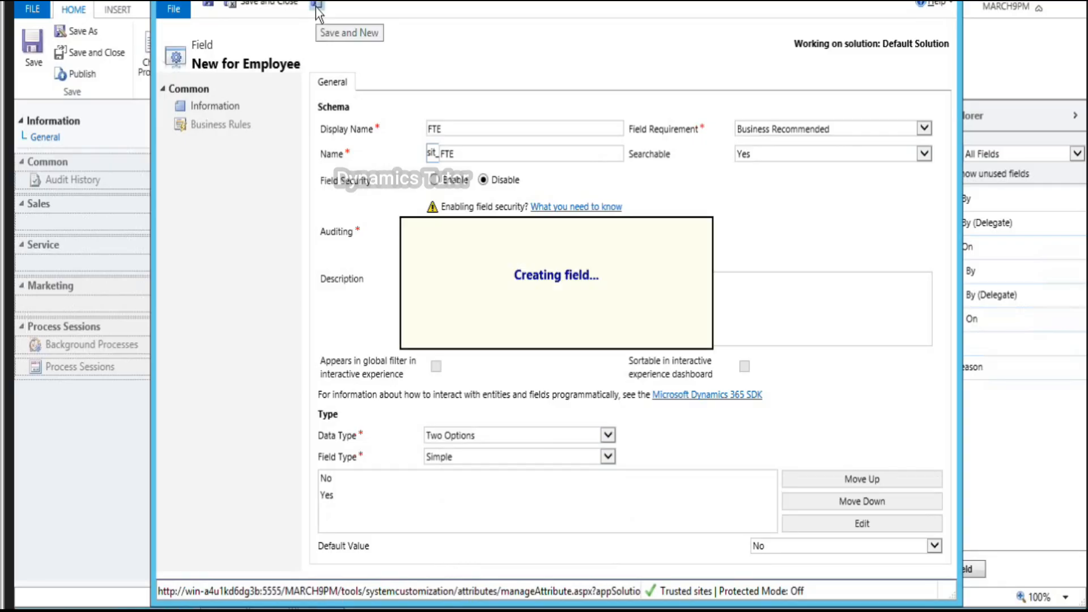
Step: Create the Exp field as a Business Recommended Two Options field and save it
{"action": "type", "text": "Exp"}
{"action": "key", "text": "Tab"}
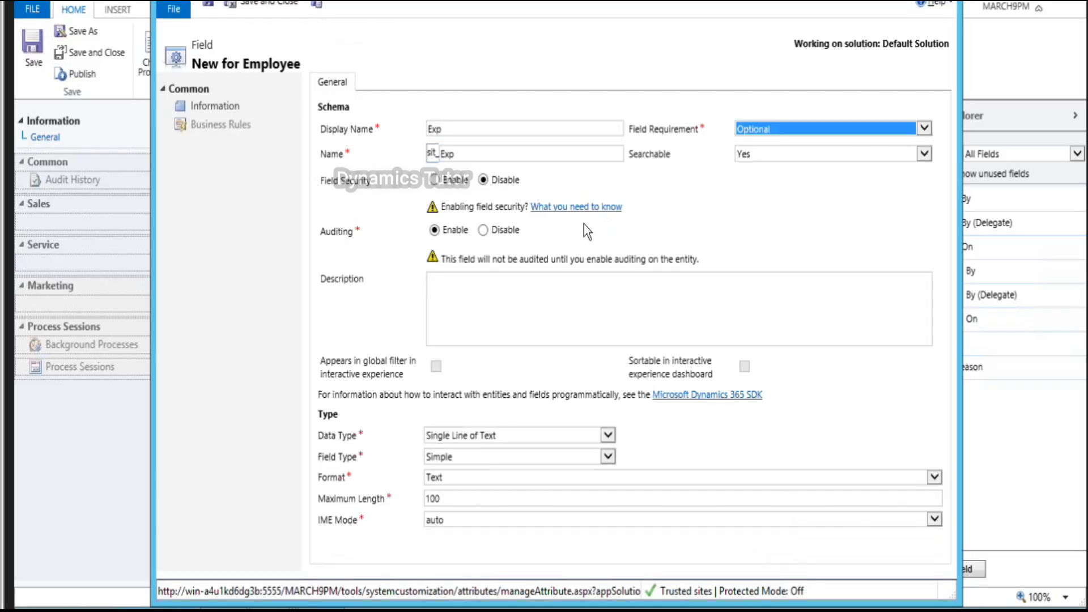
{"action": "left_click", "coordinate": [609, 435]}
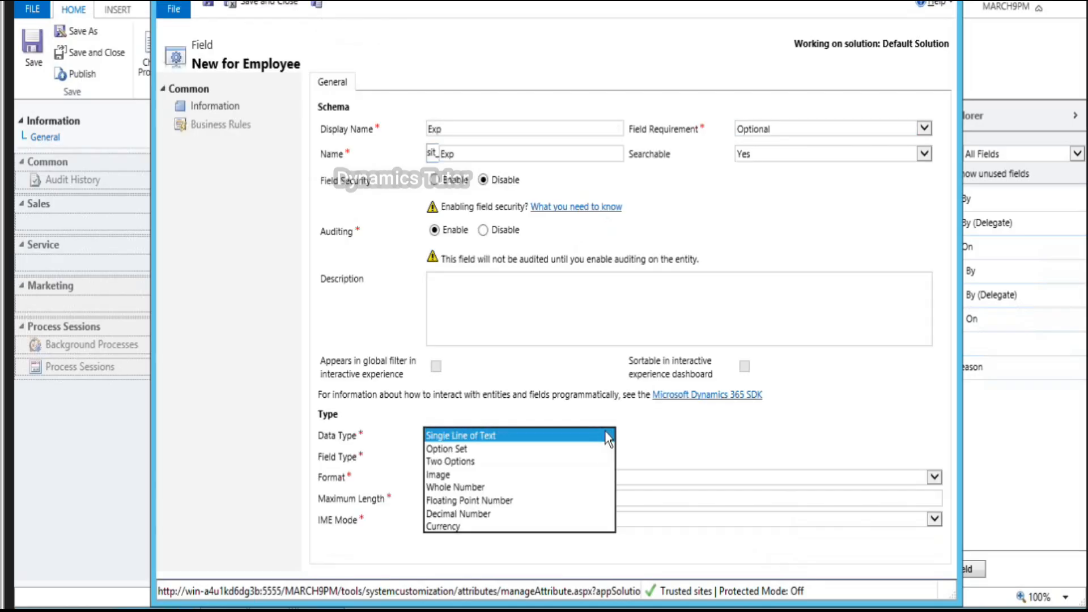
{"action": "left_click", "coordinate": [475, 460]}
{"action": "left_click", "coordinate": [830, 131]}
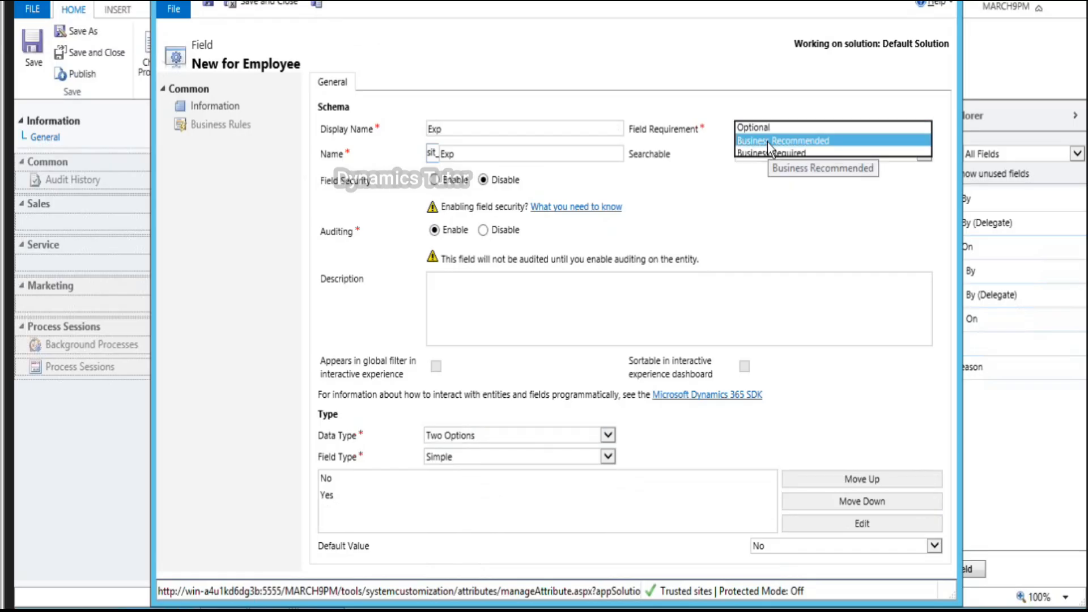
{"action": "left_click", "coordinate": [768, 142]}
{"action": "left_click", "coordinate": [316, 5]}
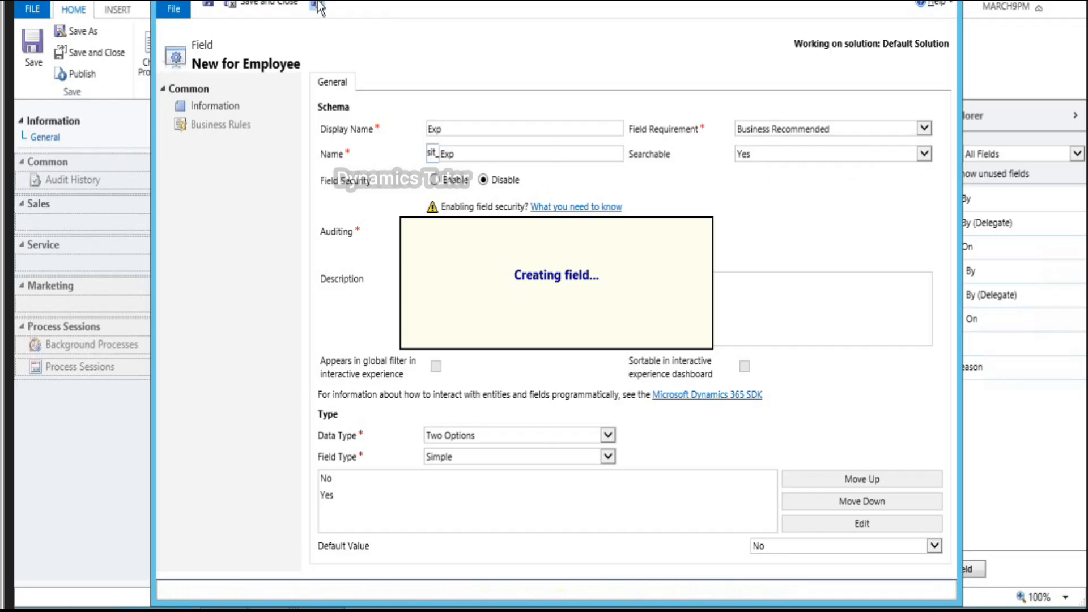
Step: Name the new field Education, keep it optional, and make it an Option Set
{"action": "type", "text": "Education"}
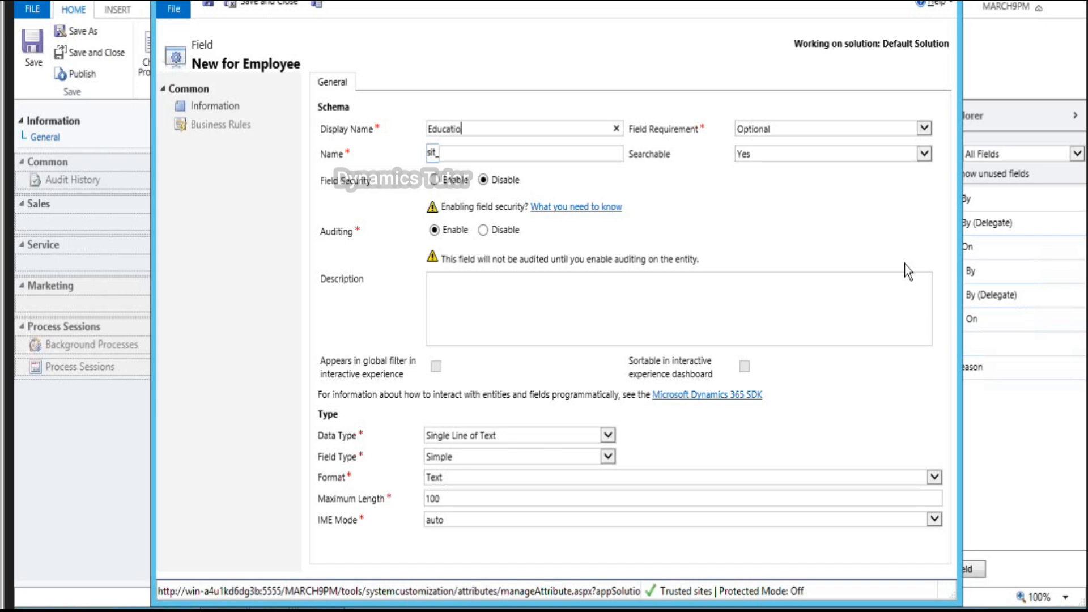
{"action": "key", "text": "Tab"}
{"action": "left_click", "coordinate": [757, 130]}
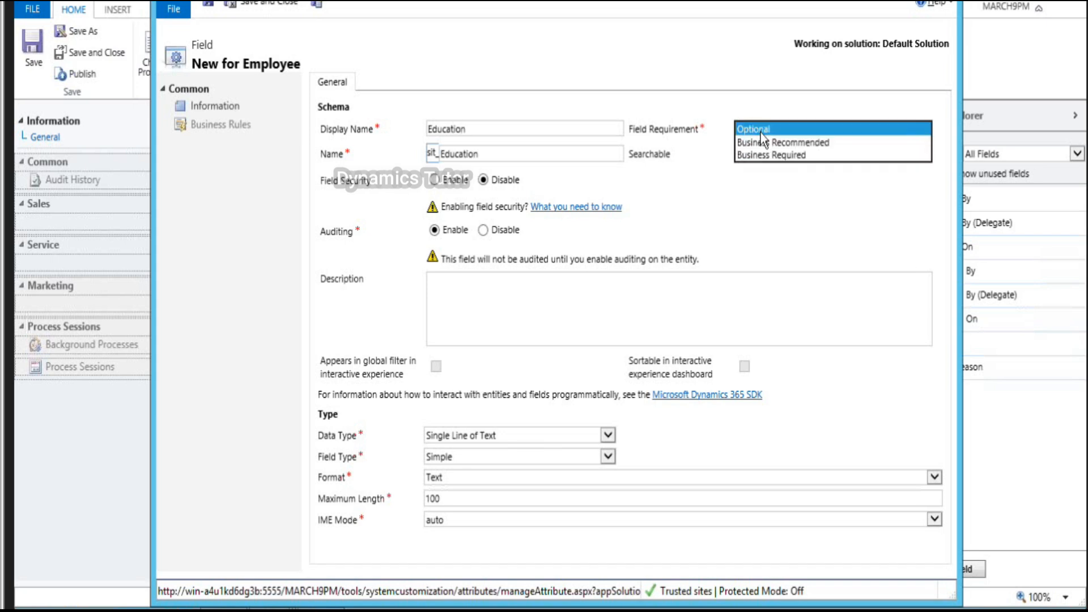
{"action": "left_click", "coordinate": [775, 129]}
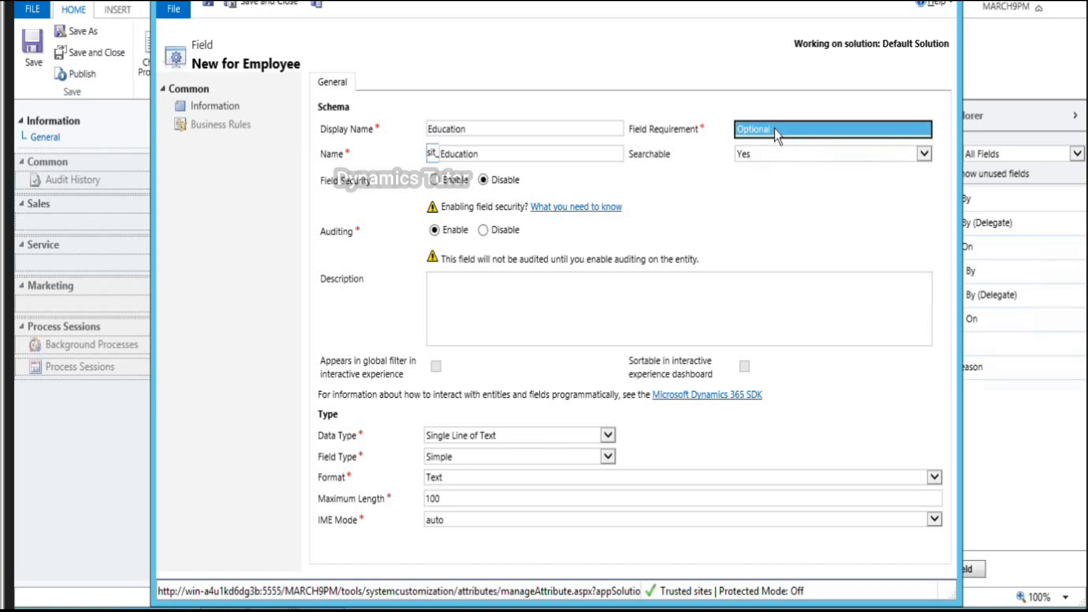
{"action": "left_click", "coordinate": [608, 435]}
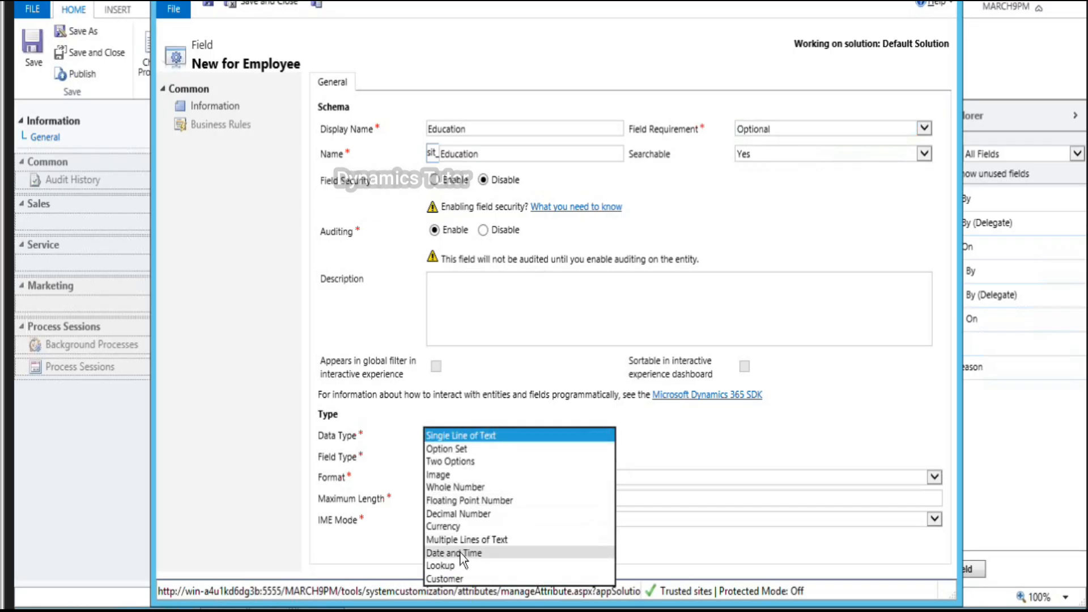
{"action": "left_click", "coordinate": [465, 452]}
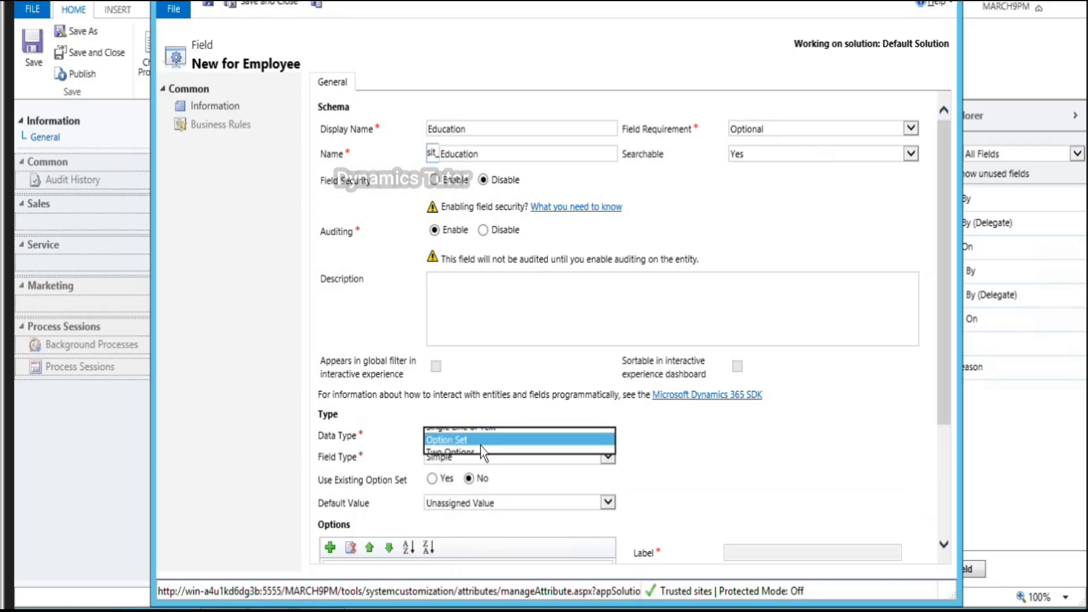
Step: Add the options MBA, MCA, MS and BCA, then save the Education field
{"action": "scroll", "coordinate": [641, 441], "scroll_direction": "down", "scroll_amount": 3}
{"action": "left_click", "coordinate": [331, 380]}
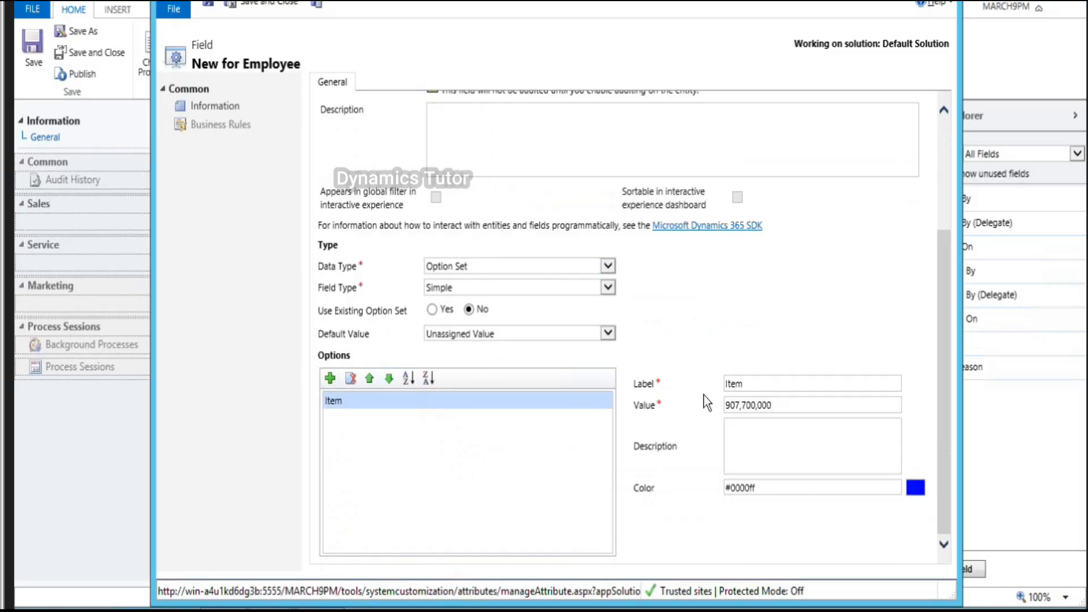
{"action": "double_click", "coordinate": [753, 382]}
{"action": "key", "text": "BackSpace"}
{"action": "type", "text": "MBA"}
{"action": "left_click", "coordinate": [330, 378]}
{"action": "key", "text": "BackSpace"}
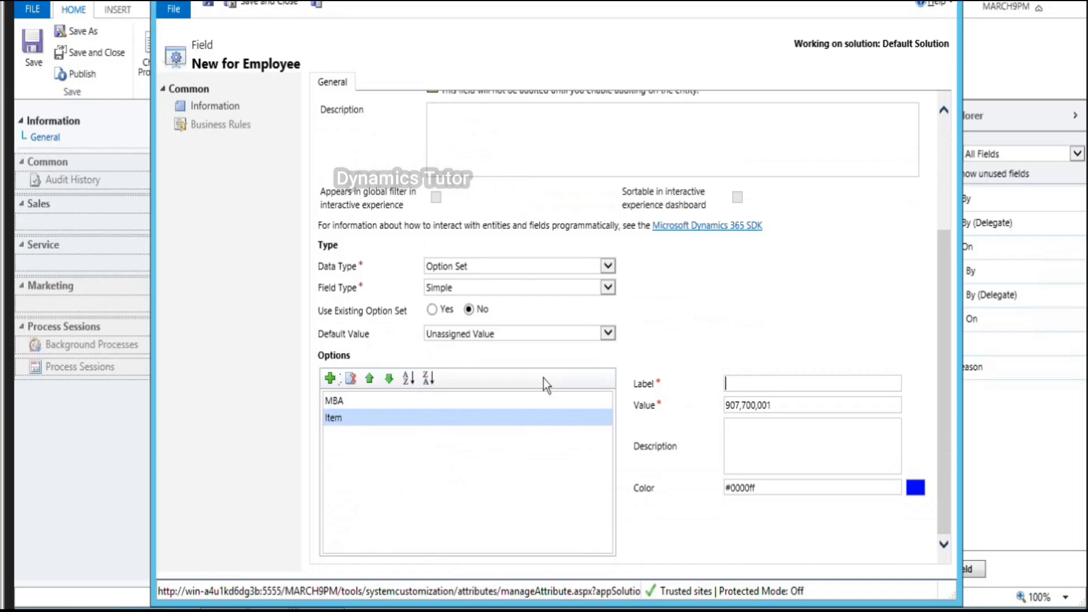
{"action": "type", "text": "MCA"}
{"action": "left_click", "coordinate": [332, 377]}
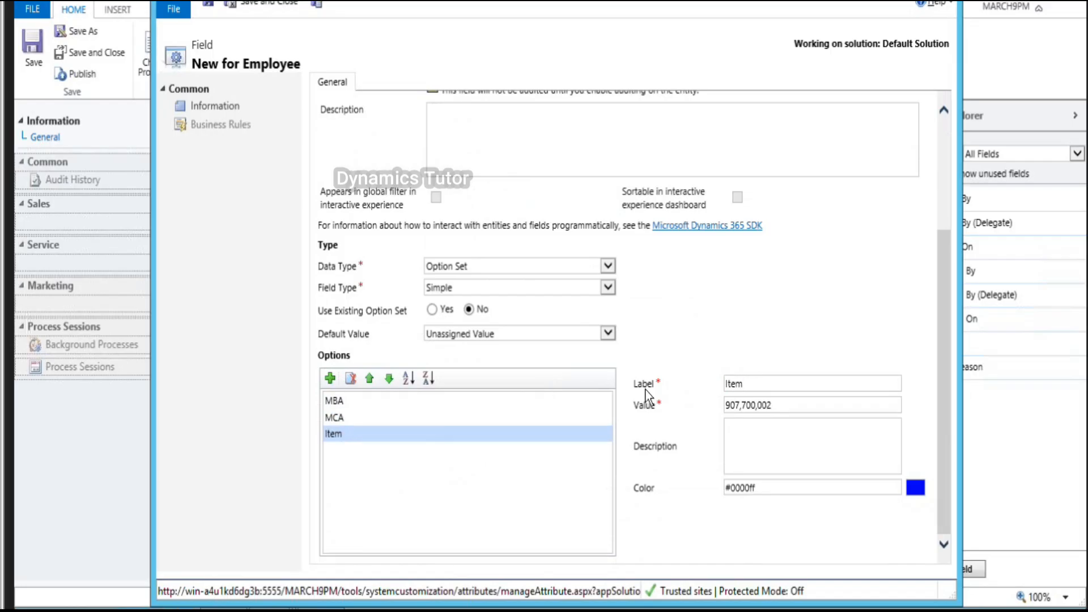
{"action": "key", "text": "BackSpace"}
{"action": "type", "text": "MS"}
{"action": "left_click", "coordinate": [332, 376]}
{"action": "key", "text": "BackSpace"}
{"action": "type", "text": "BCA"}
{"action": "left_click", "coordinate": [337, 487]}
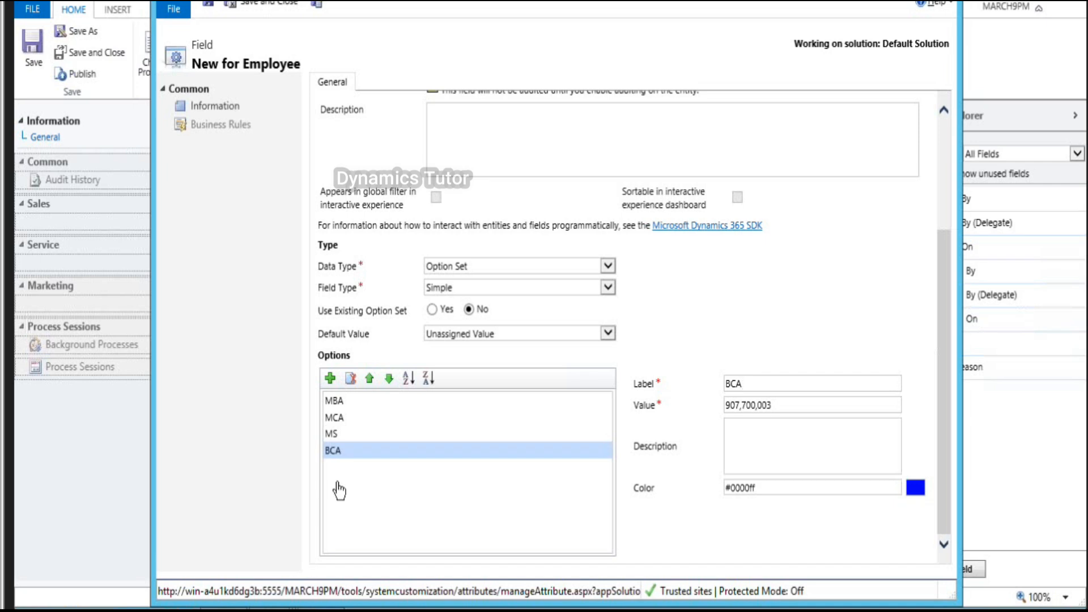
{"action": "left_click", "coordinate": [316, 5]}
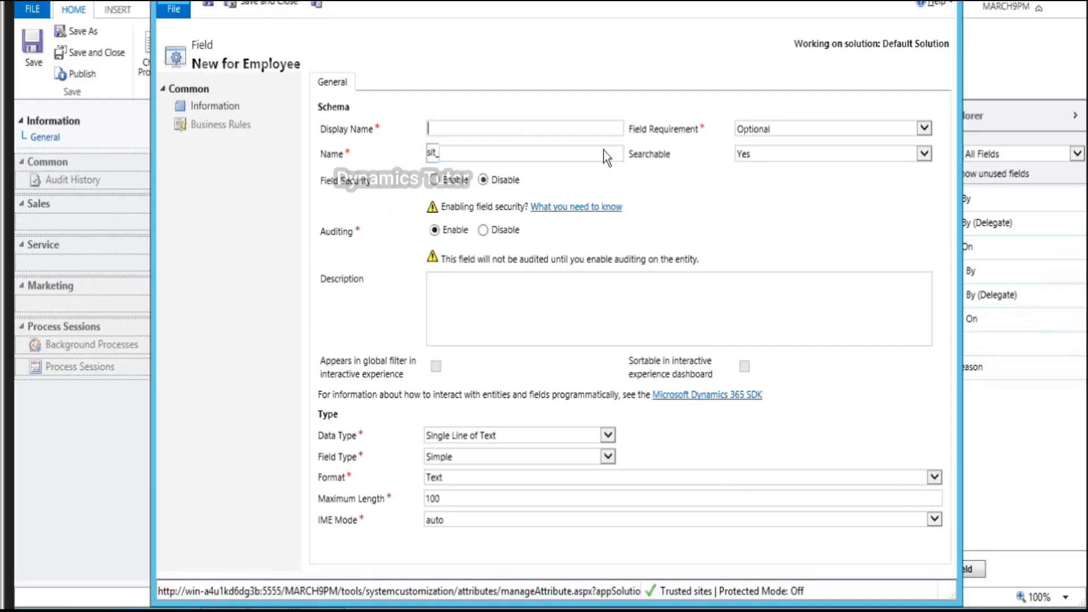
Step: Create the Desc field with the Multiple Lines of Text data type and save it
{"action": "type", "text": "Desc"}
{"action": "key", "text": "Tab"}
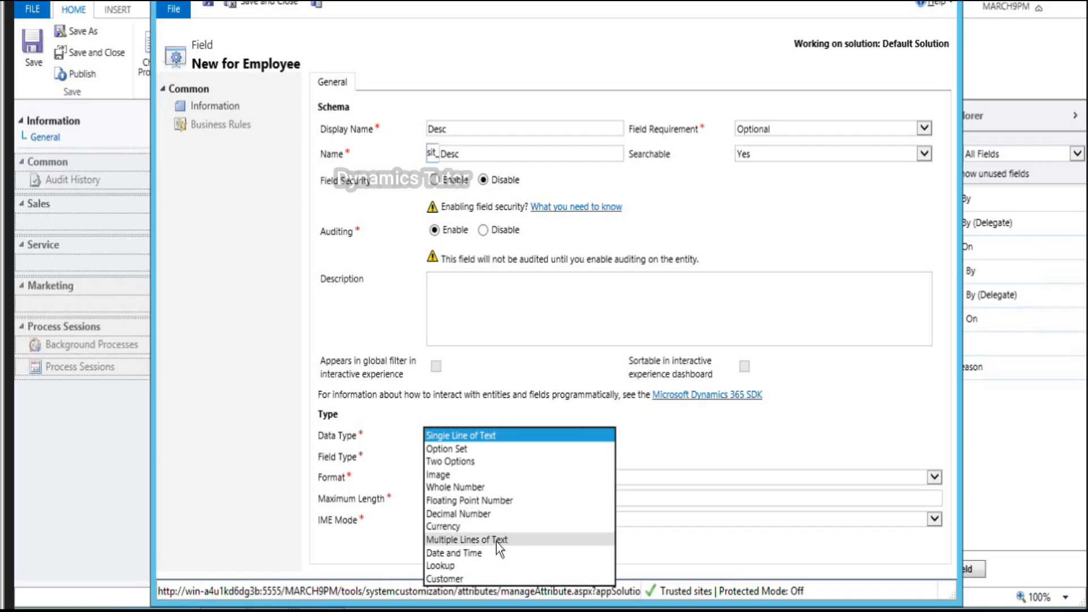
{"action": "left_click", "coordinate": [496, 540]}
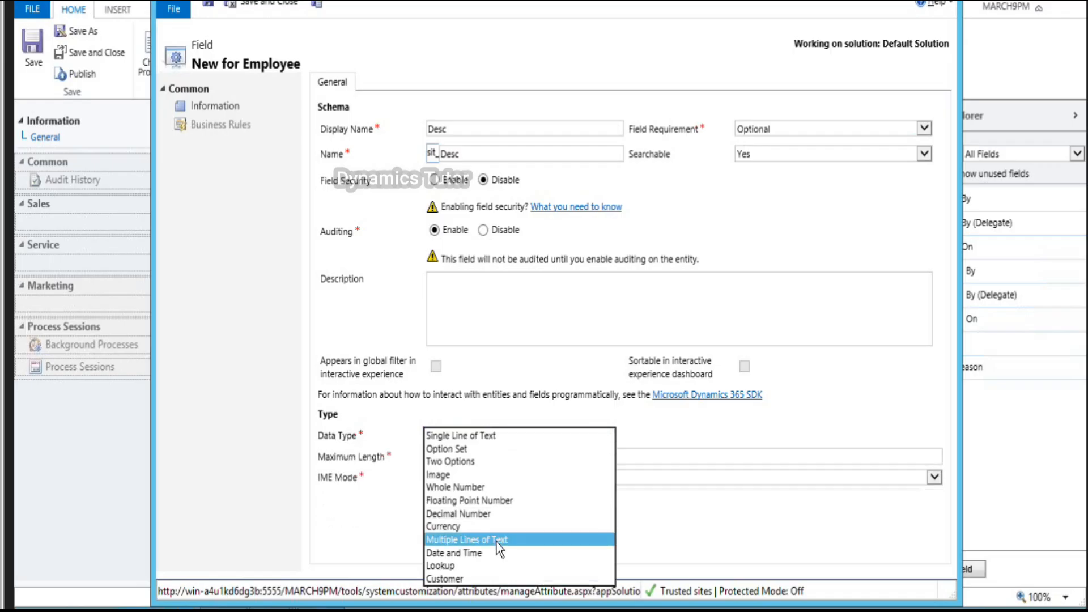
{"action": "left_click", "coordinate": [316, 5]}
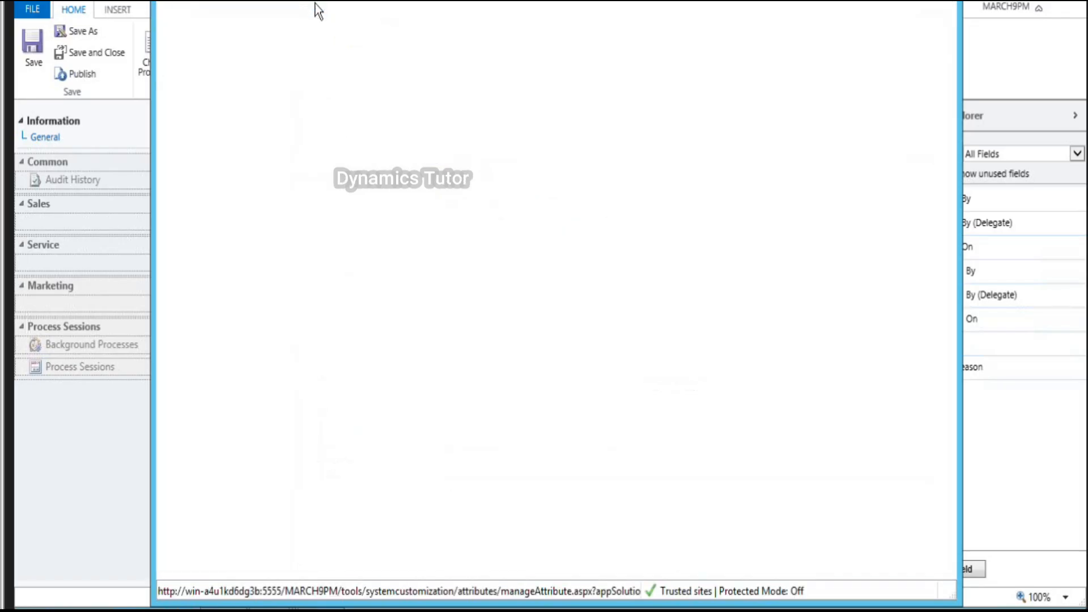
Step: Create the Salary field with the Currency data type and save it
{"action": "type", "text": "Salary"}
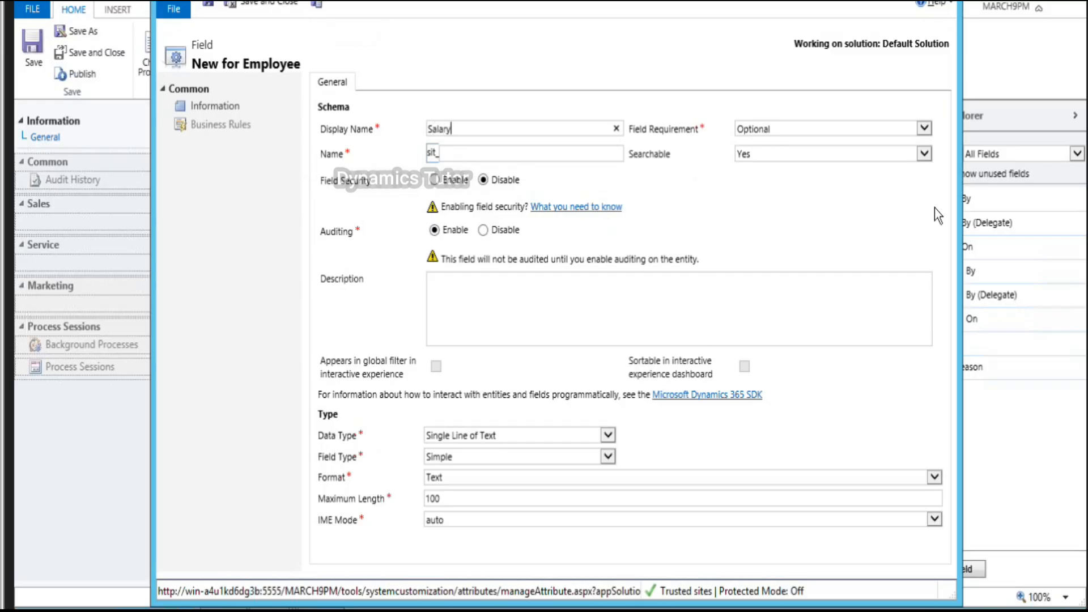
{"action": "key", "text": "Tab"}
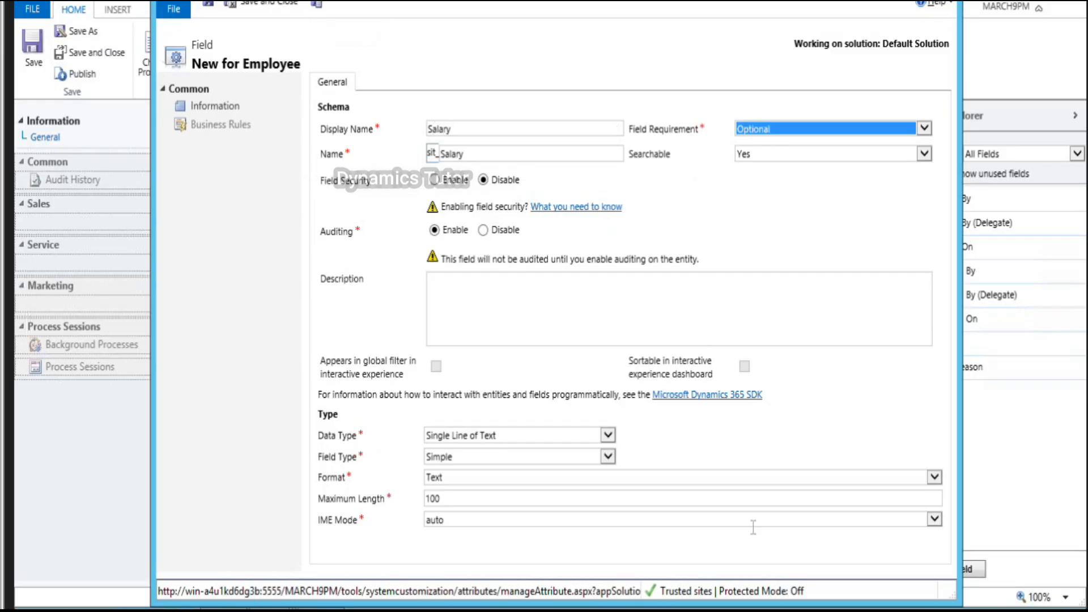
{"action": "left_click", "coordinate": [607, 435]}
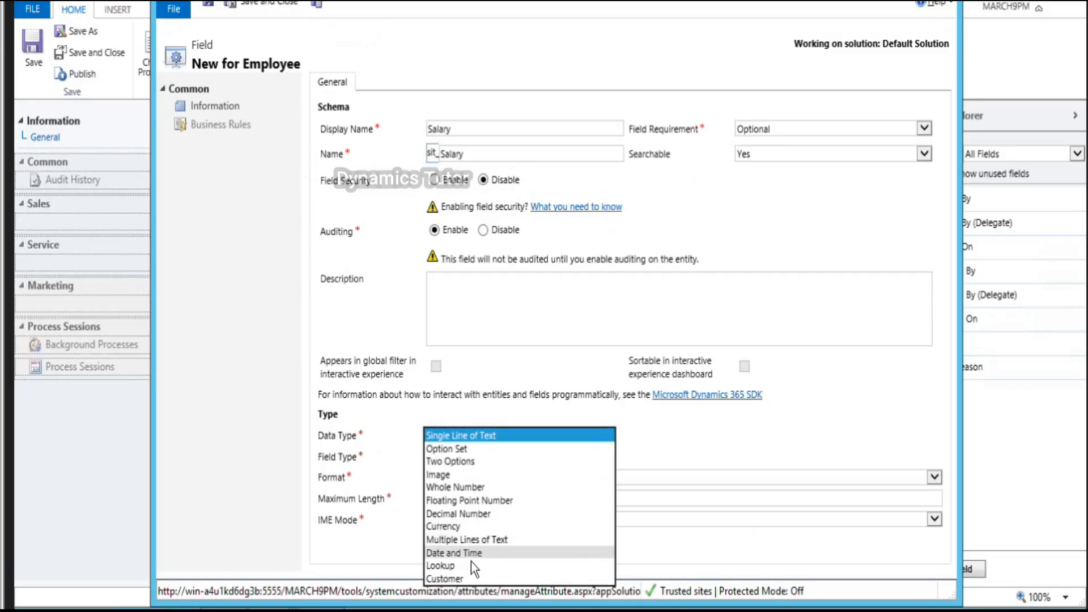
{"action": "left_click", "coordinate": [477, 524]}
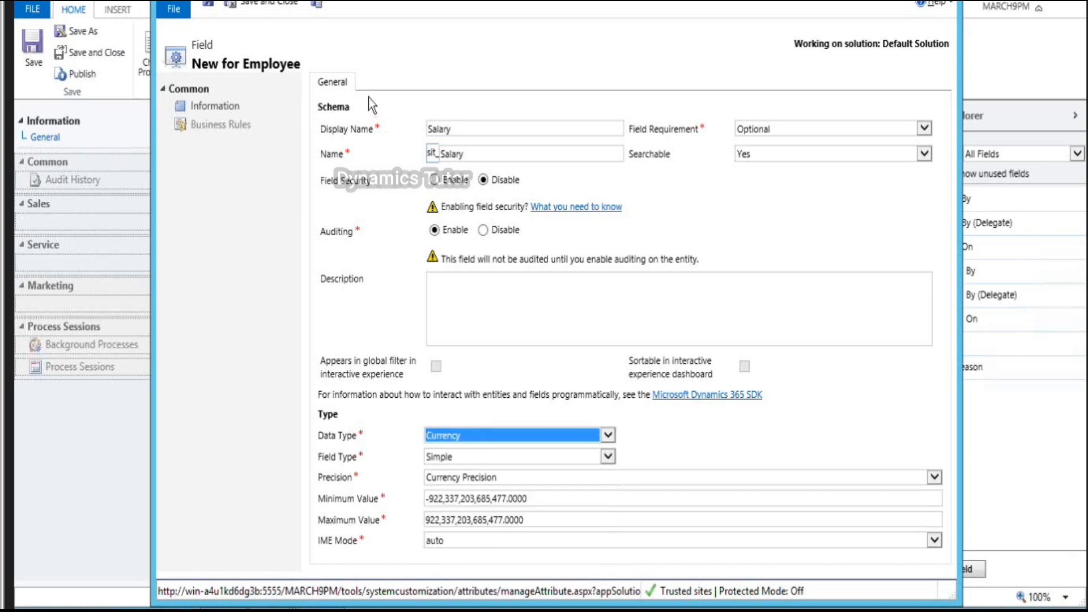
{"action": "left_click", "coordinate": [320, 4]}
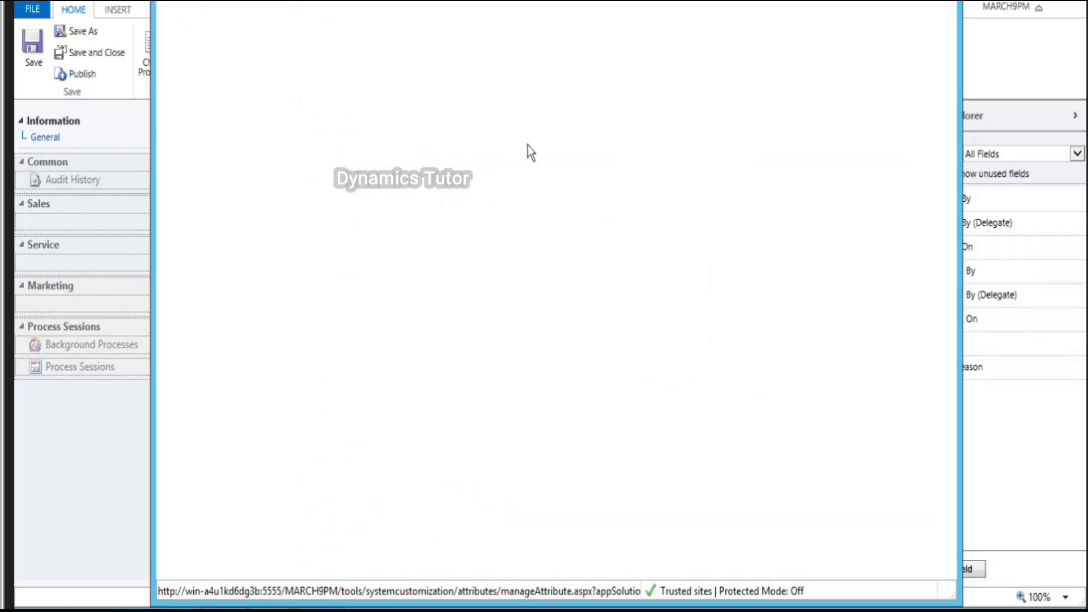
Step: Create the Decimal field with the Decimal Number data type and save it
{"action": "type", "text": "Decimal"}
{"action": "key", "text": "Tab"}
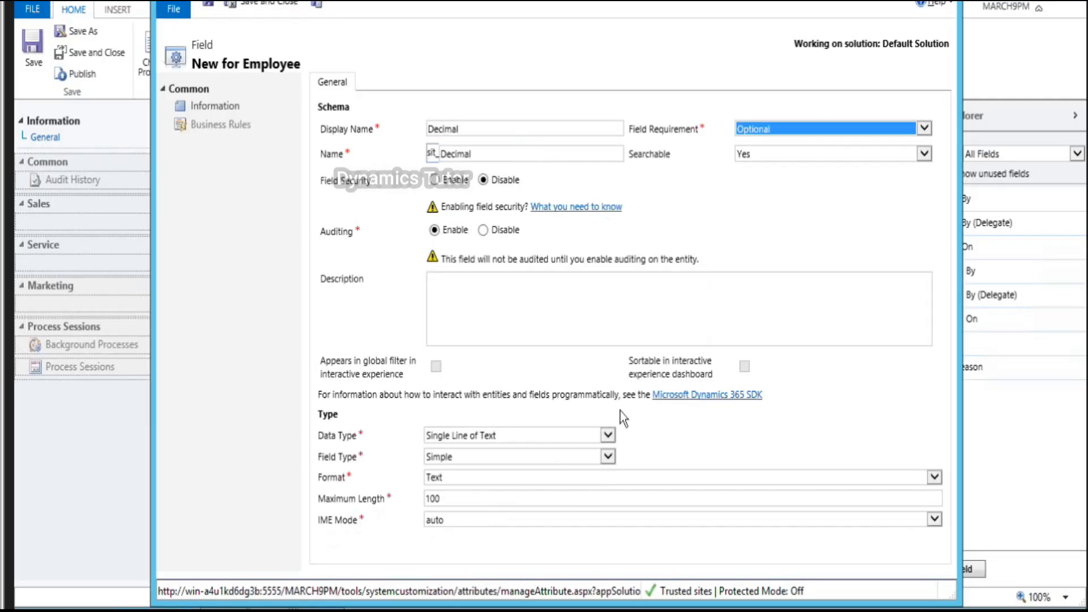
{"action": "left_click", "coordinate": [608, 435]}
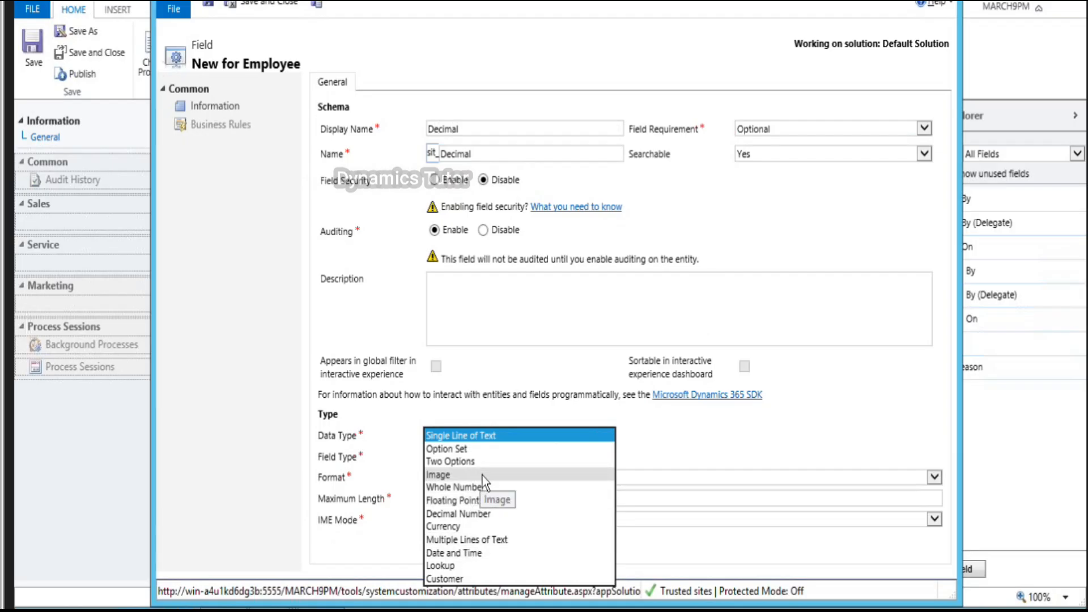
{"action": "left_click", "coordinate": [487, 513]}
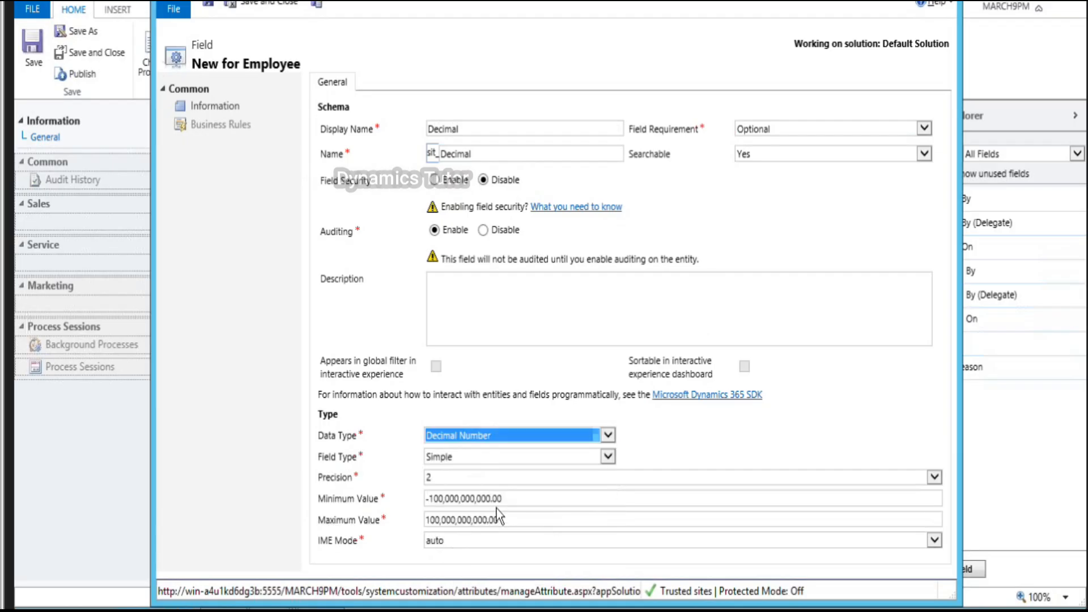
{"action": "left_click", "coordinate": [317, 7]}
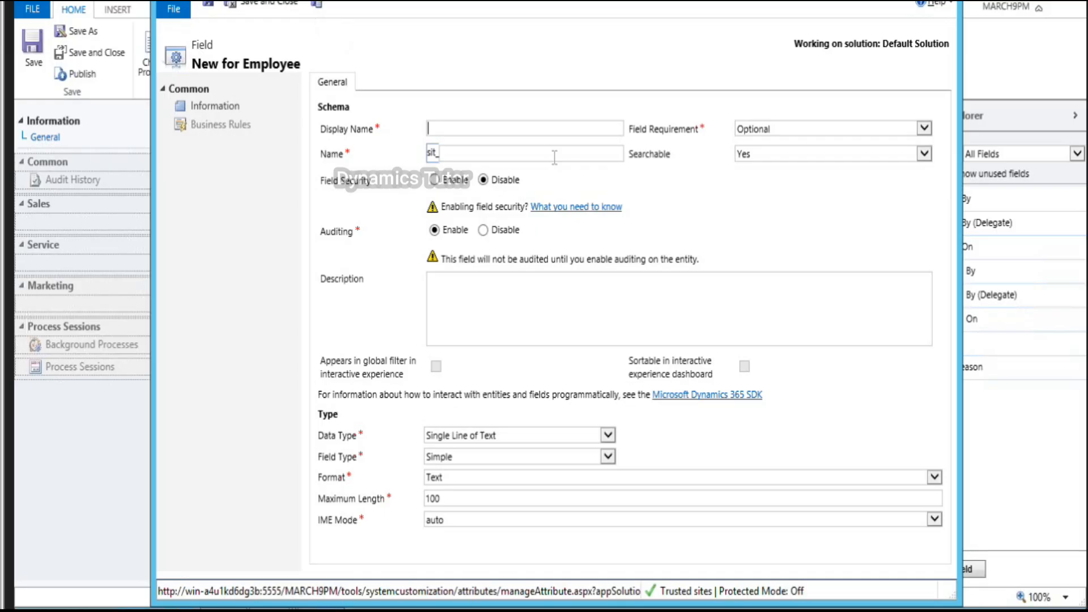
Step: Create the Time Zone field as a Whole Number in Time Zone format and save it
{"action": "type", "text": "Time Zone"}
{"action": "key", "text": "Tab"}
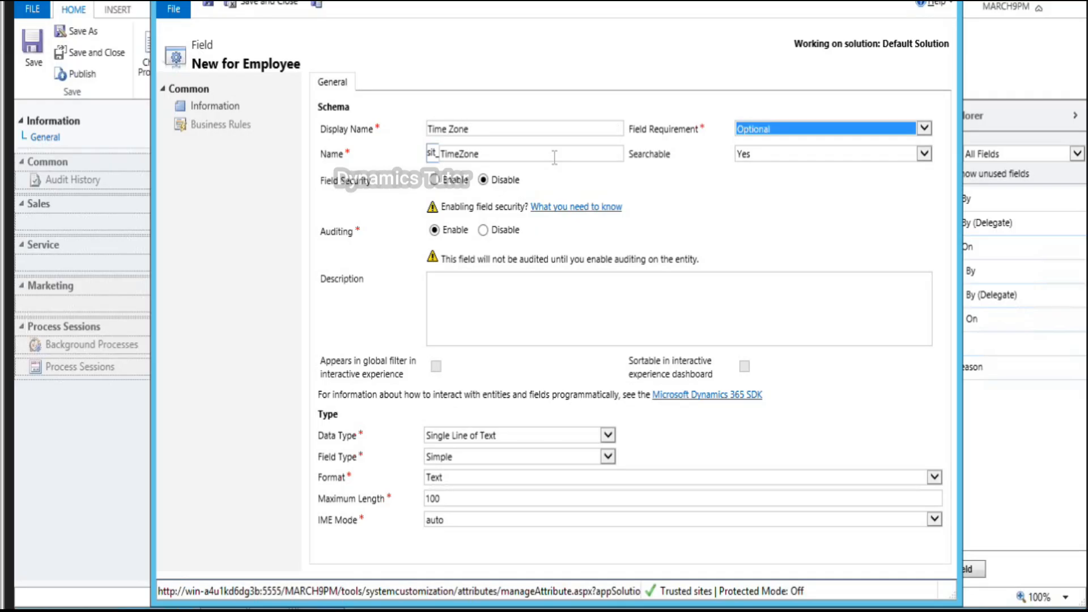
{"action": "left_click", "coordinate": [607, 436]}
{"action": "left_click", "coordinate": [471, 487]}
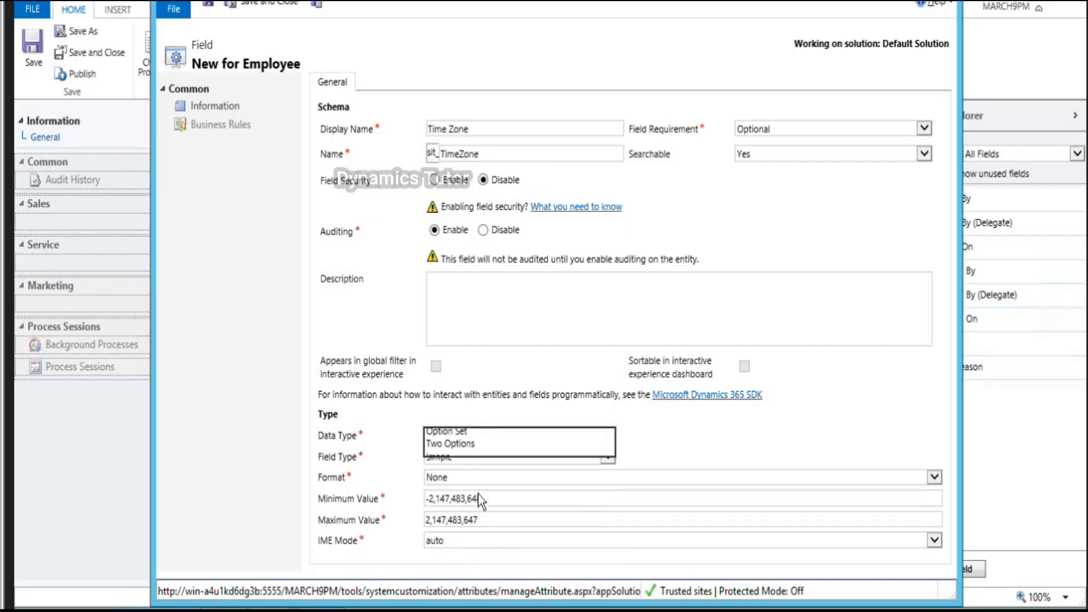
{"action": "left_click", "coordinate": [471, 478]}
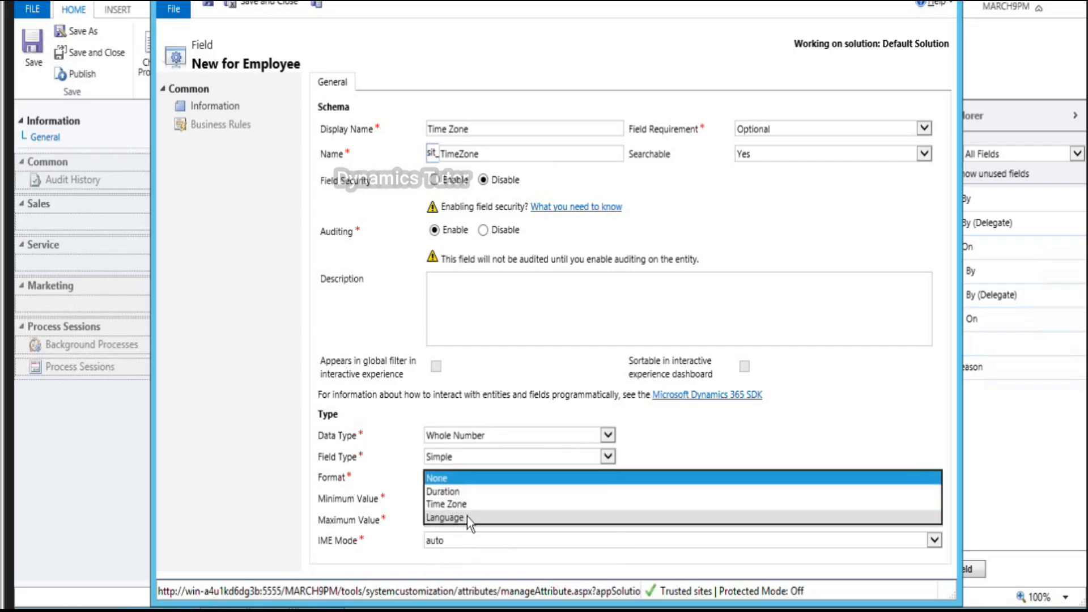
{"action": "left_click", "coordinate": [467, 505]}
{"action": "left_click", "coordinate": [317, 5]}
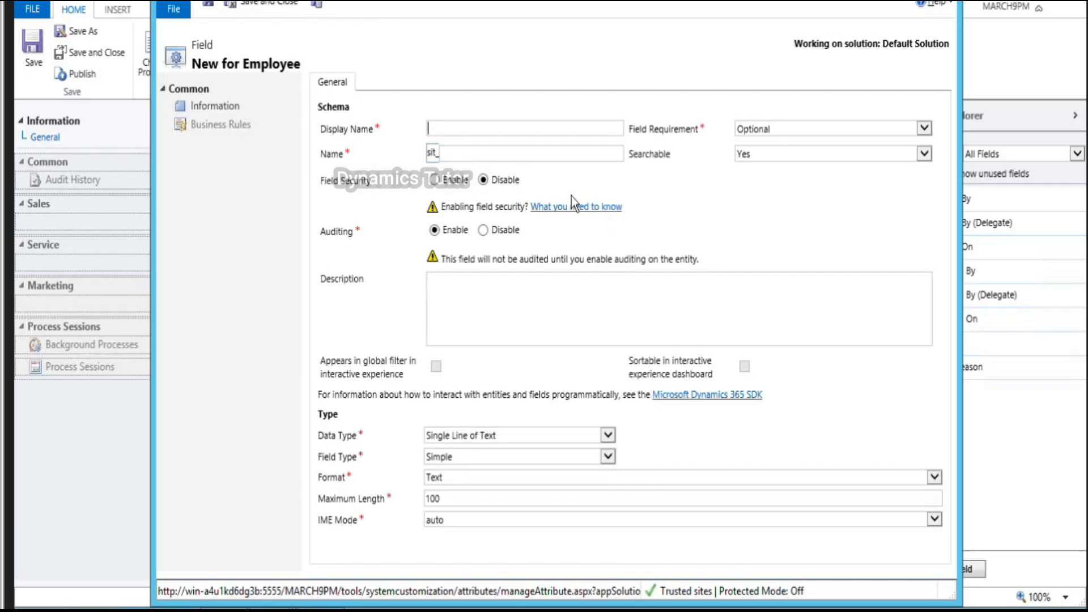
Step: Create the Duration field as a Simple Whole Number in Duration format and save it
{"action": "type", "text": "Duration"}
{"action": "key", "text": "Tab"}
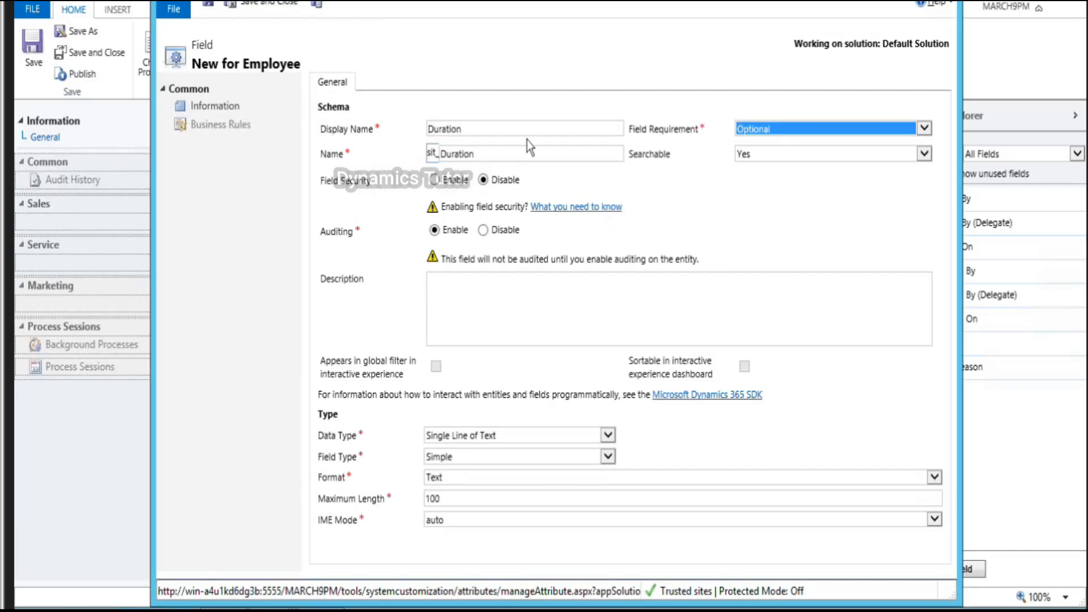
{"action": "left_click", "coordinate": [607, 436]}
{"action": "left_click", "coordinate": [480, 489]}
{"action": "left_click", "coordinate": [605, 458]}
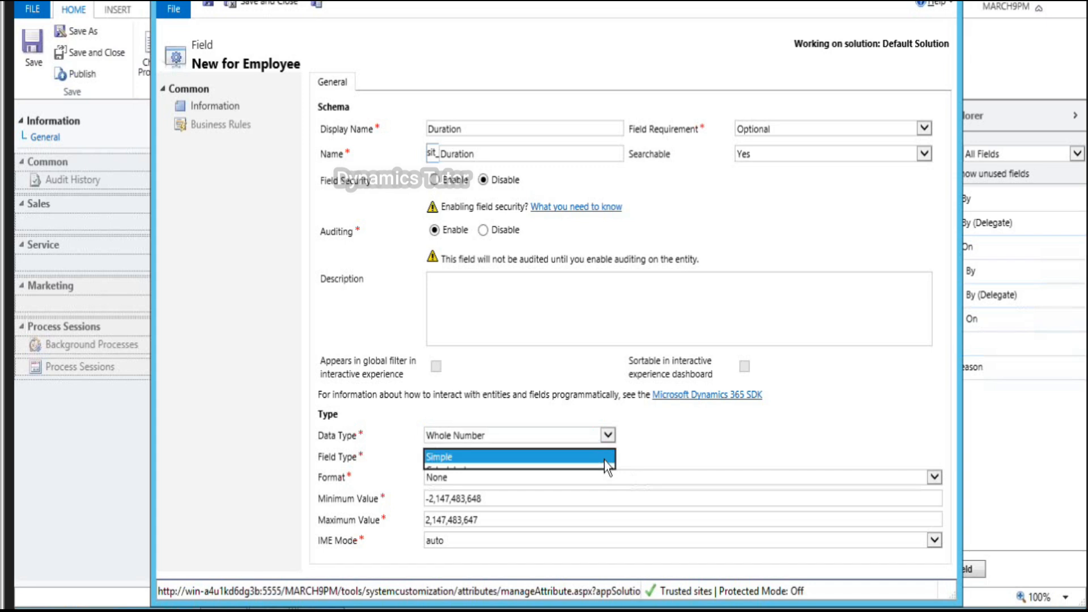
{"action": "left_click", "coordinate": [573, 457]}
{"action": "left_click", "coordinate": [493, 479]}
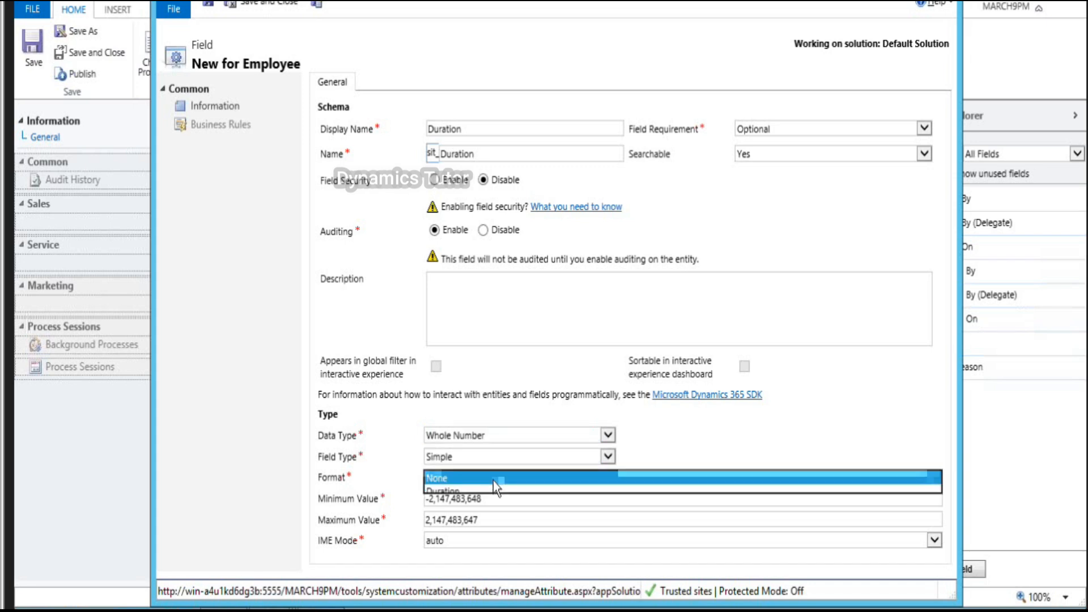
{"action": "left_click", "coordinate": [457, 492]}
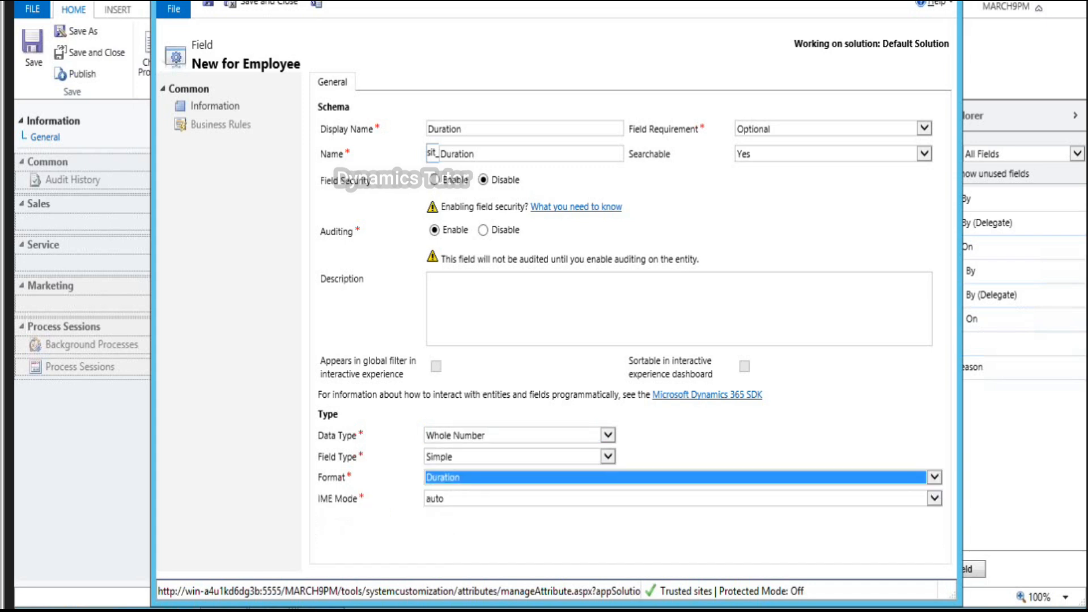
{"action": "left_click", "coordinate": [316, 5]}
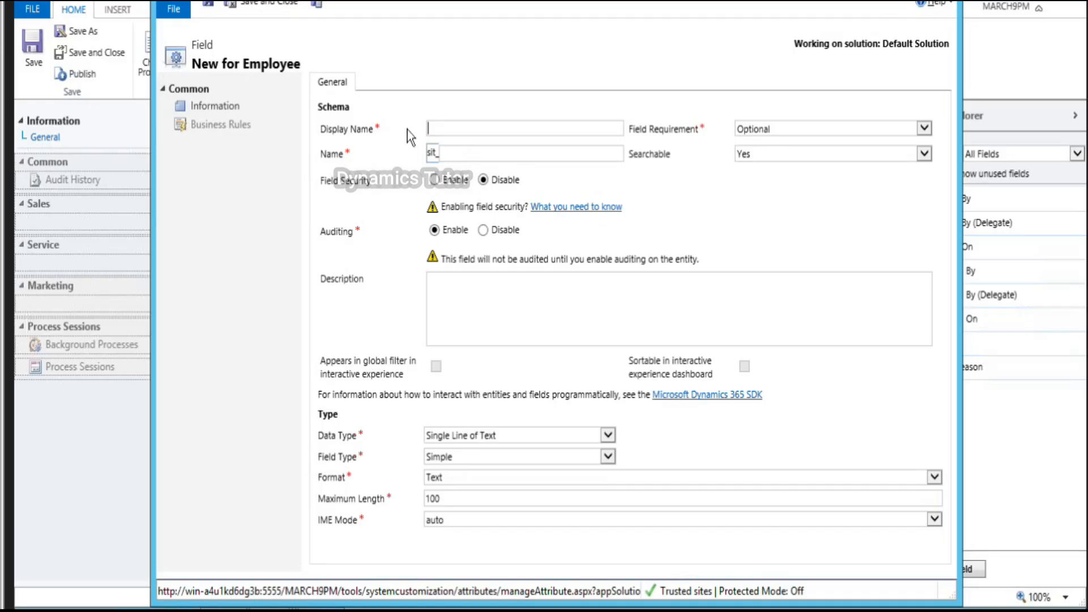
Step: Create the Language field as a Whole Number in Language format, then save and close
{"action": "type", "text": "Language"}
{"action": "key", "text": "Tab"}
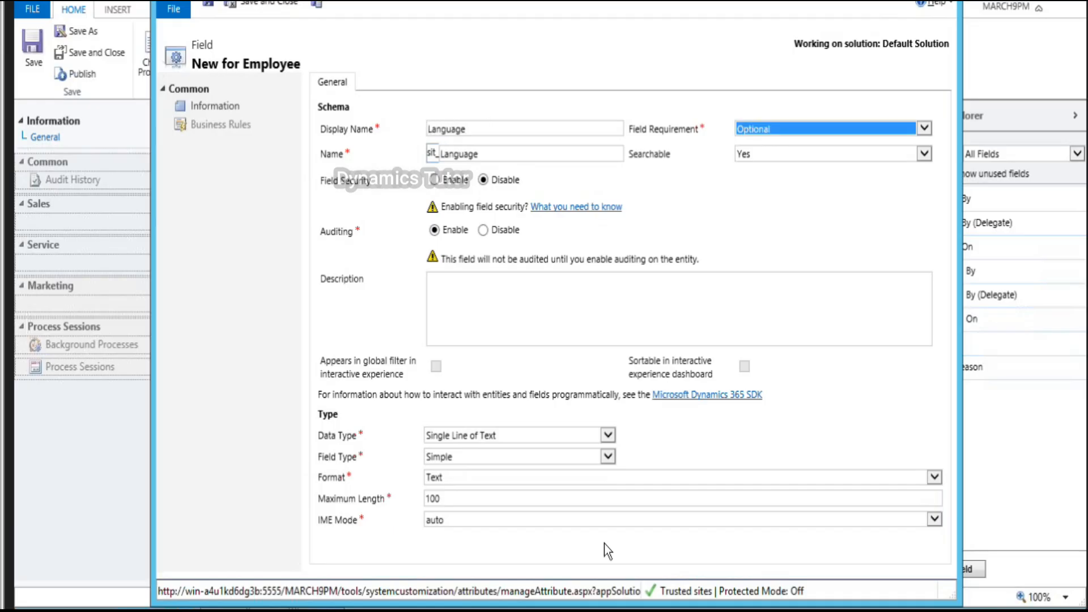
{"action": "left_click", "coordinate": [607, 435]}
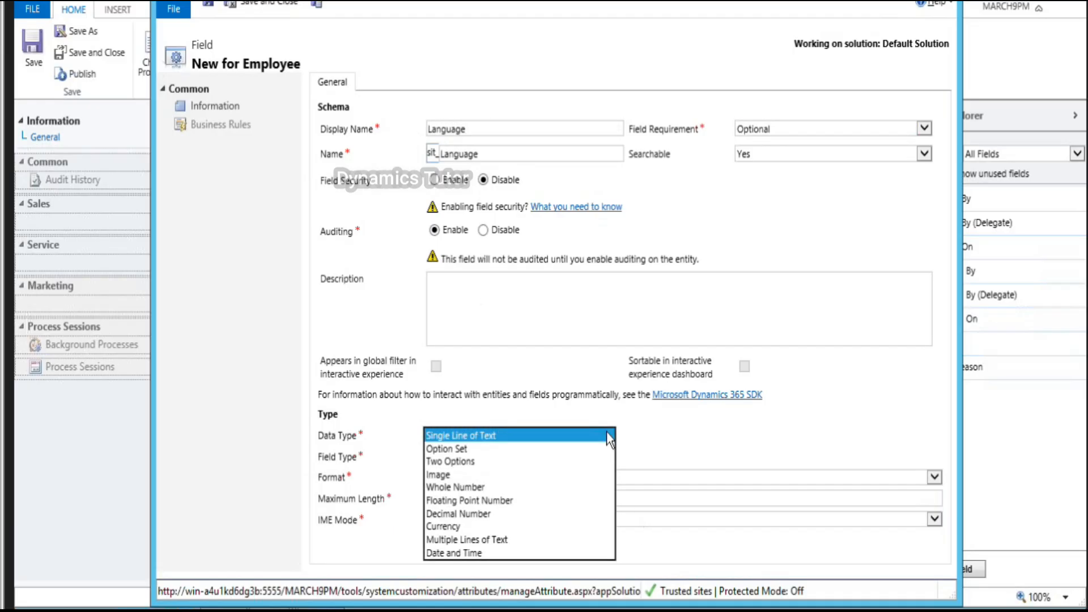
{"action": "left_click", "coordinate": [474, 490]}
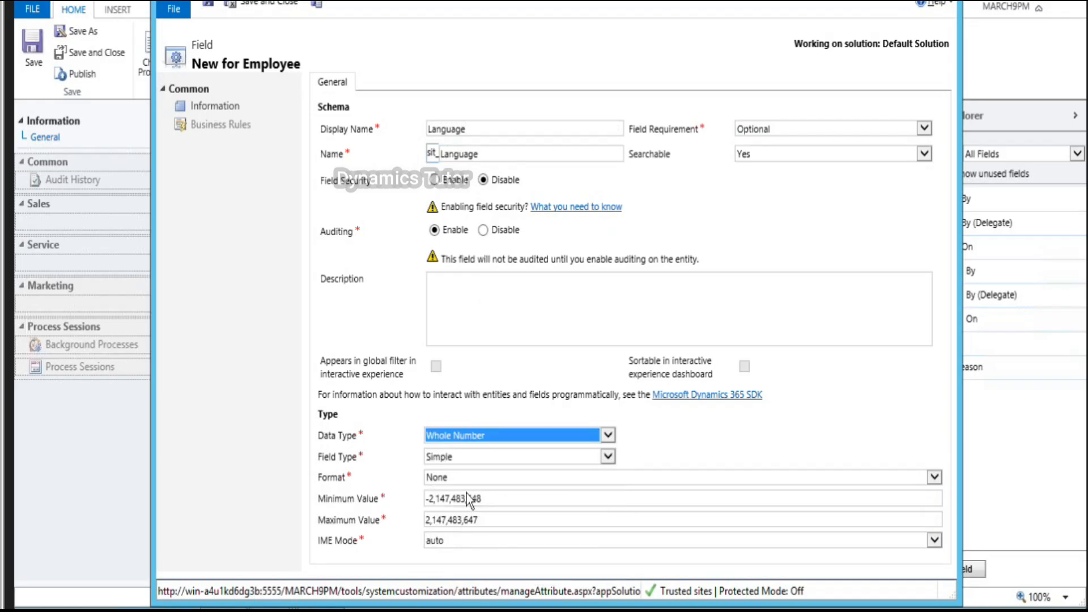
{"action": "left_click", "coordinate": [461, 477]}
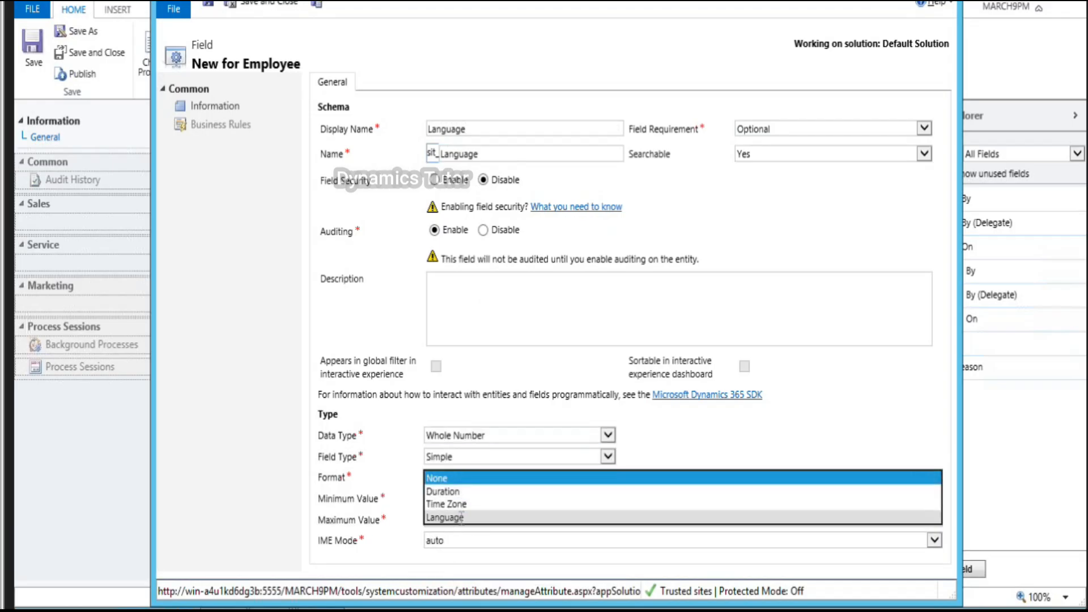
{"action": "left_click", "coordinate": [464, 492]}
{"action": "left_click", "coordinate": [470, 535]}
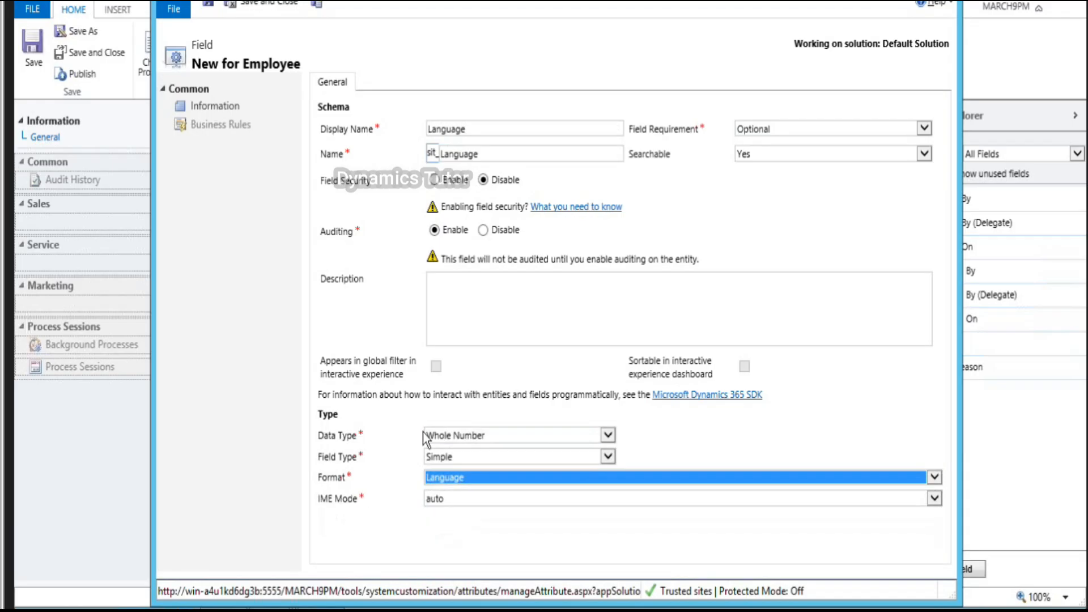
{"action": "left_click", "coordinate": [276, 7]}
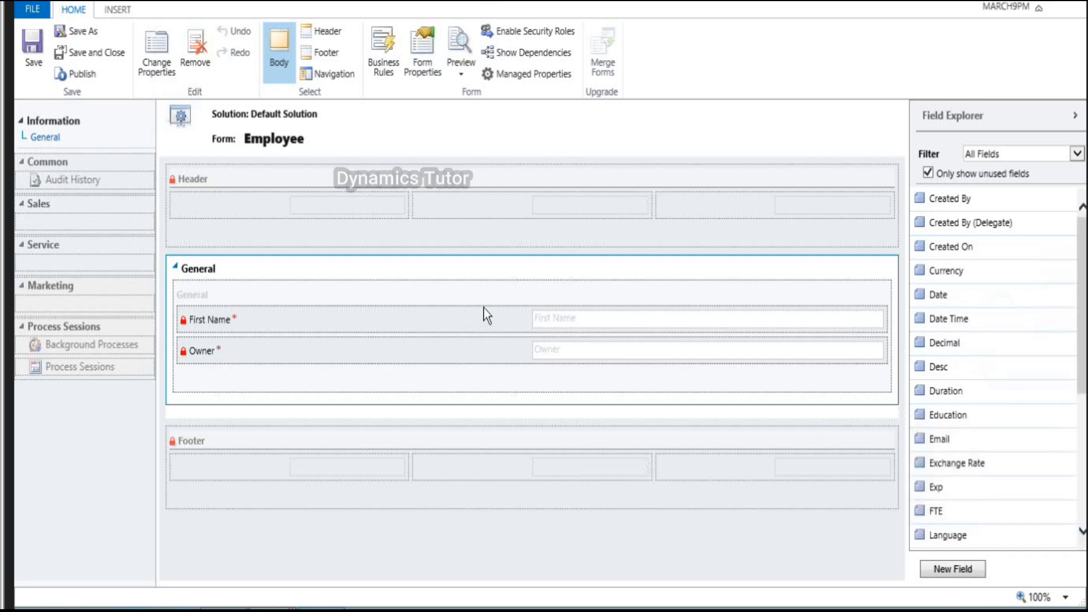
Step: Give the General tab a 34/33/33 three-column layout and move Owner into the third section
{"action": "double_click", "coordinate": [496, 266]}
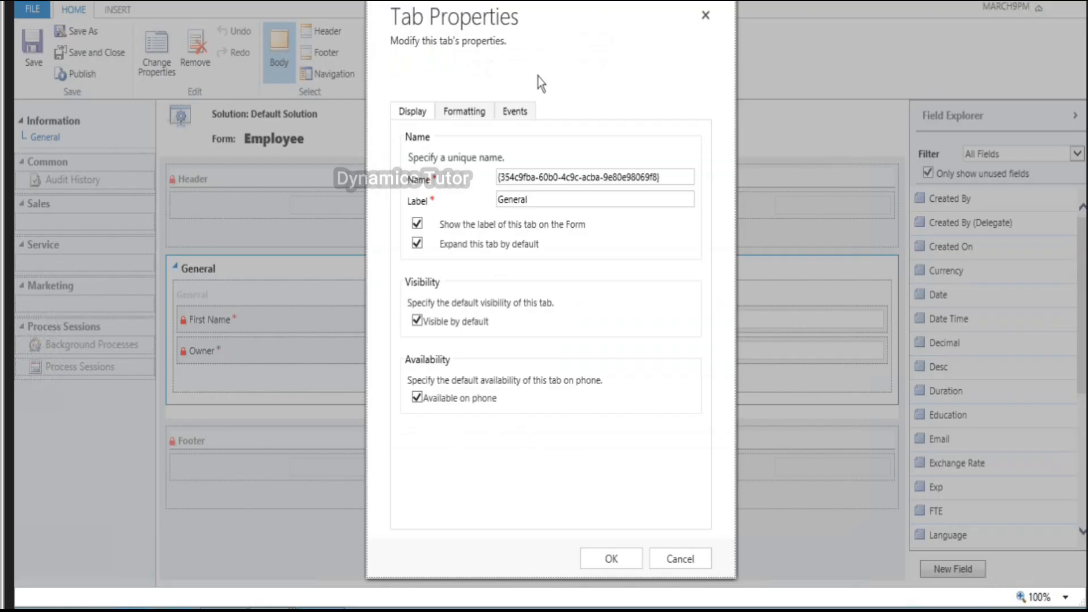
{"action": "left_click", "coordinate": [459, 113]}
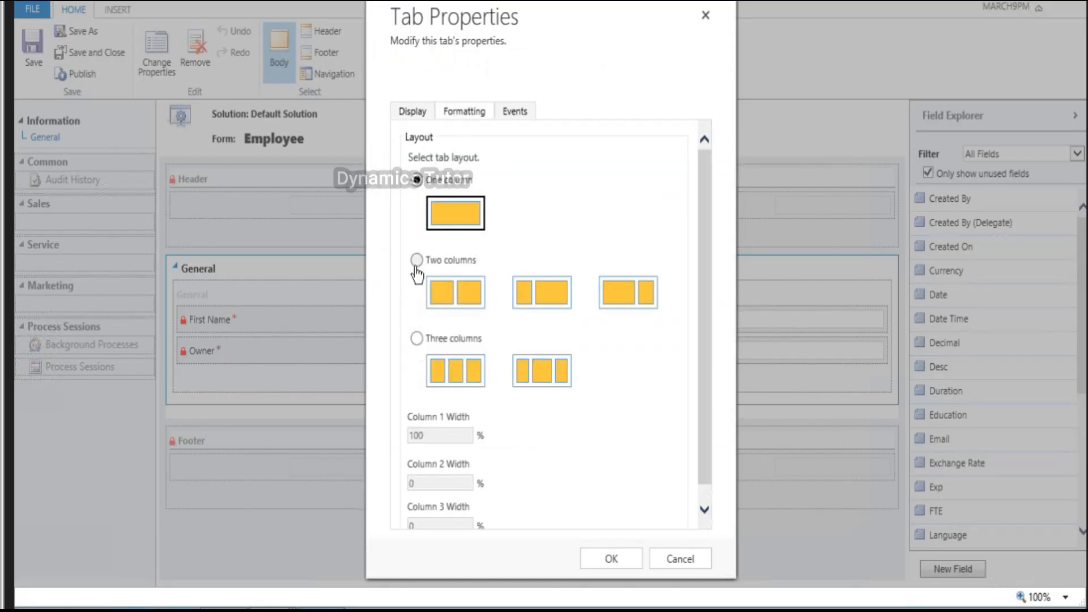
{"action": "left_click", "coordinate": [417, 261]}
{"action": "left_click", "coordinate": [546, 370]}
{"action": "left_click", "coordinate": [460, 367]}
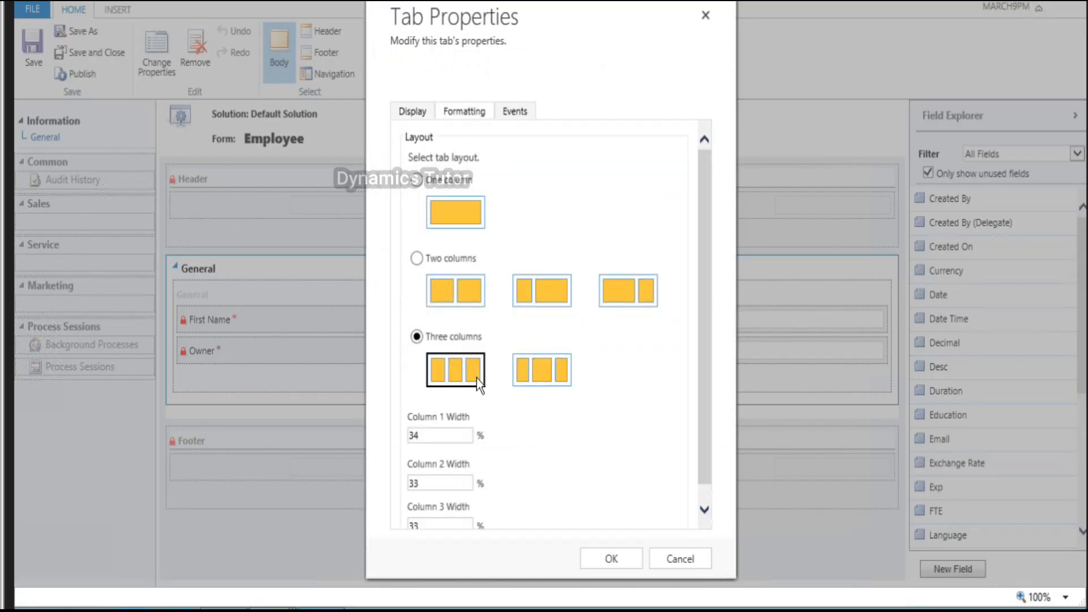
{"action": "left_click", "coordinate": [623, 555]}
{"action": "left_click_drag", "start_coordinate": [198, 351], "coordinate": [732, 321]}
{"action": "double_click", "coordinate": [292, 265]}
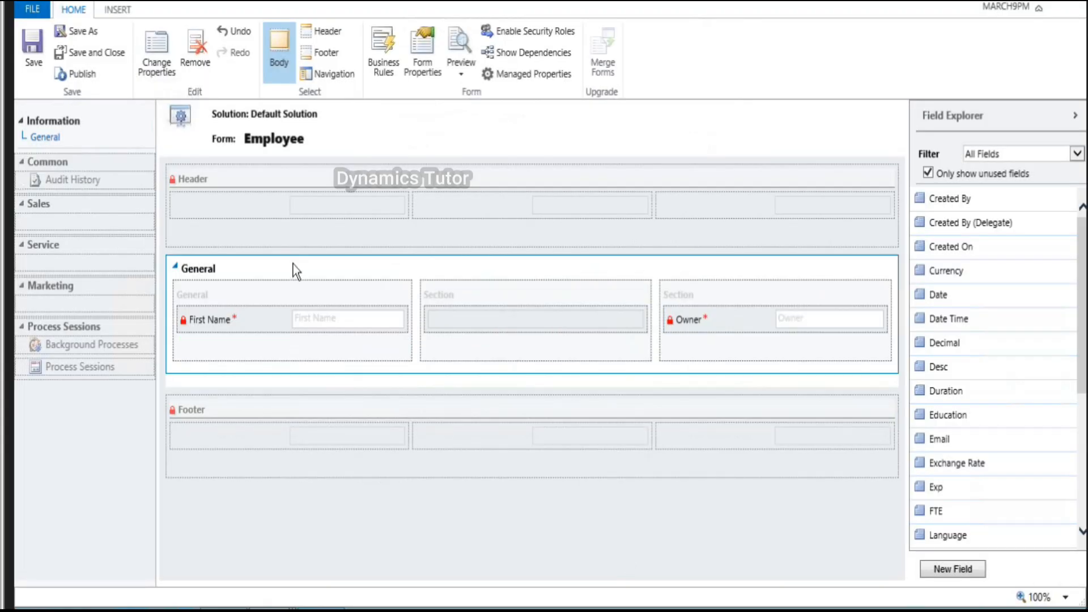
Step: Change the tab label from General to Employee General Information
{"action": "left_click", "coordinate": [541, 202]}
{"action": "key", "text": "BackSpace"}
{"action": "key", "text": "BackSpace"}
{"action": "key", "text": "BackSpace"}
{"action": "key", "text": "BackSpace"}
{"action": "key", "text": "BackSpace"}
{"action": "key", "text": "BackSpace"}
{"action": "key", "text": "BackSpace"}
{"action": "type", "text": "Empol"}
{"action": "key", "text": "BackSpace"}
{"action": "key", "text": "BackSpace"}
{"action": "type", "text": "loyee General Inform"}
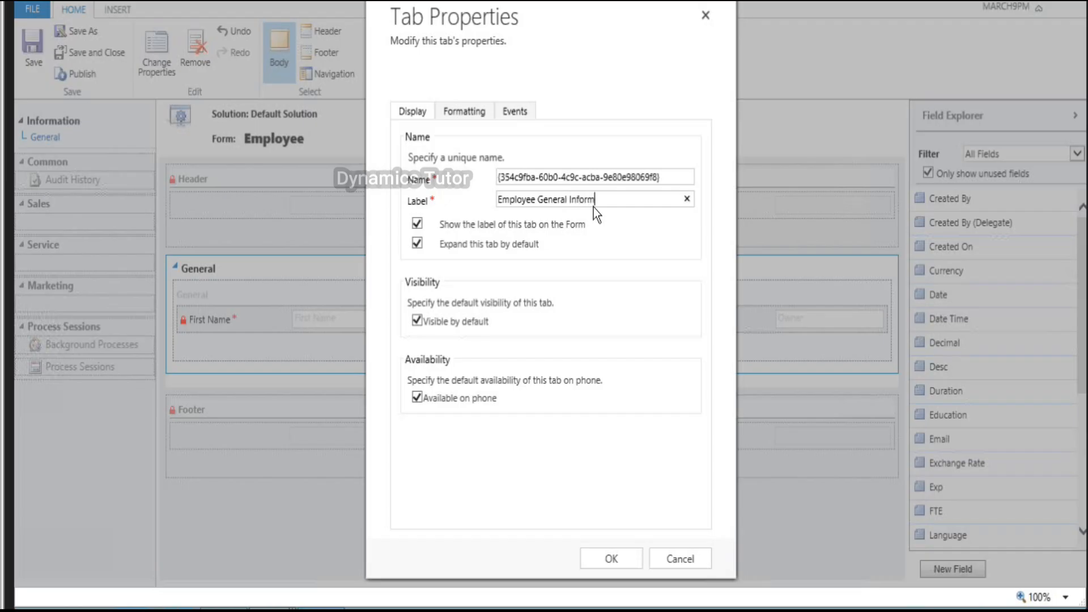
{"action": "left_click", "coordinate": [626, 556]}
Step: Set the middle section's label to Attributes
{"action": "left_click", "coordinate": [333, 291]}
{"action": "double_click", "coordinate": [333, 291]}
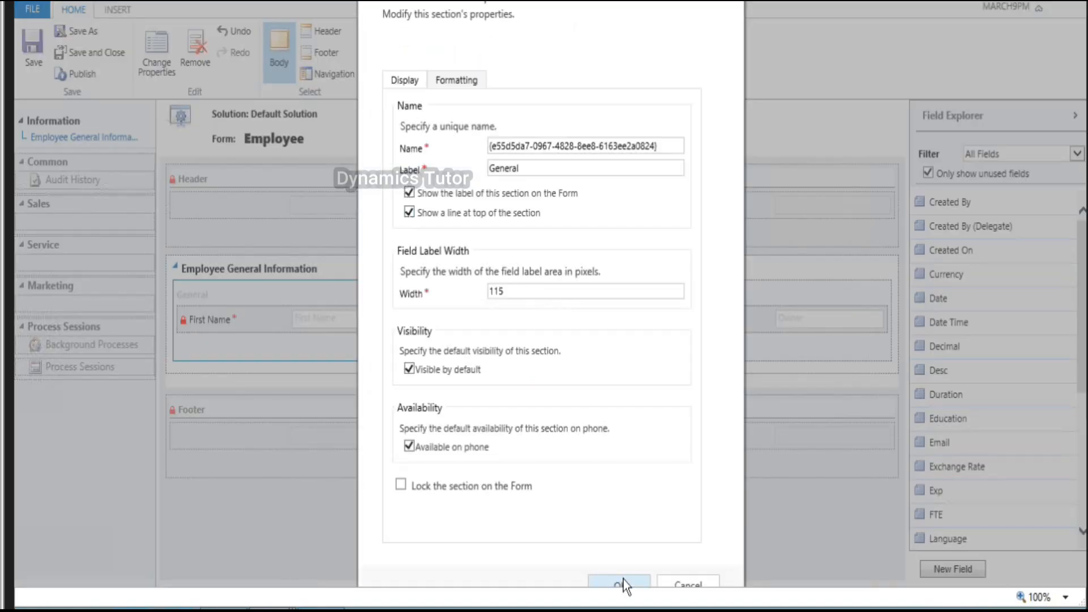
{"action": "left_click", "coordinate": [619, 584]}
{"action": "double_click", "coordinate": [554, 293]}
{"action": "left_click", "coordinate": [409, 194]}
{"action": "key", "text": "shift+Tab"}
{"action": "type", "text": "Attri"}
{"action": "key", "text": "BackSpace"}
{"action": "key", "text": "BackSpace"}
{"action": "key", "text": "BackSpace"}
{"action": "key", "text": "BackSpace"}
{"action": "type", "text": "ttributes"}
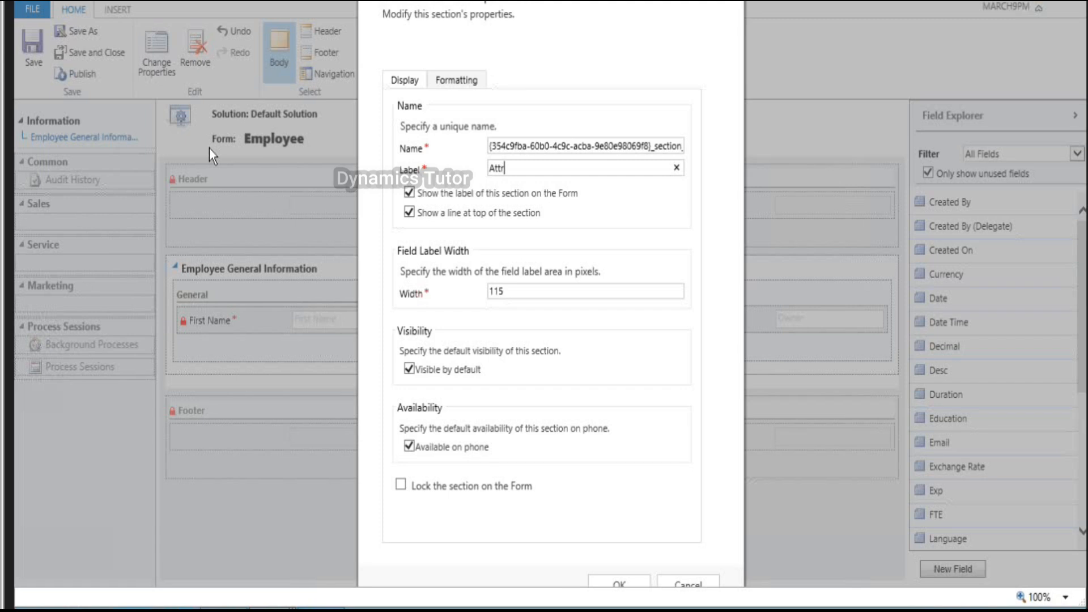
Step: Confirm the Attributes label and rename the third section to 'OOB Fileds'
{"action": "left_click", "coordinate": [623, 584]}
{"action": "double_click", "coordinate": [749, 290]}
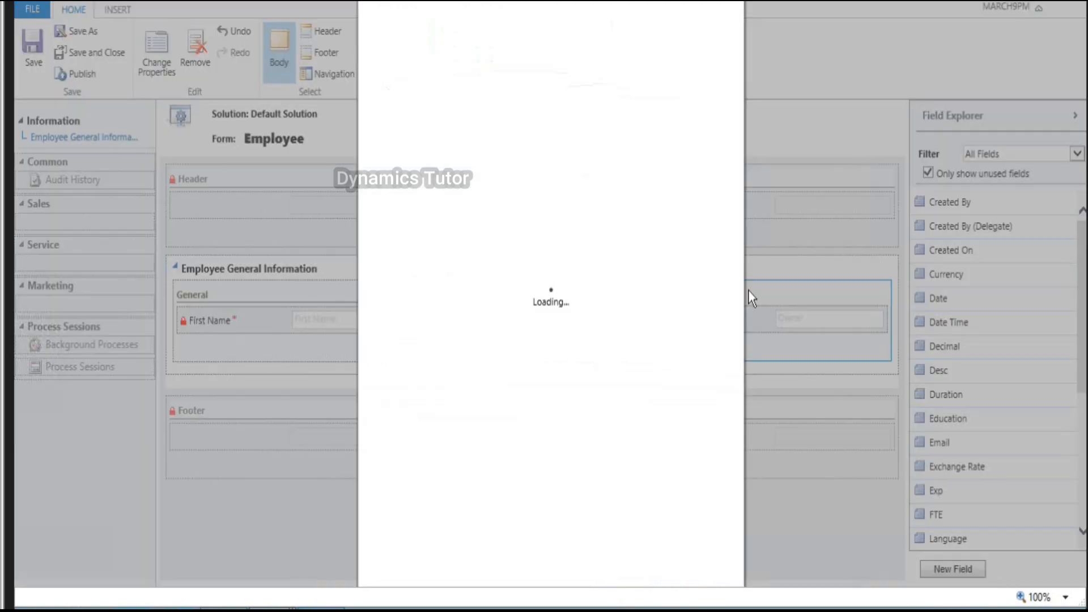
{"action": "key", "text": "BackSpace"}
{"action": "type", "text": "OOO"}
{"action": "key", "text": "BackSpace"}
{"action": "type", "text": "B Fileds"}
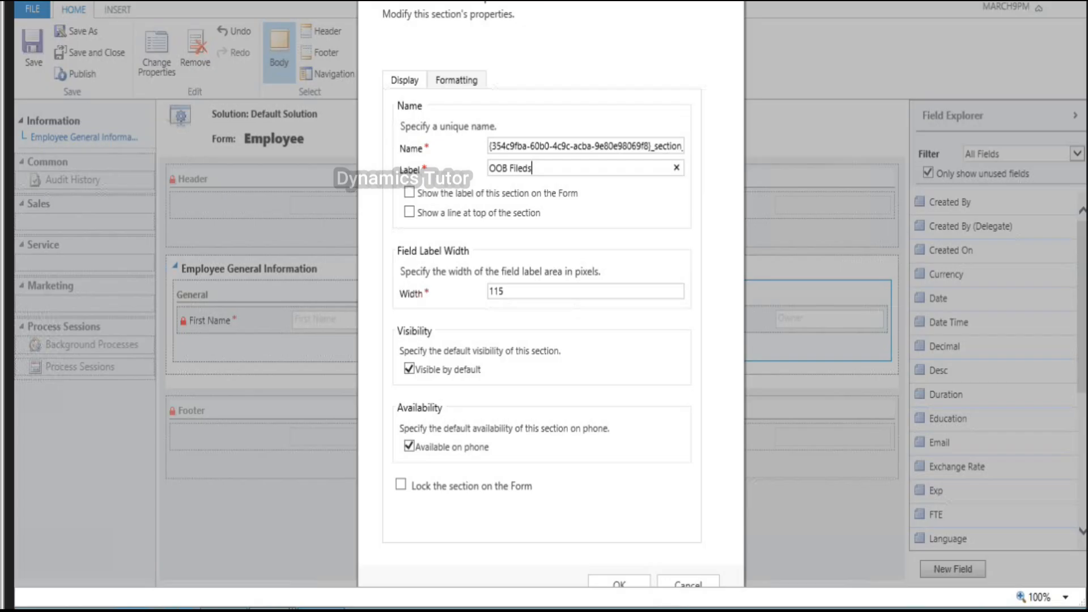
{"action": "left_click", "coordinate": [639, 587]}
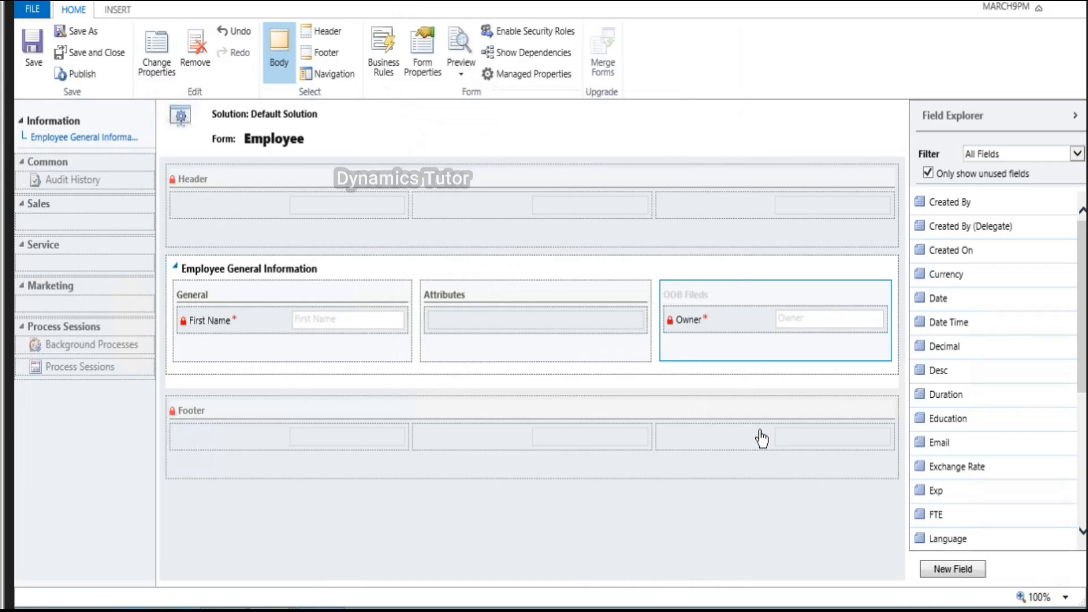
Step: Show the OOB Fileds label on the form and add Created By to that section
{"action": "left_click", "coordinate": [978, 207]}
{"action": "double_click", "coordinate": [771, 291]}
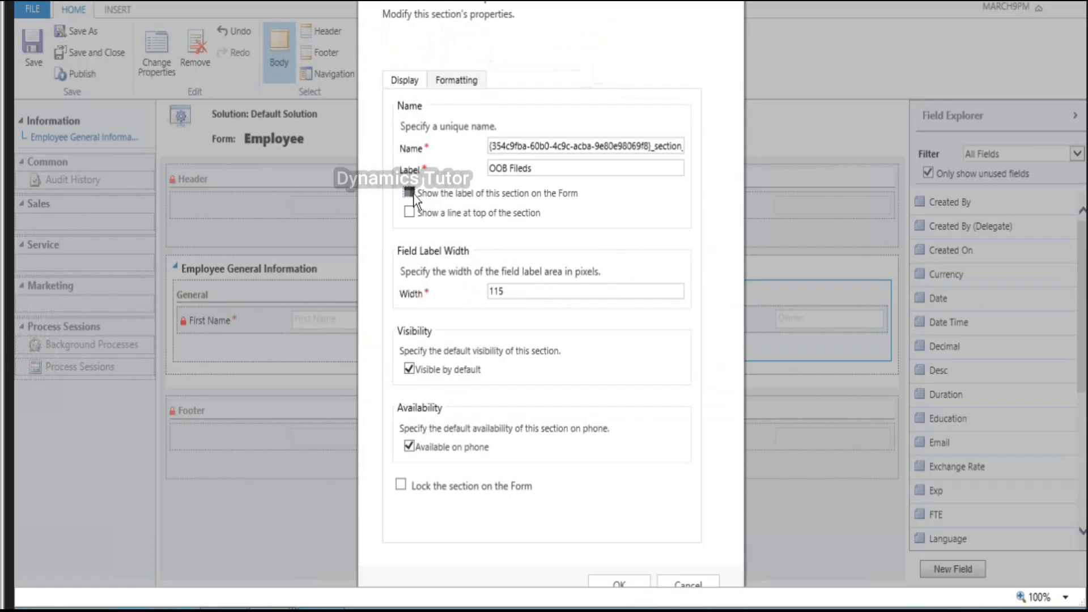
{"action": "left_click", "coordinate": [617, 580]}
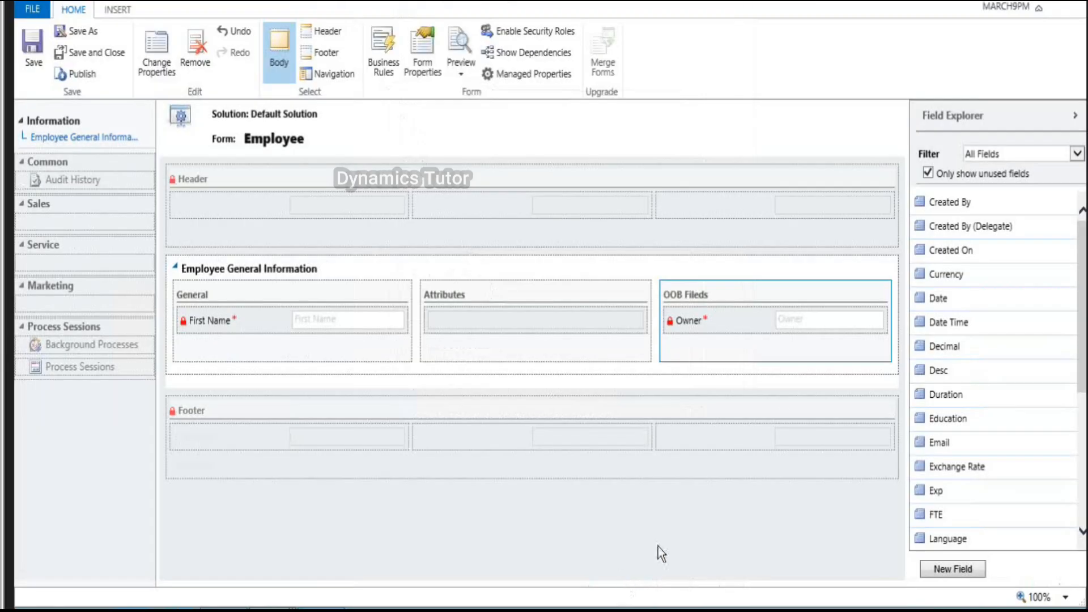
{"action": "left_click_drag", "start_coordinate": [953, 206], "coordinate": [807, 328]}
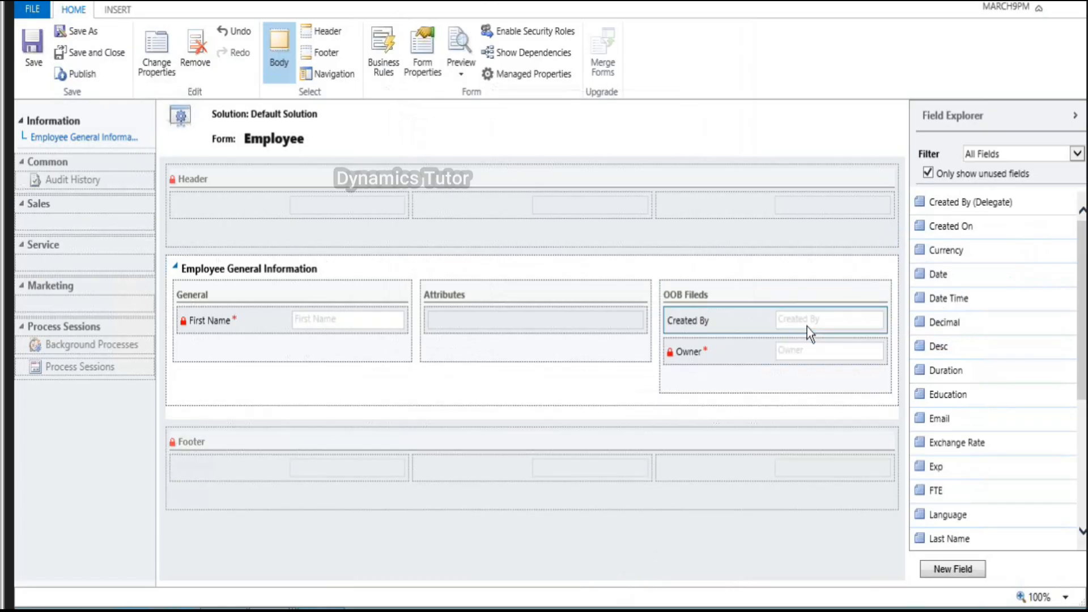
Step: Add Created On, Modified On, Status and Status Reason to the OOB Fileds section
{"action": "double_click", "coordinate": [979, 232]}
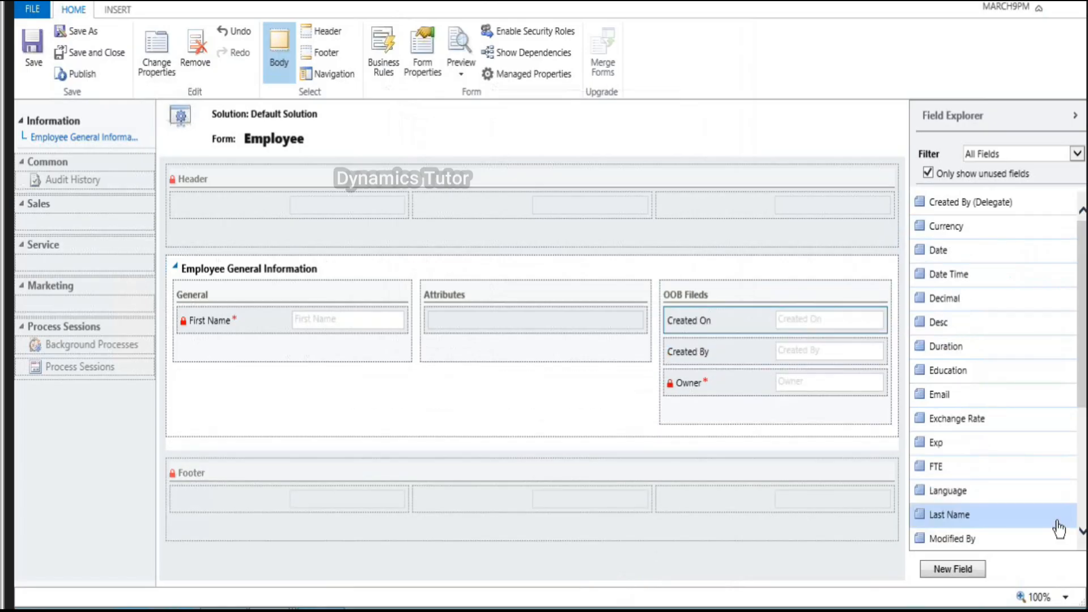
{"action": "scroll", "coordinate": [1059, 530], "scroll_direction": "down", "scroll_amount": 2}
{"action": "scroll", "coordinate": [1060, 530], "scroll_direction": "down", "scroll_amount": 3}
{"action": "left_click_drag", "start_coordinate": [958, 321], "coordinate": [837, 367]}
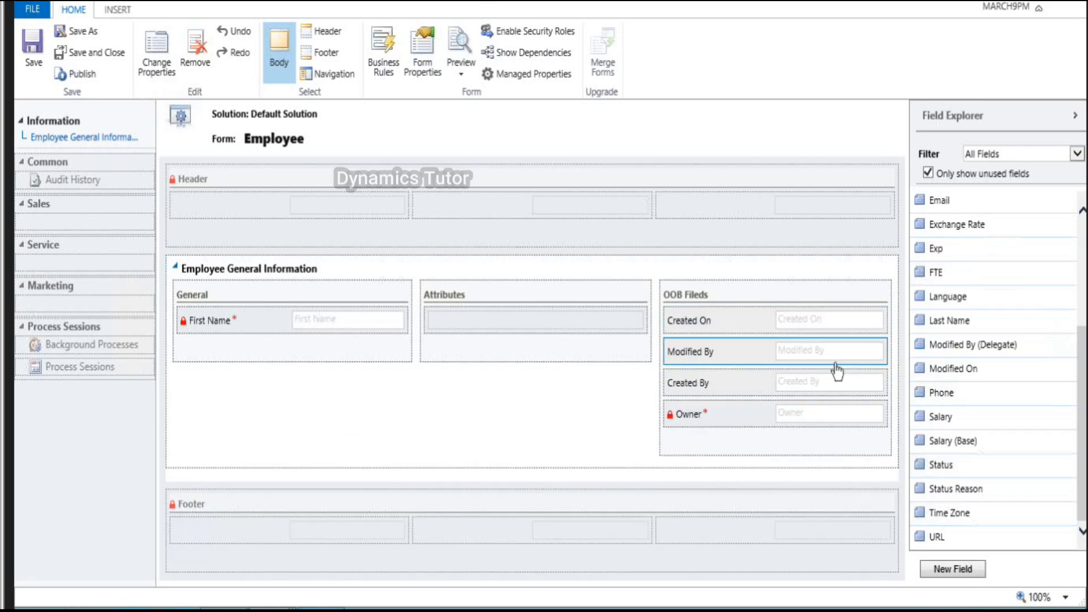
{"action": "left_click_drag", "start_coordinate": [942, 465], "coordinate": [771, 462]}
{"action": "left_click_drag", "start_coordinate": [955, 488], "coordinate": [849, 474]}
Step: Add Last Name, Email, Exp, FTE and Education below First Name in General
{"action": "scroll", "coordinate": [994, 309], "scroll_direction": "up", "scroll_amount": 3}
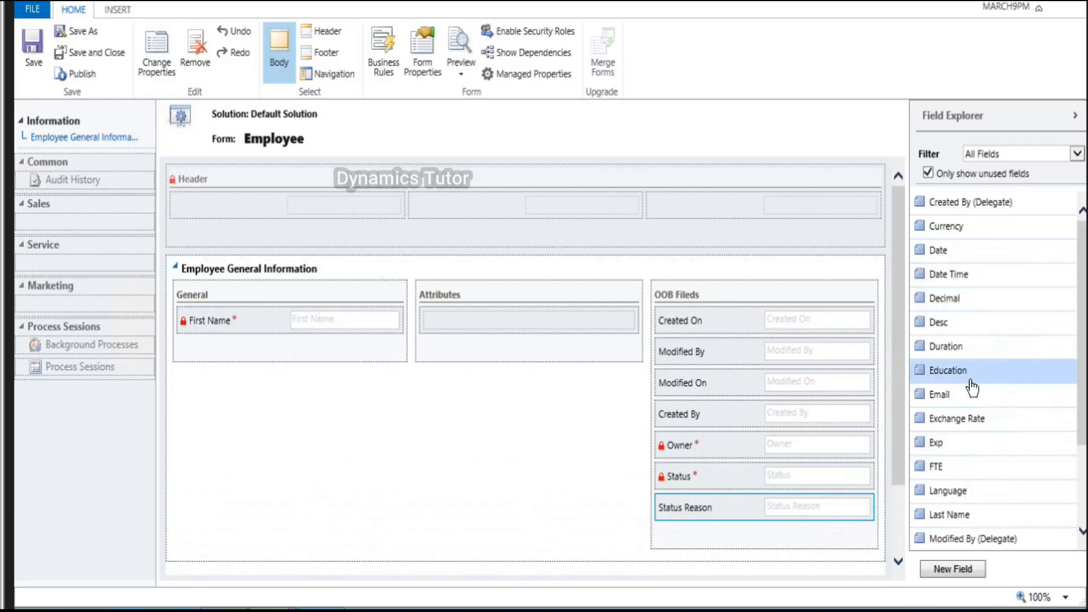
{"action": "left_click_drag", "start_coordinate": [958, 515], "coordinate": [397, 348]}
{"action": "left_click_drag", "start_coordinate": [939, 395], "coordinate": [388, 376]}
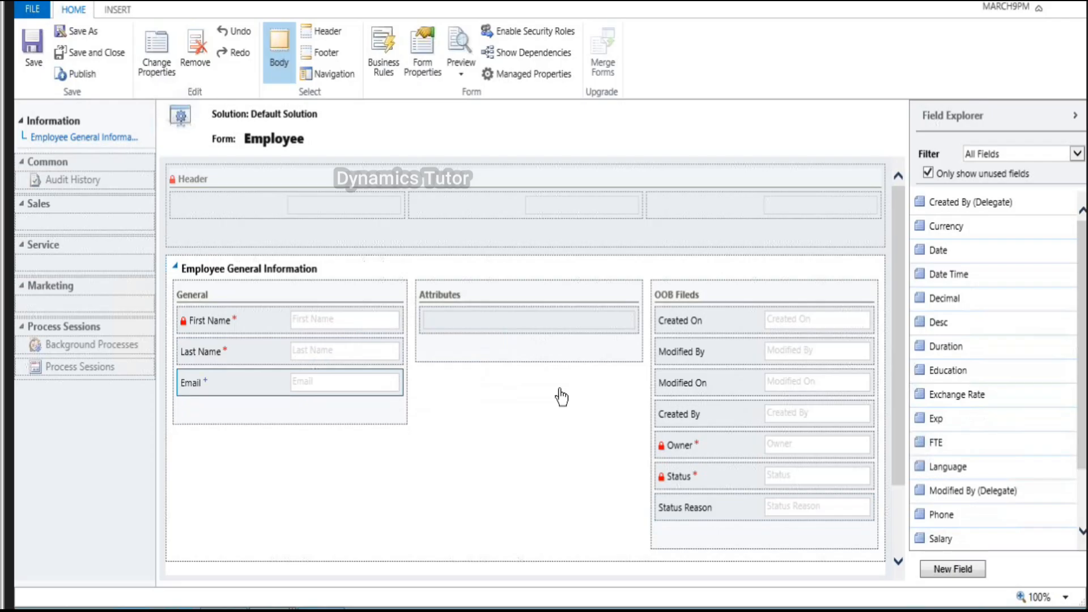
{"action": "left_click_drag", "start_coordinate": [940, 420], "coordinate": [239, 409]}
{"action": "left_click_drag", "start_coordinate": [941, 418], "coordinate": [229, 435]}
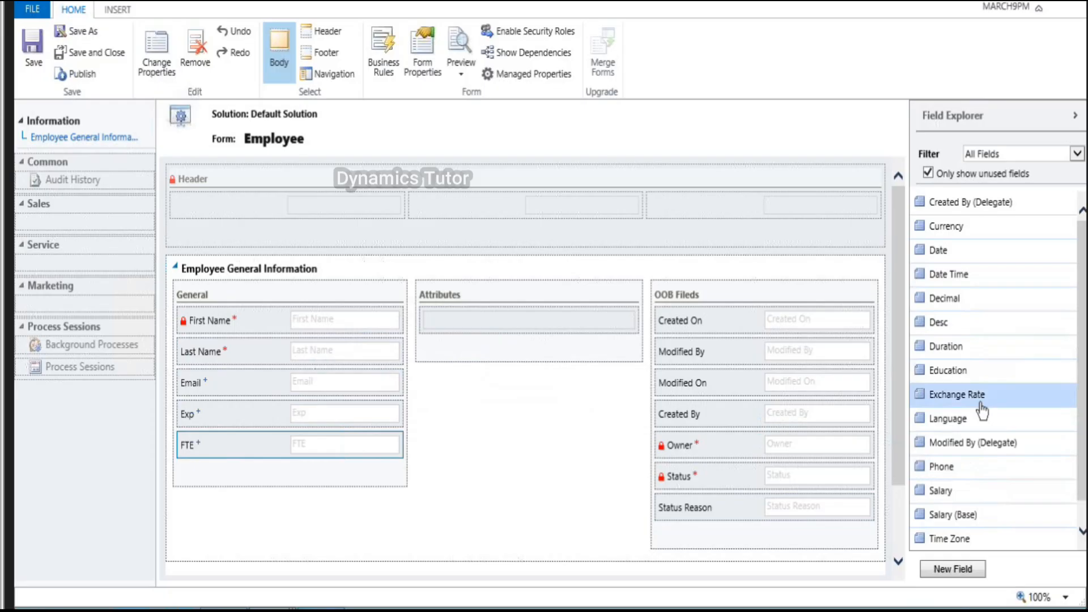
{"action": "left_click_drag", "start_coordinate": [958, 371], "coordinate": [305, 464]}
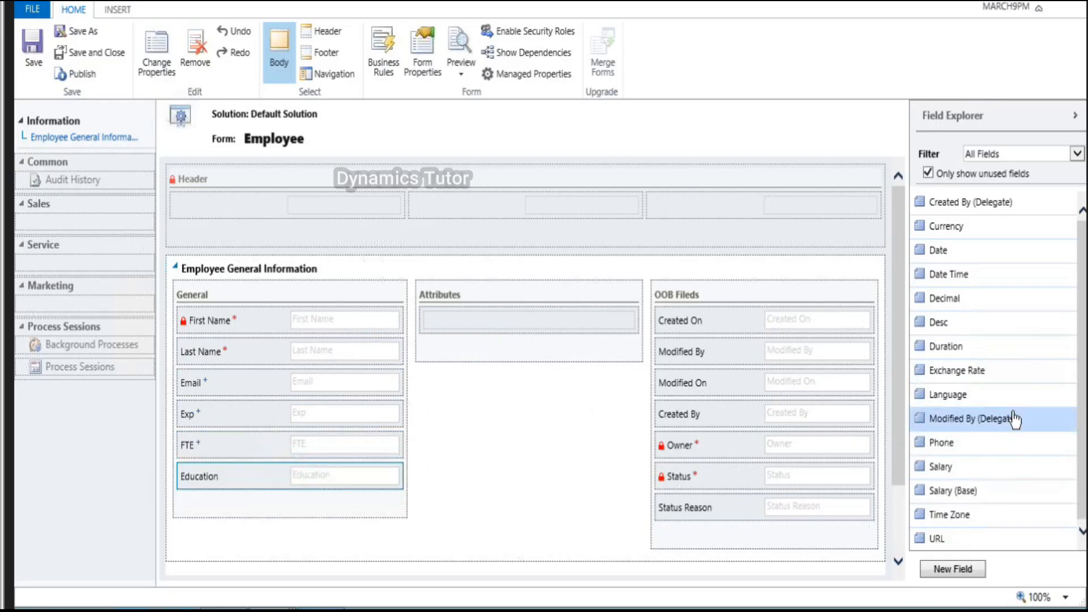
{"action": "left_click_drag", "start_coordinate": [968, 328], "coordinate": [510, 322]}
Step: Set the Desc field in Attributes to span 2 rows
{"action": "double_click", "coordinate": [509, 322]}
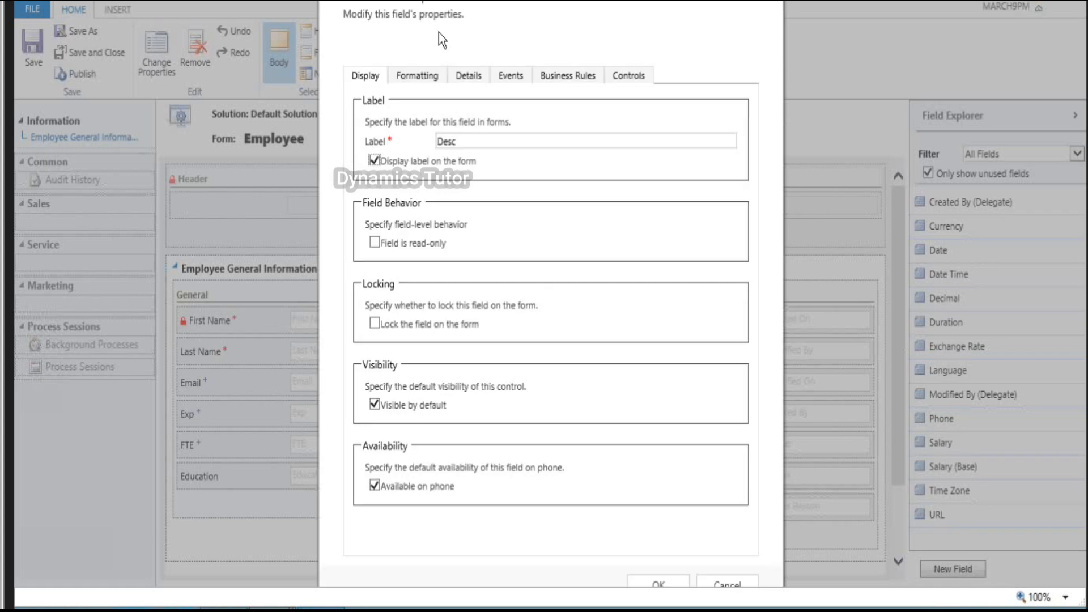
{"action": "left_click", "coordinate": [434, 74]}
{"action": "left_click", "coordinate": [487, 398]}
{"action": "key", "text": "BackSpace"}
{"action": "type", "text": "2"}
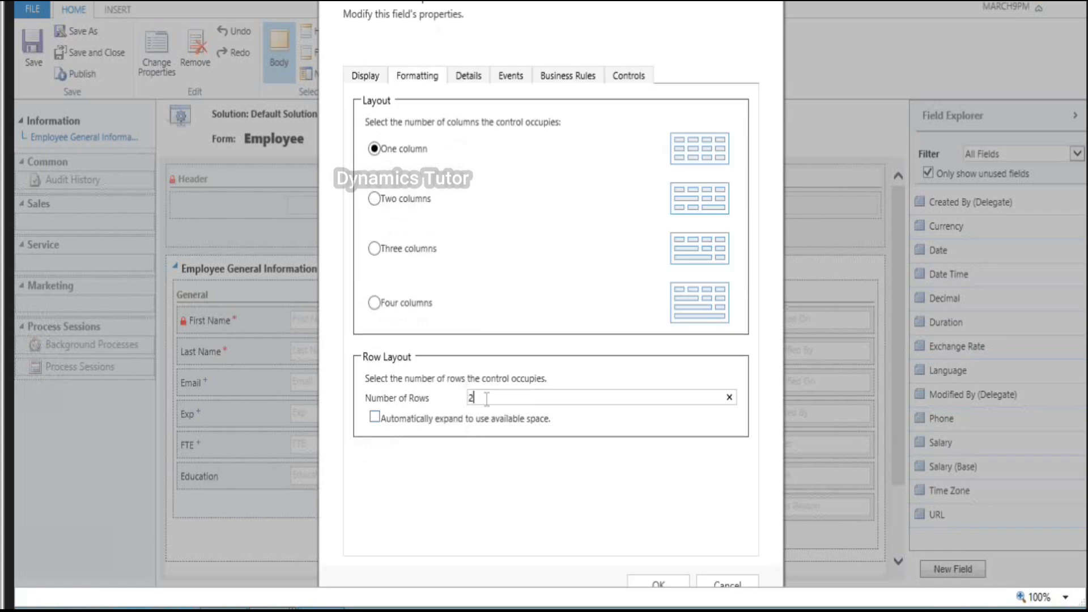
{"action": "left_click", "coordinate": [679, 583]}
Step: Add Language, Phone, URL and Time Zone below Desc in the Attributes section
{"action": "left_click_drag", "start_coordinate": [991, 375], "coordinate": [587, 371]}
{"action": "left_click_drag", "start_coordinate": [962, 398], "coordinate": [623, 414]}
{"action": "left_click_drag", "start_coordinate": [936, 467], "coordinate": [588, 442]}
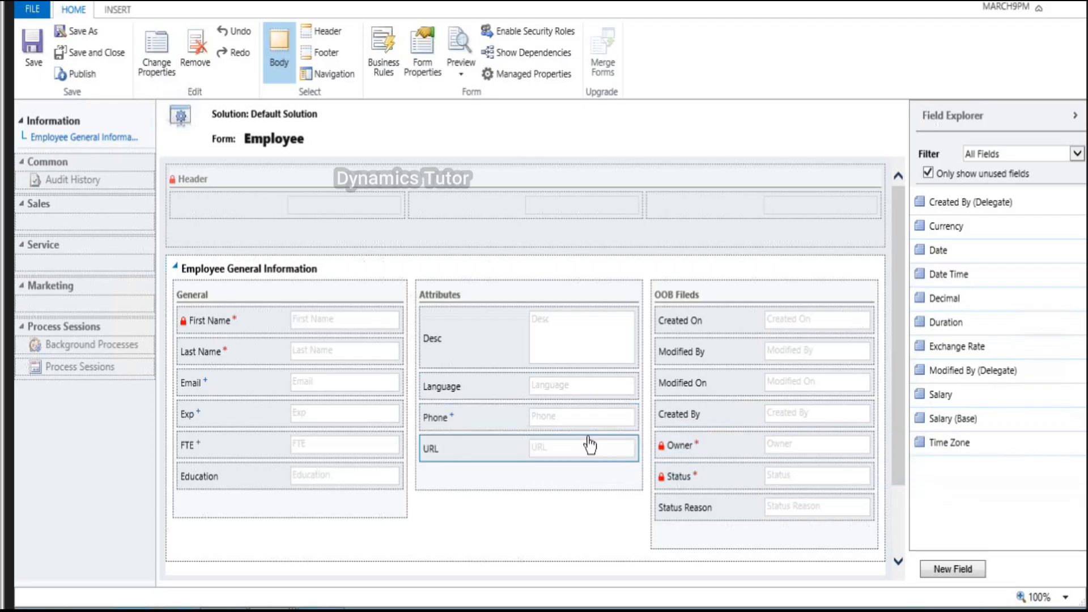
{"action": "left_click_drag", "start_coordinate": [991, 445], "coordinate": [514, 476]}
Step: Add Salary and Date Time to Attributes, Currency, Date and Duration to General, Decimal to OOB Fileds
{"action": "left_click_drag", "start_coordinate": [942, 397], "coordinate": [280, 482]}
{"action": "left_click_drag", "start_coordinate": [964, 234], "coordinate": [351, 511]}
{"action": "left_click_drag", "start_coordinate": [301, 539], "coordinate": [433, 498]}
{"action": "left_click_drag", "start_coordinate": [952, 228], "coordinate": [360, 437]}
{"action": "left_click_drag", "start_coordinate": [949, 225], "coordinate": [570, 443]}
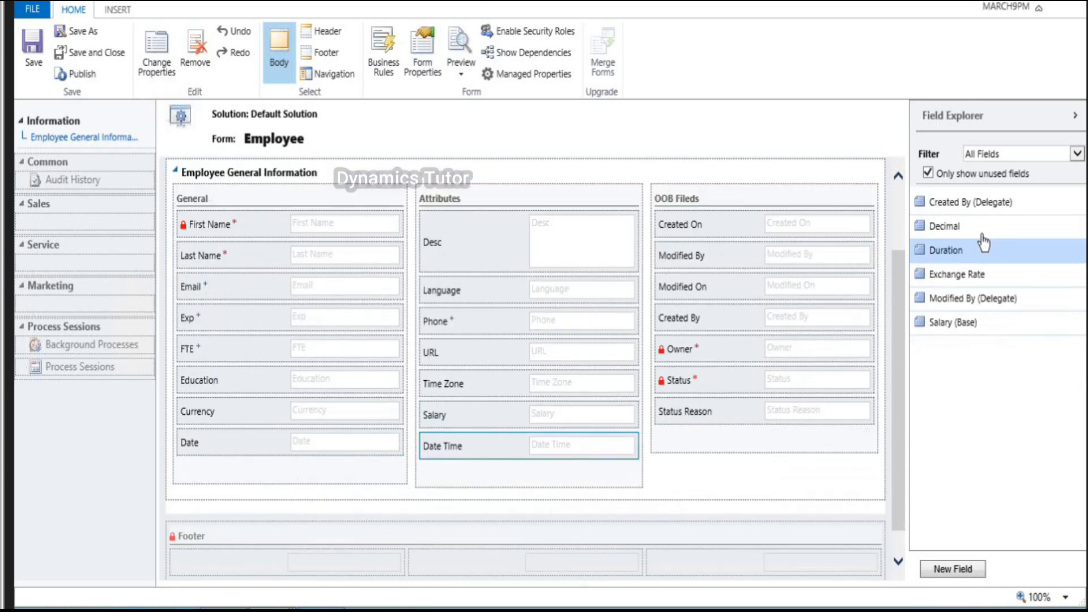
{"action": "left_click_drag", "start_coordinate": [970, 225], "coordinate": [795, 440]}
{"action": "left_click_drag", "start_coordinate": [946, 225], "coordinate": [291, 464]}
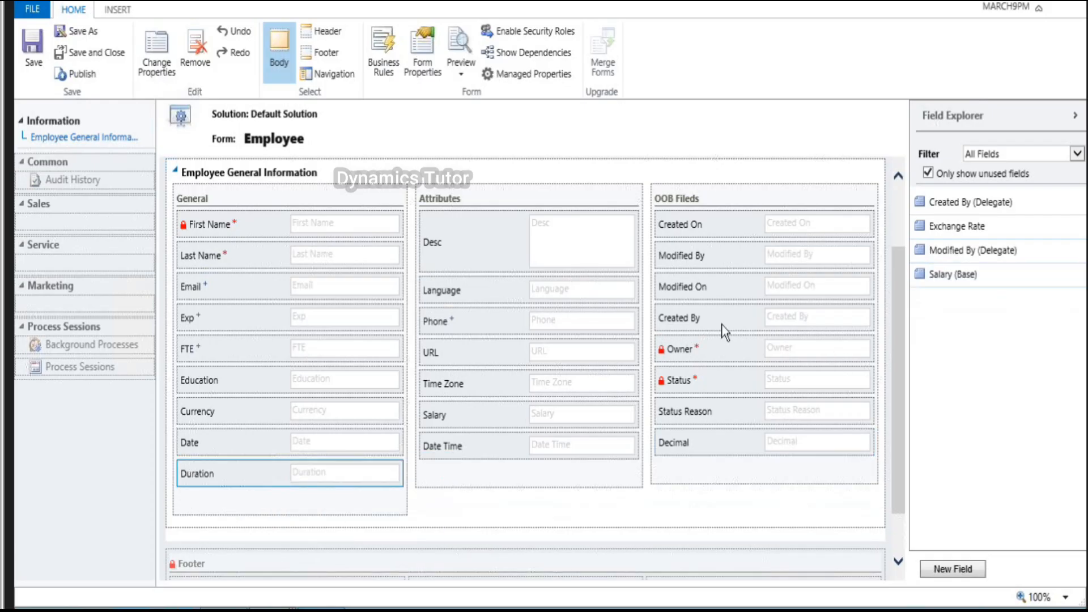
{"action": "scroll", "coordinate": [725, 333], "scroll_direction": "up", "scroll_amount": 1}
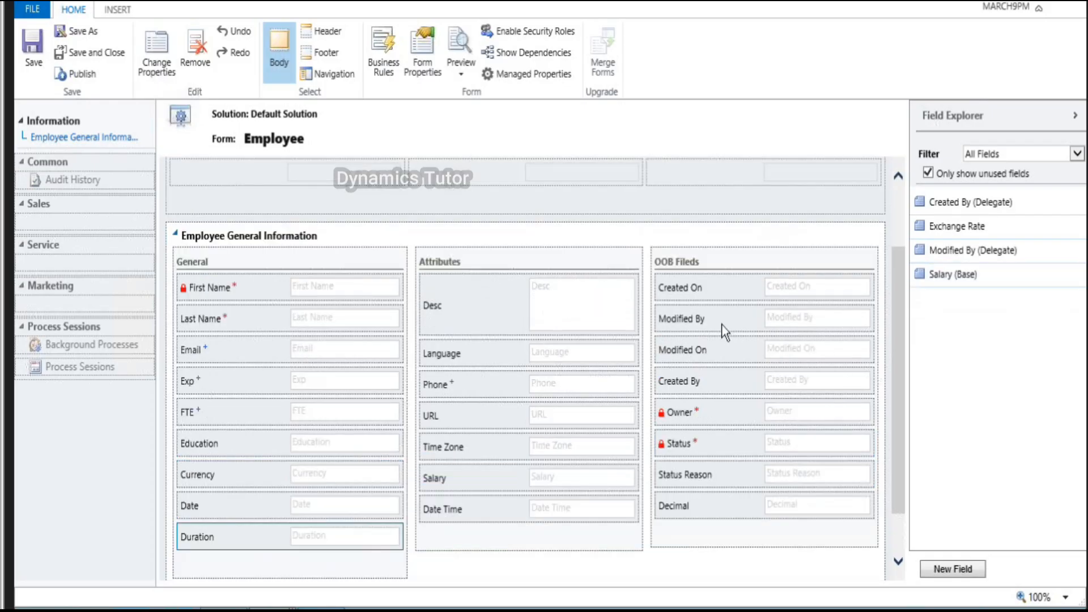
{"action": "scroll", "coordinate": [724, 331], "scroll_direction": "up", "scroll_amount": 1}
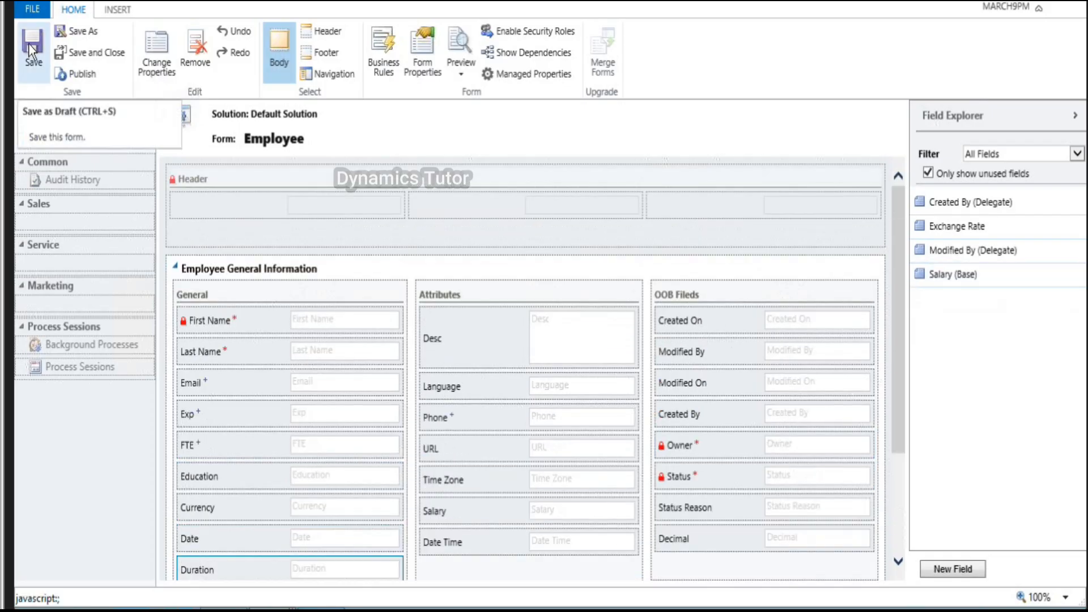
Step: Publish the Employee form, close the editor, entity and solution windows, and refresh Customization
{"action": "left_click", "coordinate": [81, 73]}
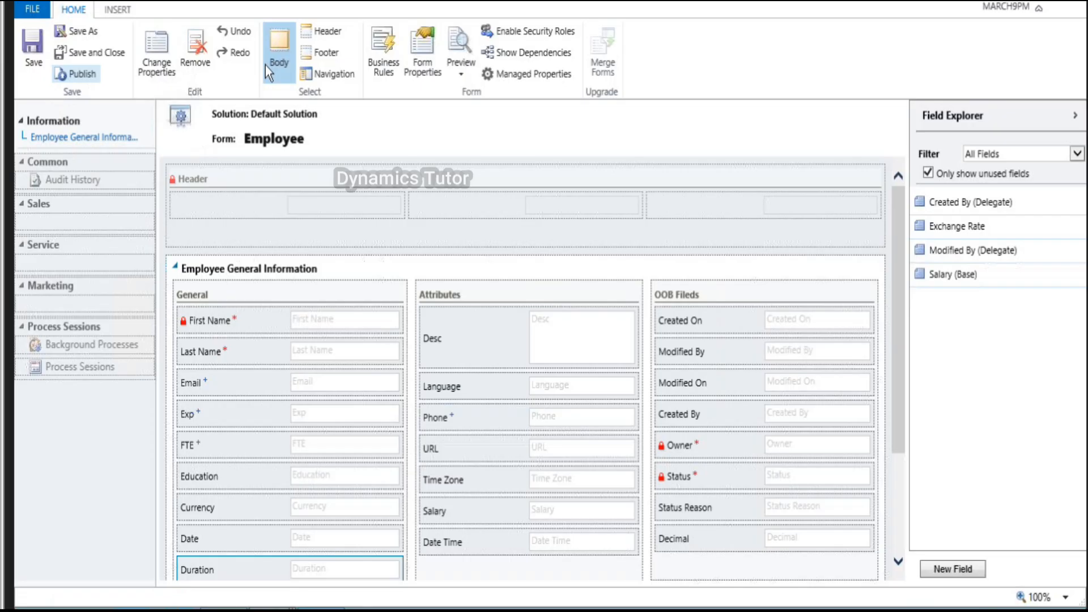
{"action": "left_click_drag", "start_coordinate": [312, 1], "coordinate": [314, 76]}
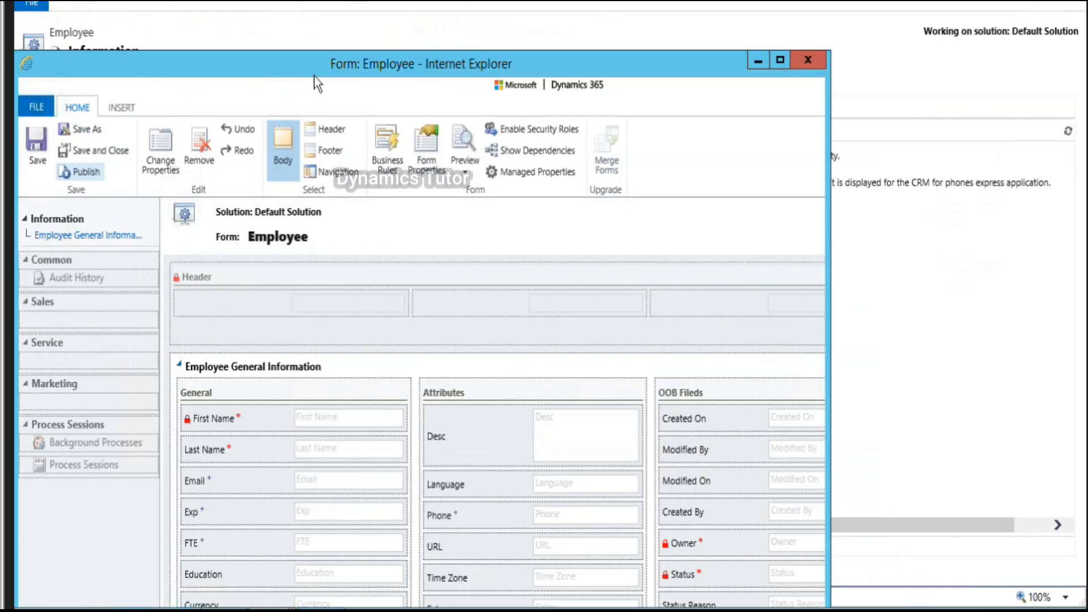
{"action": "left_click", "coordinate": [809, 60]}
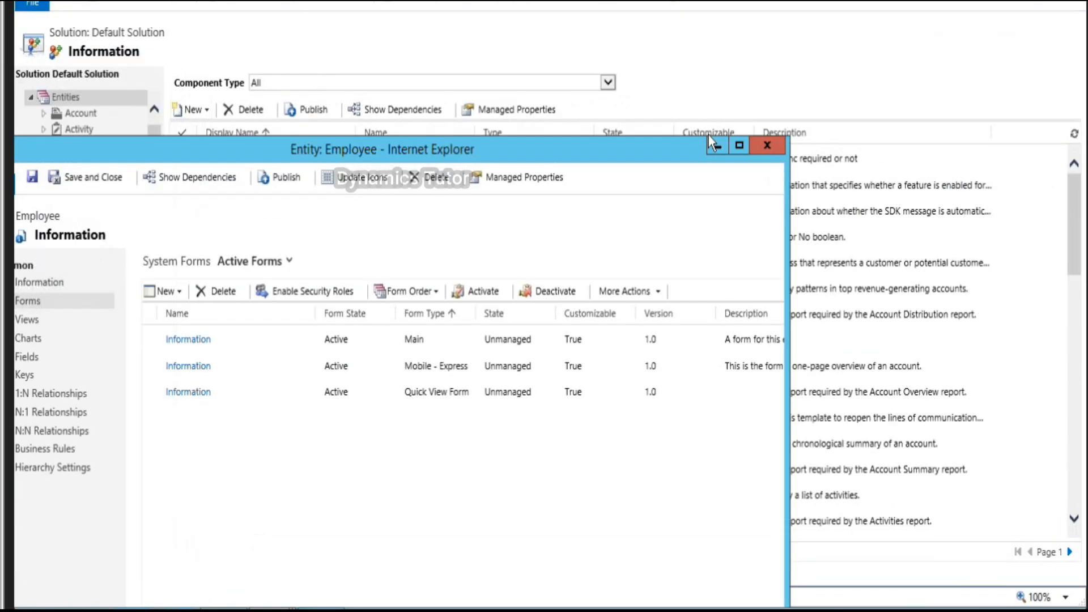
{"action": "left_click", "coordinate": [768, 150]}
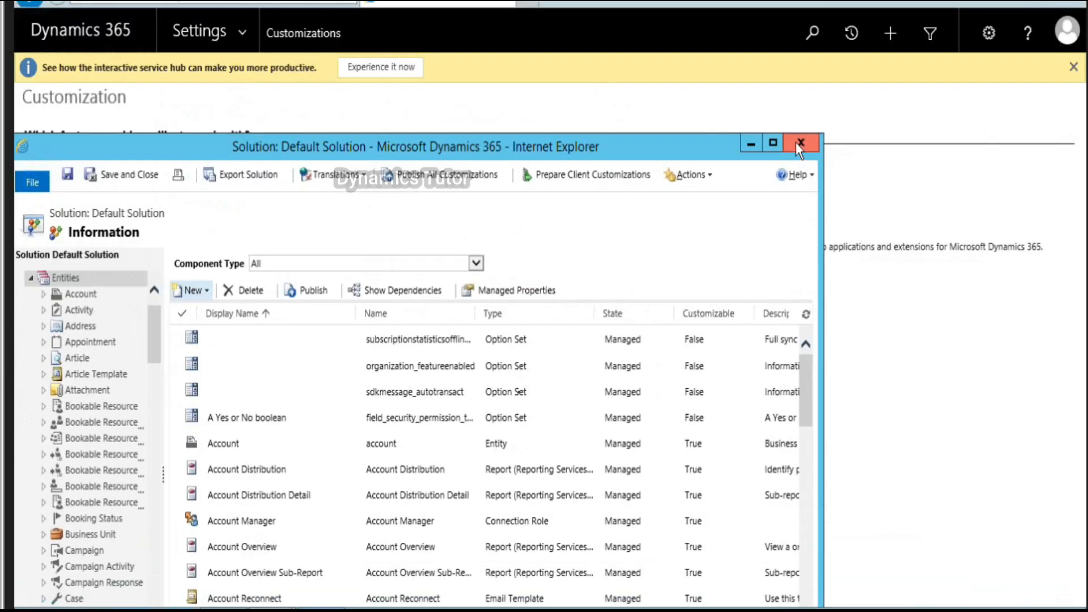
{"action": "left_click", "coordinate": [796, 142]}
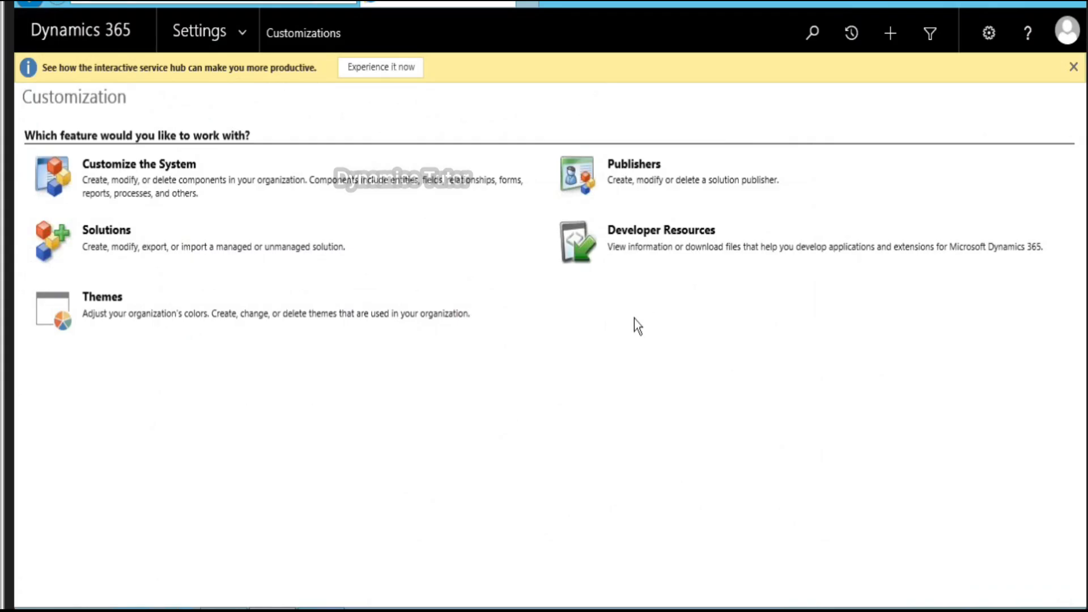
{"action": "key", "text": "F5"}
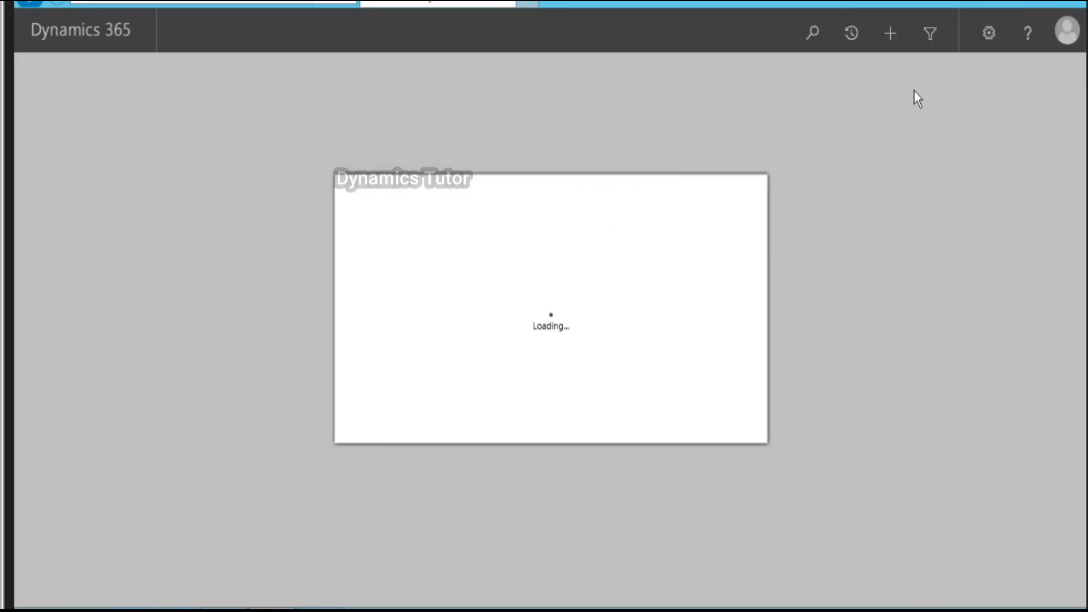
{"action": "left_click", "coordinate": [730, 423]}
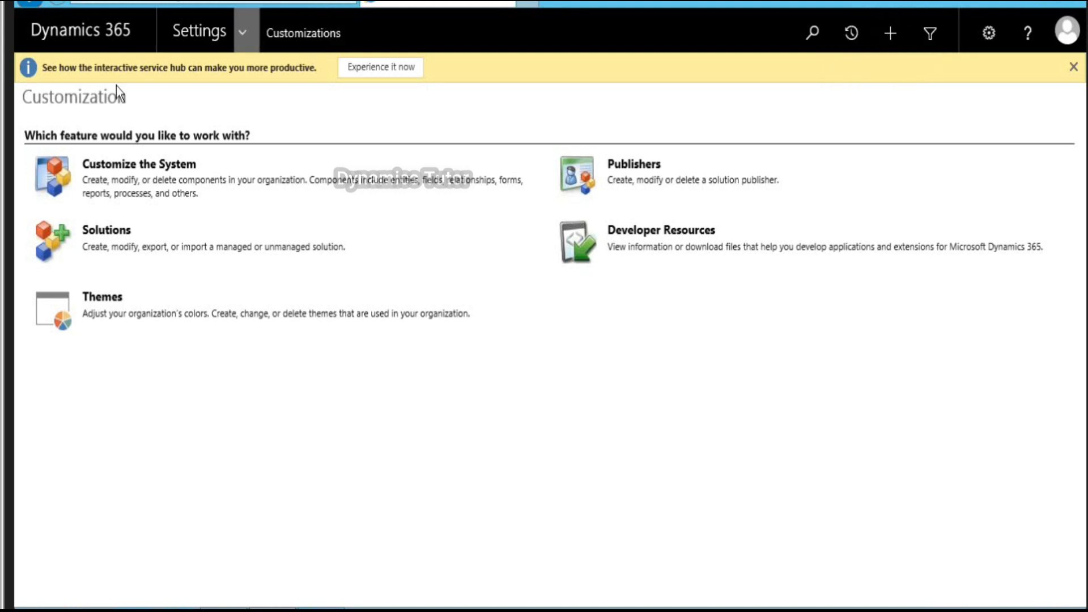
Step: Start a new Employee record from the Sales area
{"action": "left_click", "coordinate": [98, 90]}
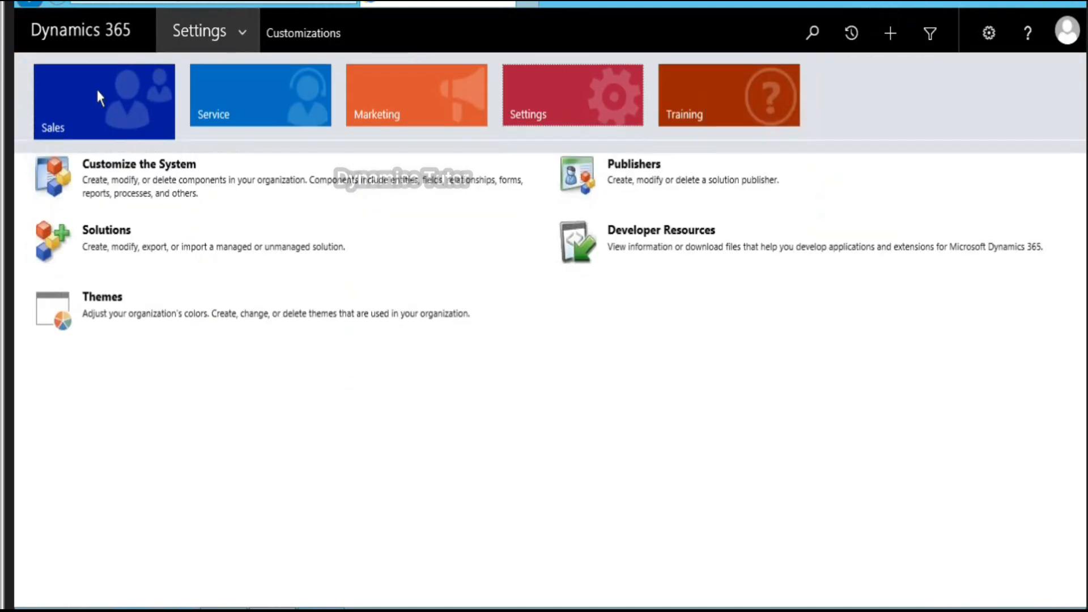
{"action": "left_click", "coordinate": [277, 213]}
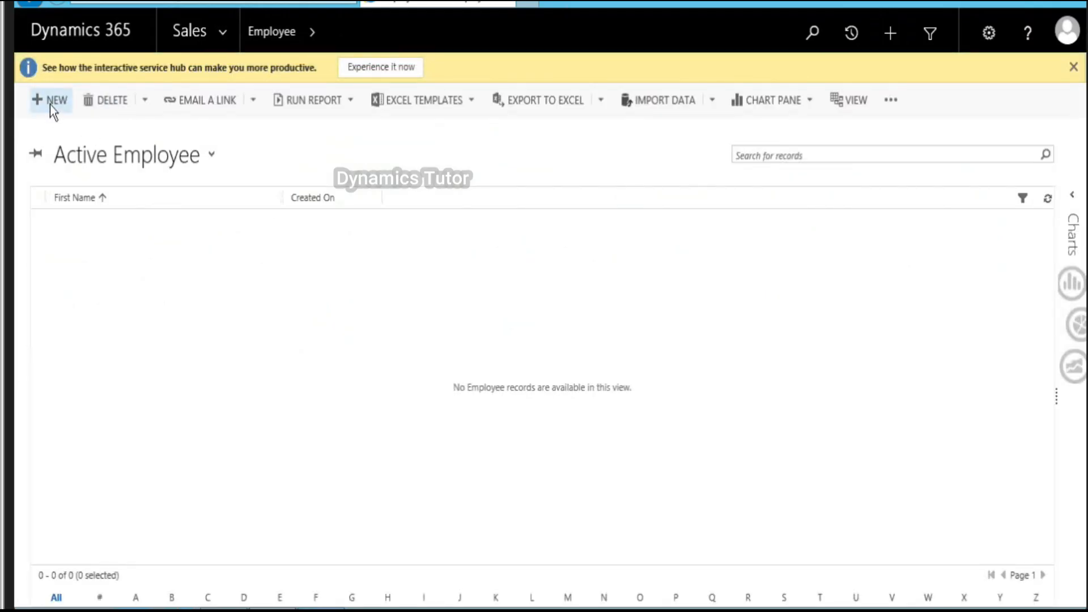
{"action": "left_click", "coordinate": [51, 107]}
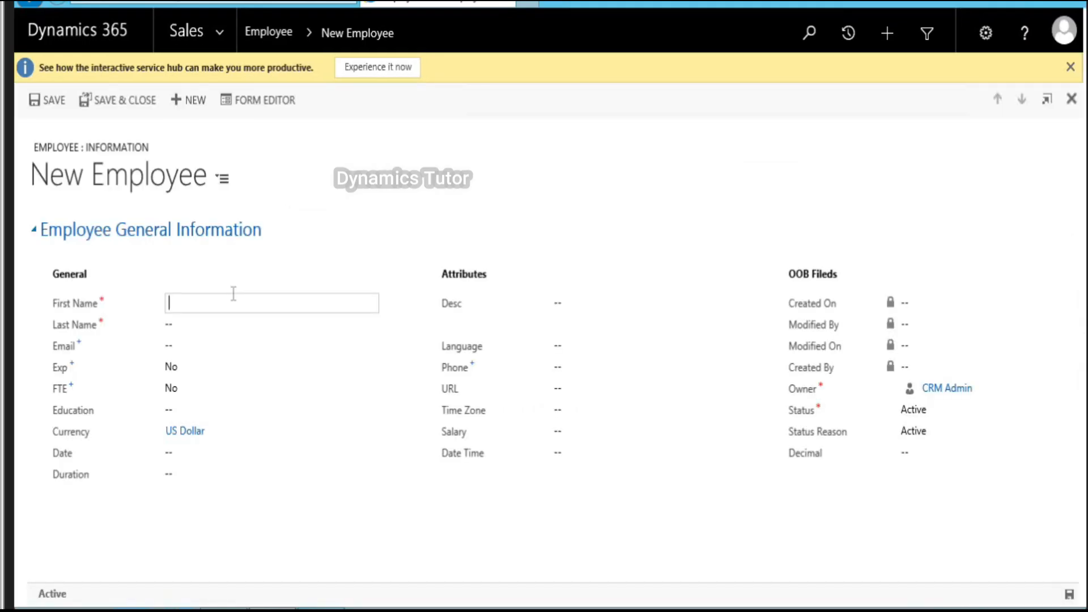
Step: Enter the employee's first name, last name and e-mail, set Exp and FTE to Yes, and save
{"action": "type", "text": "CRM"}
{"action": "key", "text": "Tab"}
{"action": "type", "text": "APP"}
{"action": "key", "text": "Tab"}
{"action": "type", "text": "INFO"}
{"action": "key", "text": "Tab"}
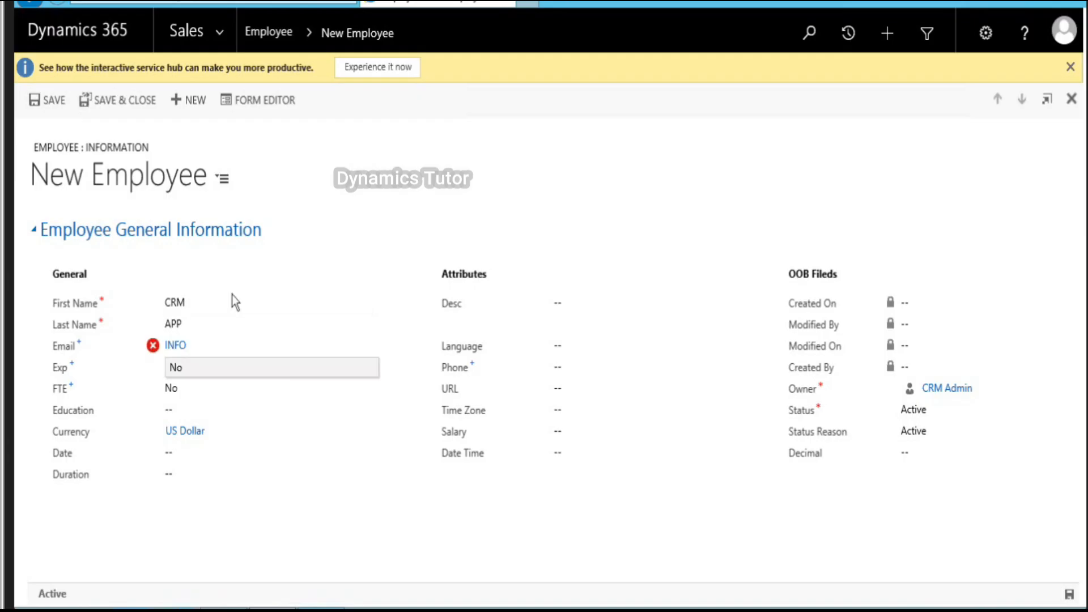
{"action": "left_click", "coordinate": [236, 347]}
{"action": "type", "text": "@MAIL."}
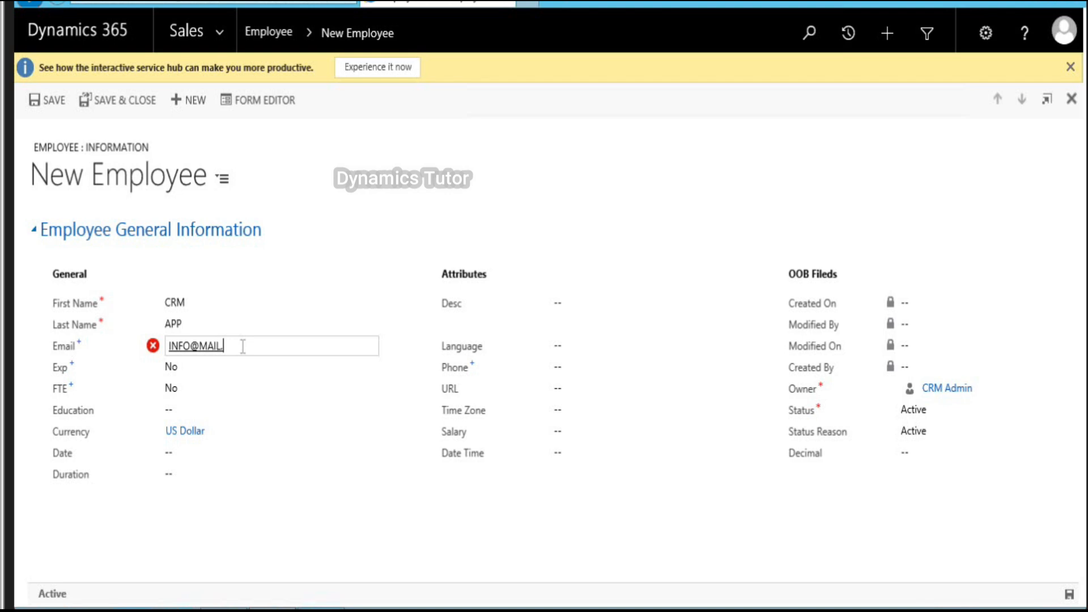
{"action": "type", "text": "COM"}
{"action": "key", "text": "Tab"}
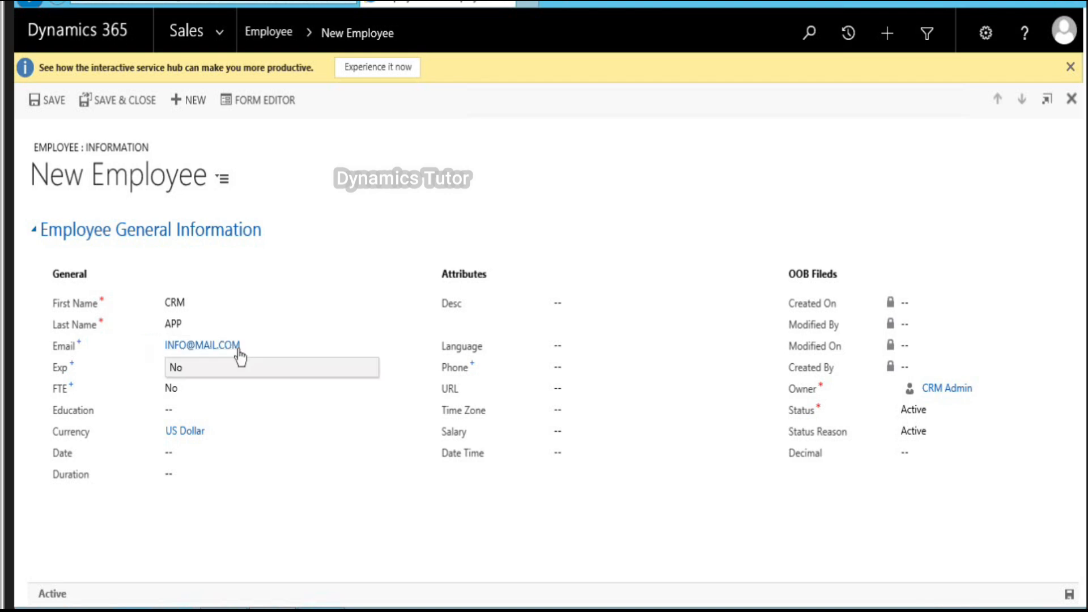
{"action": "left_click", "coordinate": [226, 365]}
{"action": "left_click", "coordinate": [211, 391]}
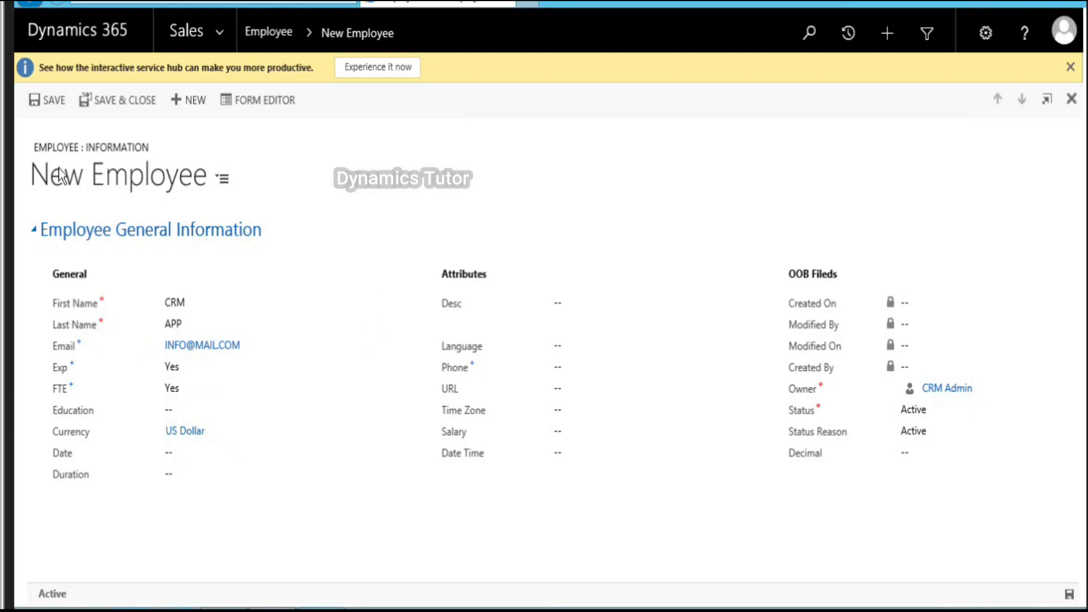
{"action": "left_click", "coordinate": [53, 99]}
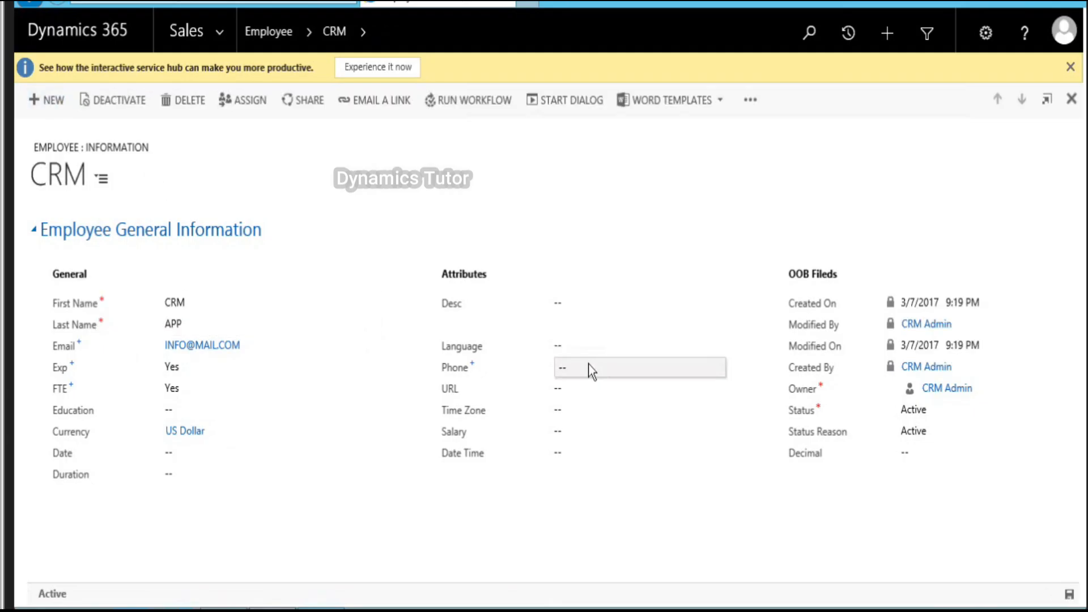
Step: Set Education to MS, Date to March 22, 2017, and Duration to 15 minutes
{"action": "left_click", "coordinate": [203, 416]}
{"action": "left_click", "coordinate": [186, 456]}
{"action": "left_click", "coordinate": [186, 457]}
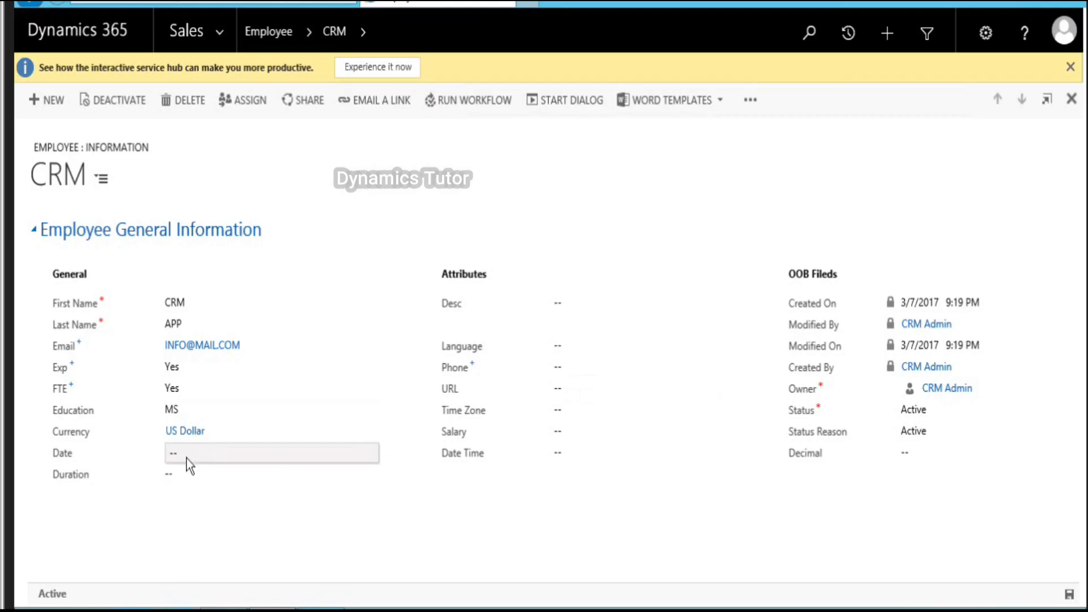
{"action": "left_click", "coordinate": [353, 452]}
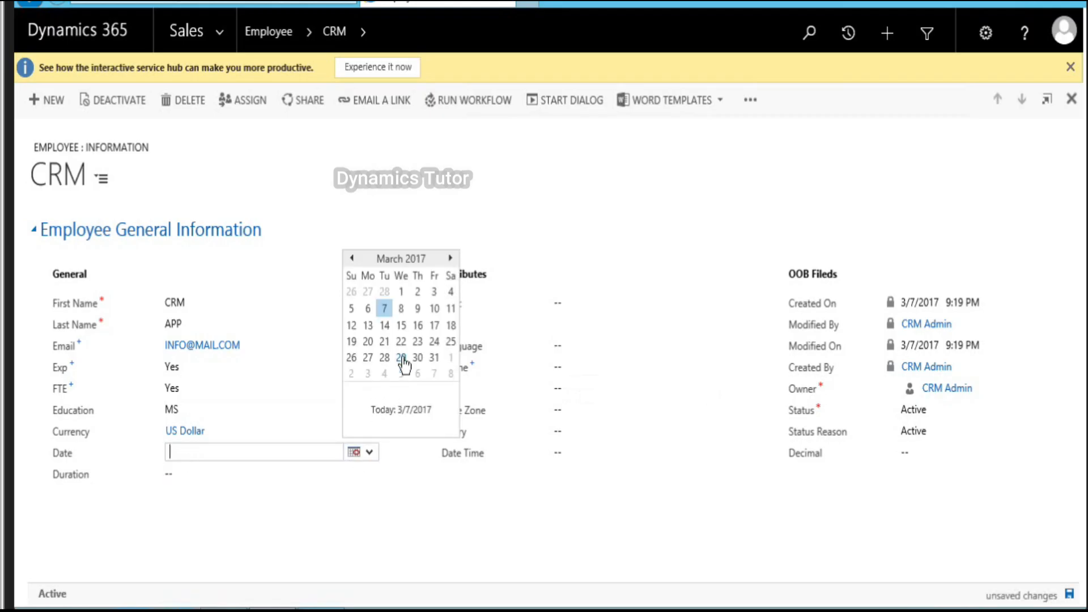
{"action": "left_click", "coordinate": [403, 345]}
{"action": "left_click", "coordinate": [238, 475]}
{"action": "left_click", "coordinate": [366, 474]}
{"action": "left_click", "coordinate": [281, 501]}
Step: Enter the phone number, Desc 56565656, and URL GMAIL.COM
{"action": "type", "text": "54545"}
{"action": "left_click", "coordinate": [588, 382]}
{"action": "left_click", "coordinate": [603, 309]}
{"action": "type", "text": "56565656"}
{"action": "key", "text": "Tab"}
{"action": "left_click", "coordinate": [598, 387]}
{"action": "left_click", "coordinate": [569, 347]}
{"action": "left_click", "coordinate": [574, 361]}
{"action": "left_click", "coordinate": [579, 390]}
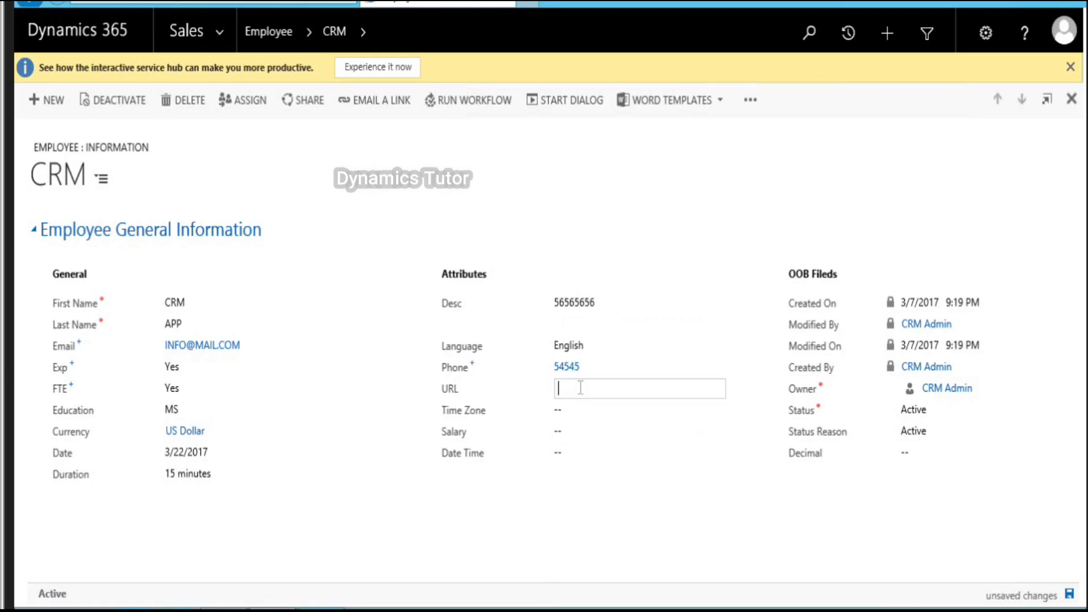
{"action": "type", "text": "GMAIL.COM"}
Step: Set Time Zone to Aleutian Islands, Salary to 100, Date Time to March 30, and save
{"action": "left_click", "coordinate": [574, 409]}
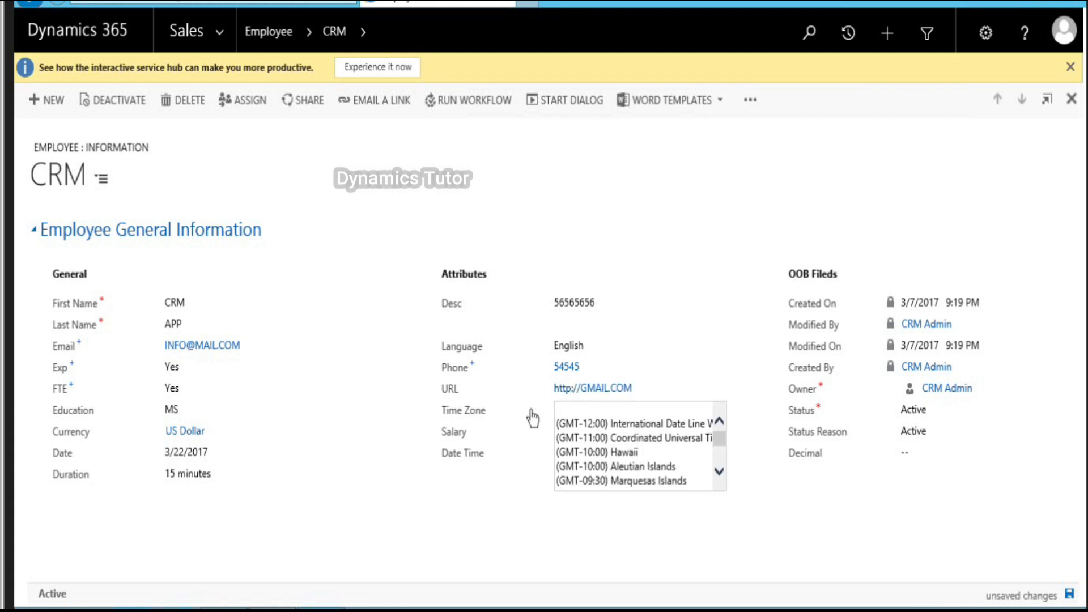
{"action": "left_click", "coordinate": [646, 469]}
{"action": "left_click", "coordinate": [603, 438]}
{"action": "type", "text": "100"}
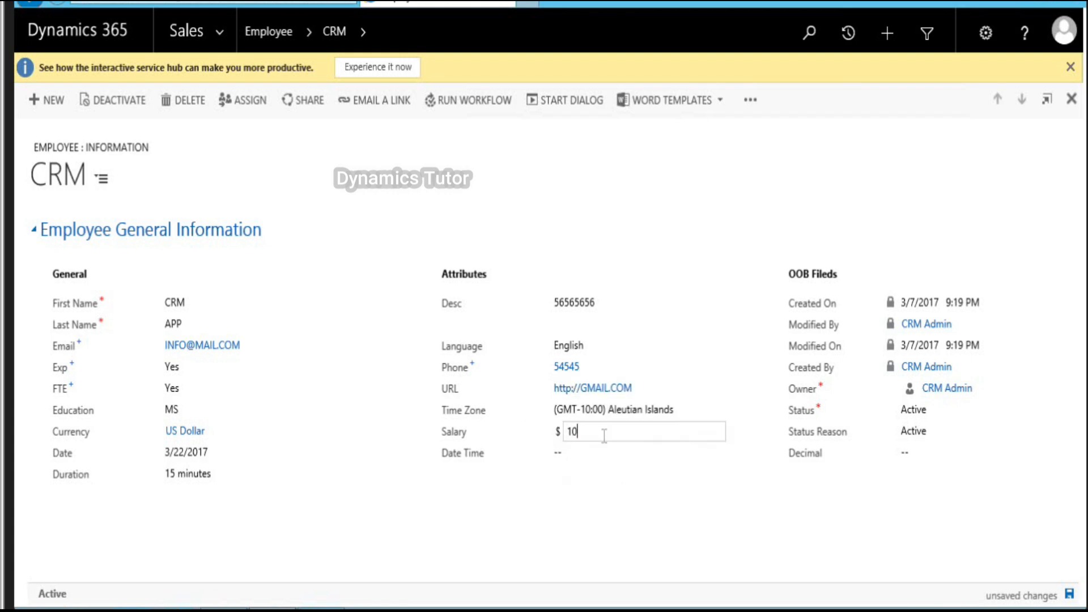
{"action": "left_click", "coordinate": [605, 452]}
{"action": "left_click", "coordinate": [635, 453]}
{"action": "left_click", "coordinate": [704, 368]}
{"action": "left_click", "coordinate": [1069, 593]}
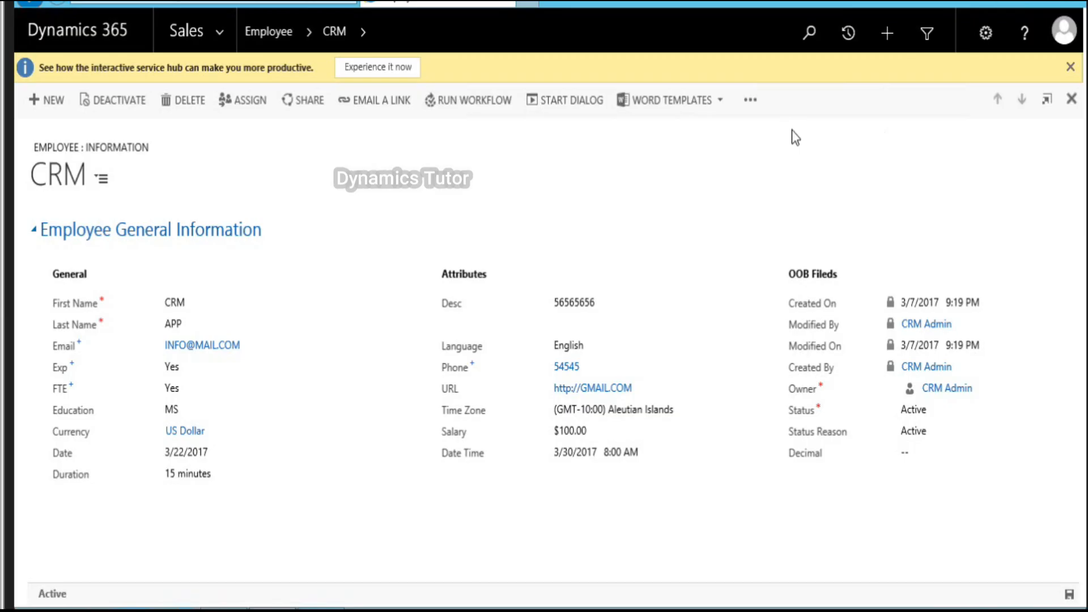
Step: Go to Settings > Customizations > Customize the System
{"action": "left_click", "coordinate": [223, 37]}
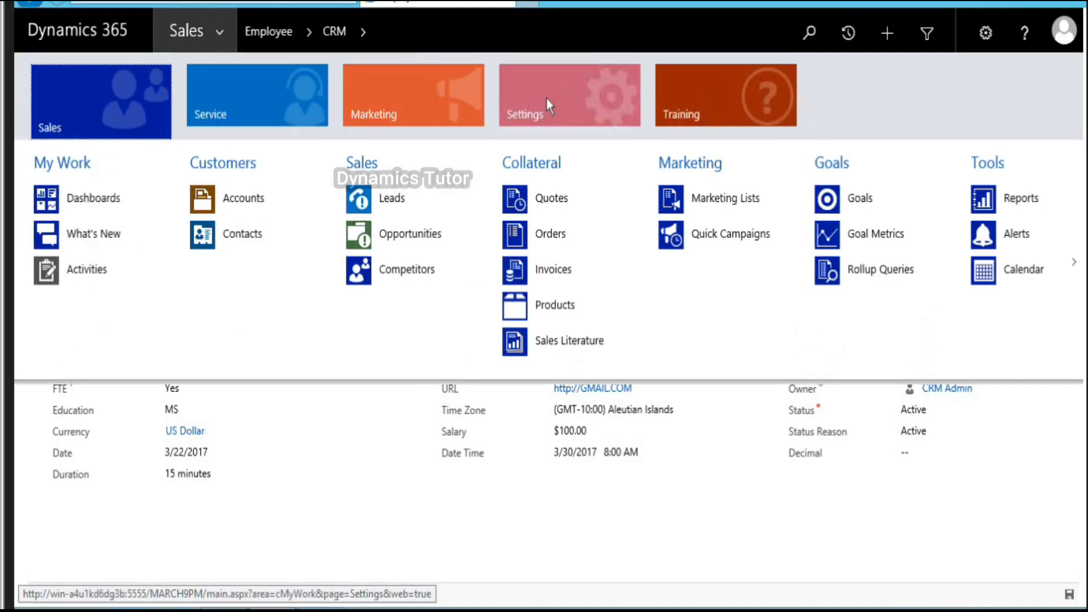
{"action": "left_click", "coordinate": [546, 98]}
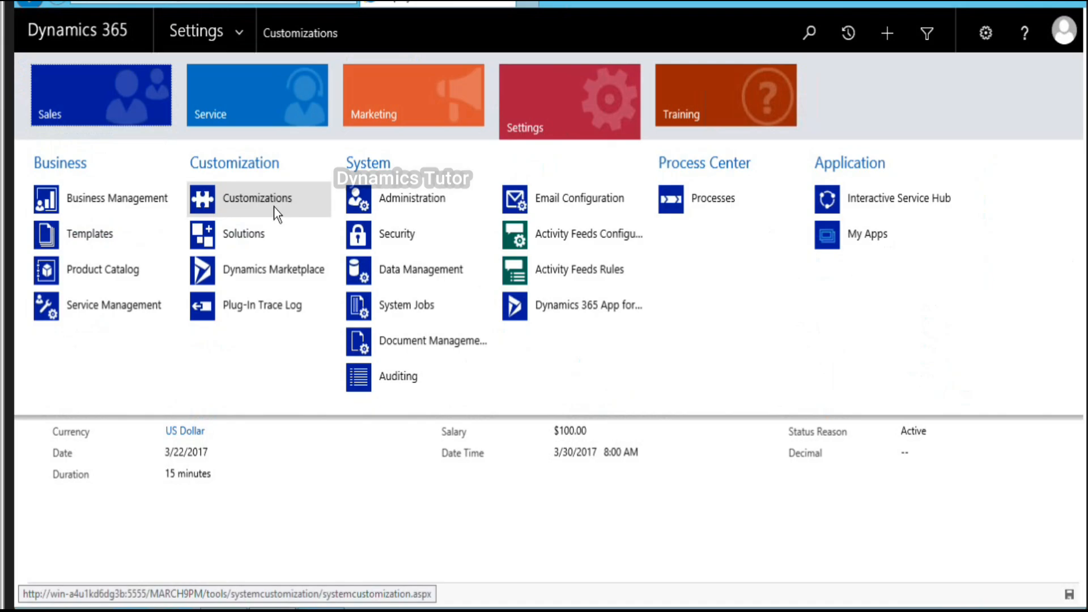
{"action": "left_click", "coordinate": [274, 206]}
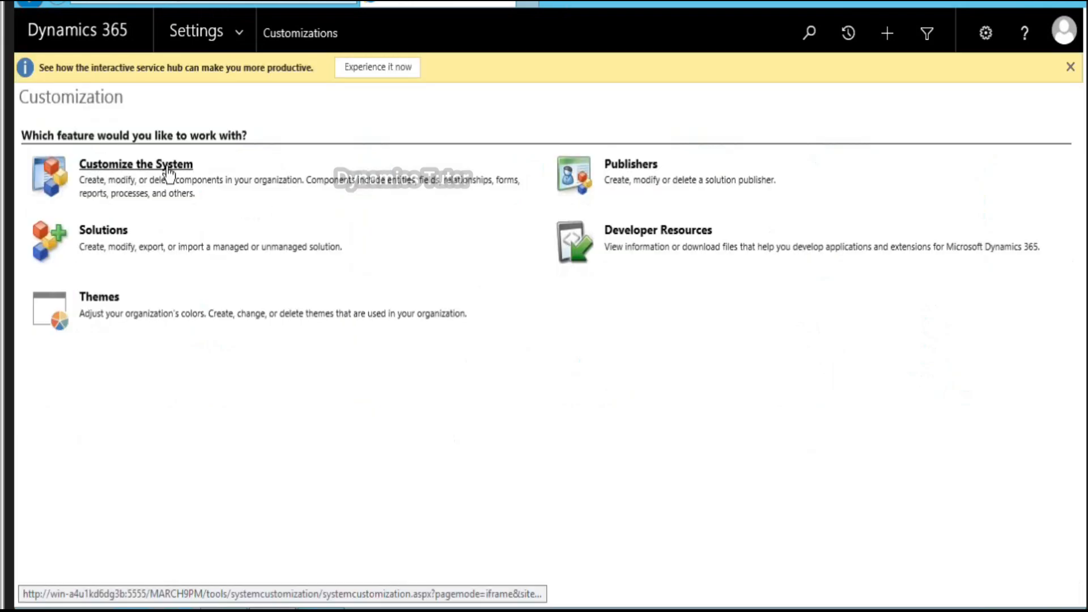
{"action": "left_click", "coordinate": [169, 167]}
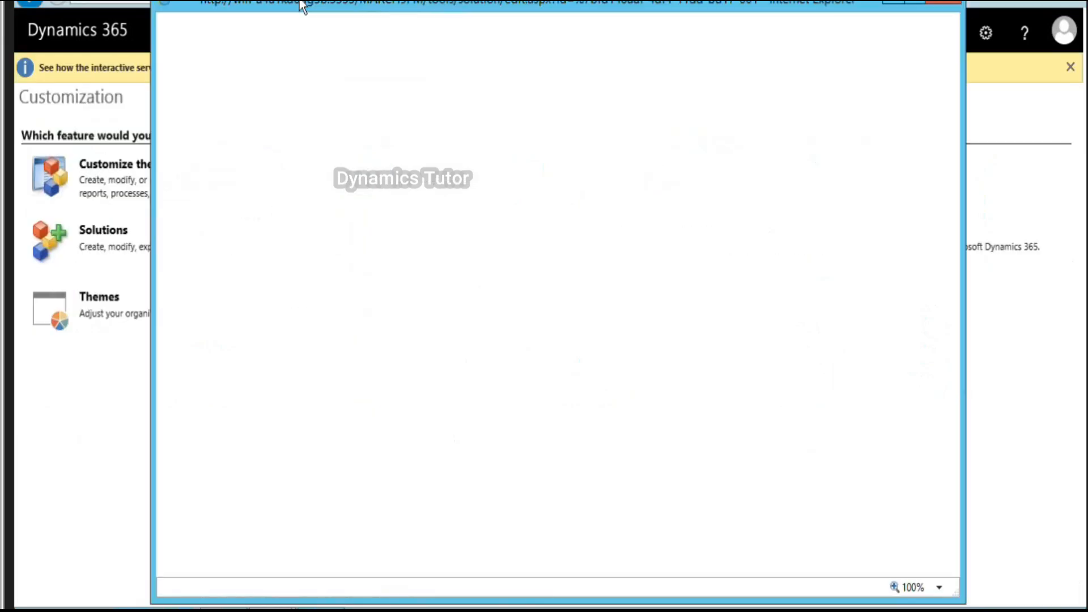
Step: Maximize the Default Solution window and open the Employee entity under Entities
{"action": "double_click", "coordinate": [302, 5]}
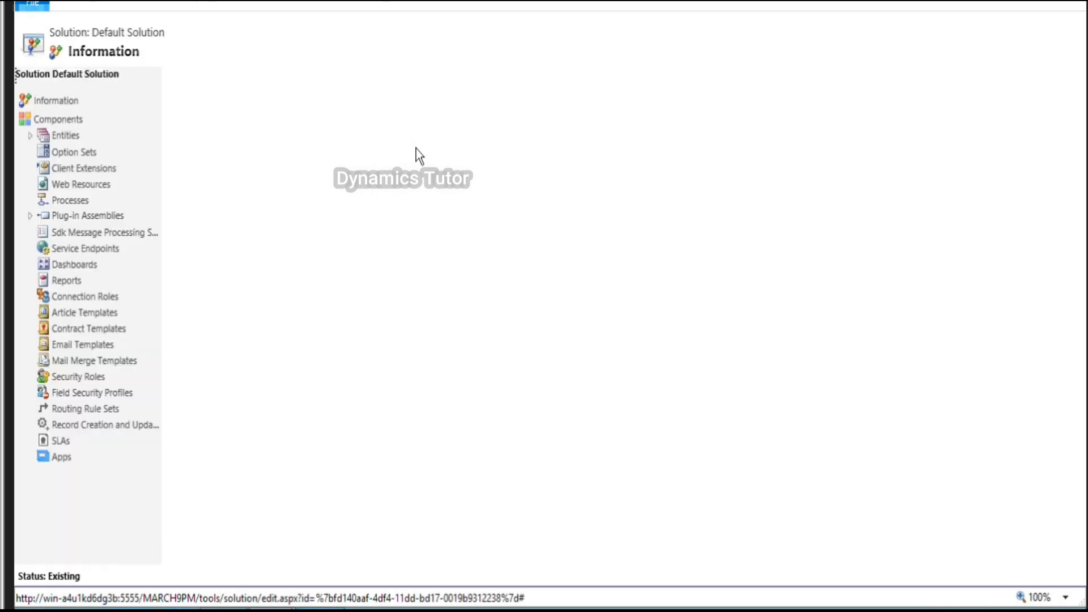
{"action": "left_click", "coordinate": [31, 134]}
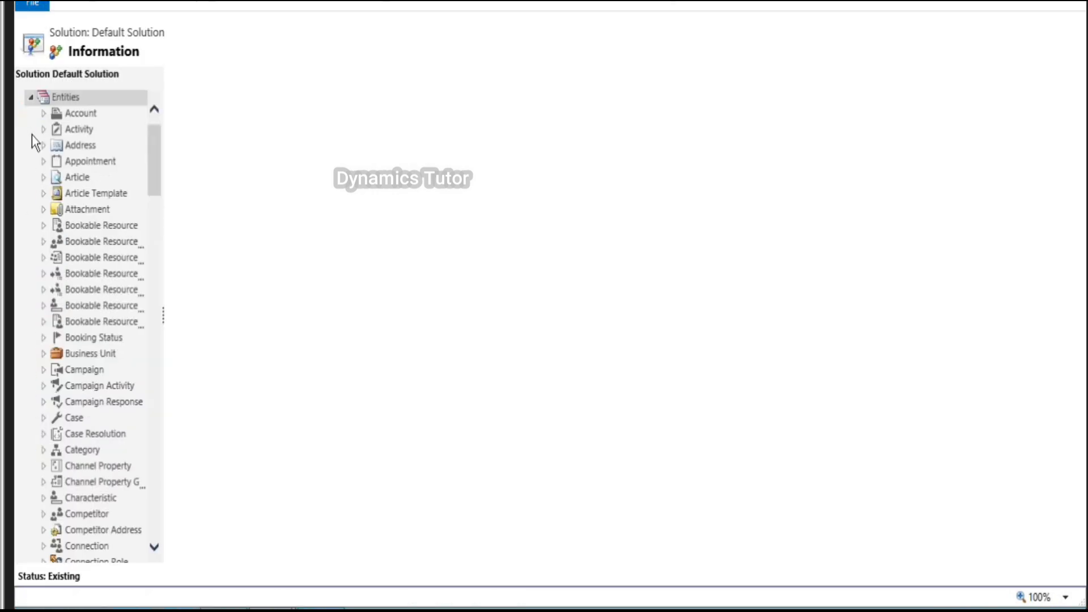
{"action": "scroll", "coordinate": [79, 275], "scroll_direction": "down", "scroll_amount": 10}
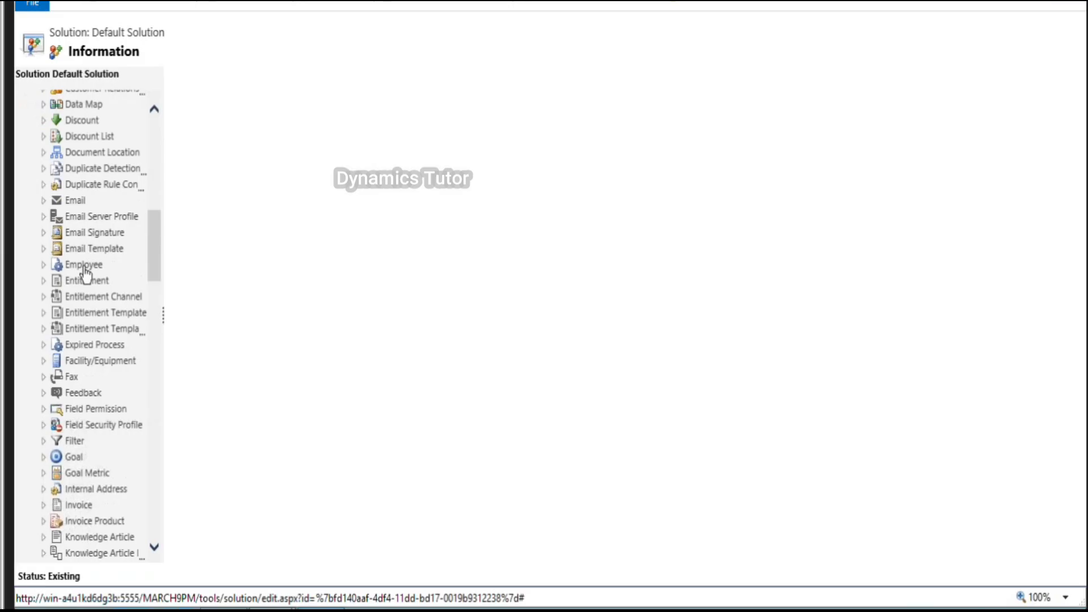
{"action": "left_click", "coordinate": [84, 267]}
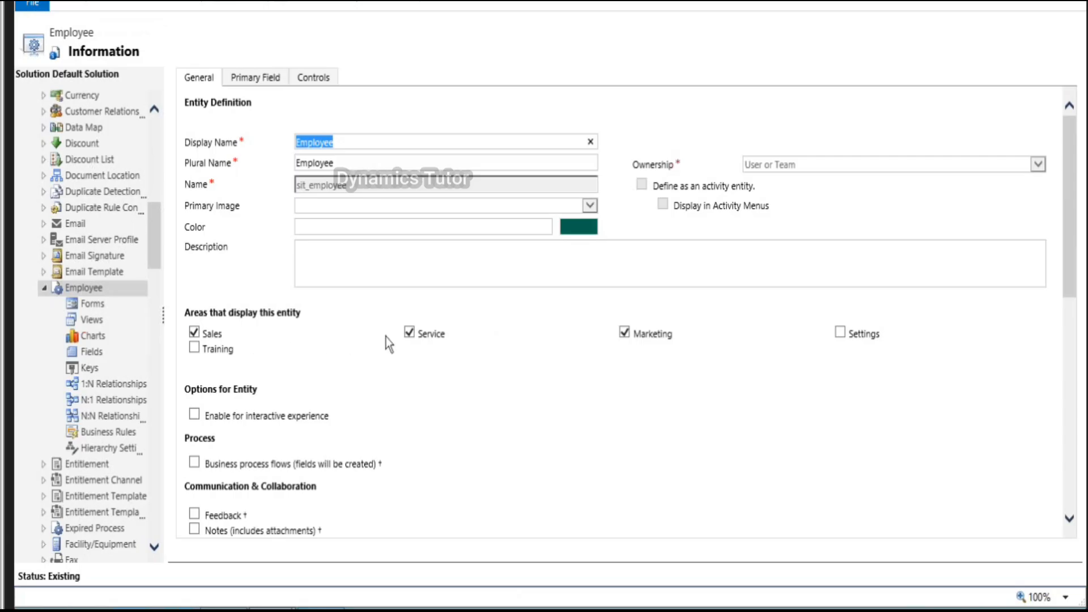
Step: Show Employee in the Settings area, save the entity, and go back to the Customization page
{"action": "left_click", "coordinate": [841, 333]}
{"action": "left_click", "coordinate": [67, 4]}
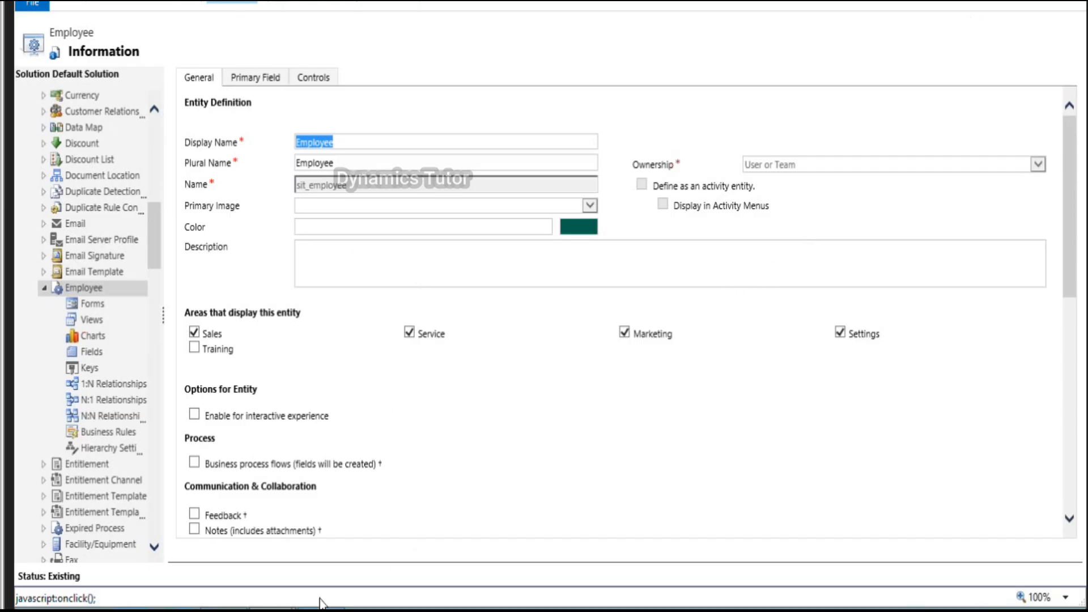
{"action": "left_click", "coordinate": [170, 533]}
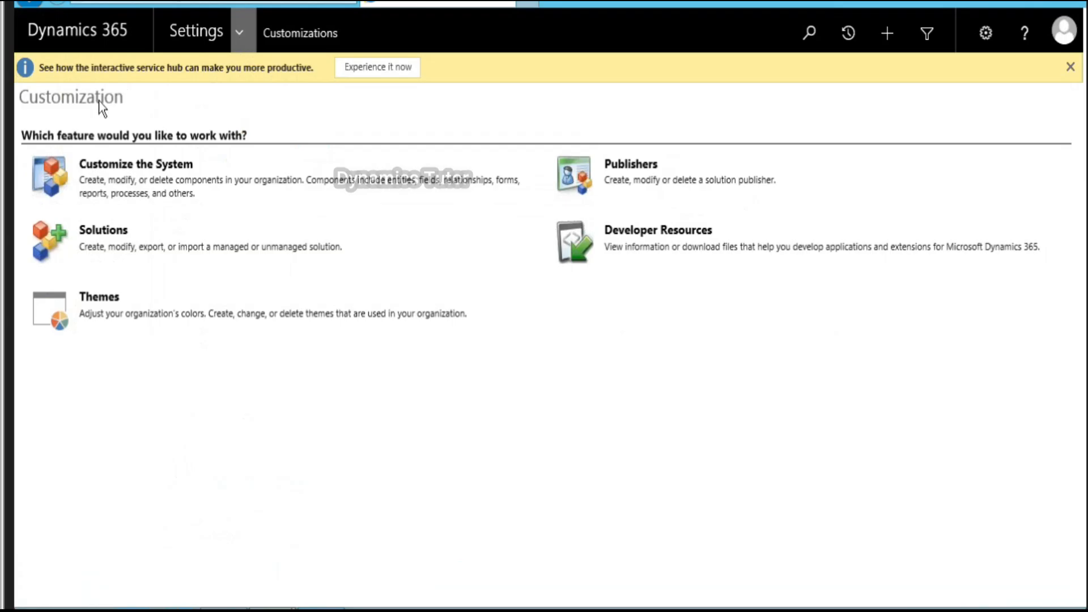
Step: Open the Employee list from the Extensions group of the Sales area
{"action": "left_click", "coordinate": [115, 91]}
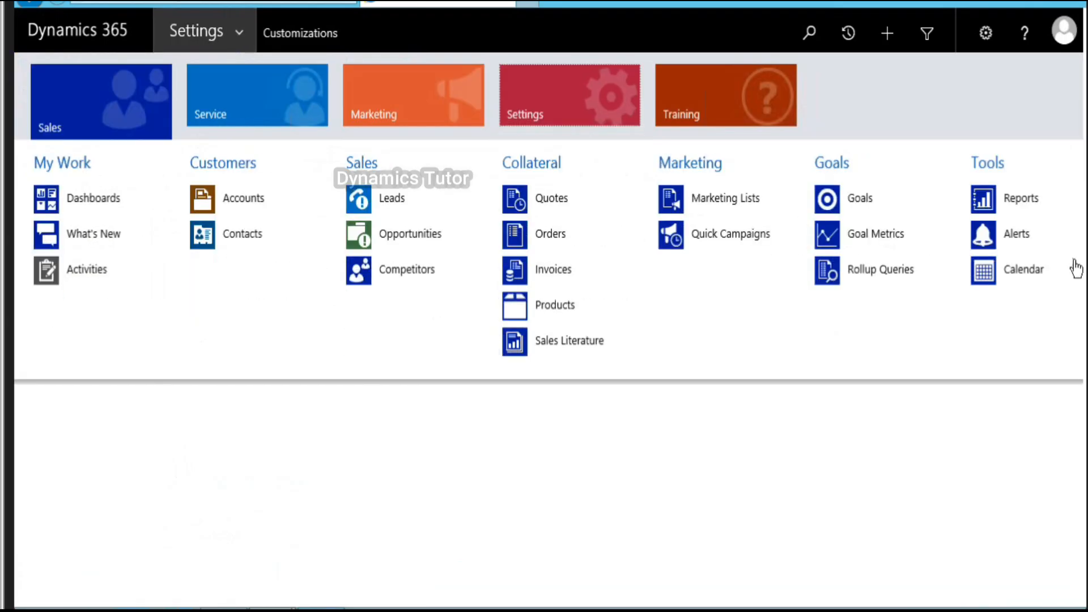
{"action": "left_click", "coordinate": [1075, 263]}
{"action": "left_click", "coordinate": [1076, 265]}
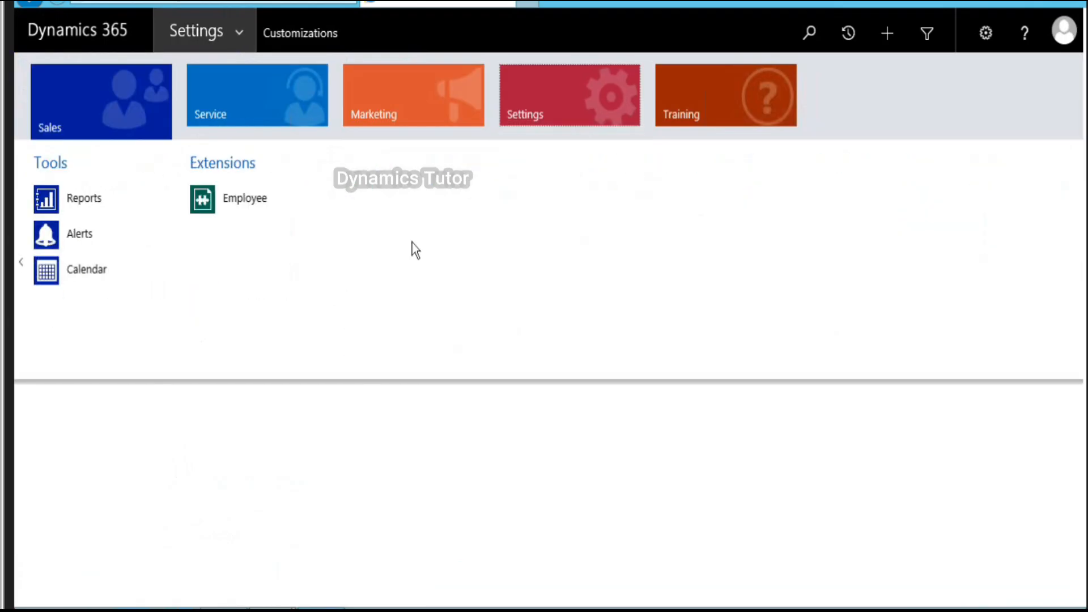
{"action": "left_click", "coordinate": [261, 198]}
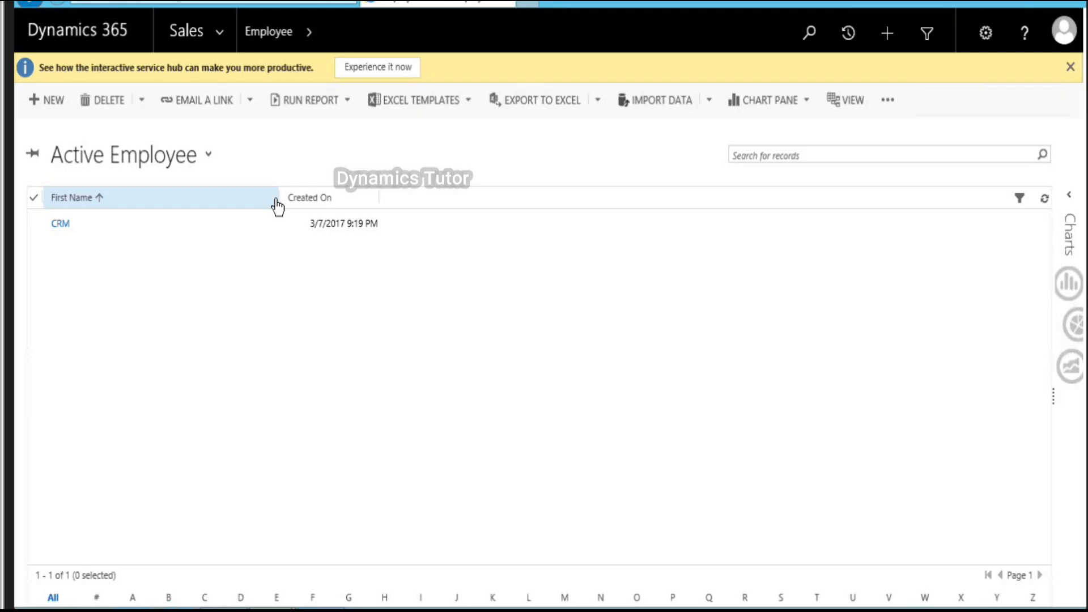
Step: Open the CRM employee record and launch its Employee form in the Form Editor
{"action": "double_click", "coordinate": [223, 229]}
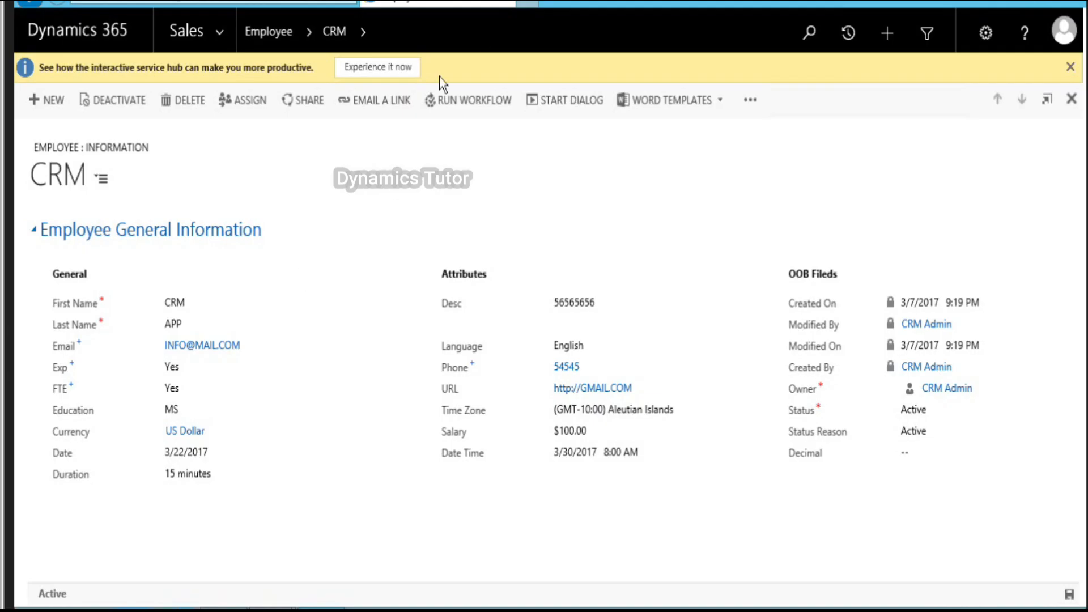
{"action": "left_click", "coordinate": [751, 100]}
{"action": "left_click", "coordinate": [790, 157]}
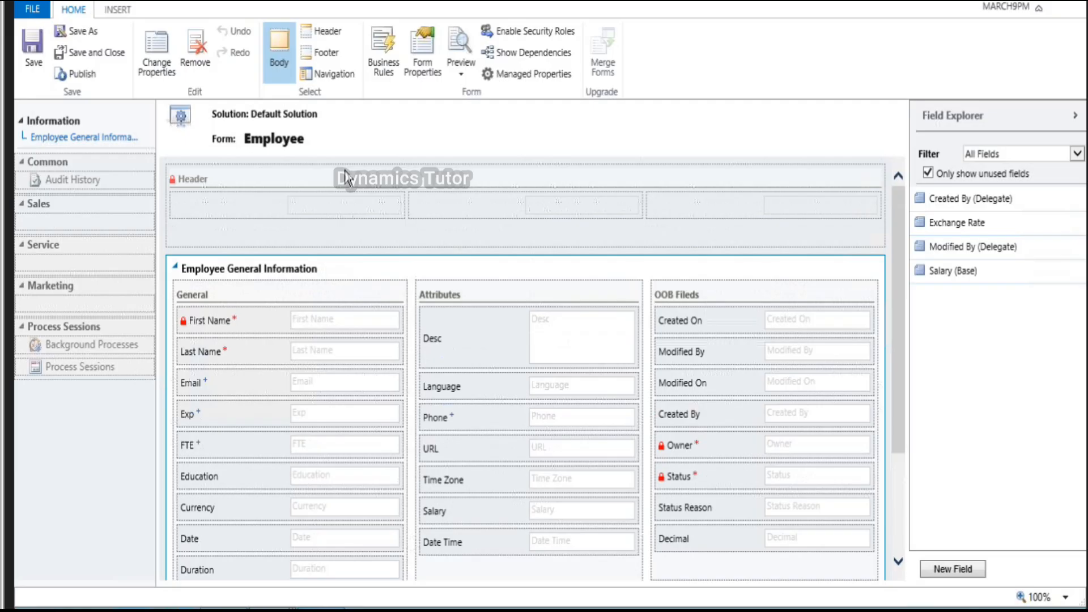
Step: Set the header to four columns holding Created By, Created On, Status and Owner
{"action": "left_click", "coordinate": [347, 180]}
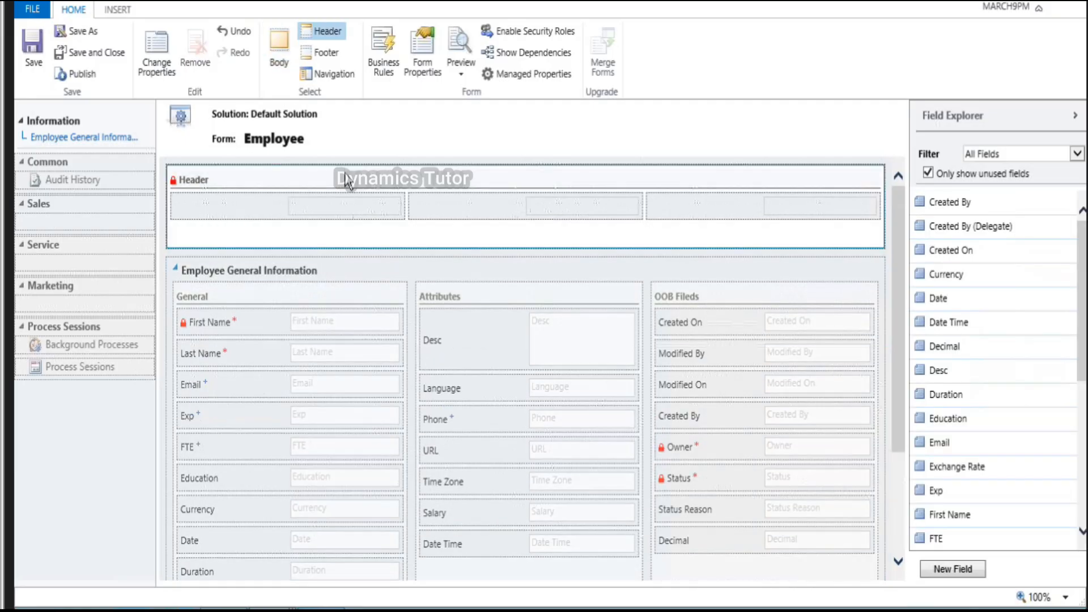
{"action": "double_click", "coordinate": [347, 180]}
{"action": "left_click", "coordinate": [454, 80]}
{"action": "left_click", "coordinate": [613, 585]}
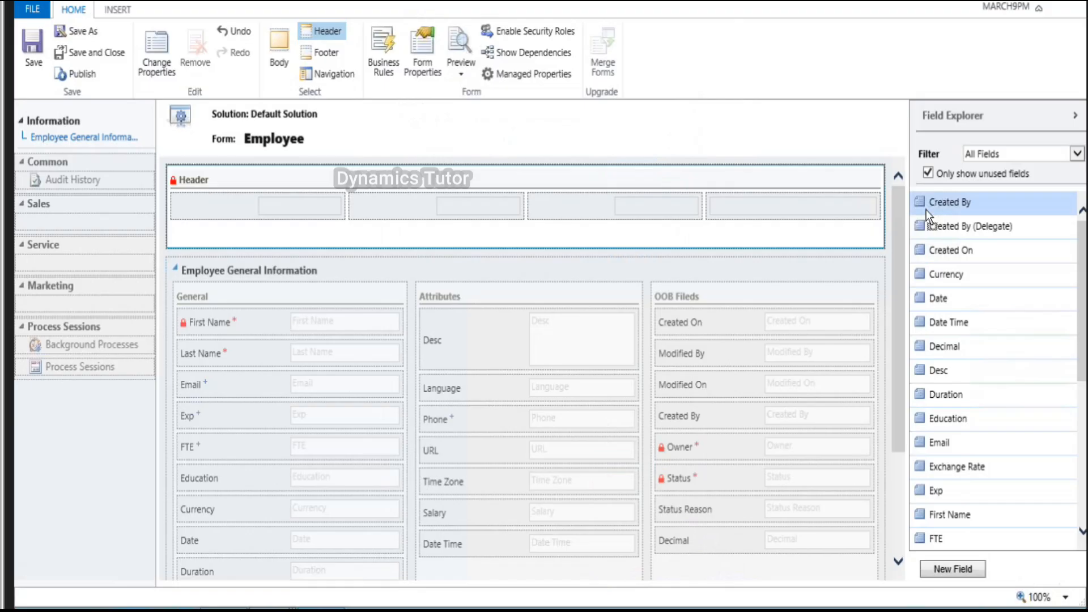
{"action": "double_click", "coordinate": [941, 204]}
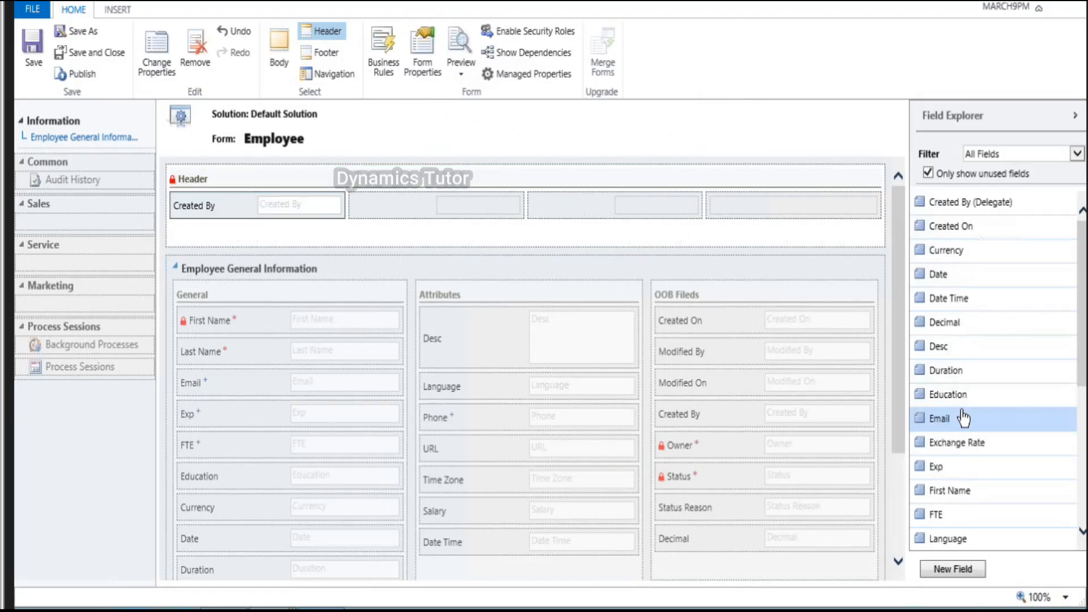
{"action": "scroll", "coordinate": [963, 419], "scroll_direction": "down", "scroll_amount": 3}
{"action": "scroll", "coordinate": [981, 355], "scroll_direction": "up", "scroll_amount": 3}
{"action": "left_click_drag", "start_coordinate": [958, 225], "coordinate": [506, 199]}
{"action": "scroll", "coordinate": [956, 477], "scroll_direction": "down", "scroll_amount": 5}
{"action": "left_click_drag", "start_coordinate": [956, 469], "coordinate": [619, 201]}
{"action": "left_click_drag", "start_coordinate": [953, 393], "coordinate": [772, 212]}
{"action": "scroll", "coordinate": [523, 459], "scroll_direction": "down", "scroll_amount": 3}
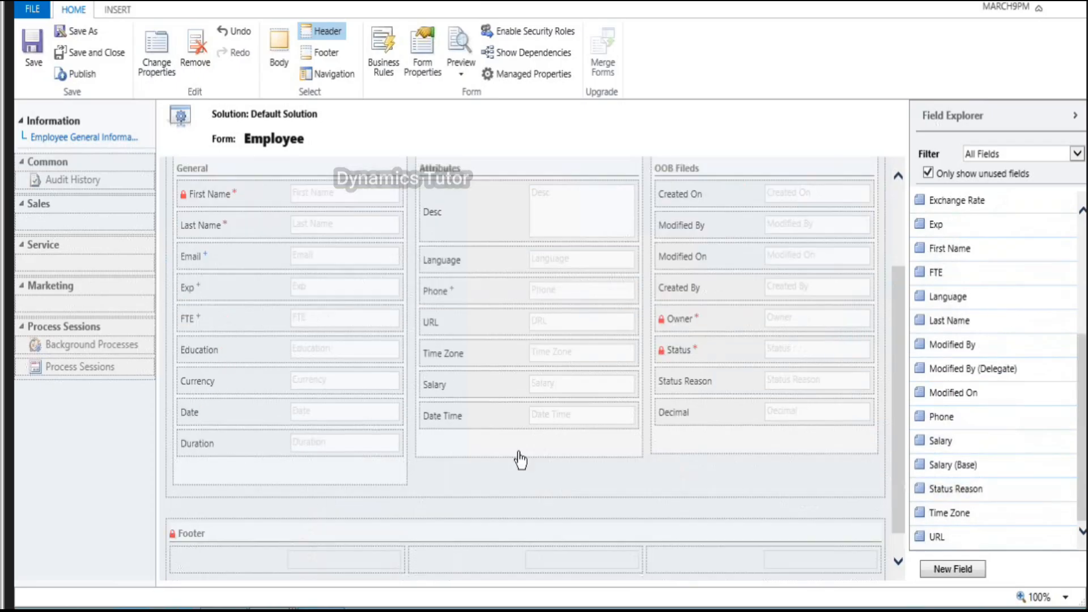
{"action": "scroll", "coordinate": [505, 460], "scroll_direction": "down", "scroll_amount": 1}
Step: Set the footer to four columns holding Modified By, Modified On, Status and Owner
{"action": "left_click", "coordinate": [340, 501]}
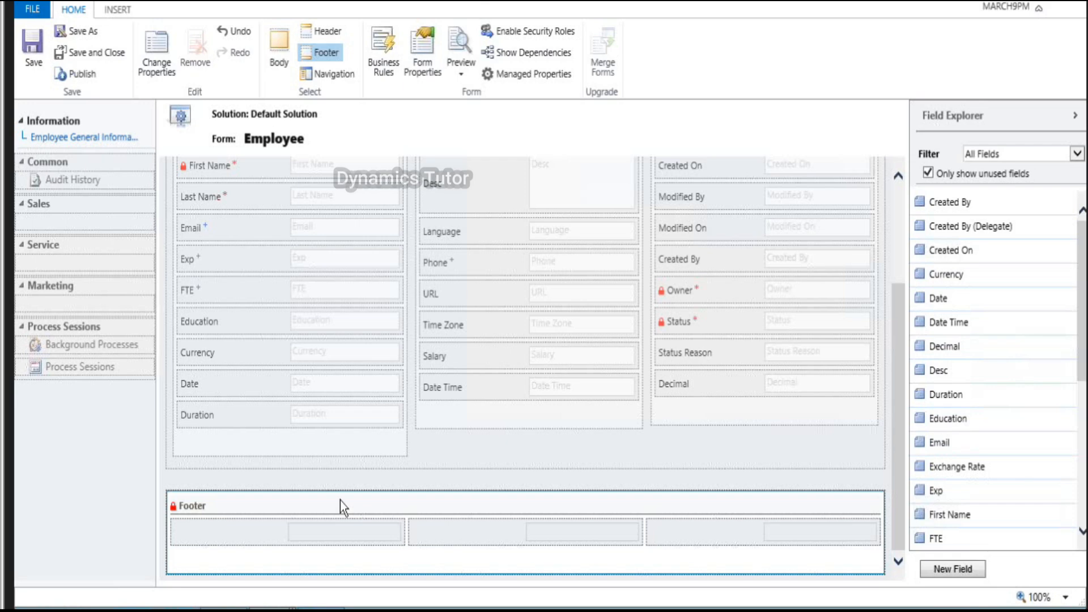
{"action": "double_click", "coordinate": [340, 501]}
{"action": "left_click", "coordinate": [463, 80]}
{"action": "left_click", "coordinate": [409, 302]}
{"action": "left_click", "coordinate": [620, 578]}
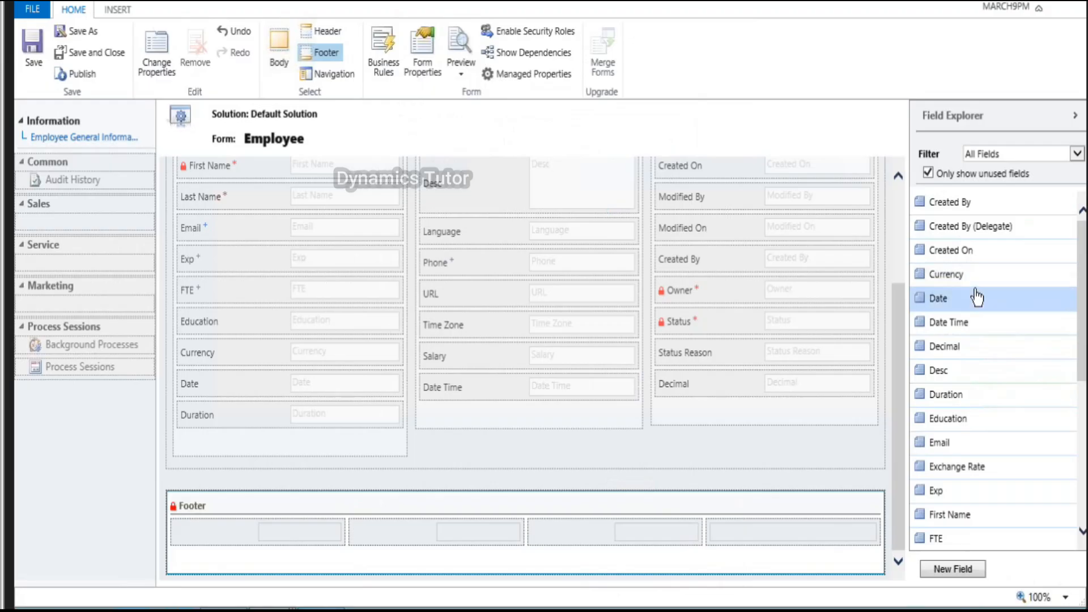
{"action": "scroll", "coordinate": [972, 348], "scroll_direction": "down", "scroll_amount": 3}
{"action": "left_click_drag", "start_coordinate": [969, 399], "coordinate": [311, 530]}
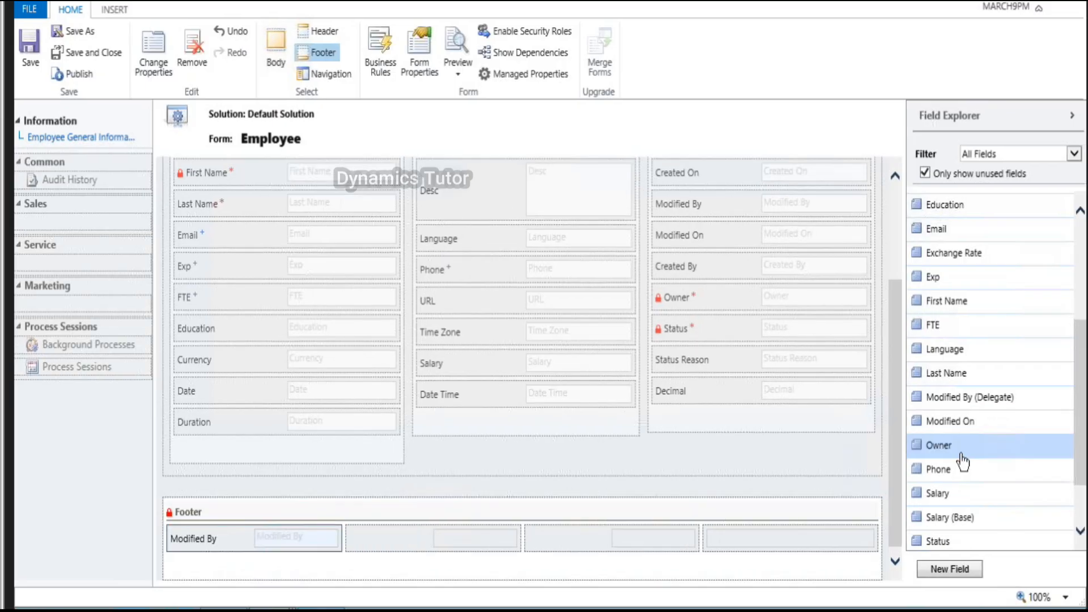
{"action": "left_click_drag", "start_coordinate": [951, 421], "coordinate": [516, 546]}
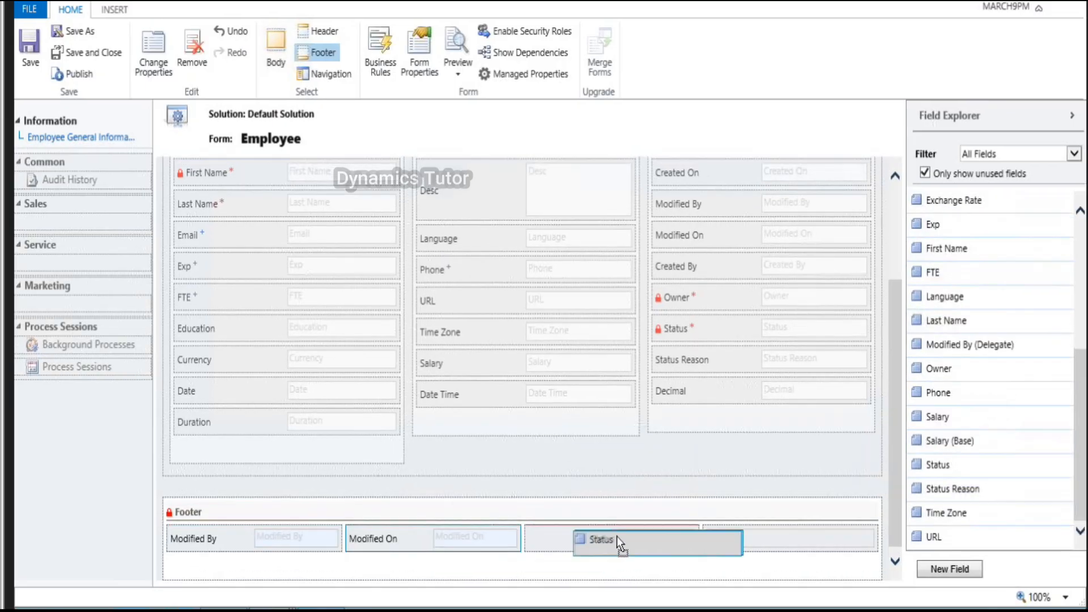
{"action": "left_click_drag", "start_coordinate": [617, 538], "coordinate": [613, 539]}
{"action": "left_click_drag", "start_coordinate": [933, 398], "coordinate": [787, 521]}
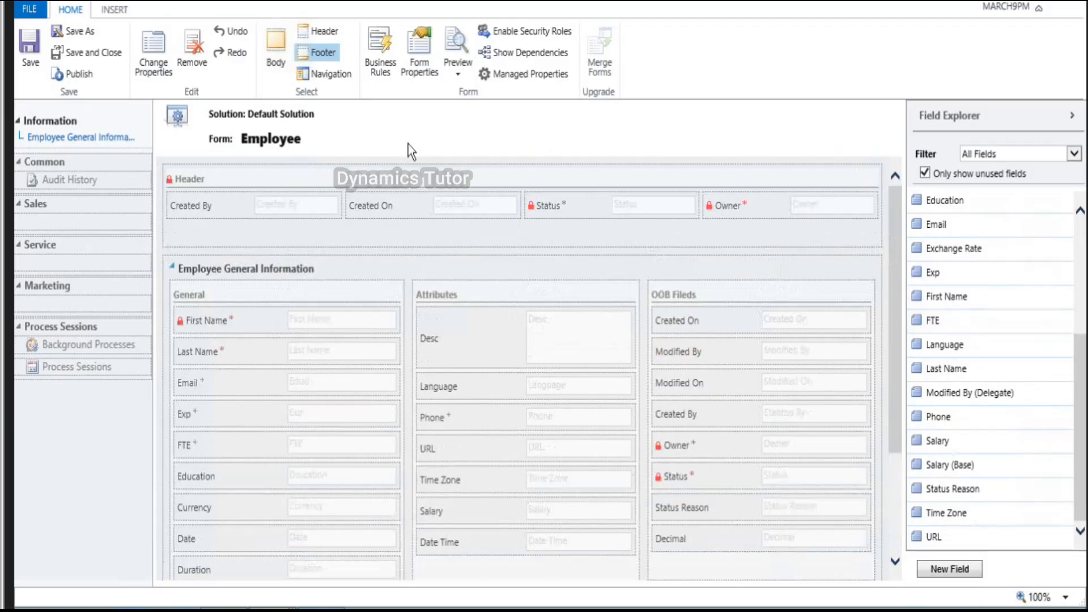
Step: Set the Exp field's control formatting to Check box and publish the form
{"action": "double_click", "coordinate": [219, 412]}
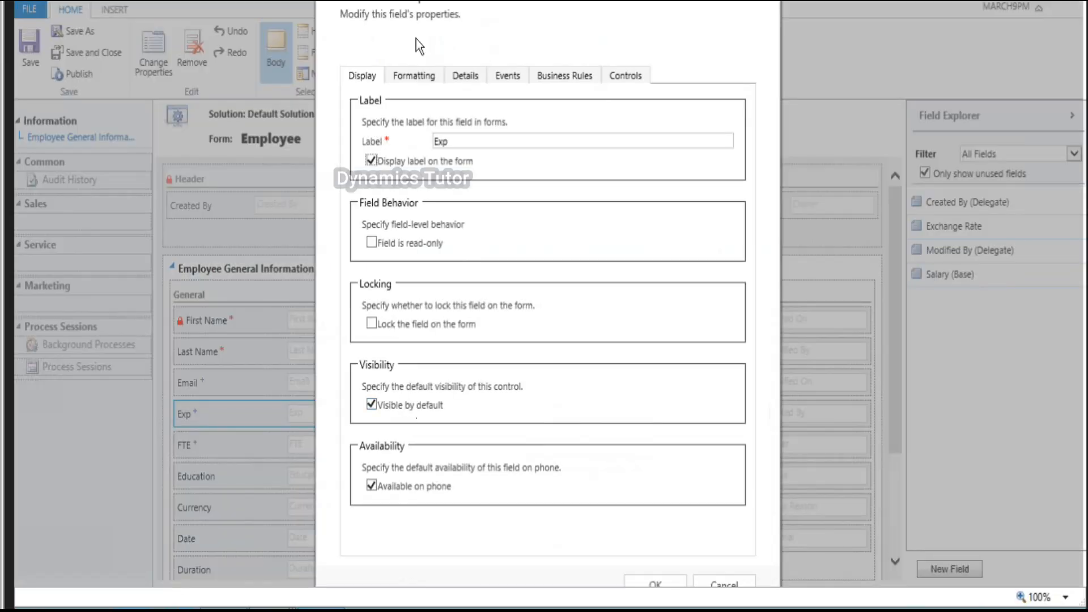
{"action": "left_click", "coordinate": [406, 78]}
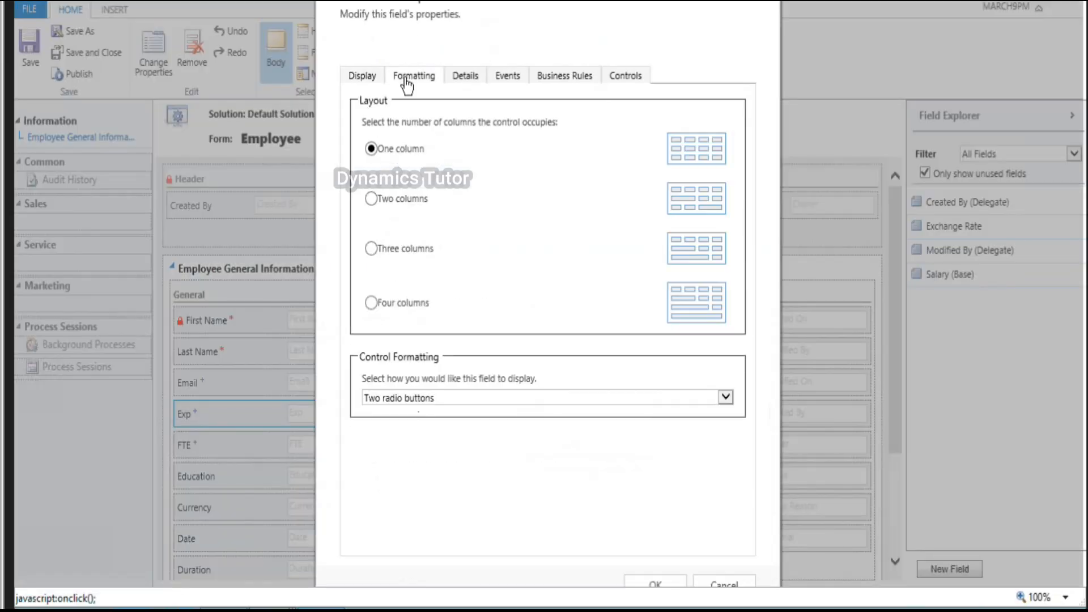
{"action": "left_click", "coordinate": [423, 396]}
{"action": "left_click", "coordinate": [408, 413]}
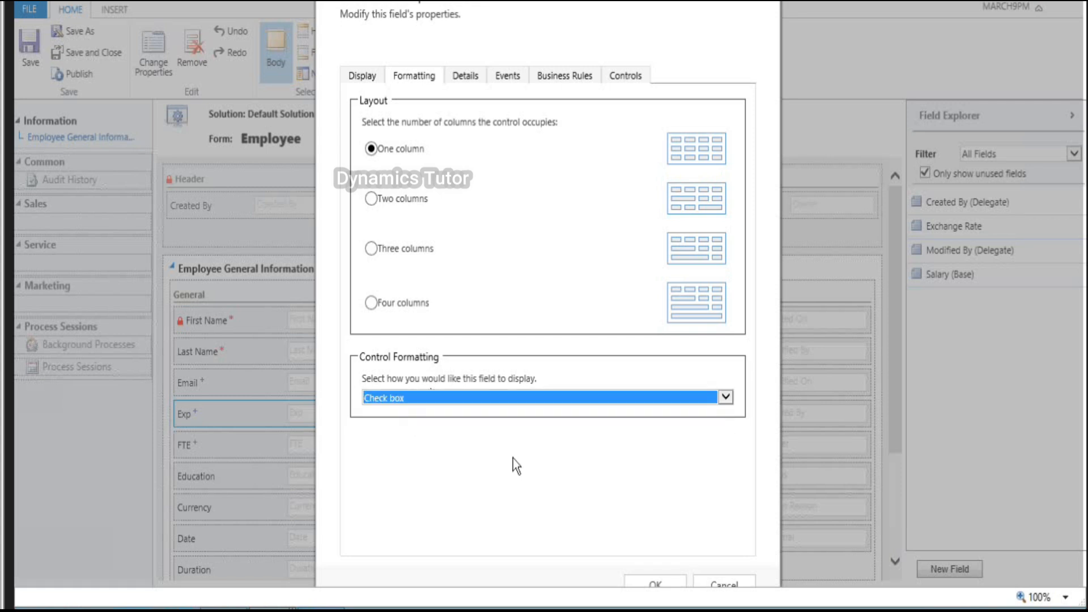
{"action": "left_click", "coordinate": [665, 572]}
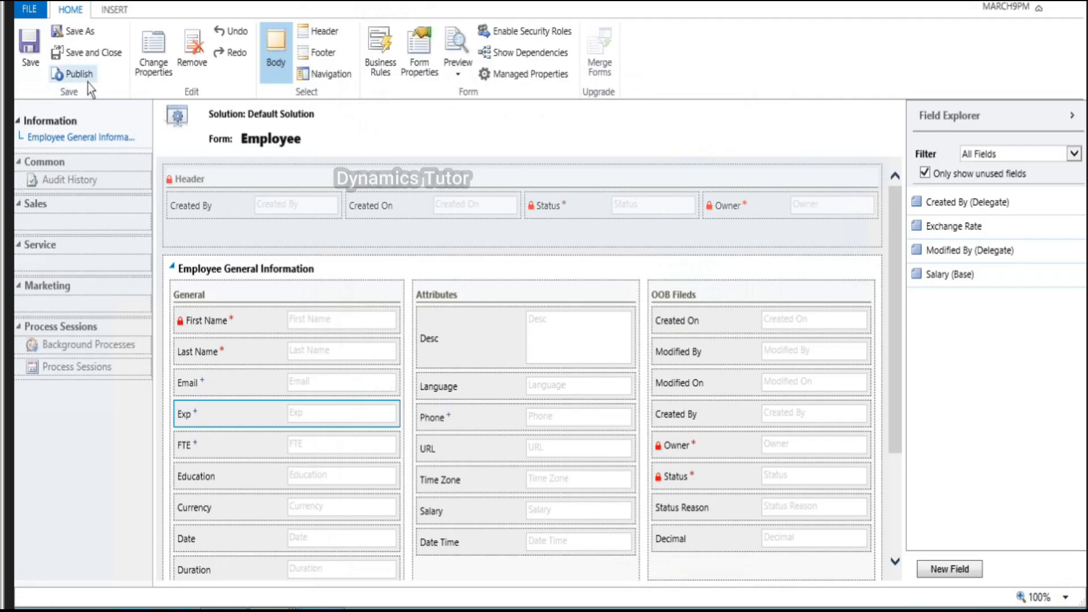
{"action": "left_click", "coordinate": [86, 77]}
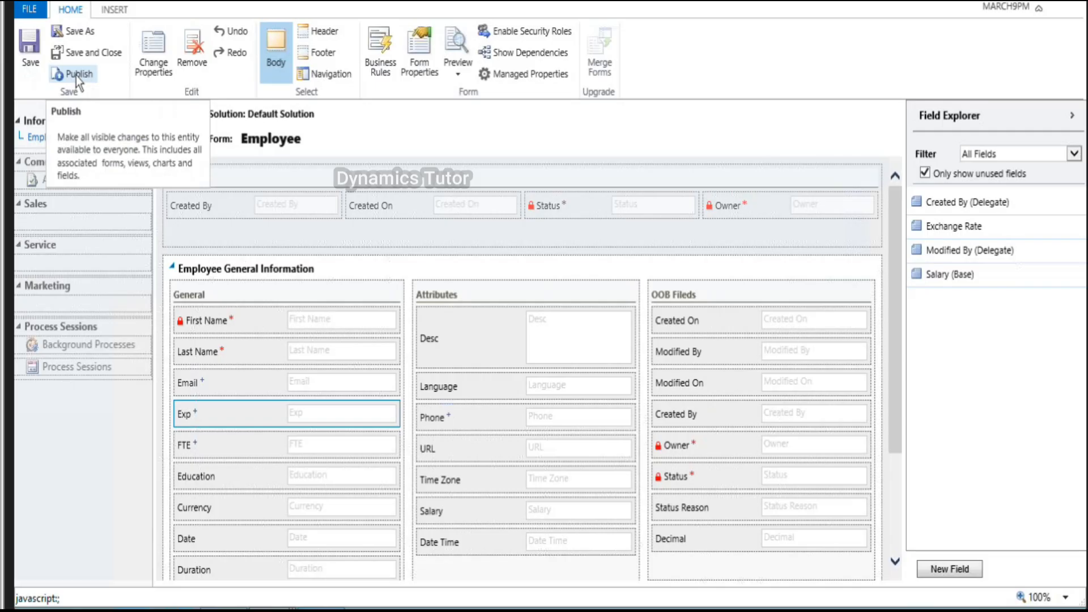
{"action": "left_click", "coordinate": [76, 76]}
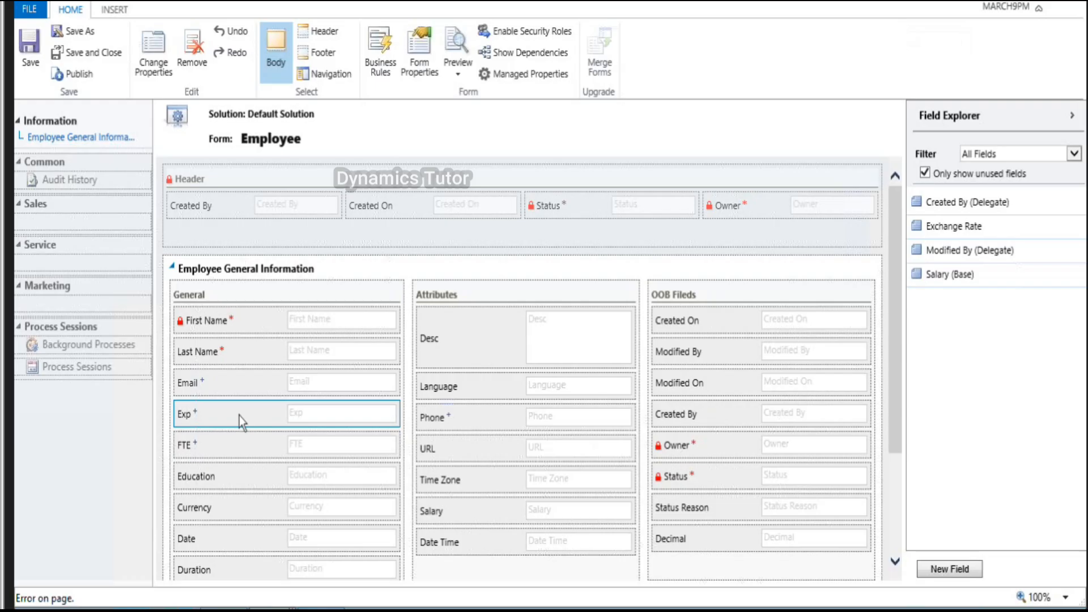
Step: Recheck that Exp's formatting is still Check box, closing its properties without changes
{"action": "double_click", "coordinate": [239, 416]}
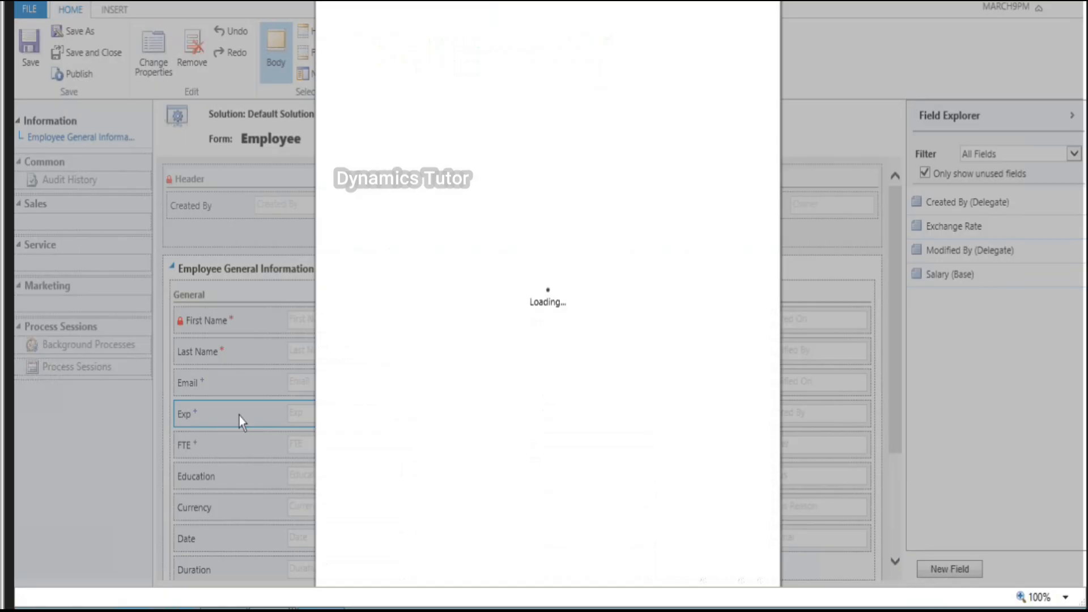
{"action": "left_click", "coordinate": [418, 79]}
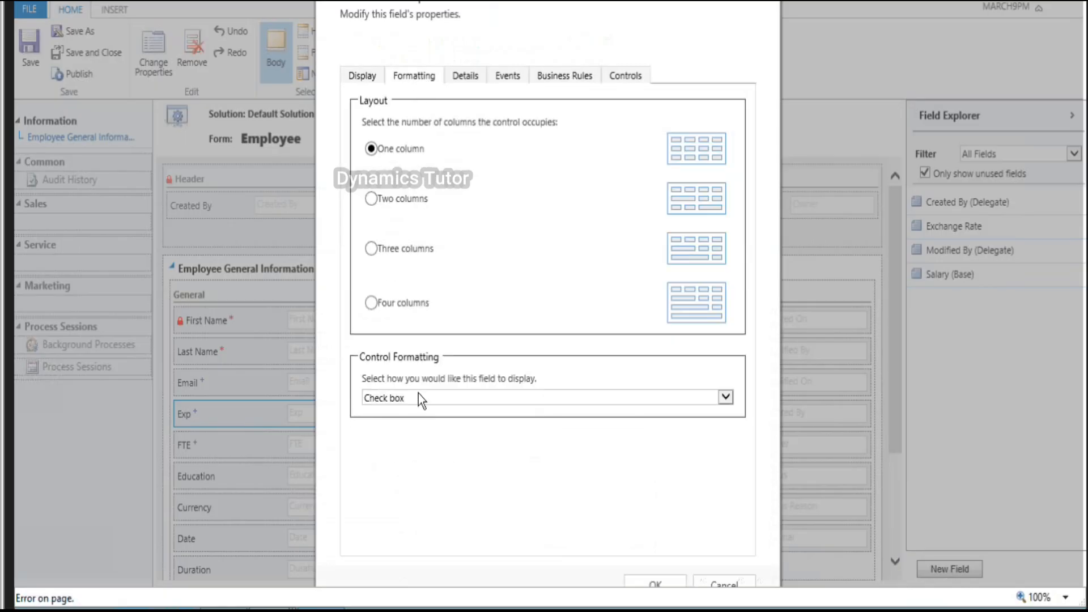
{"action": "left_click", "coordinate": [419, 394]}
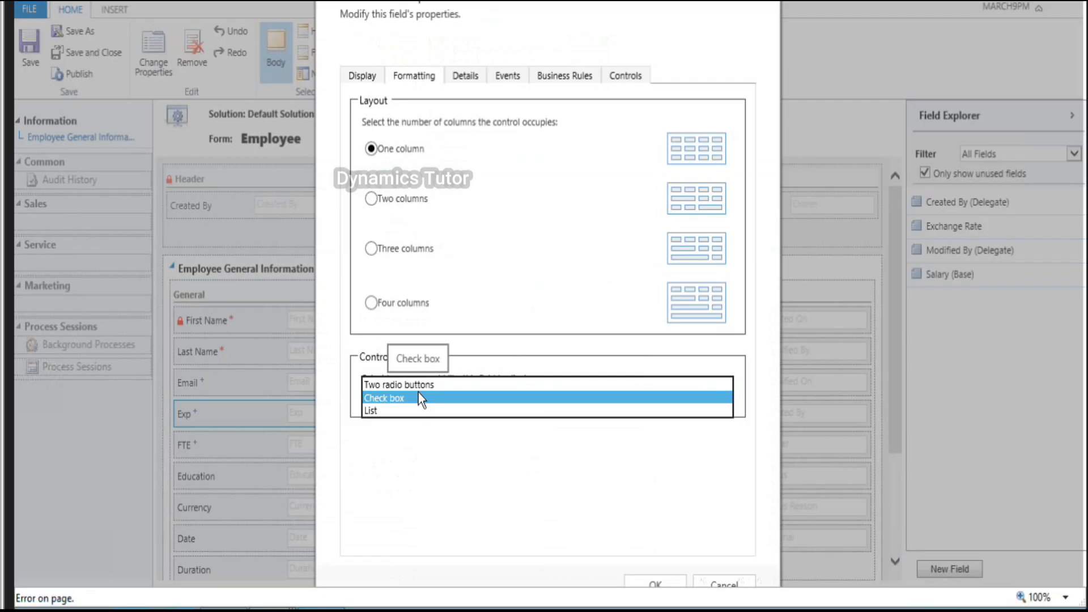
{"action": "left_click", "coordinate": [418, 394]}
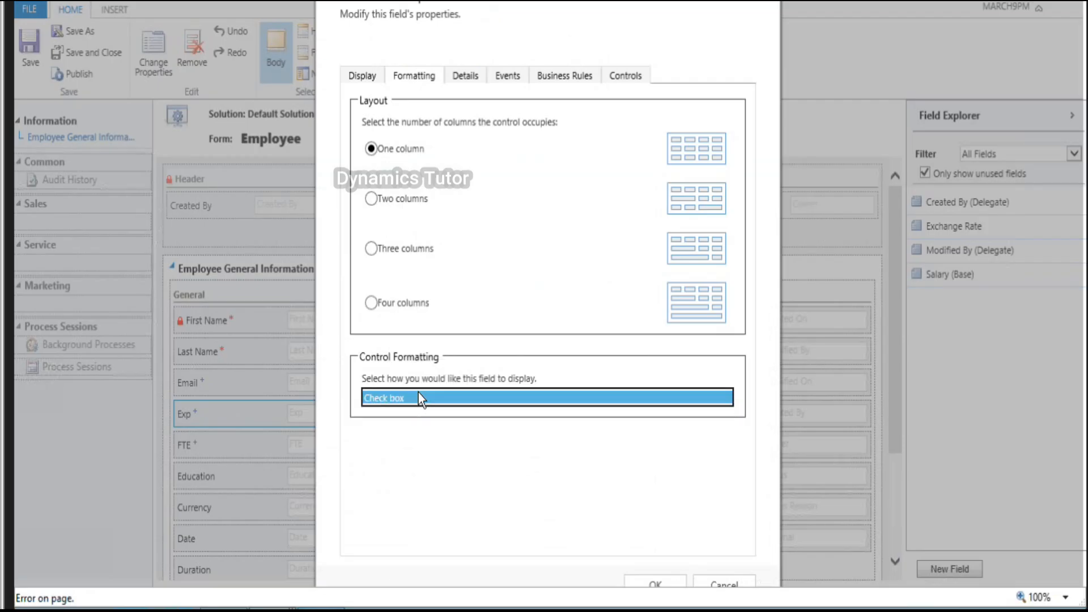
{"action": "left_click", "coordinate": [720, 577]}
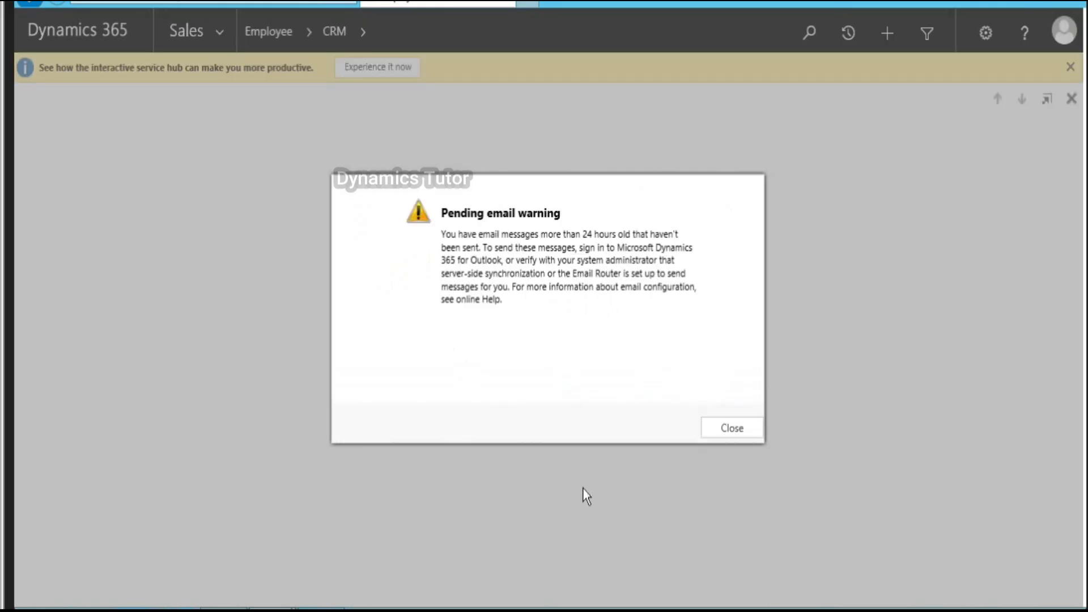
Step: Dismiss the pending email warning, review the ticked Exp box, and reopen the Employee form editor
{"action": "left_click", "coordinate": [730, 431]}
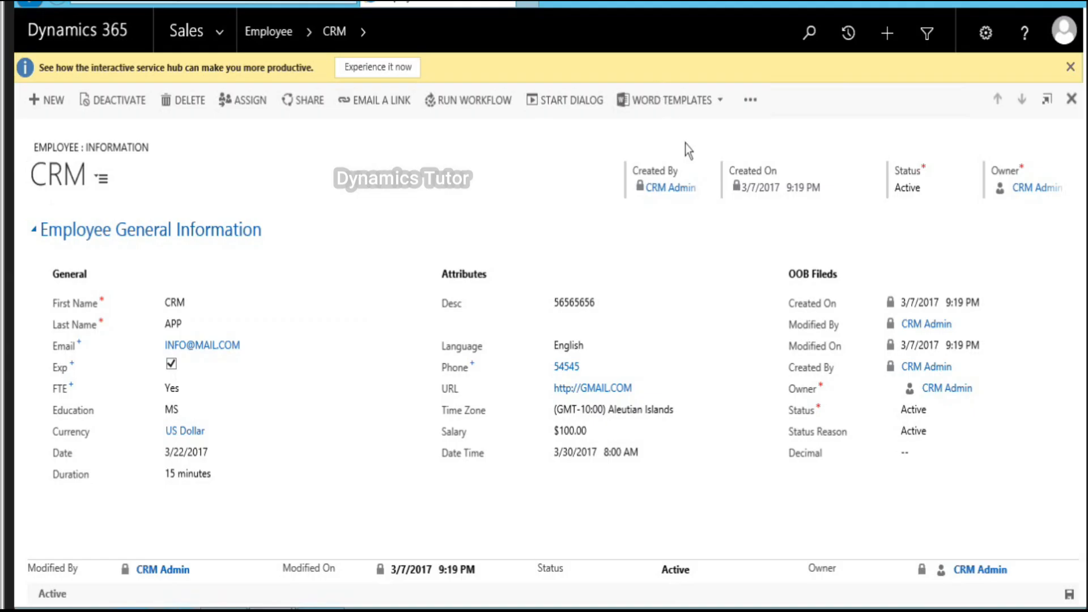
{"action": "left_click", "coordinate": [749, 100]}
{"action": "left_click", "coordinate": [785, 149]}
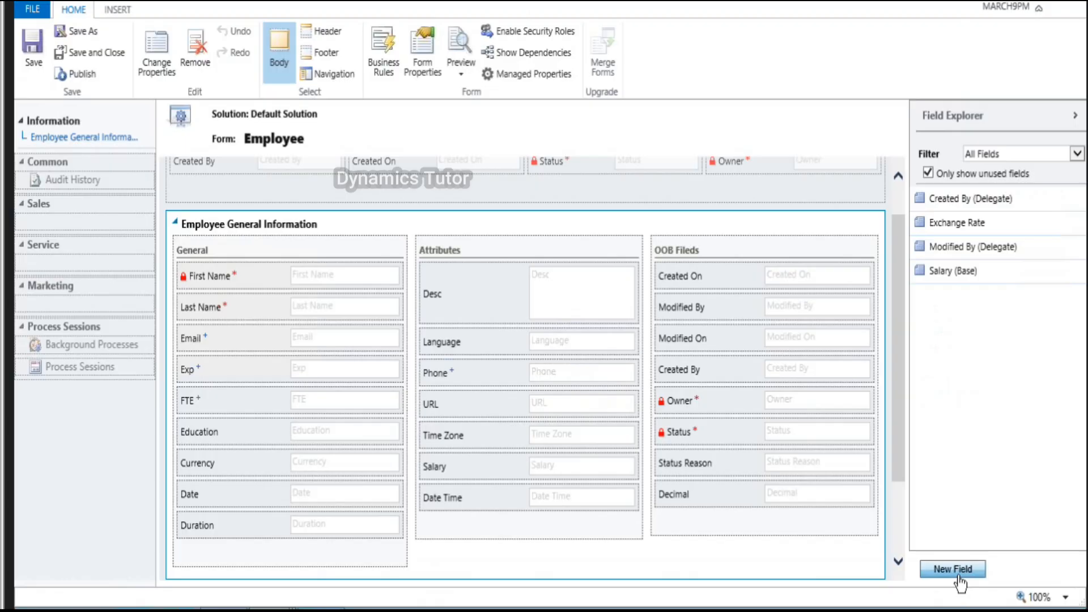
Step: Create a new Employee field with display name 'image' and data type Image, then save and close
{"action": "left_click", "coordinate": [961, 571]}
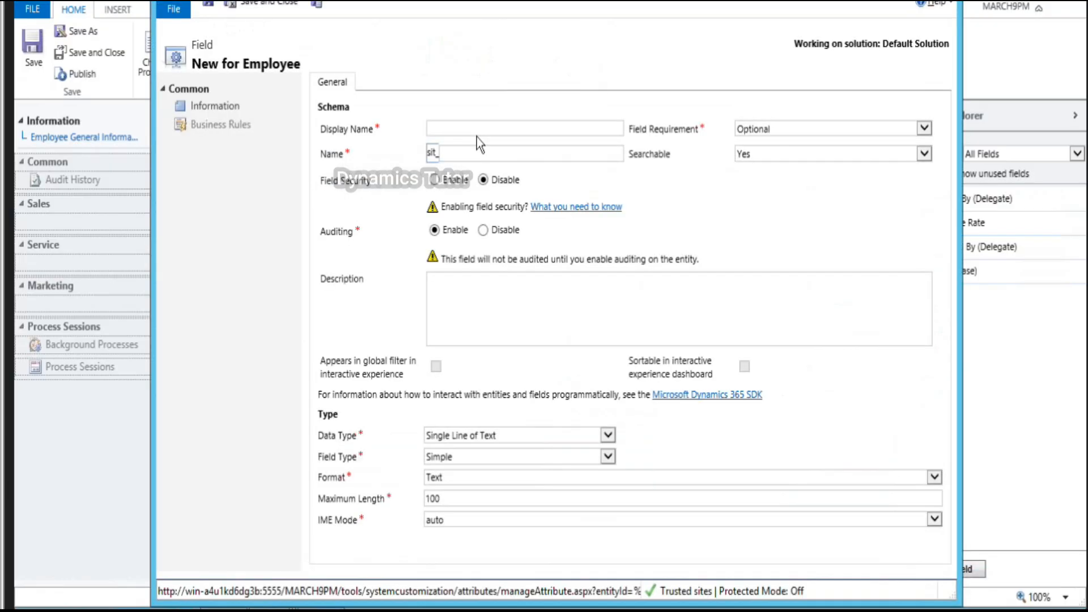
{"action": "left_click", "coordinate": [498, 129]}
{"action": "type", "text": "IMAGE"}
{"action": "key", "text": "BackSpace"}
{"action": "key", "text": "BackSpace"}
{"action": "key", "text": "BackSpace"}
{"action": "key", "text": "BackSpace"}
{"action": "key", "text": "BackSpace"}
{"action": "type", "text": "Image"}
{"action": "key", "text": "BackSpace"}
{"action": "key", "text": "BackSpace"}
{"action": "key", "text": "BackSpace"}
{"action": "type", "text": "age"}
{"action": "key", "text": "Tab"}
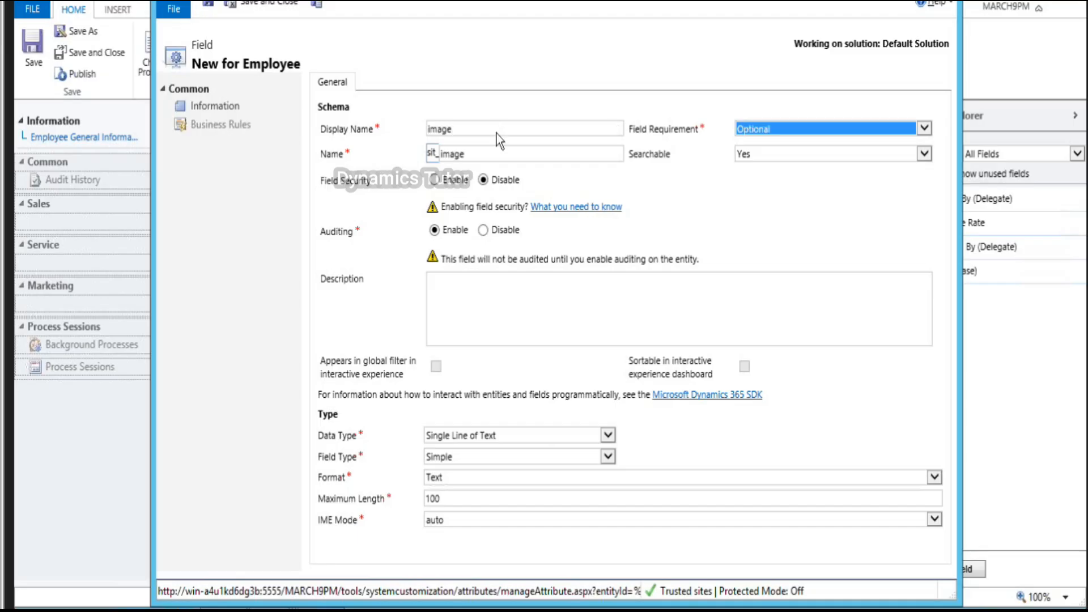
{"action": "left_click", "coordinate": [605, 437]}
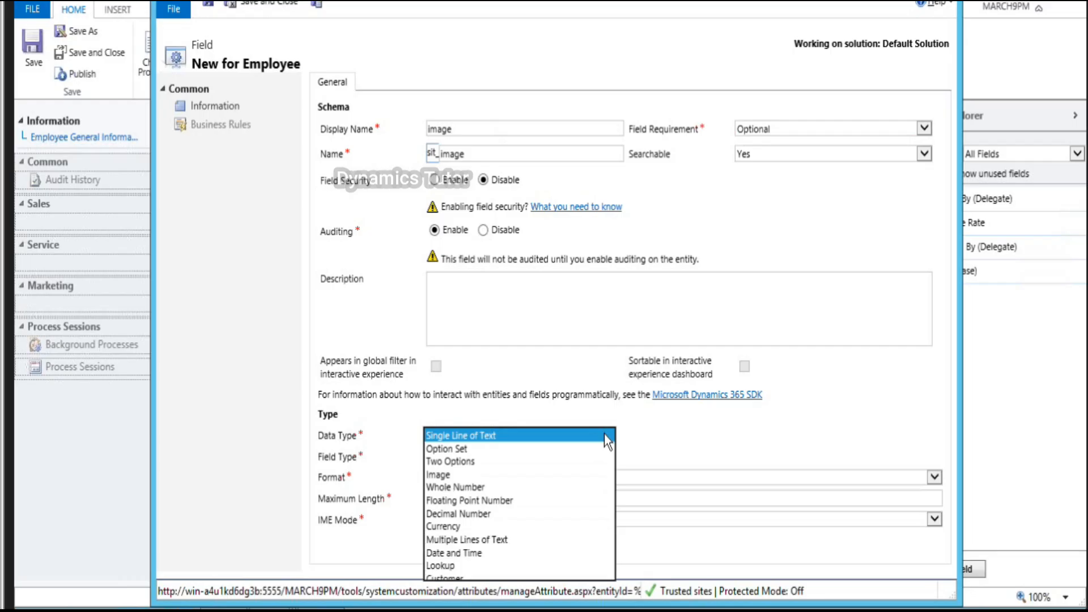
{"action": "left_click", "coordinate": [462, 474]}
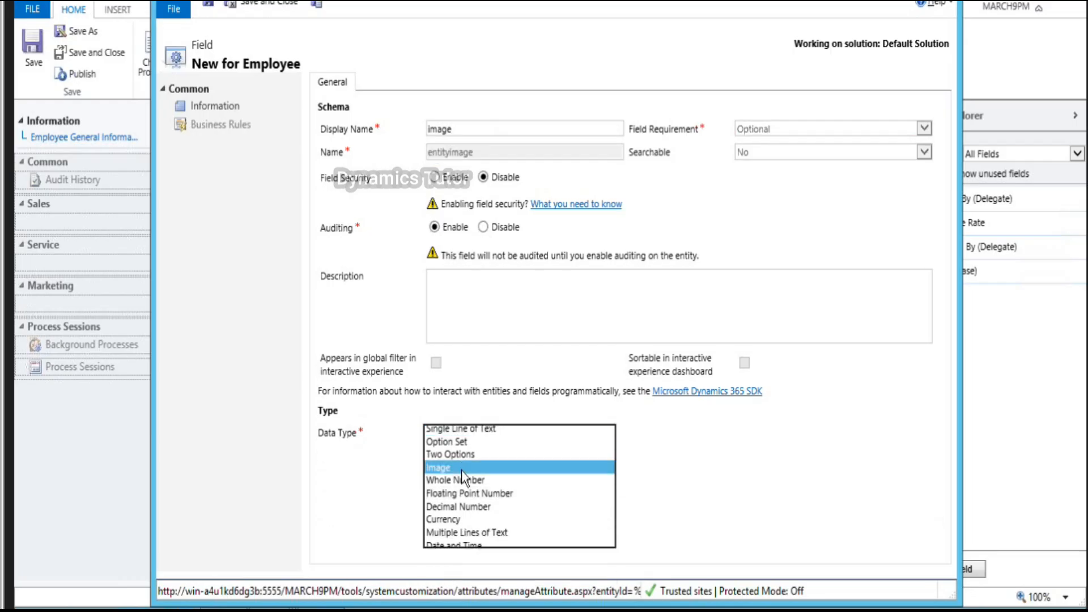
{"action": "left_click", "coordinate": [278, 6]}
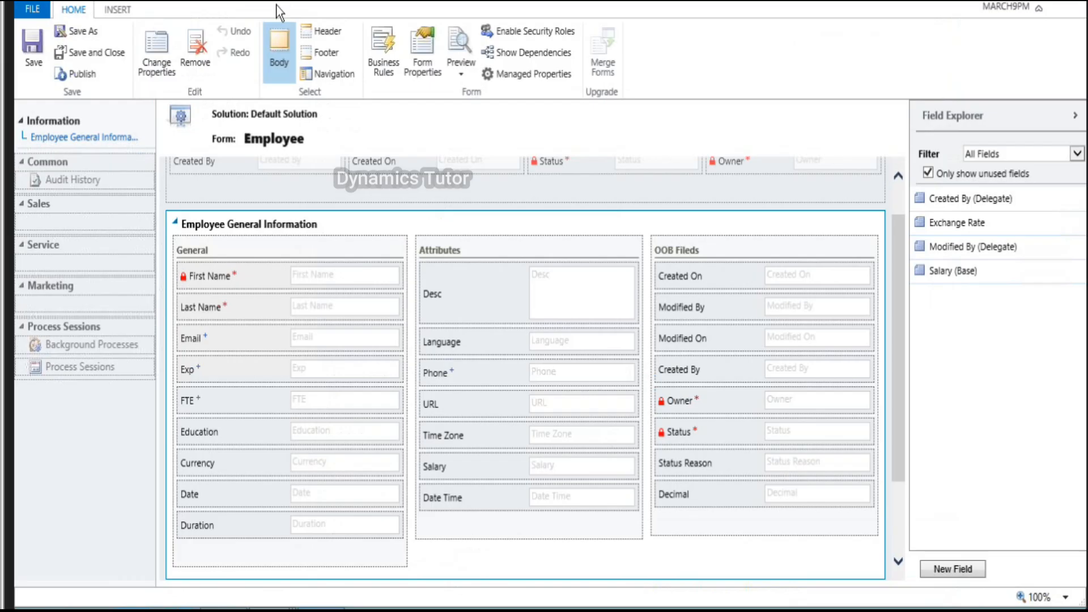
Step: Enable 'Show image in the form' in Form Properties' Display settings and publish the form
{"action": "left_click", "coordinate": [420, 55]}
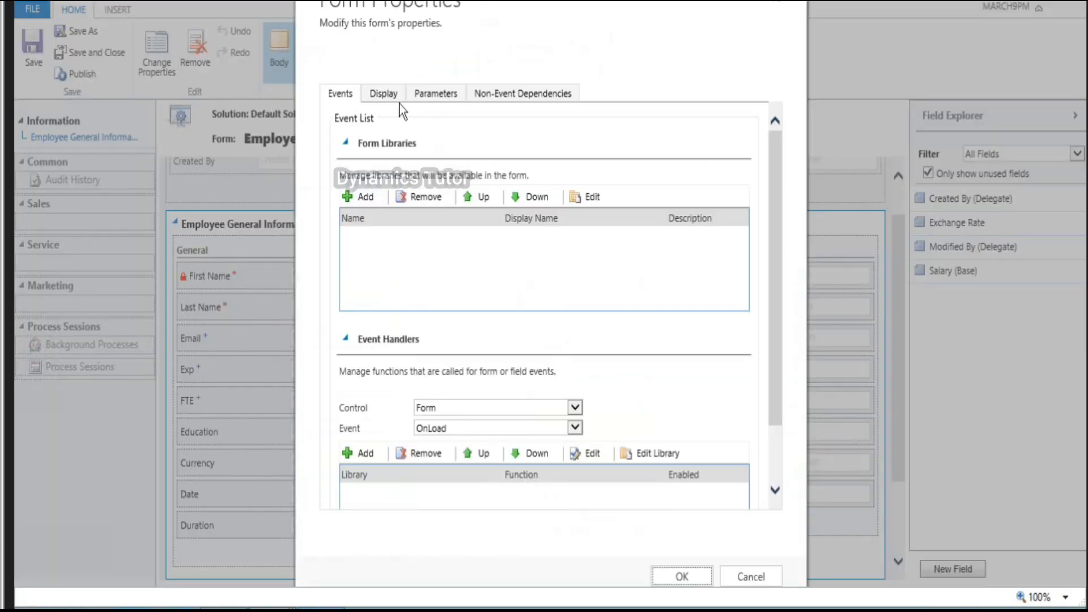
{"action": "left_click", "coordinate": [388, 97]}
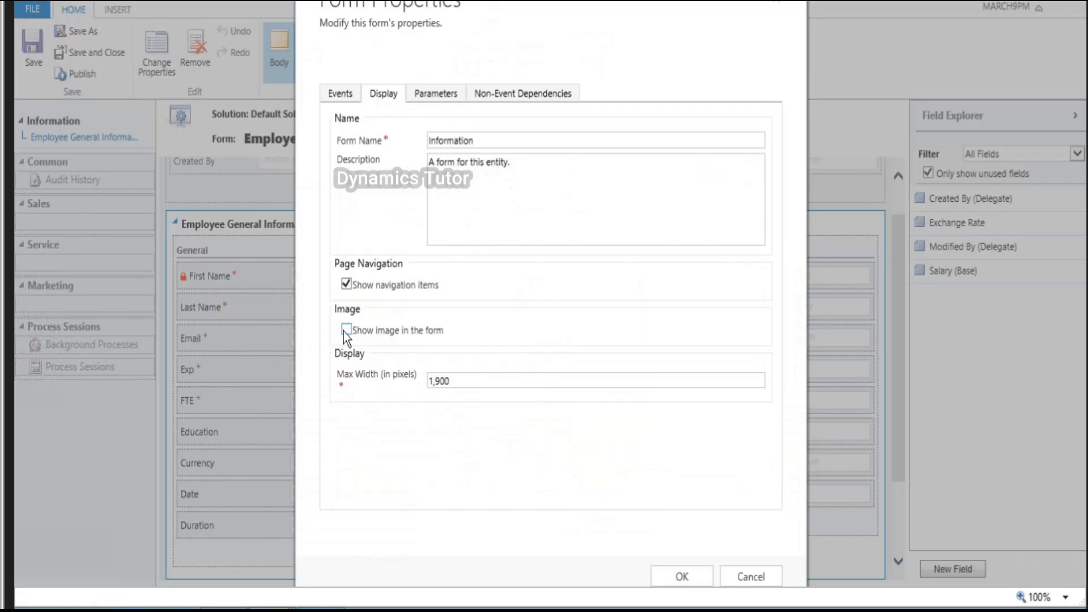
{"action": "left_click", "coordinate": [675, 581]}
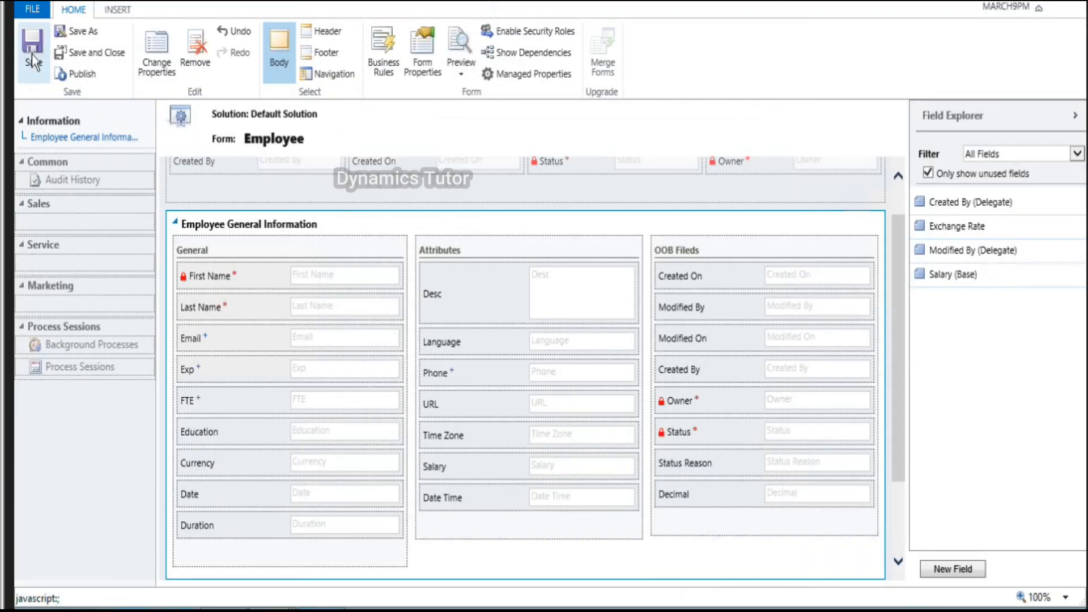
{"action": "left_click", "coordinate": [86, 74]}
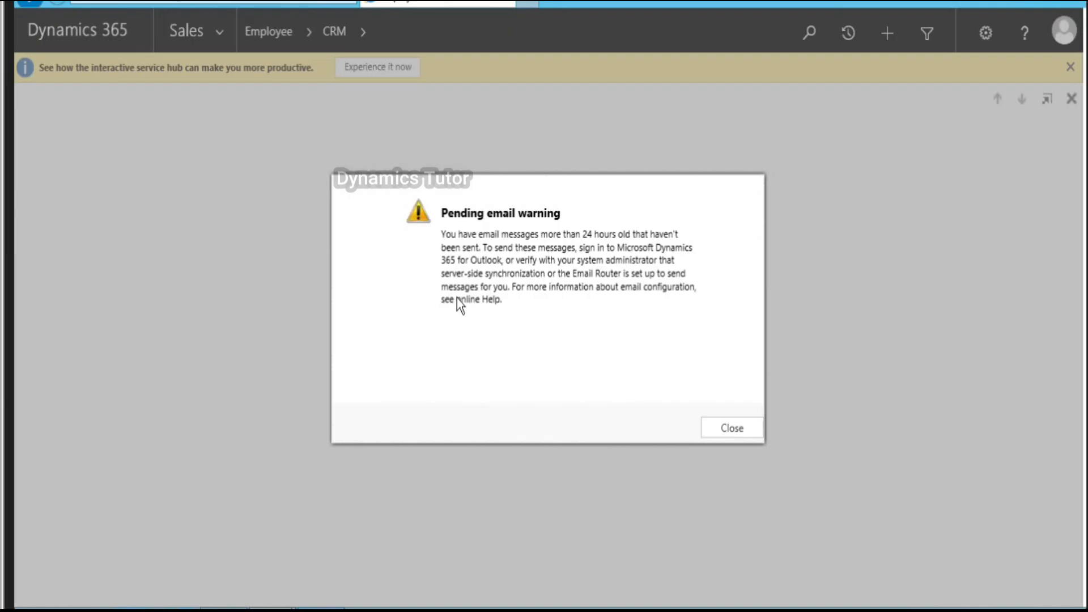
Step: Dismiss the email warning and upload a picture file as the CRM employee's record image
{"action": "left_click", "coordinate": [732, 429]}
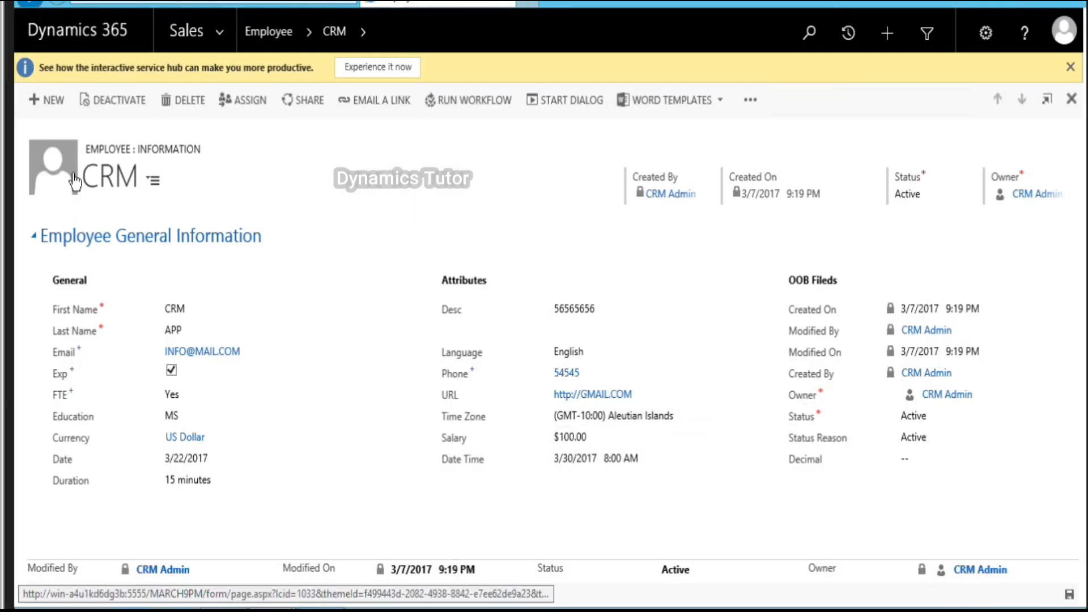
{"action": "left_click", "coordinate": [57, 164]}
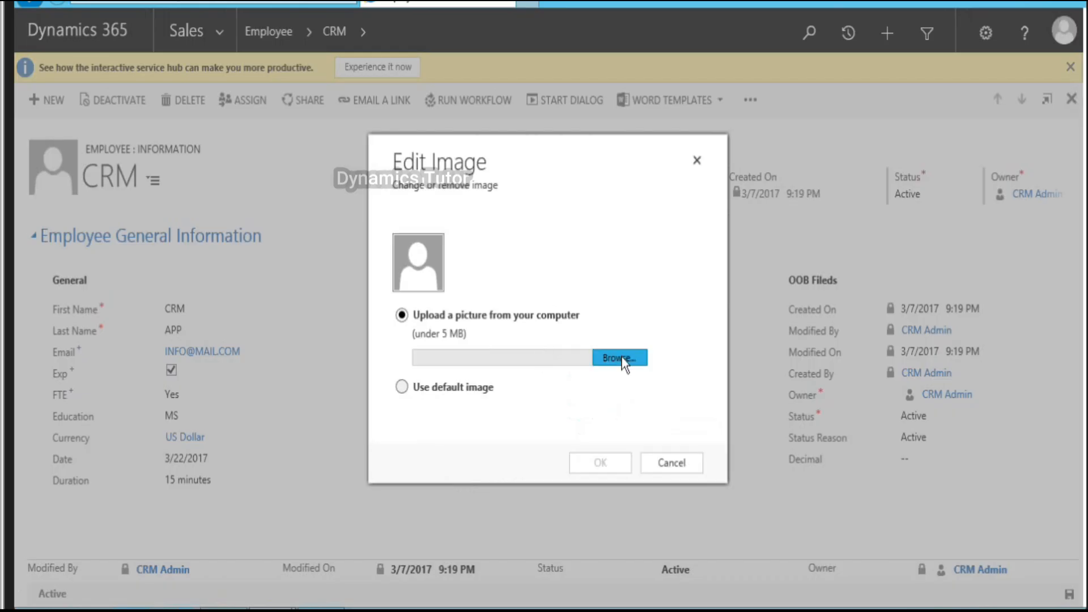
{"action": "left_click", "coordinate": [621, 358]}
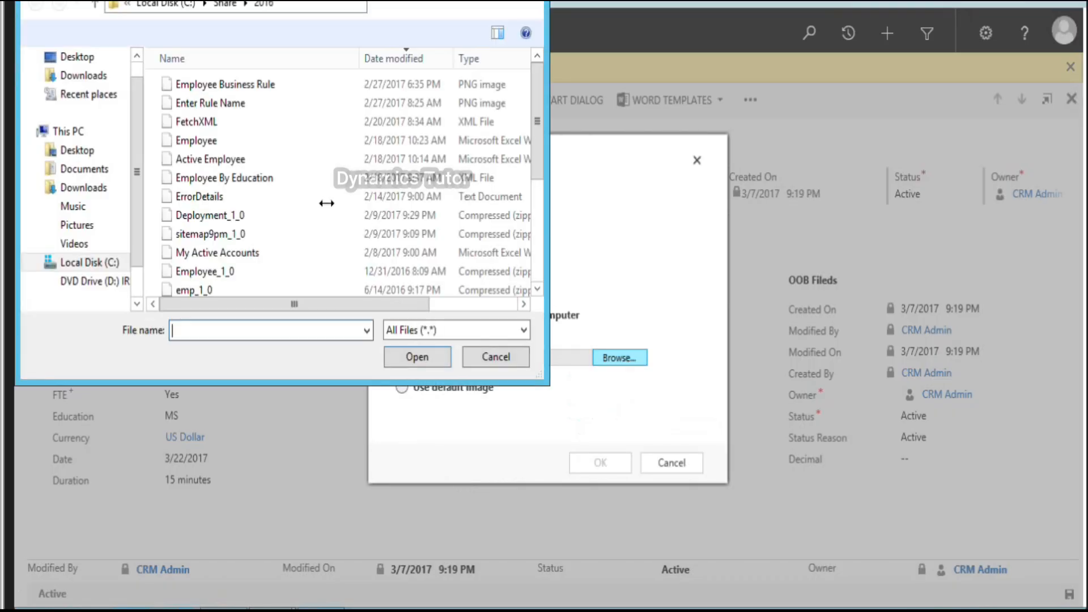
{"action": "left_click_drag", "start_coordinate": [542, 148], "coordinate": [542, 233]}
{"action": "double_click", "coordinate": [227, 200]}
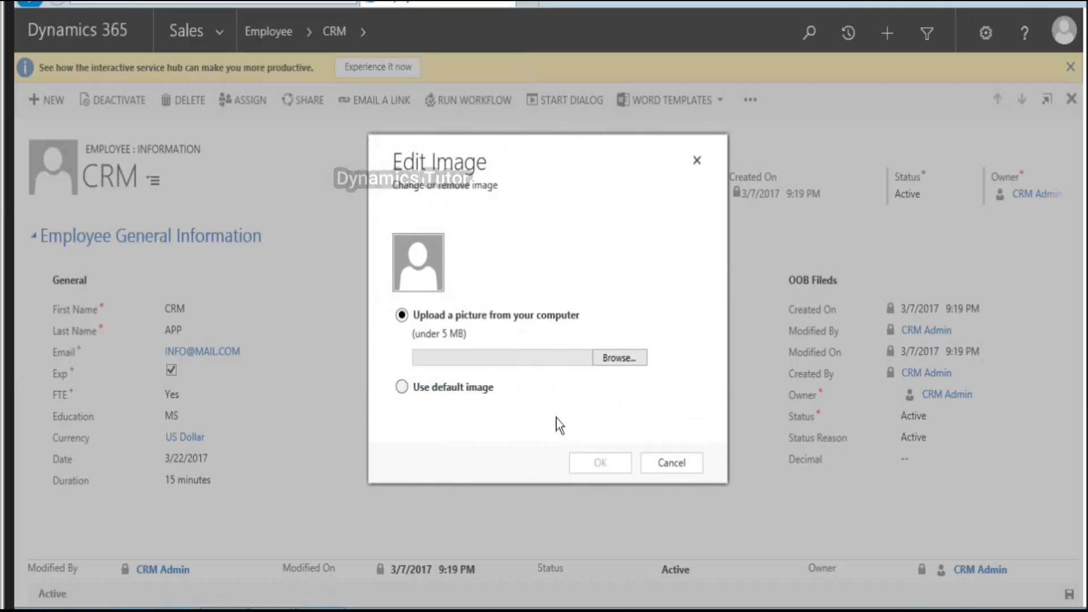
{"action": "left_click", "coordinate": [597, 468]}
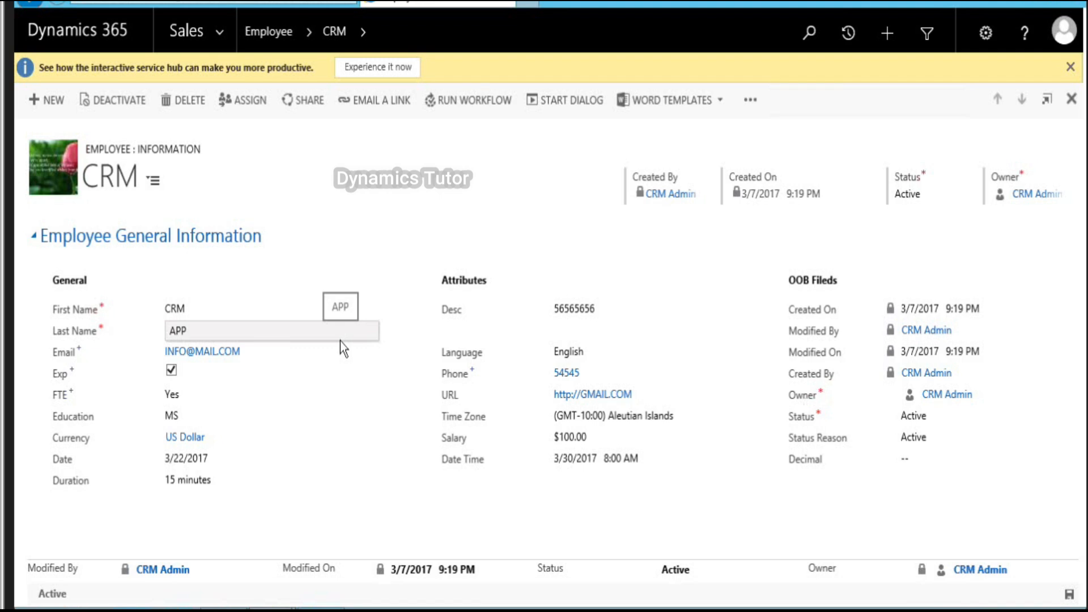
Step: Reopen Edit Image and browse, then cancel both, leaving the uploaded picture unchanged
{"action": "left_click", "coordinate": [67, 159]}
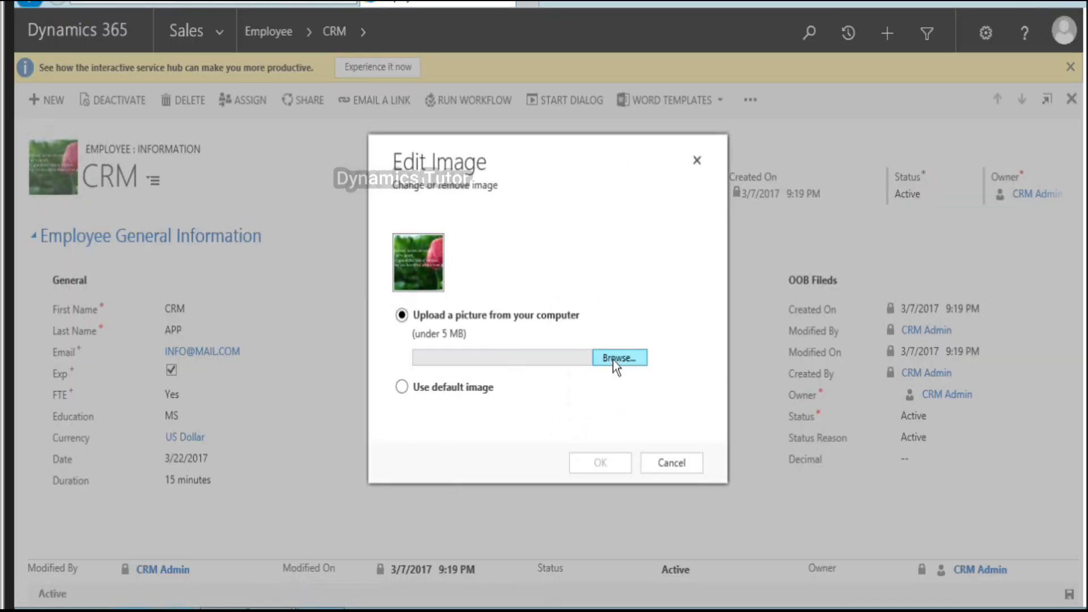
{"action": "left_click", "coordinate": [617, 359]}
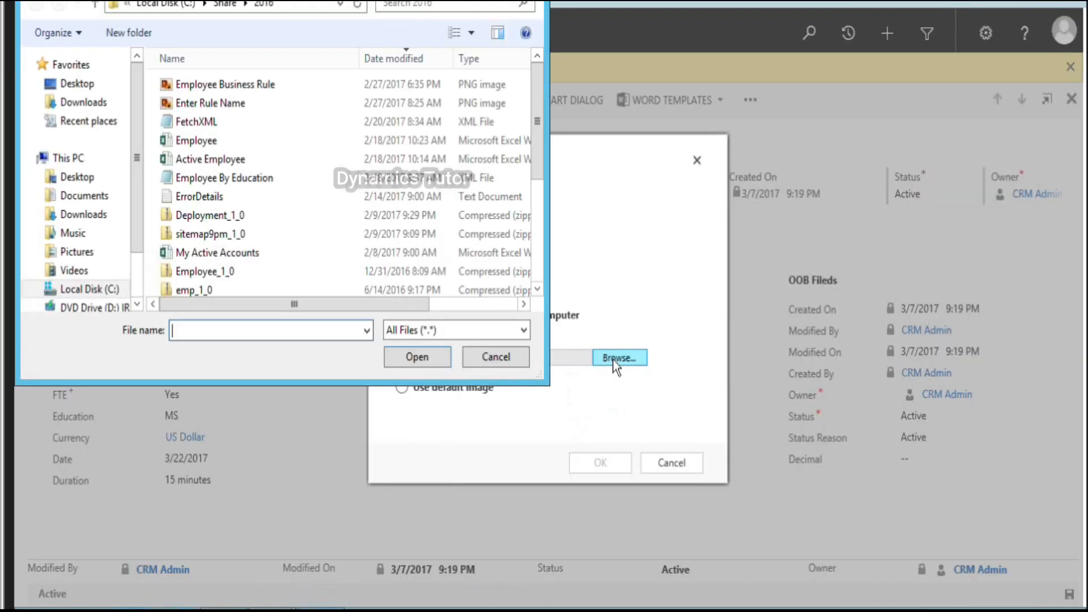
{"action": "left_click_drag", "start_coordinate": [536, 155], "coordinate": [538, 286]}
{"action": "left_click", "coordinate": [496, 357]}
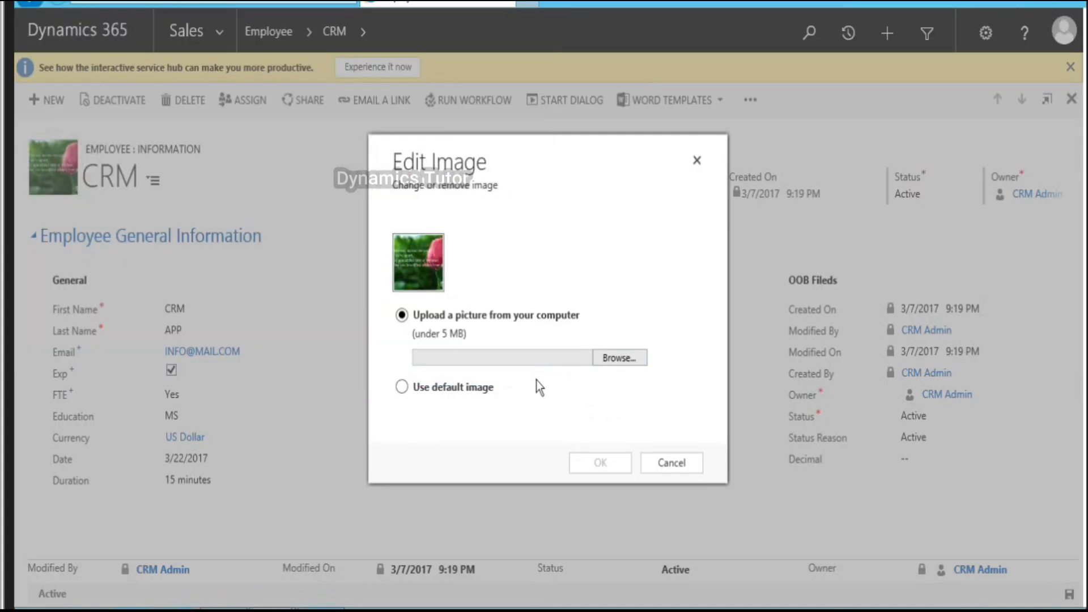
{"action": "left_click", "coordinate": [671, 464]}
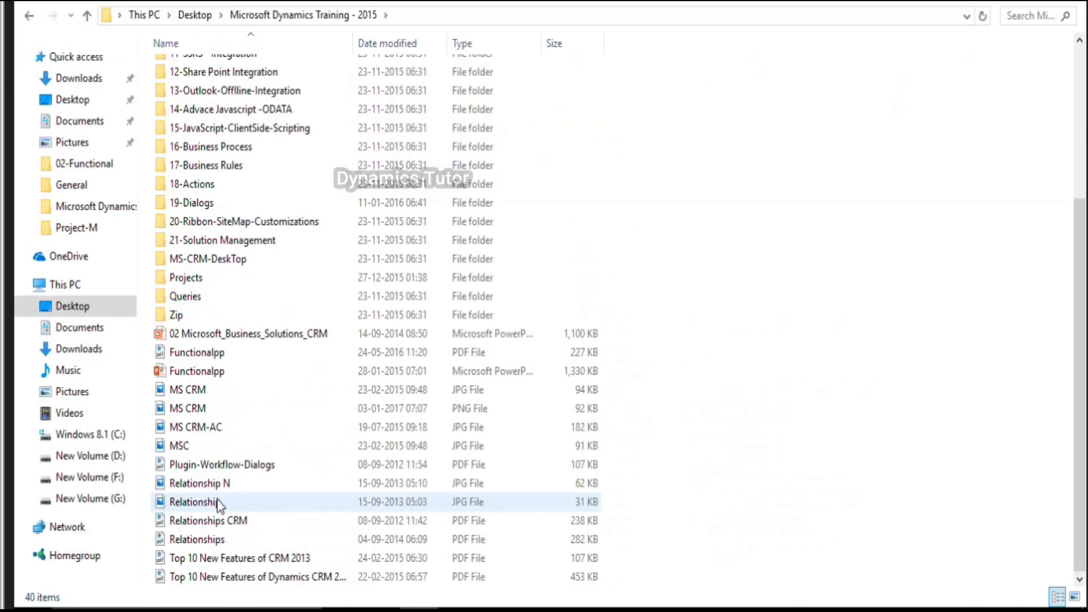
Step: Open the Relationship and Relationship N diagram JPGs in Paint for editing
{"action": "right_click", "coordinate": [220, 505]}
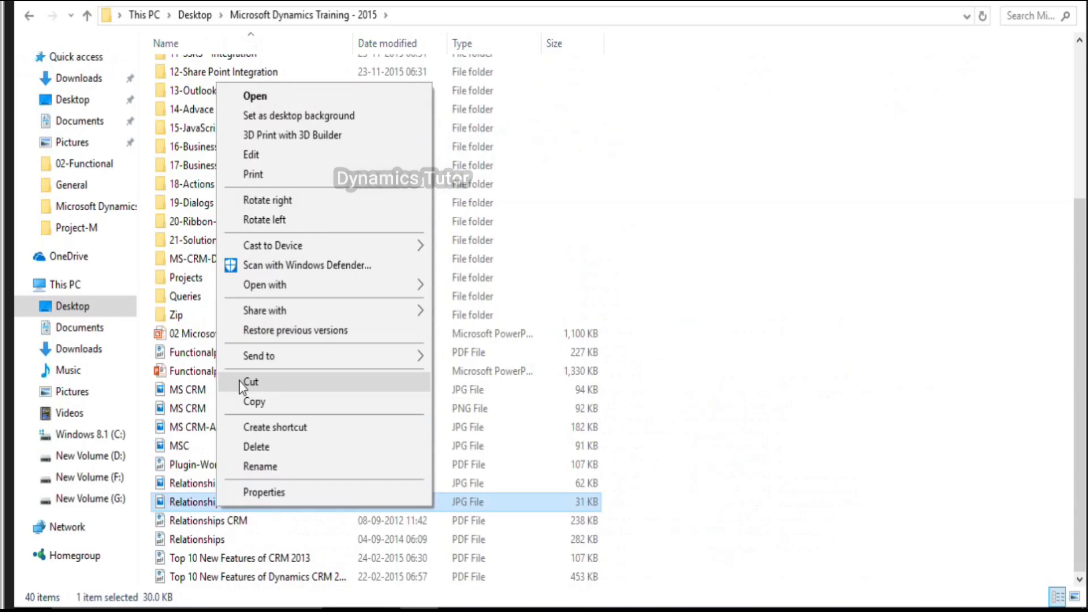
{"action": "left_click", "coordinate": [263, 155]}
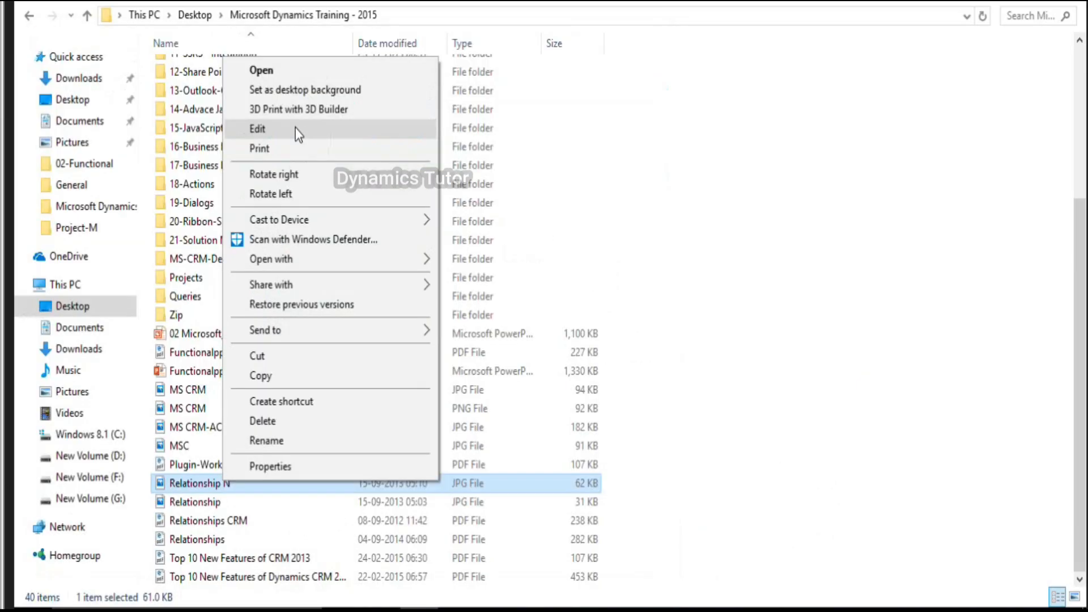
{"action": "left_click", "coordinate": [295, 128]}
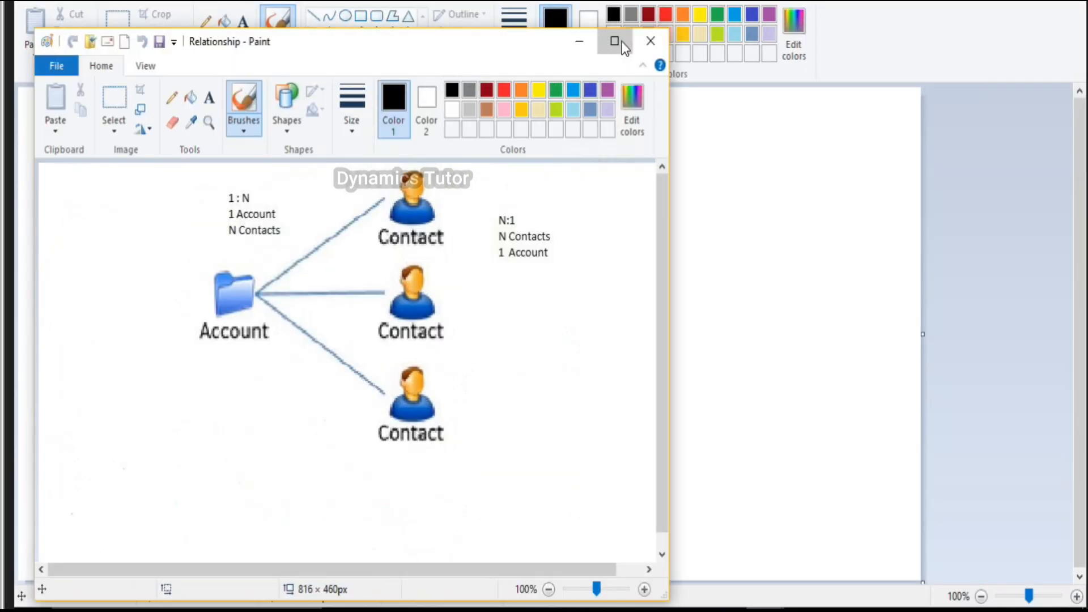
Step: Draw black ellipses around the Account icon and the three Contact icons, then return to the training folder
{"action": "left_click", "coordinate": [622, 44]}
{"action": "left_click", "coordinate": [345, 15]}
{"action": "mouse_move", "coordinate": [160, 158]}
{"action": "left_mouse_down"}
{"action": "mouse_move", "coordinate": [282, 284]}
{"action": "mouse_move", "coordinate": [264, 310]}
{"action": "left_mouse_up"}
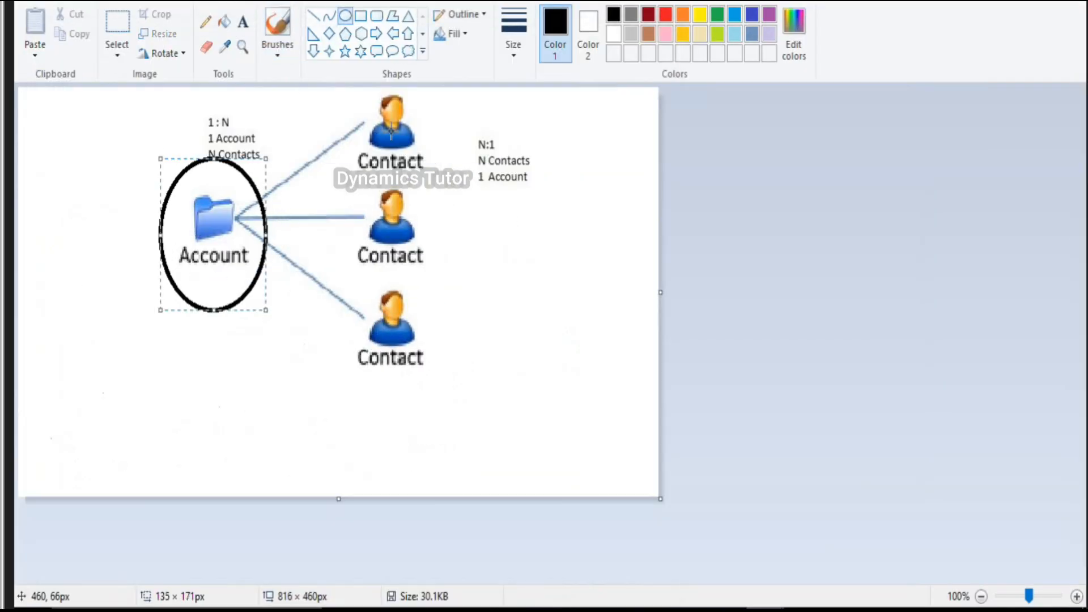
{"action": "mouse_move", "coordinate": [338, 91]}
{"action": "left_mouse_down"}
{"action": "mouse_move", "coordinate": [450, 112]}
{"action": "mouse_move", "coordinate": [494, 240]}
{"action": "mouse_move", "coordinate": [445, 413]}
{"action": "mouse_move", "coordinate": [464, 442]}
{"action": "mouse_move", "coordinate": [476, 414]}
{"action": "mouse_move", "coordinate": [442, 401]}
{"action": "left_mouse_up"}
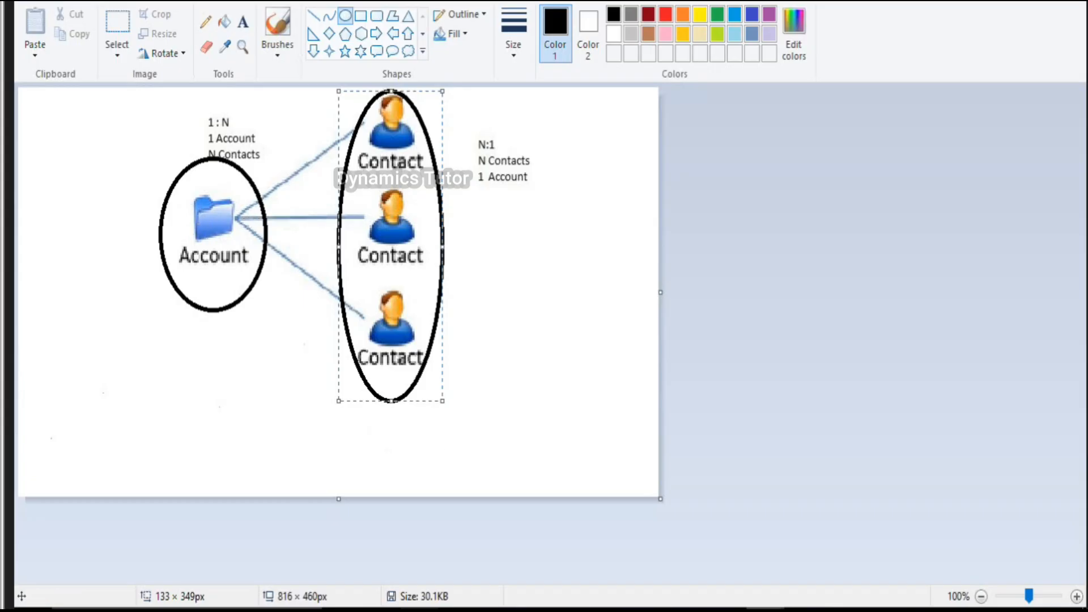
{"action": "left_click", "coordinate": [420, 610]}
{"action": "left_click", "coordinate": [765, 610]}
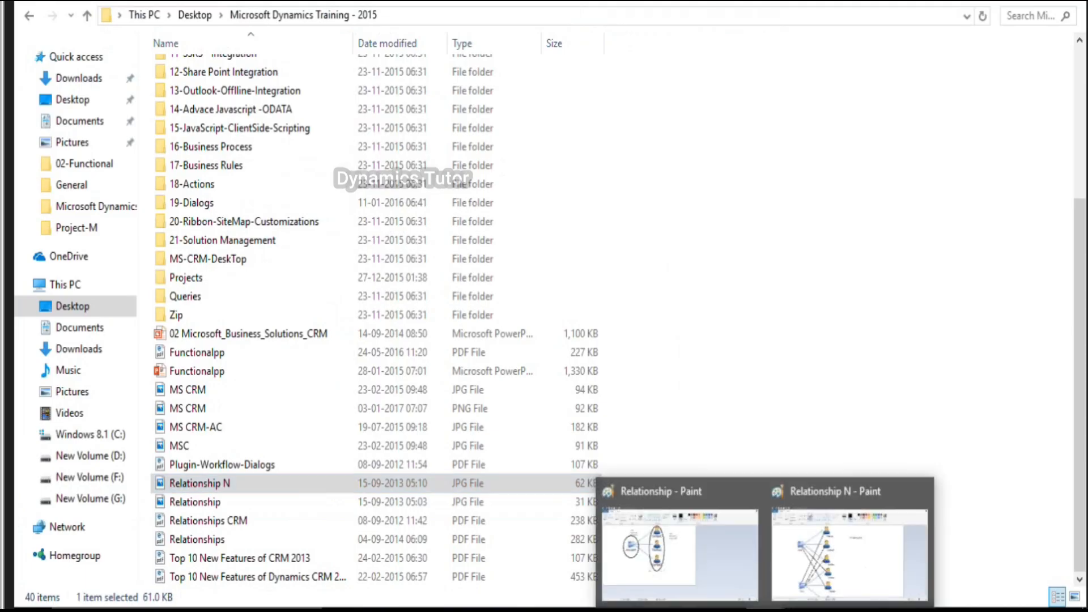
{"action": "left_click", "coordinate": [861, 563]}
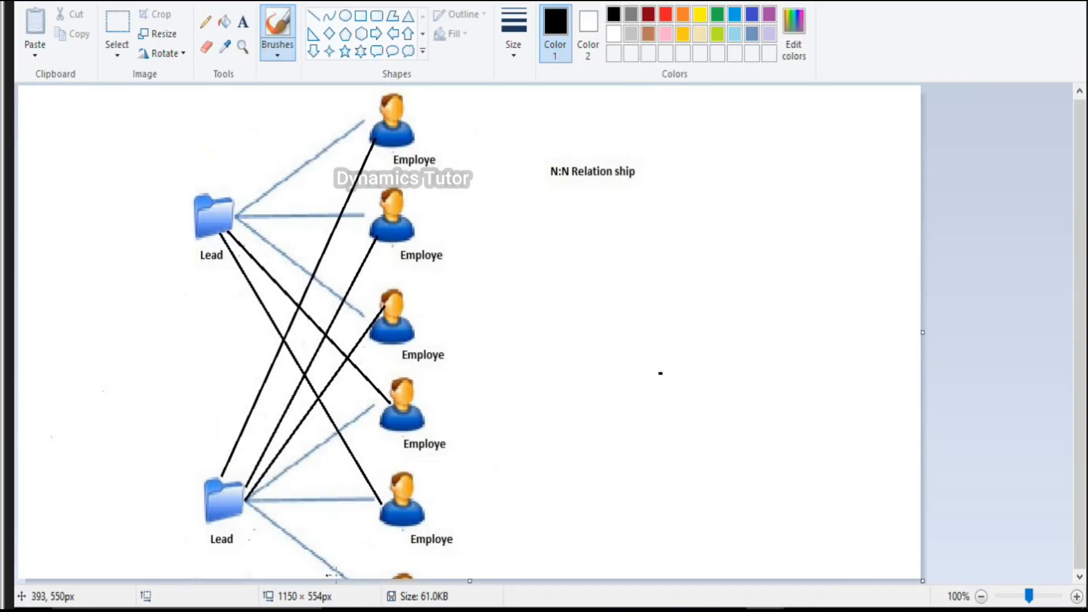
{"action": "left_click", "coordinate": [420, 610]}
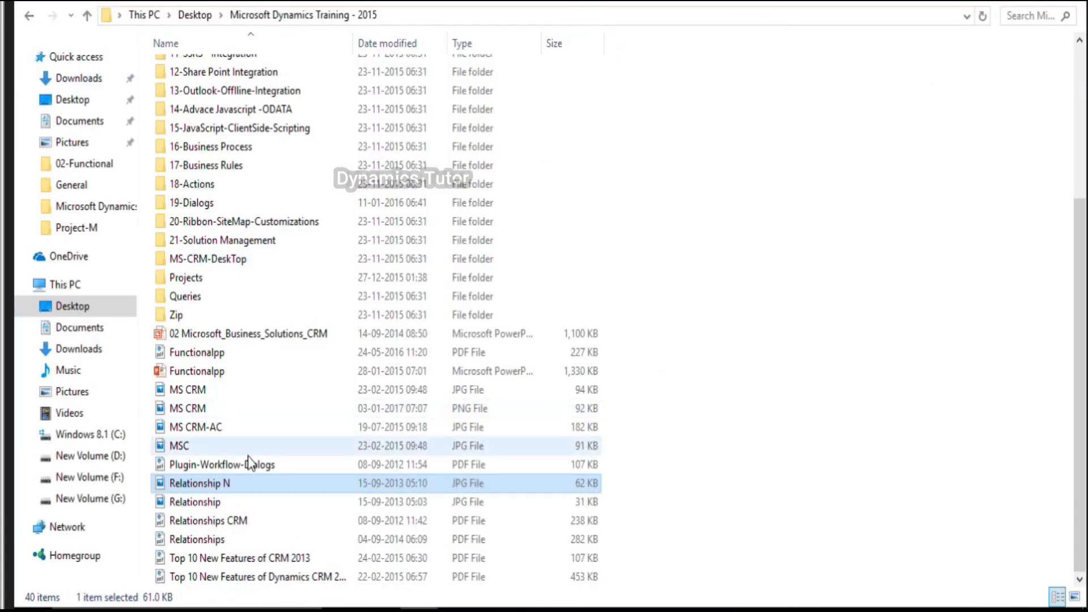
Step: Open Relationships CRM.pdf in Edge and scroll down to the relationship types table
{"action": "double_click", "coordinate": [230, 525]}
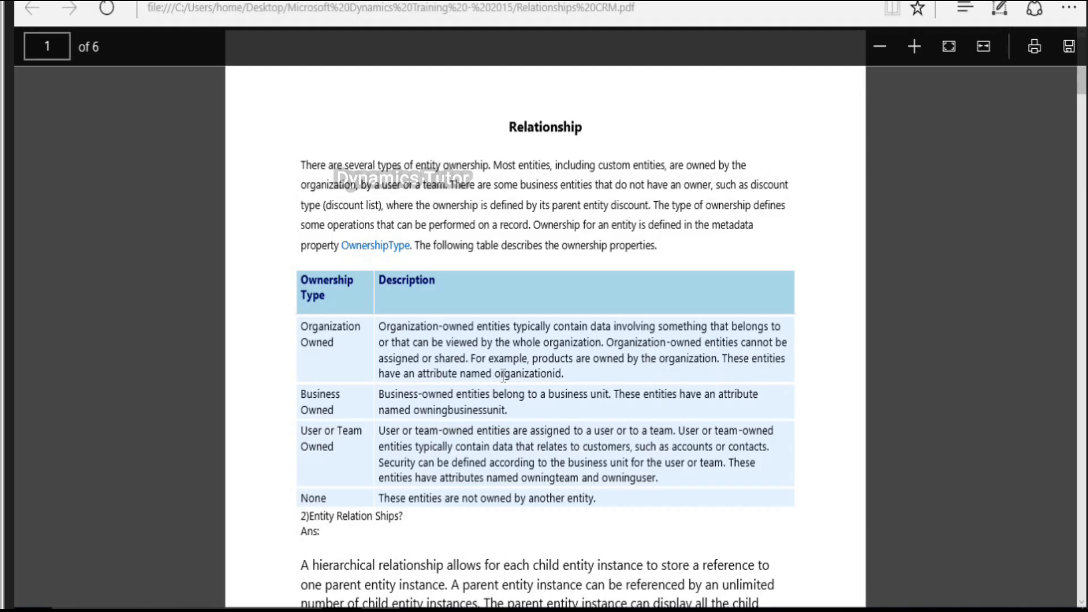
{"action": "scroll", "coordinate": [503, 376], "scroll_direction": "down", "scroll_amount": 1}
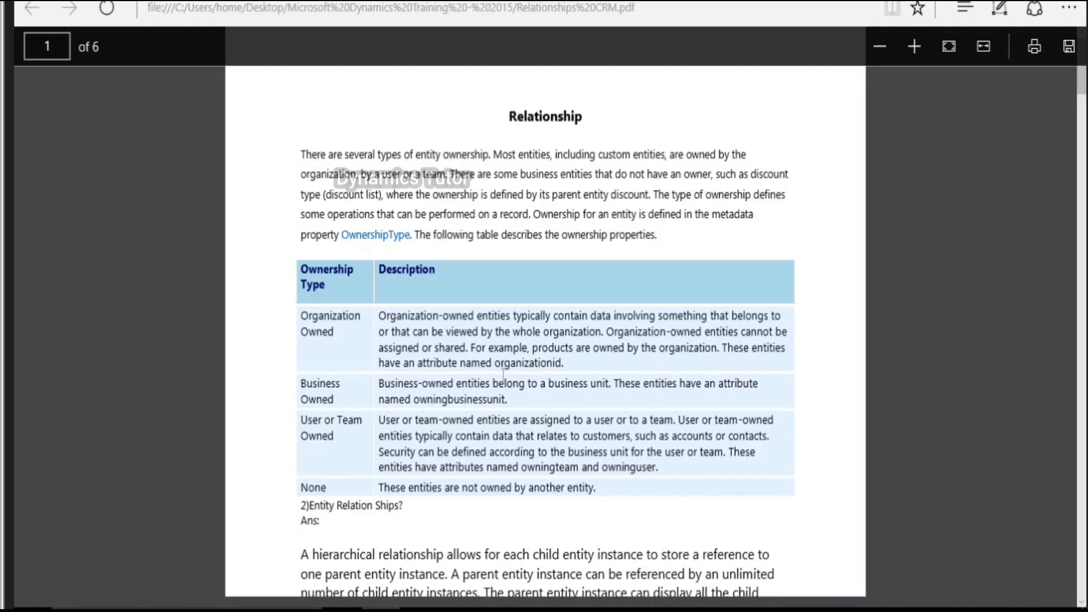
{"action": "scroll", "coordinate": [503, 376], "scroll_direction": "down", "scroll_amount": 15}
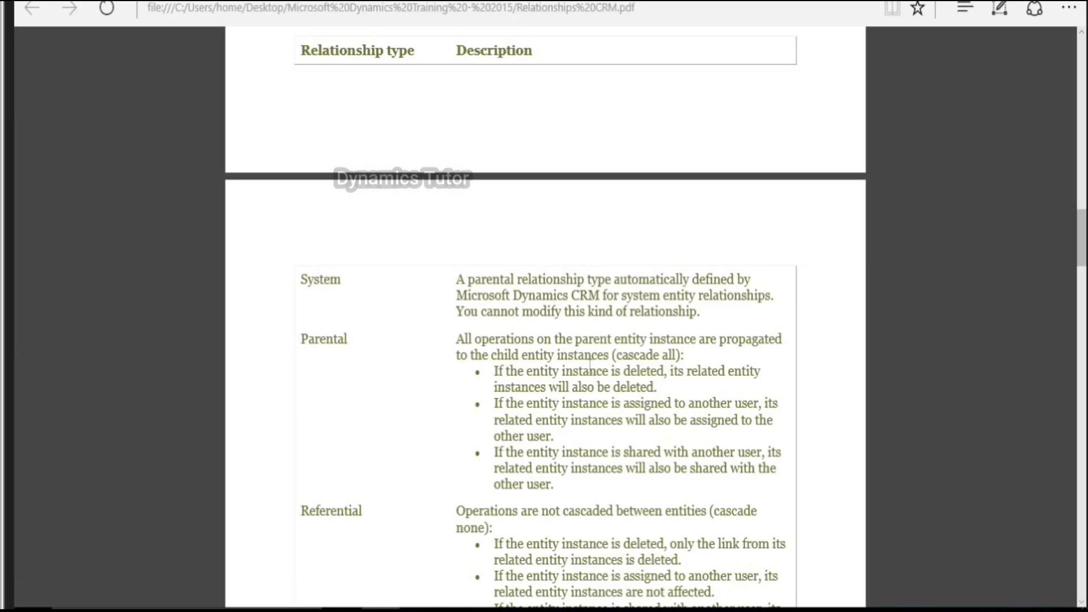
Step: Highlight the Parental cascade-all line, then the Parental bullet about deletion
{"action": "left_click_drag", "start_coordinate": [461, 355], "coordinate": [687, 357]}
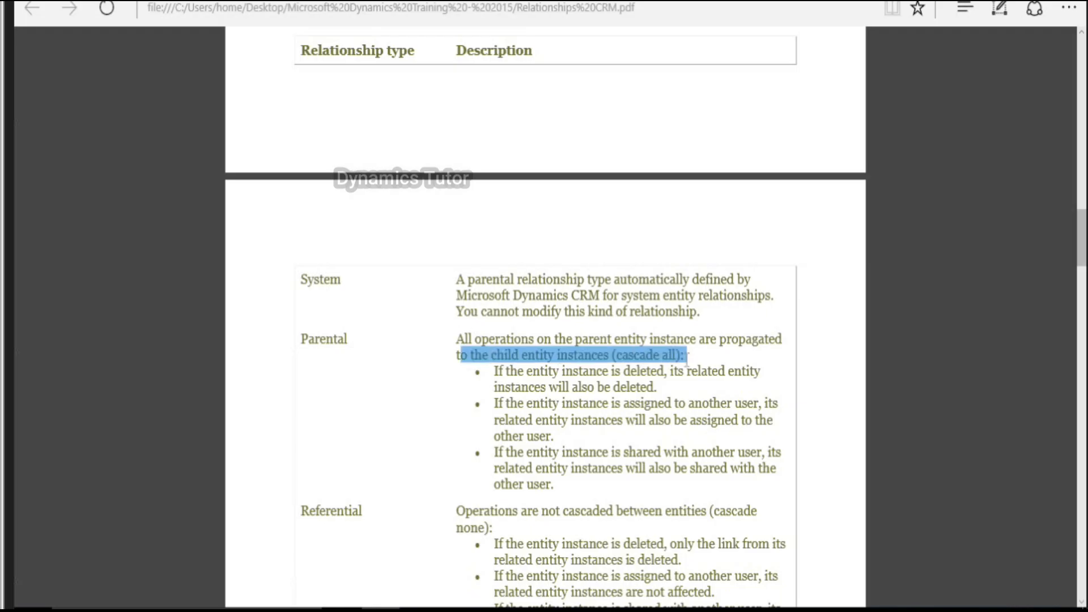
{"action": "left_click", "coordinate": [496, 365]}
{"action": "left_click_drag", "start_coordinate": [494, 368], "coordinate": [673, 392]}
Step: Compare with the Account and Contact diagram, highlight the Parental assigning bullet, and start assigning the employee record
{"action": "mouse_move", "coordinate": [766, 610]}
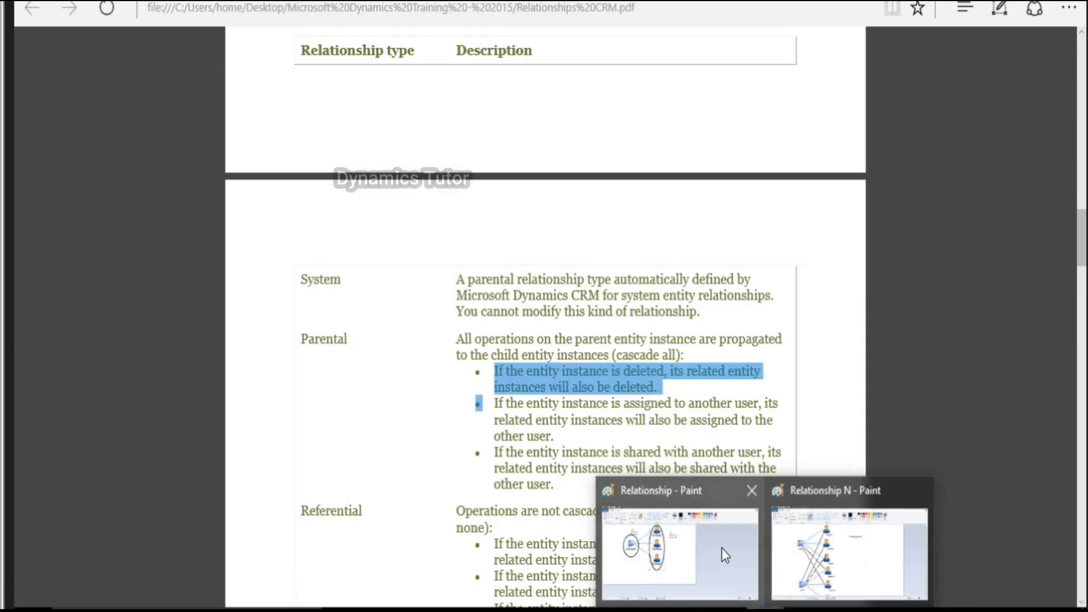
{"action": "left_click", "coordinate": [722, 549]}
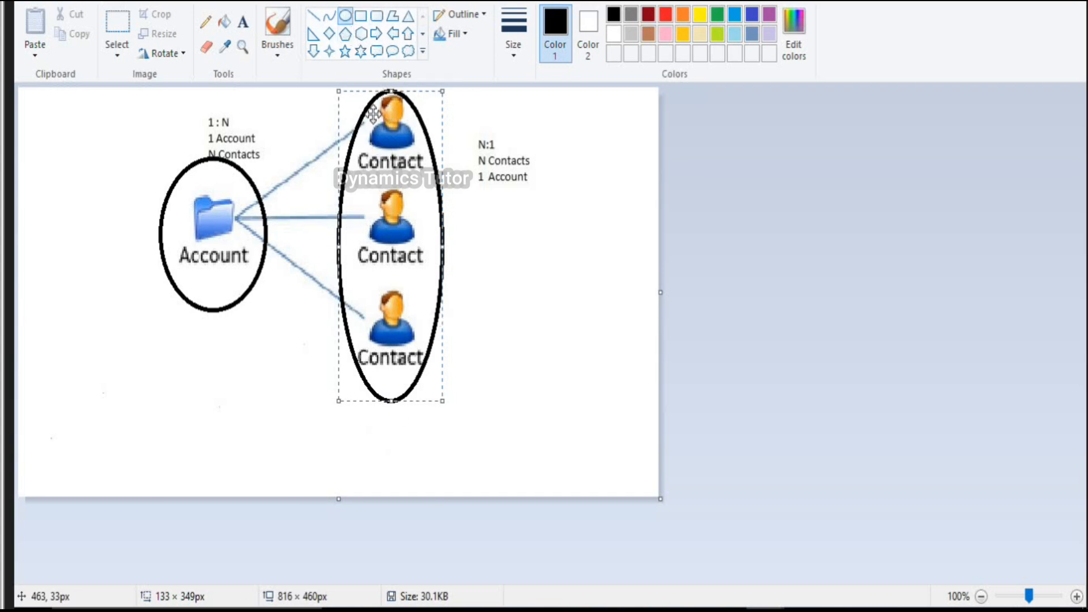
{"action": "left_click", "coordinate": [381, 610]}
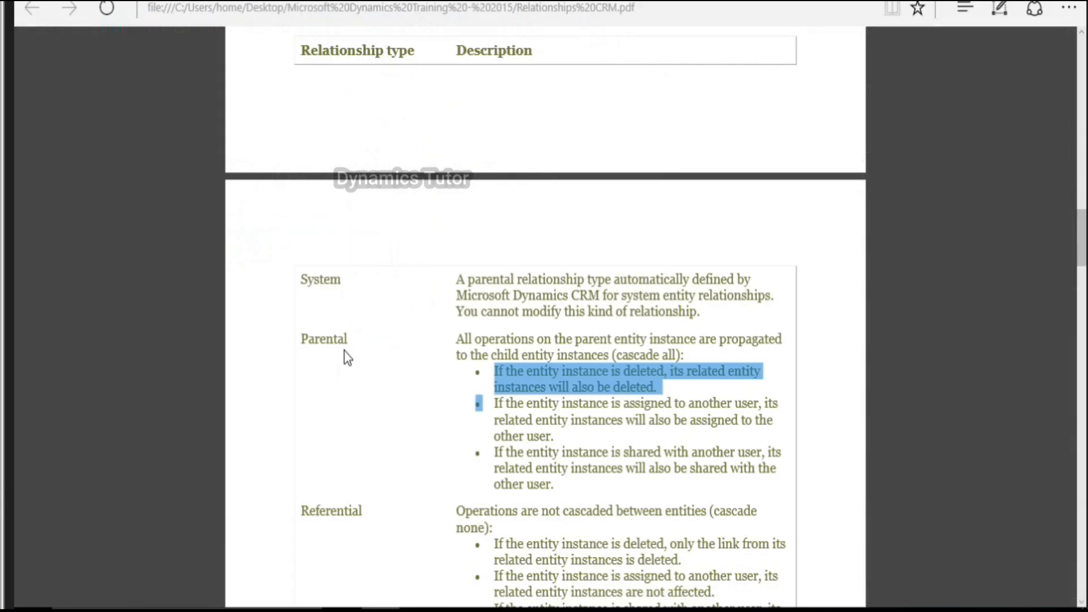
{"action": "left_click_drag", "start_coordinate": [494, 404], "coordinate": [622, 433]}
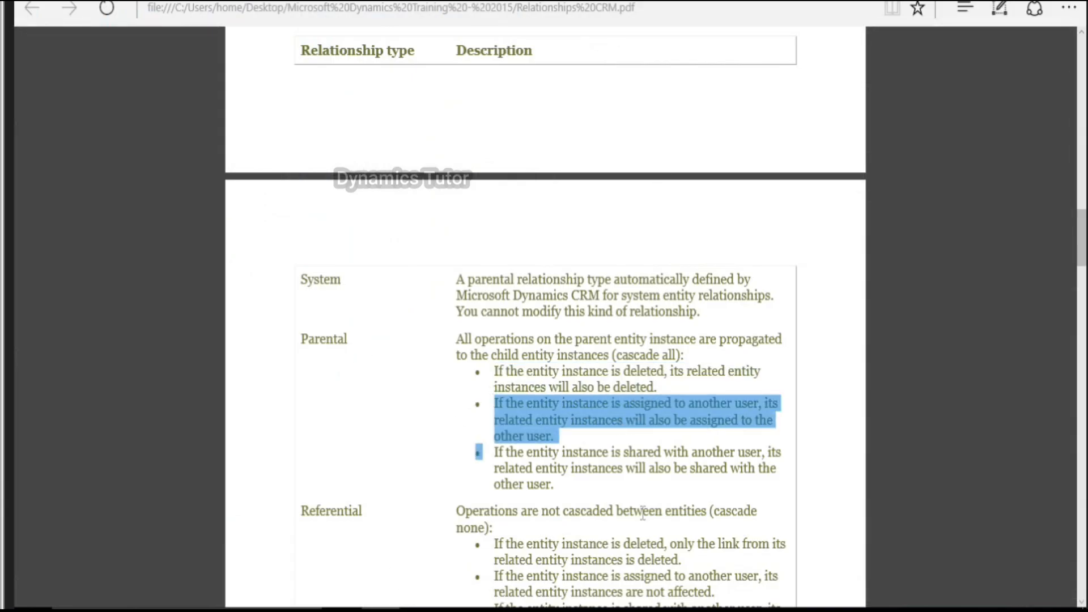
{"action": "left_click", "coordinate": [688, 610]}
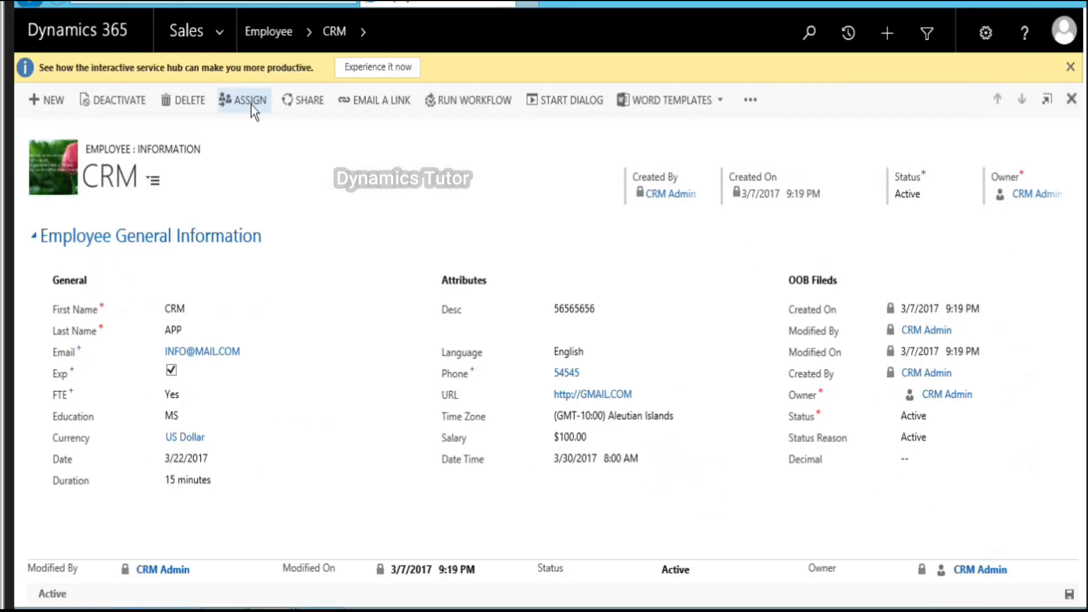
{"action": "left_click", "coordinate": [251, 104]}
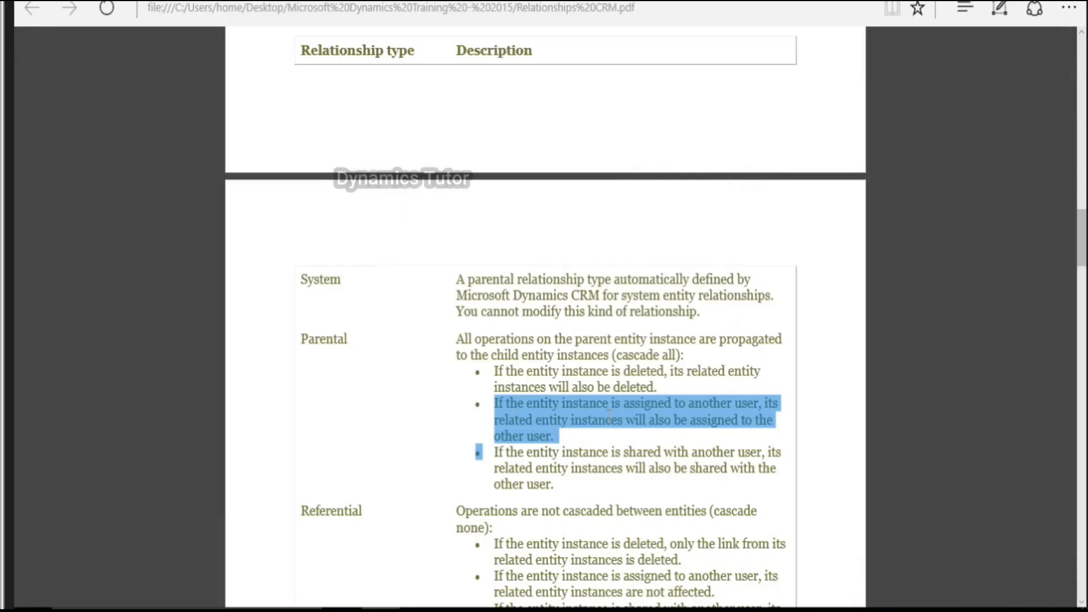
Step: Highlight the Parental bullet about sharing, scroll further down the PDF and clear the highlight
{"action": "left_click_drag", "start_coordinate": [479, 452], "coordinate": [598, 484]}
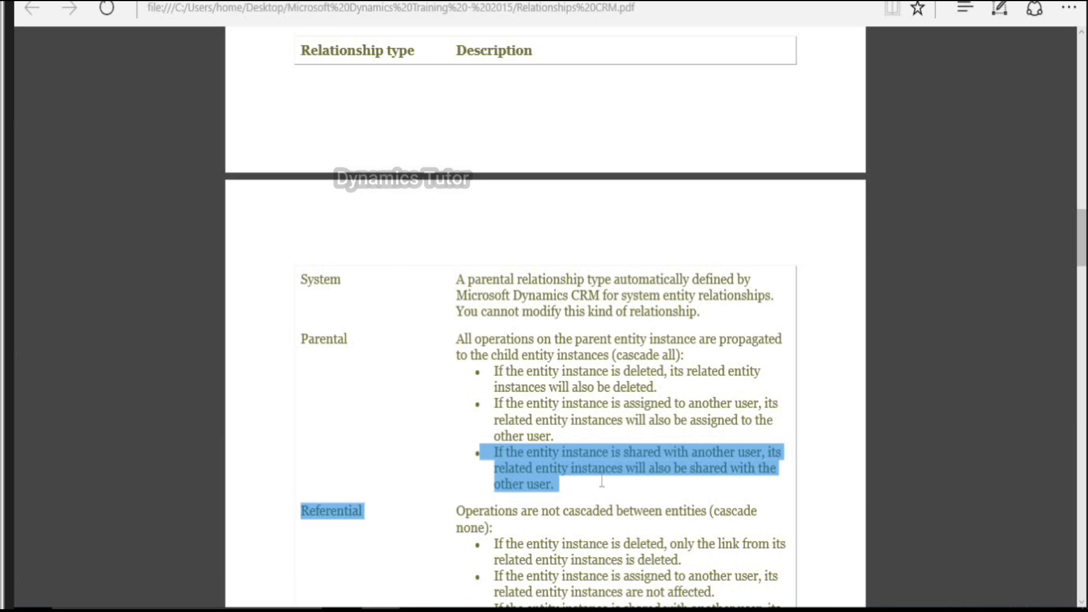
{"action": "scroll", "coordinate": [602, 480], "scroll_direction": "down", "scroll_amount": 1}
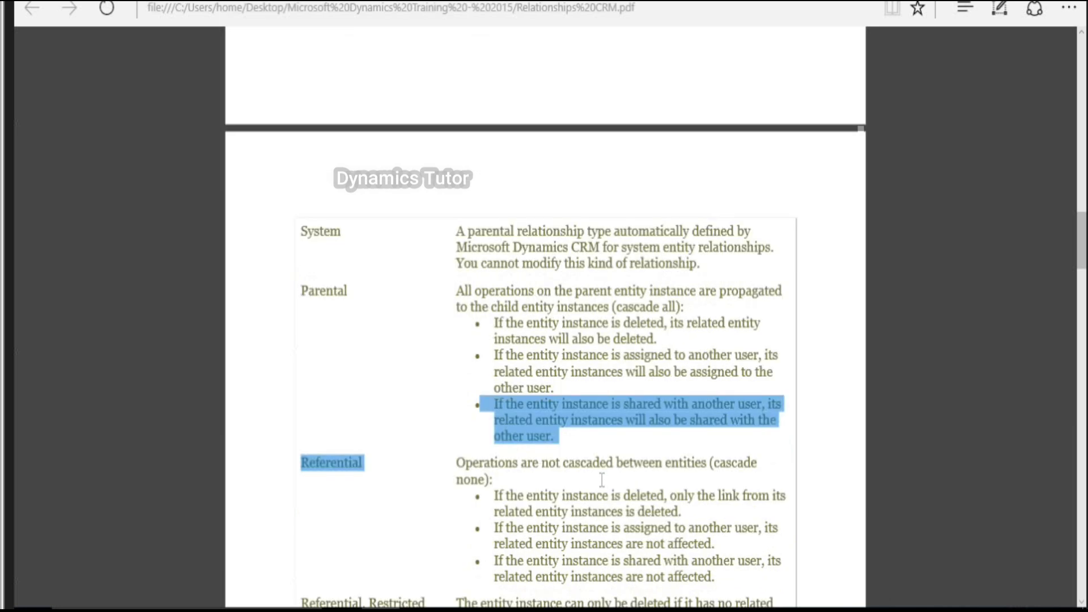
{"action": "scroll", "coordinate": [602, 480], "scroll_direction": "down", "scroll_amount": 4}
{"action": "left_click", "coordinate": [361, 282]}
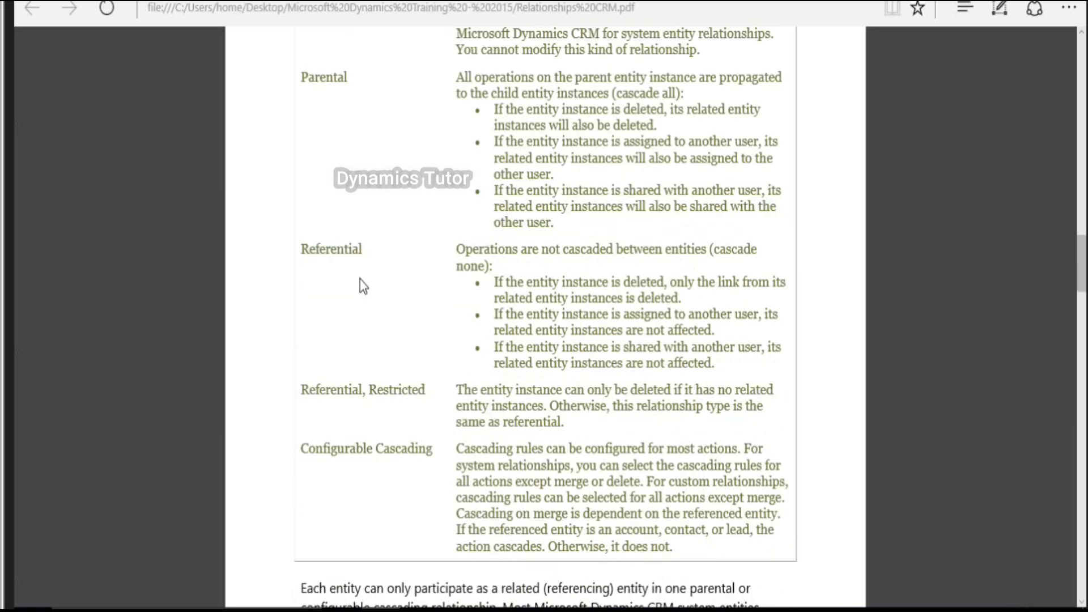
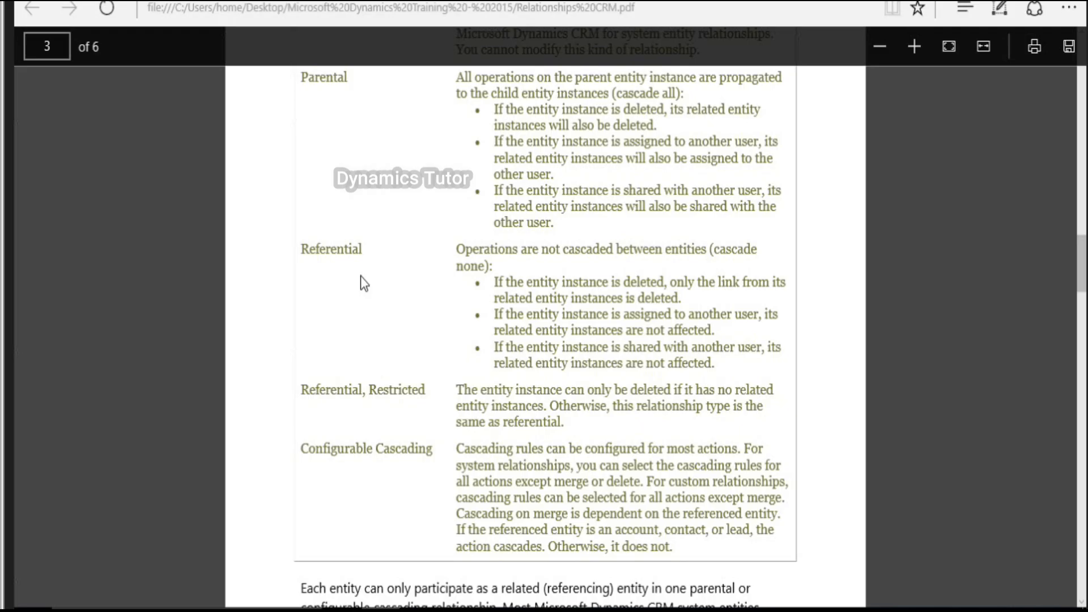
Step: Scroll to the cascading rules table on page 4 and compare it with the Account–Contact diagram
{"action": "scroll", "coordinate": [362, 277], "scroll_direction": "down", "scroll_amount": 1}
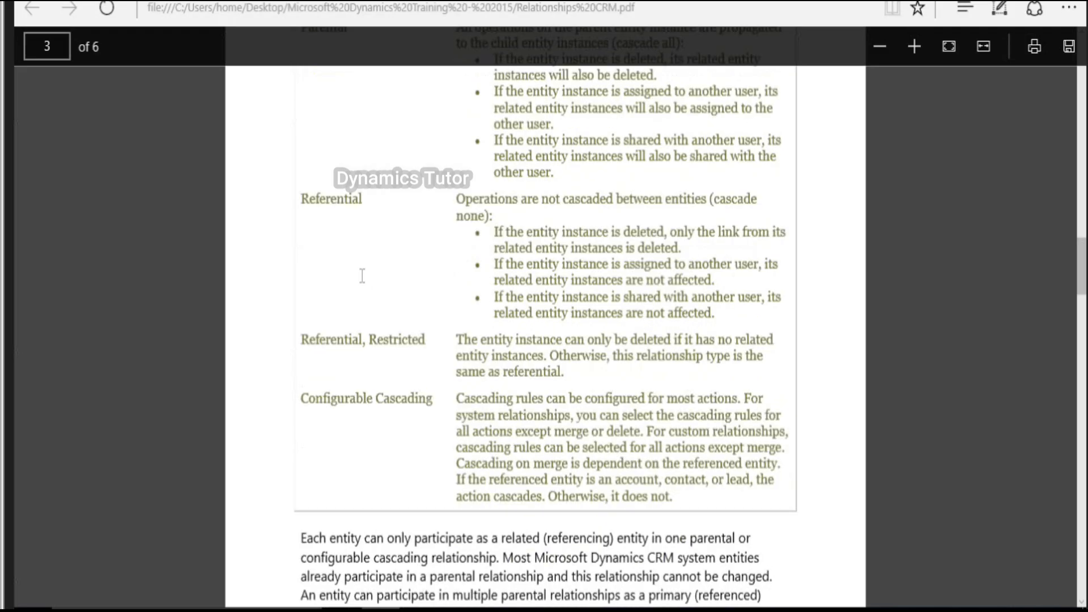
{"action": "left_click_drag", "start_coordinate": [301, 166], "coordinate": [492, 430]}
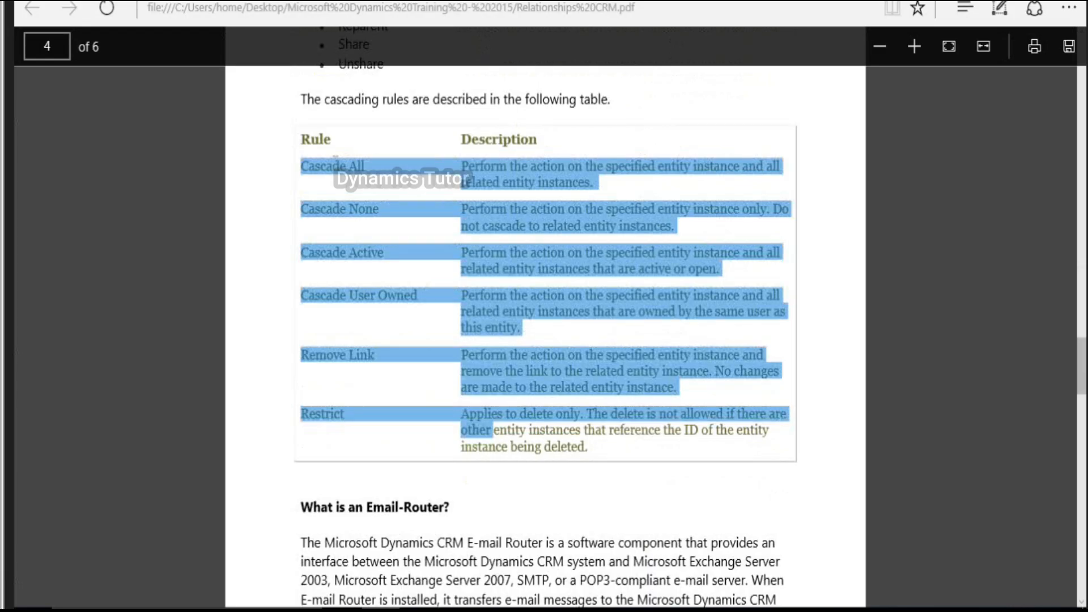
{"action": "left_click", "coordinate": [335, 160]}
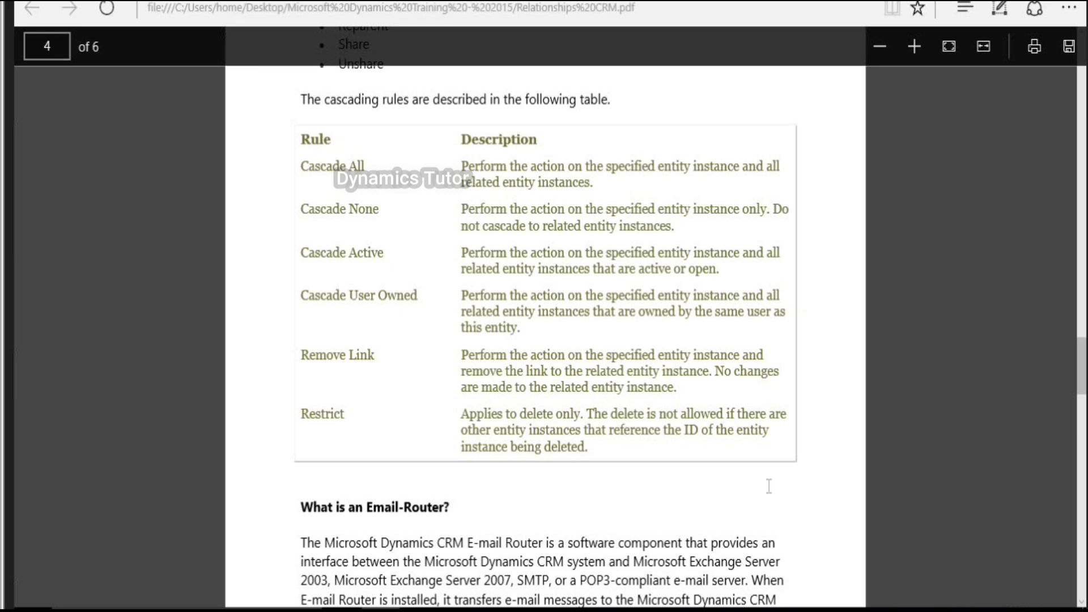
{"action": "mouse_move", "coordinate": [766, 611]}
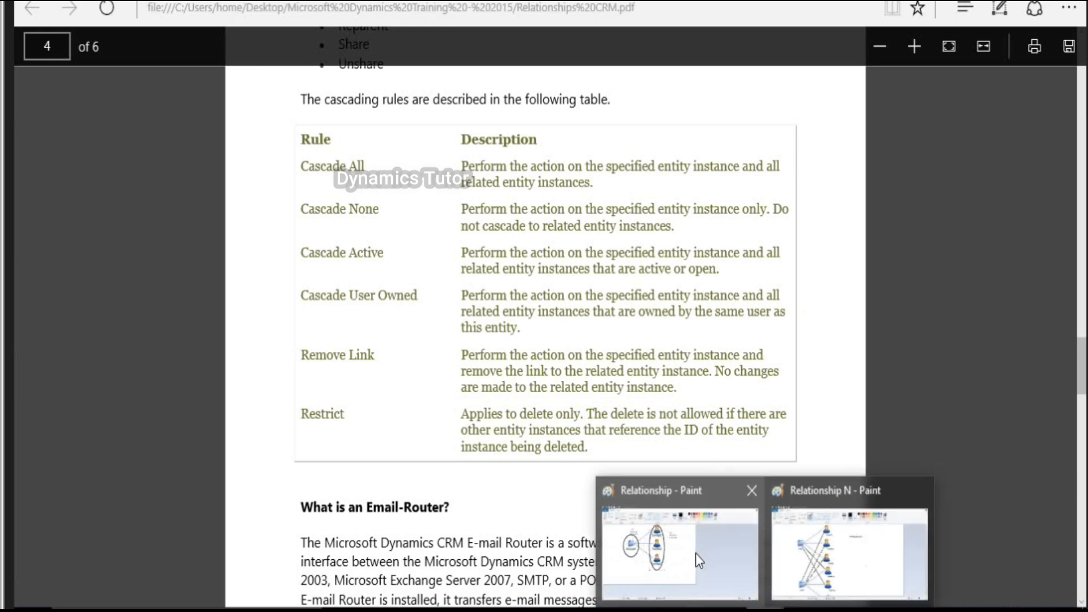
{"action": "left_click", "coordinate": [696, 554]}
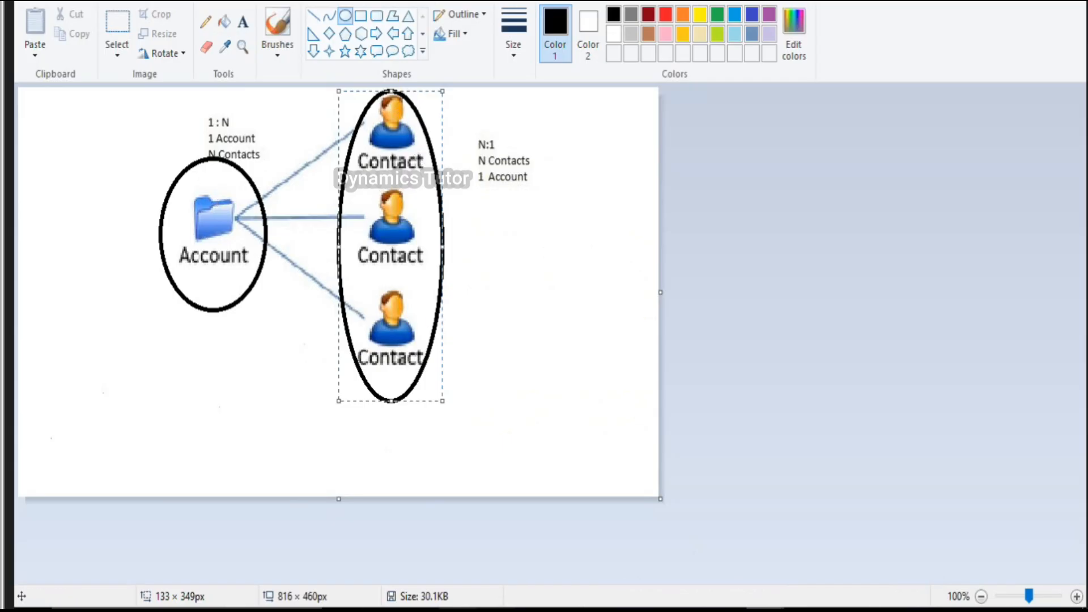
{"action": "left_click", "coordinate": [382, 610]}
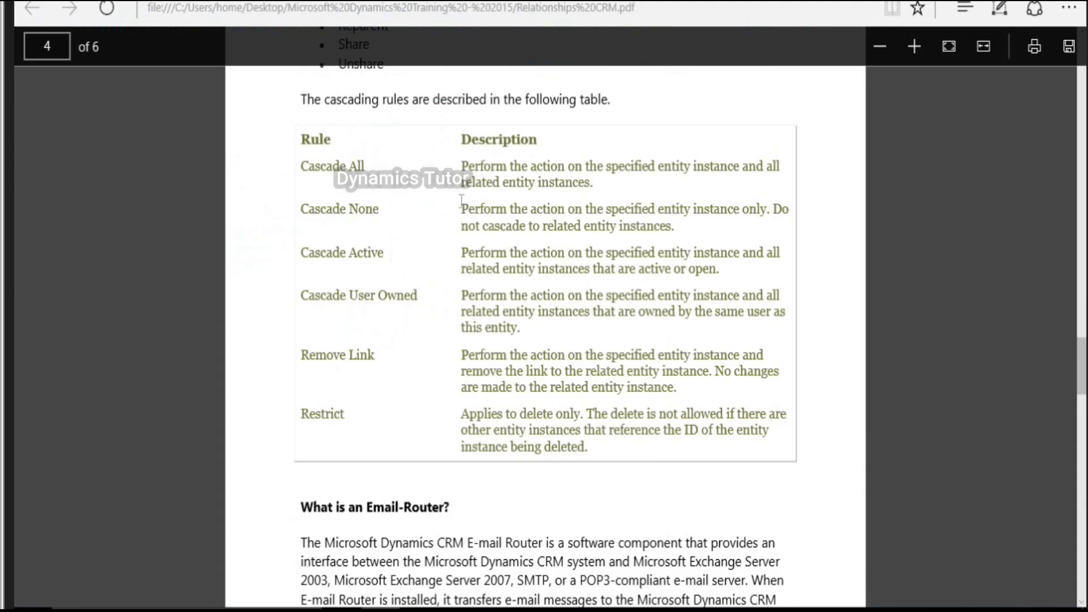
Step: Highlight the Cascade None and Cascade Active rule descriptions, checking the diagram in between
{"action": "left_click_drag", "start_coordinate": [463, 201], "coordinate": [734, 226]}
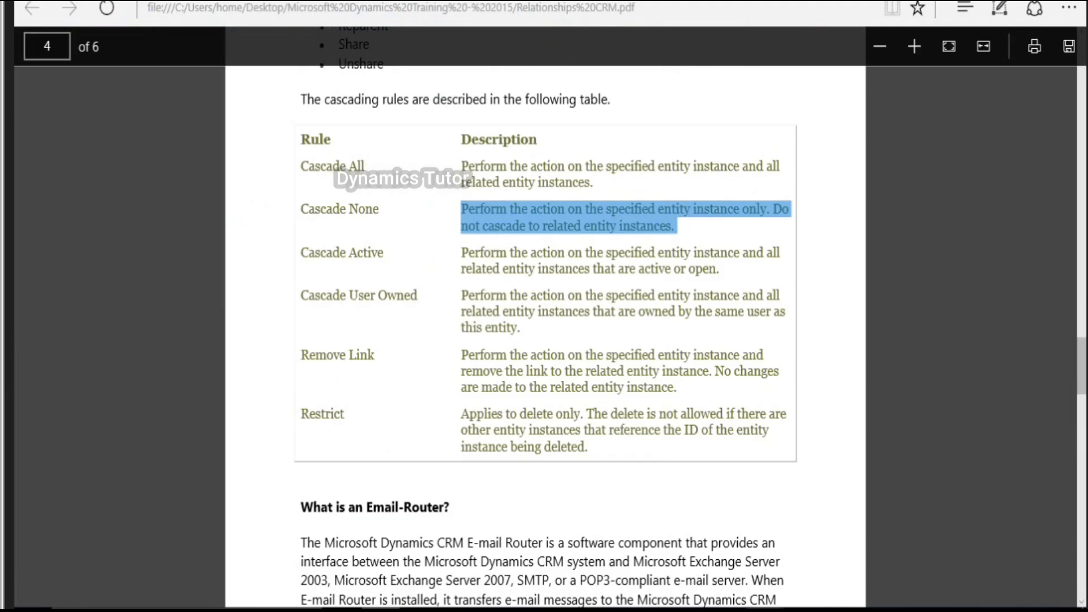
{"action": "mouse_move", "coordinate": [765, 611]}
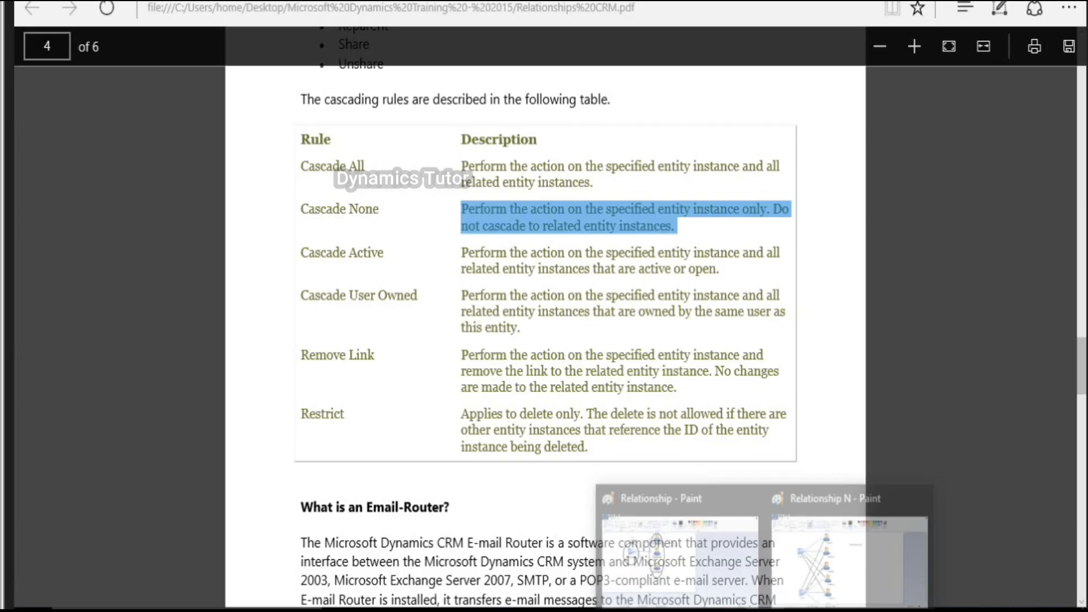
{"action": "left_click", "coordinate": [679, 553]}
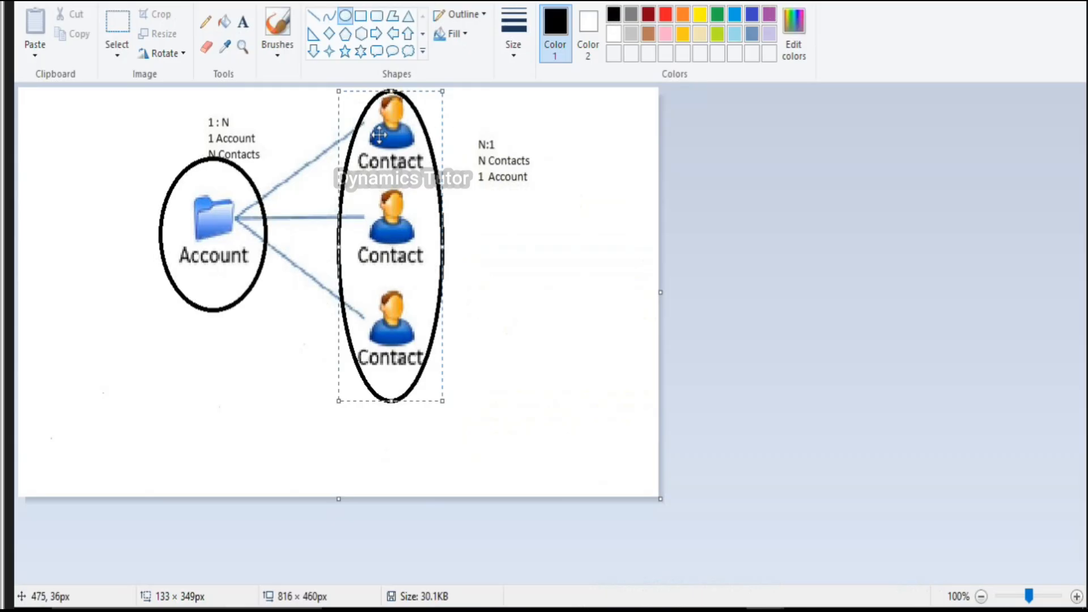
{"action": "left_click", "coordinate": [381, 610]}
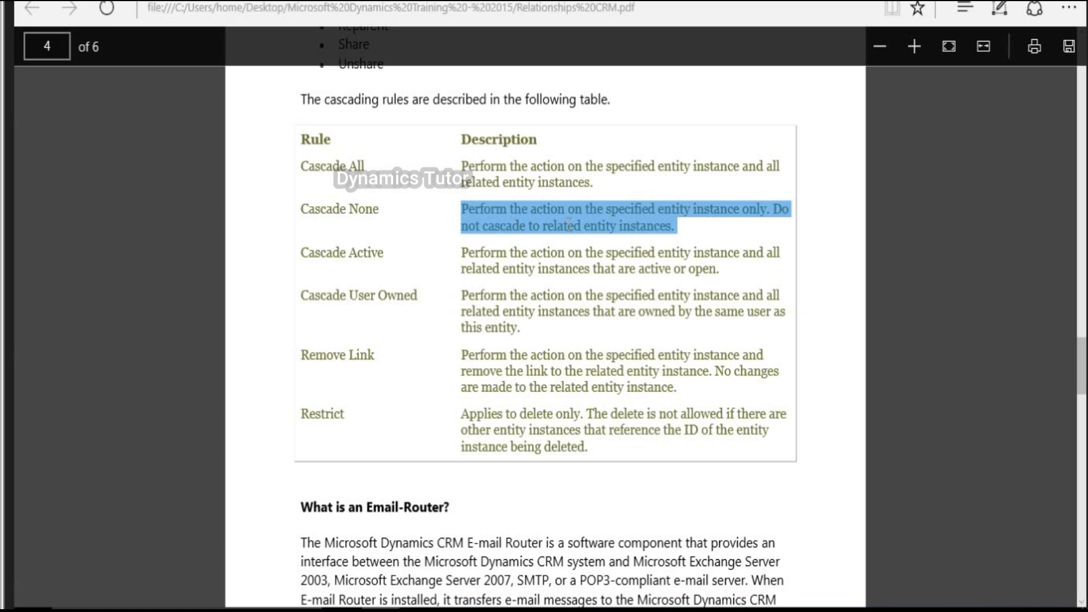
{"action": "triple_click", "coordinate": [391, 252]}
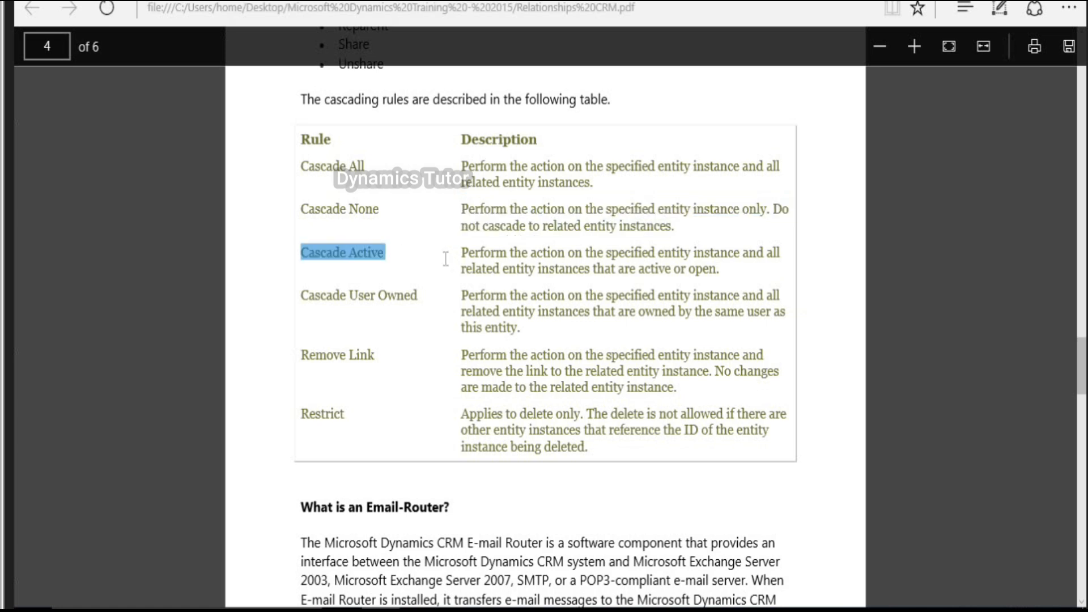
{"action": "mouse_move", "coordinate": [446, 257]}
{"action": "left_mouse_down"}
{"action": "mouse_move", "coordinate": [705, 272]}
{"action": "mouse_move", "coordinate": [463, 251]}
{"action": "left_mouse_up"}
{"action": "left_click", "coordinate": [706, 274]}
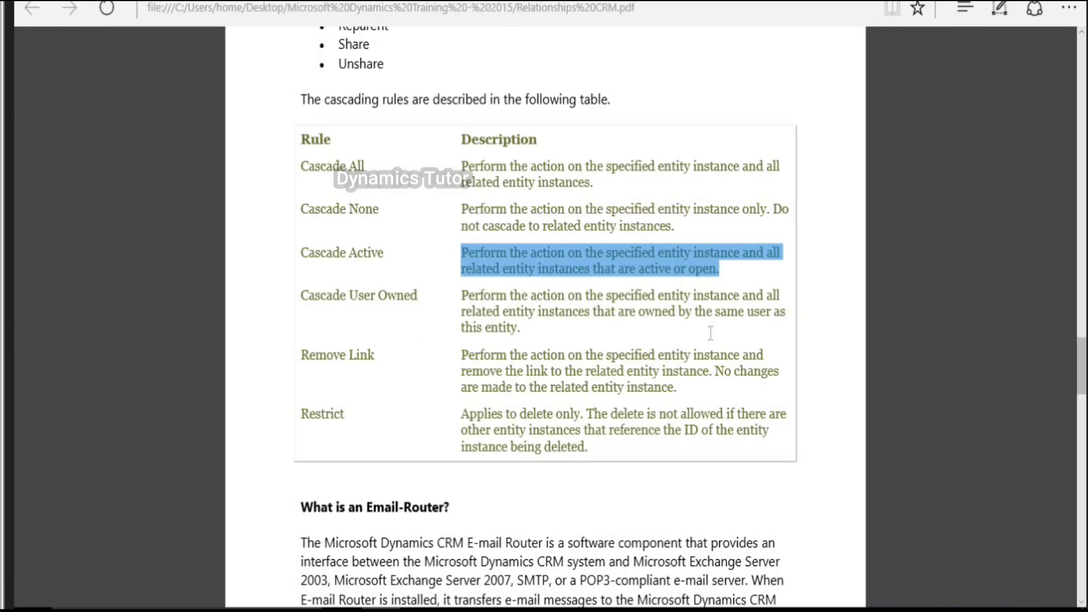
Step: Highlight the Cascade User Owned and Remove Link rule descriptions in the PDF
{"action": "mouse_move", "coordinate": [727, 609]}
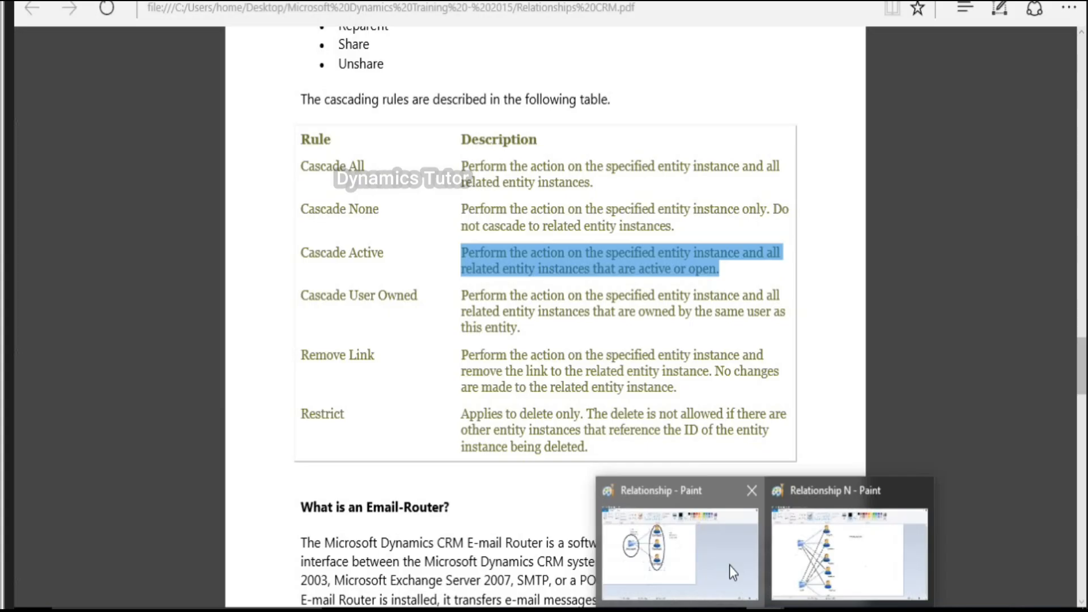
{"action": "left_click", "coordinate": [729, 566]}
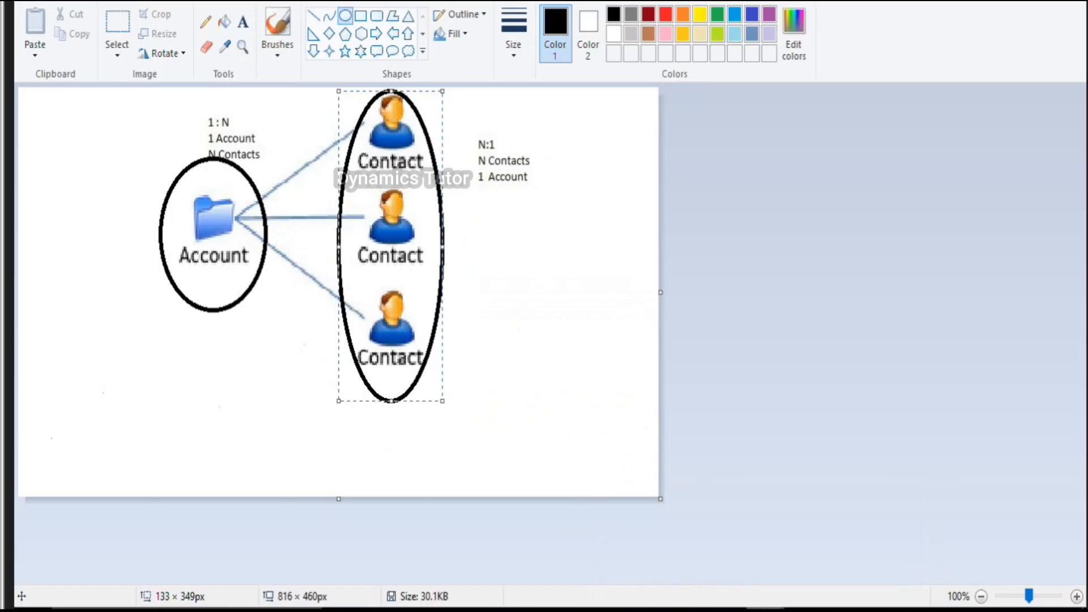
{"action": "mouse_move", "coordinate": [805, 590]}
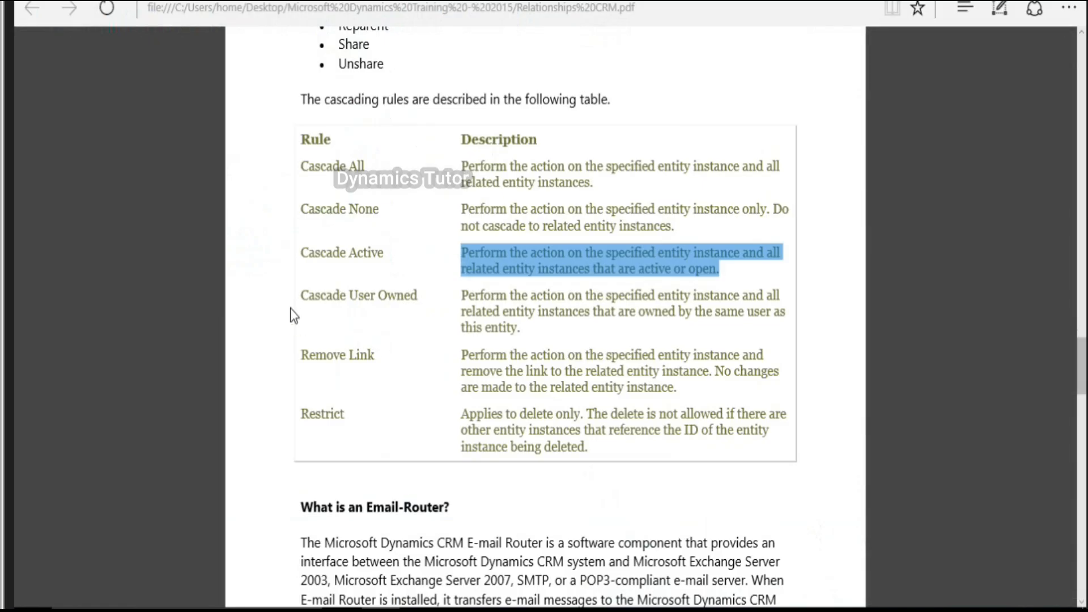
{"action": "mouse_move", "coordinate": [300, 295]}
{"action": "left_mouse_down"}
{"action": "mouse_move", "coordinate": [419, 298]}
{"action": "mouse_move", "coordinate": [546, 319]}
{"action": "mouse_move", "coordinate": [556, 334]}
{"action": "left_mouse_up"}
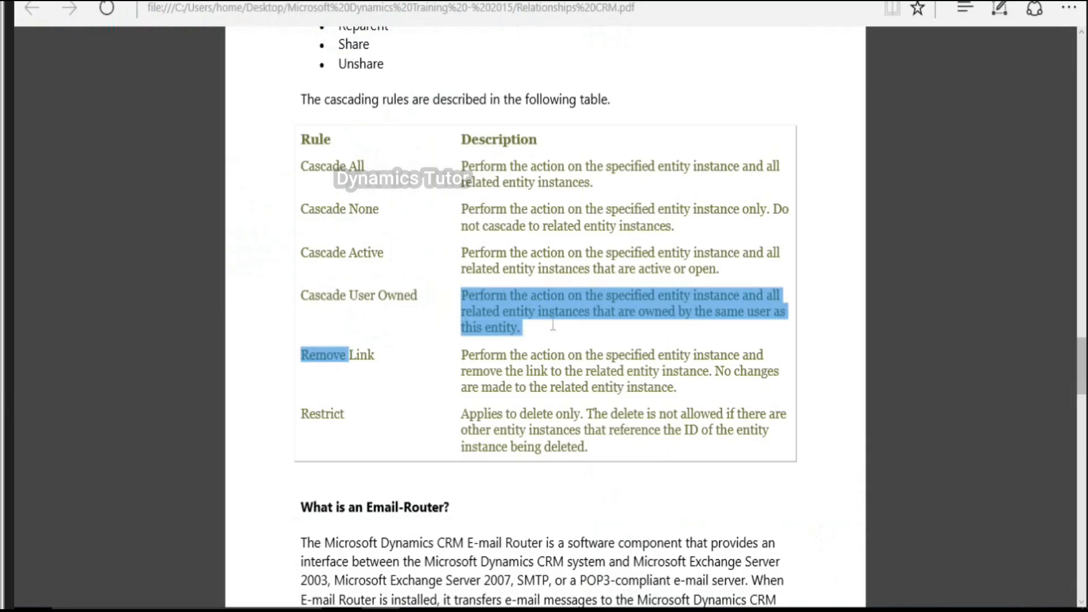
{"action": "left_click", "coordinate": [556, 327]}
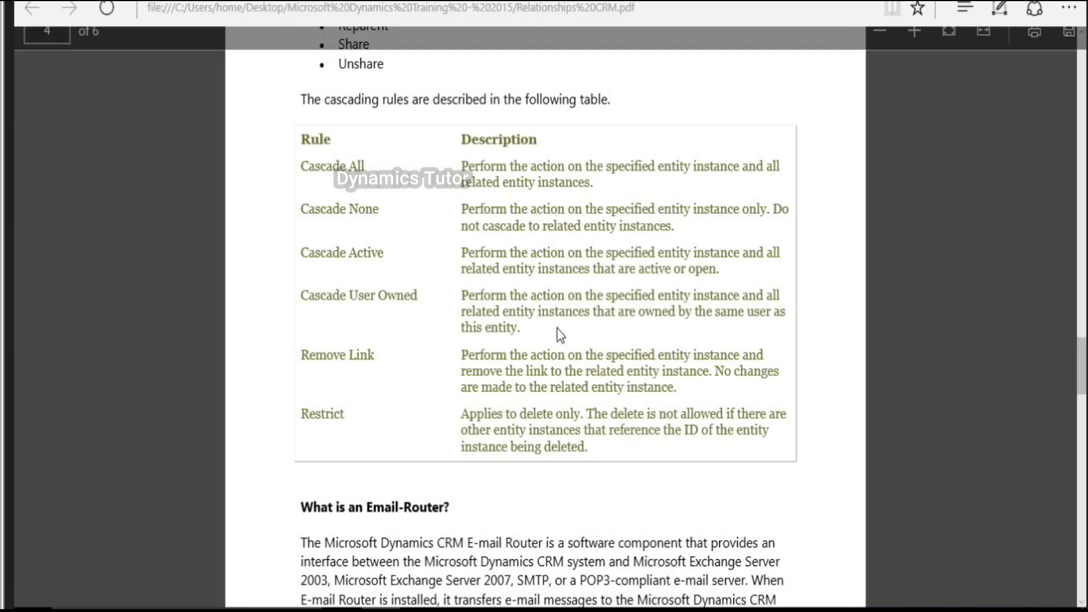
{"action": "left_click_drag", "start_coordinate": [301, 354], "coordinate": [382, 357]}
{"action": "left_click", "coordinate": [462, 358]}
{"action": "left_click_drag", "start_coordinate": [462, 358], "coordinate": [662, 399]}
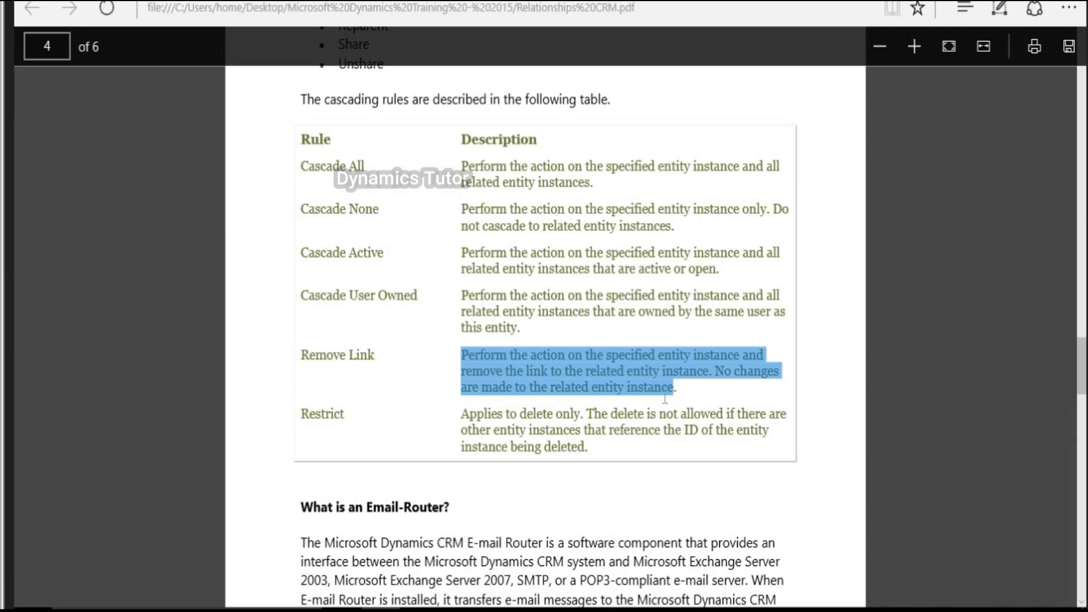
Step: Adjust the highlighted text around the Remove Link and Restrict rules
{"action": "scroll", "coordinate": [665, 400], "scroll_direction": "up", "scroll_amount": 1}
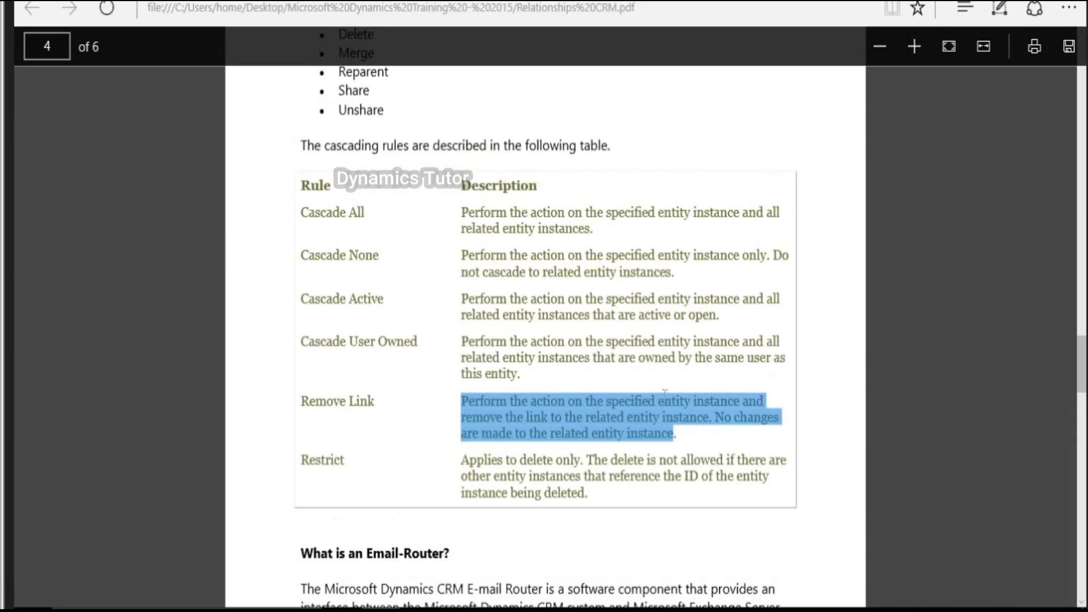
{"action": "left_click_drag", "start_coordinate": [665, 397], "coordinate": [495, 381]}
{"action": "scroll", "coordinate": [495, 381], "scroll_direction": "down", "scroll_amount": 1}
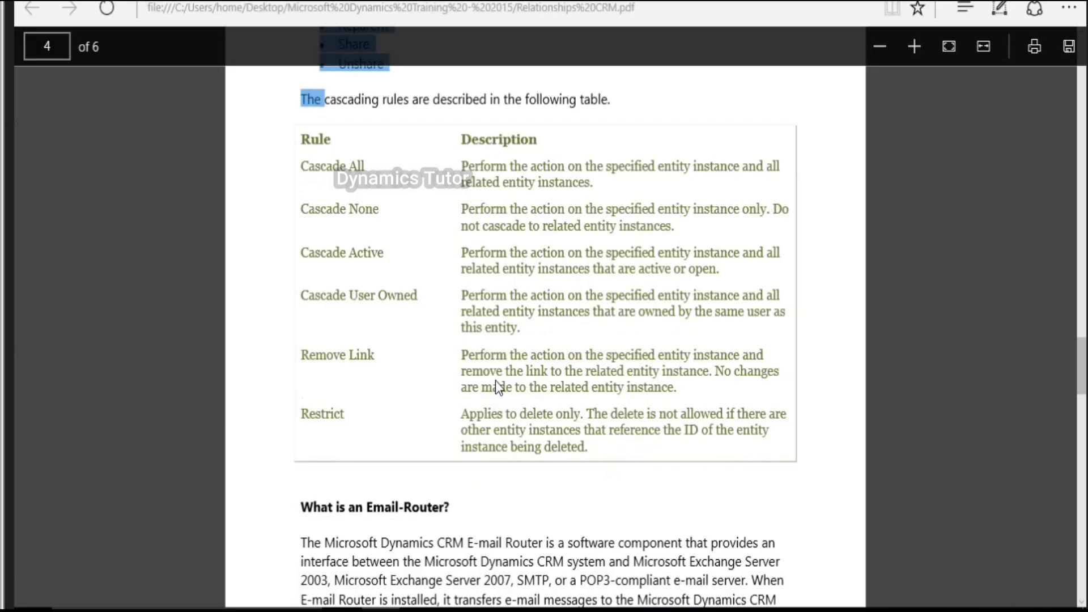
{"action": "scroll", "coordinate": [496, 385], "scroll_direction": "down", "scroll_amount": 2}
{"action": "left_click_drag", "start_coordinate": [587, 327], "coordinate": [732, 357]}
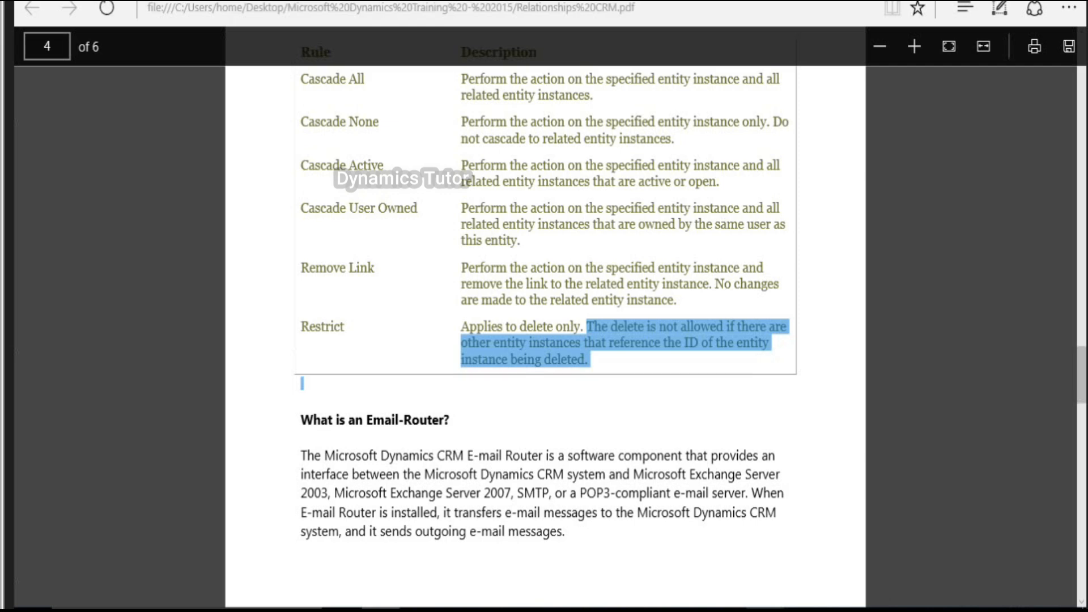
Step: Cross out Account in the Paint diagram with an X and return to the Dynamics 365 VM
{"action": "mouse_move", "coordinate": [765, 610]}
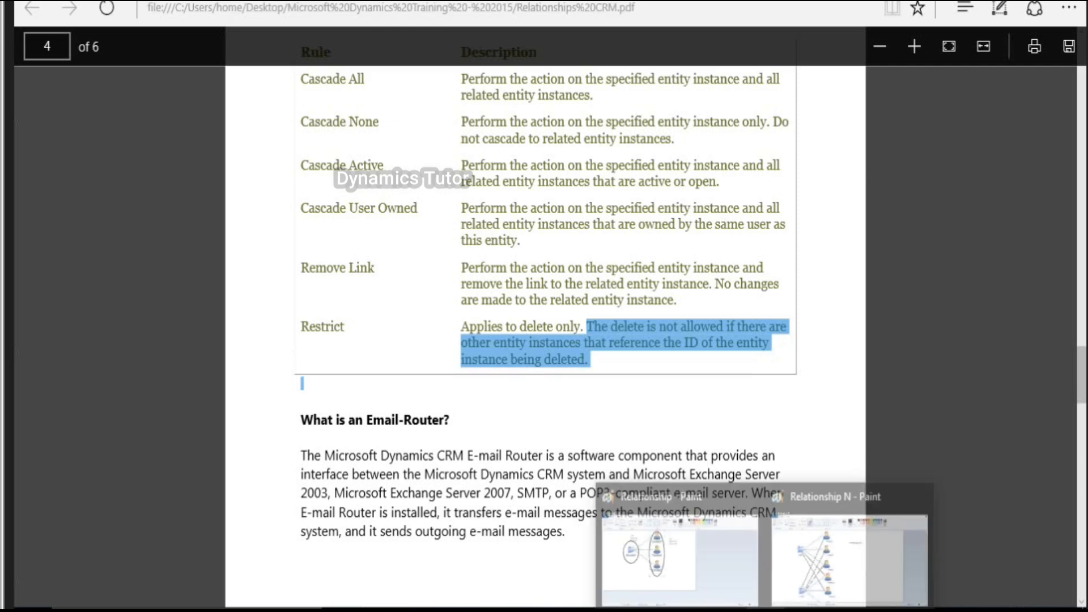
{"action": "left_click", "coordinate": [702, 559]}
{"action": "left_click_drag", "start_coordinate": [257, 183], "coordinate": [167, 290]}
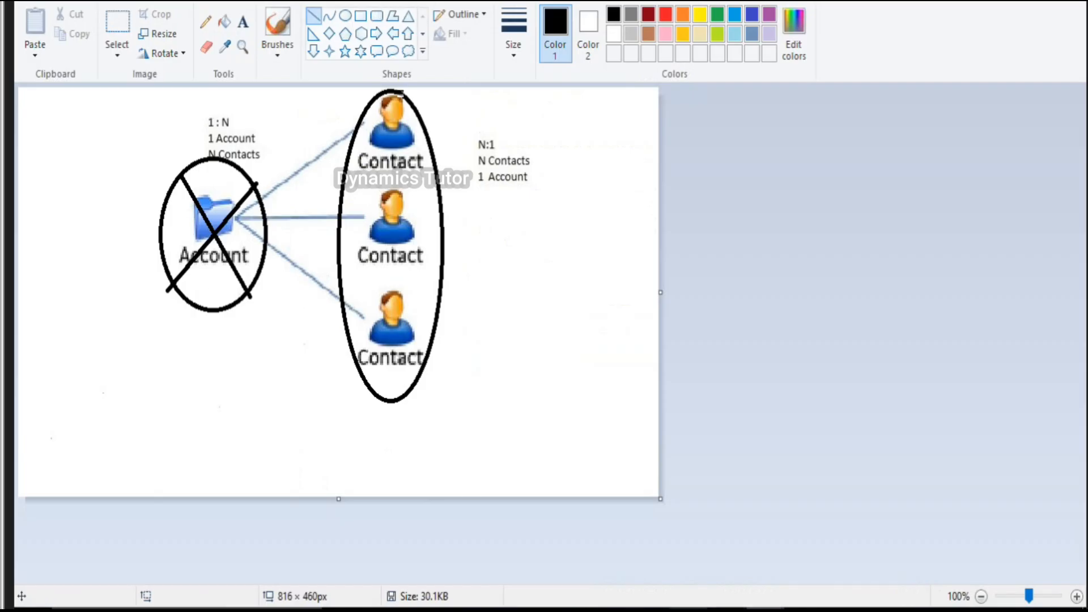
{"action": "key", "text": "alt+Tab"}
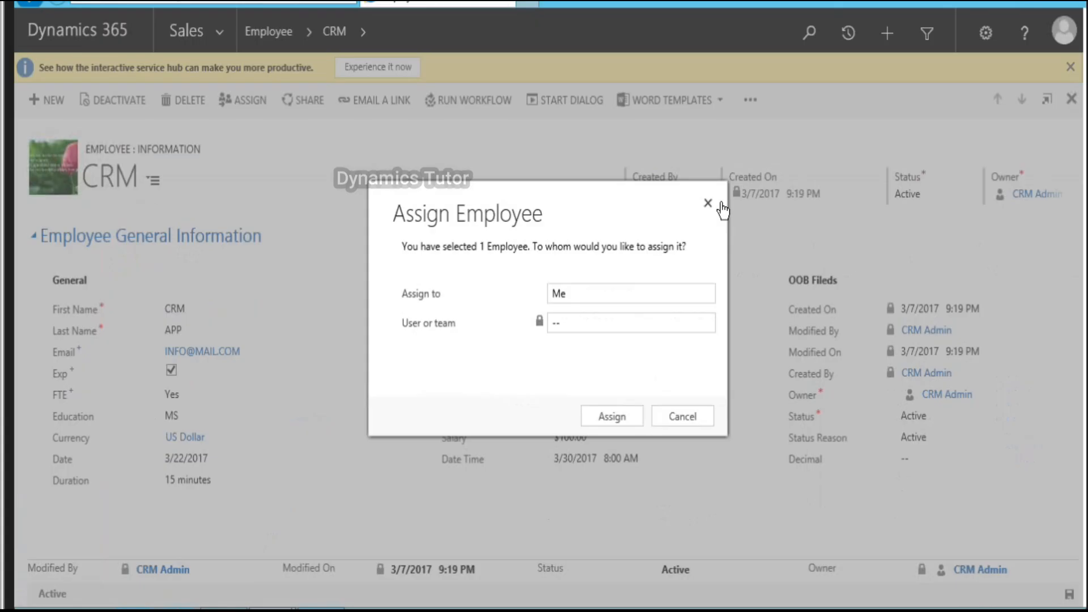
Step: Close the Assign Employee dialog and open the Default Solution from Settings > Customizations
{"action": "left_click", "coordinate": [721, 203]}
{"action": "left_click", "coordinate": [229, 35]}
{"action": "left_click", "coordinate": [553, 94]}
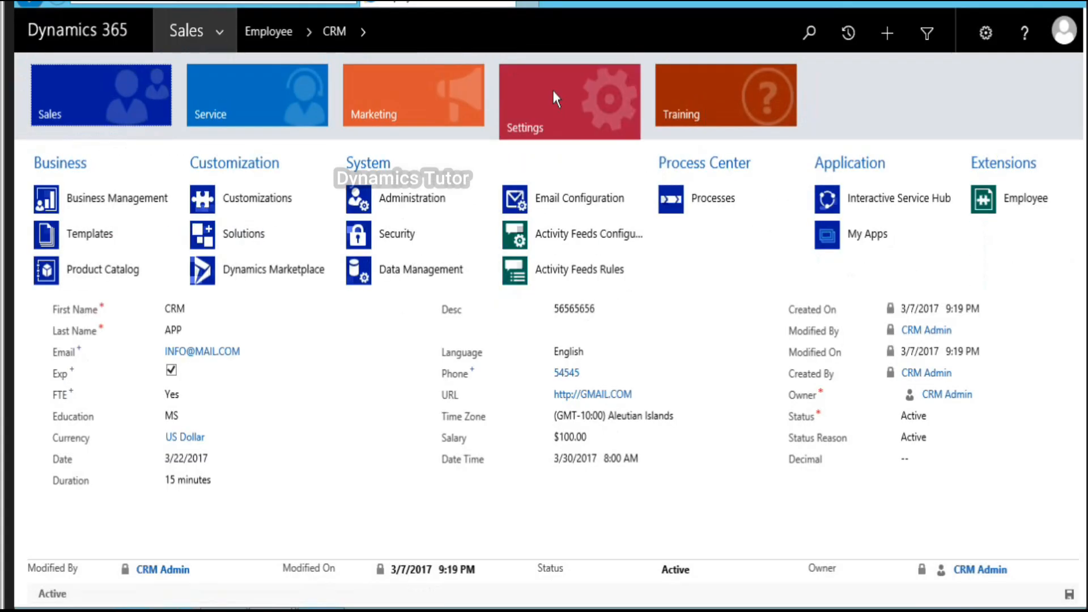
{"action": "left_click", "coordinate": [265, 200]}
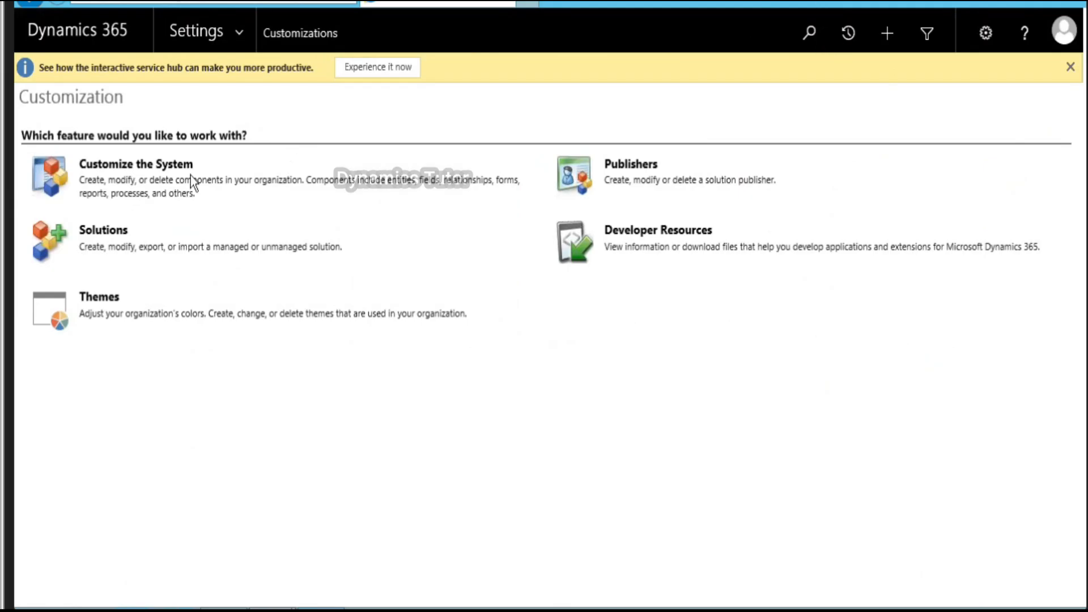
{"action": "left_click", "coordinate": [165, 167]}
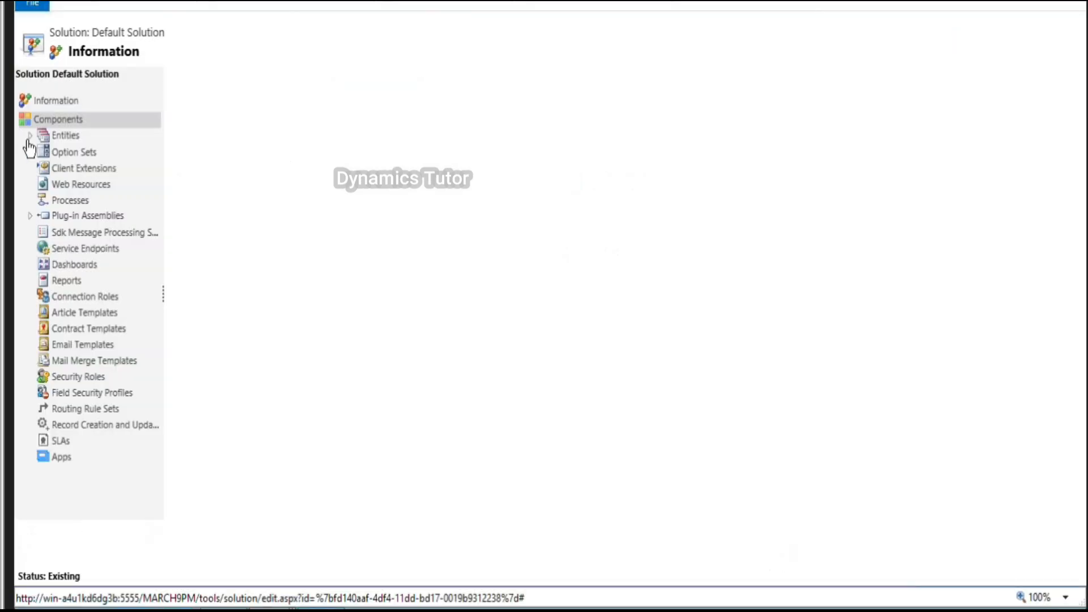
Step: Expand the Employee entity in the entity list and show its 1:N Relationships
{"action": "left_click", "coordinate": [28, 141]}
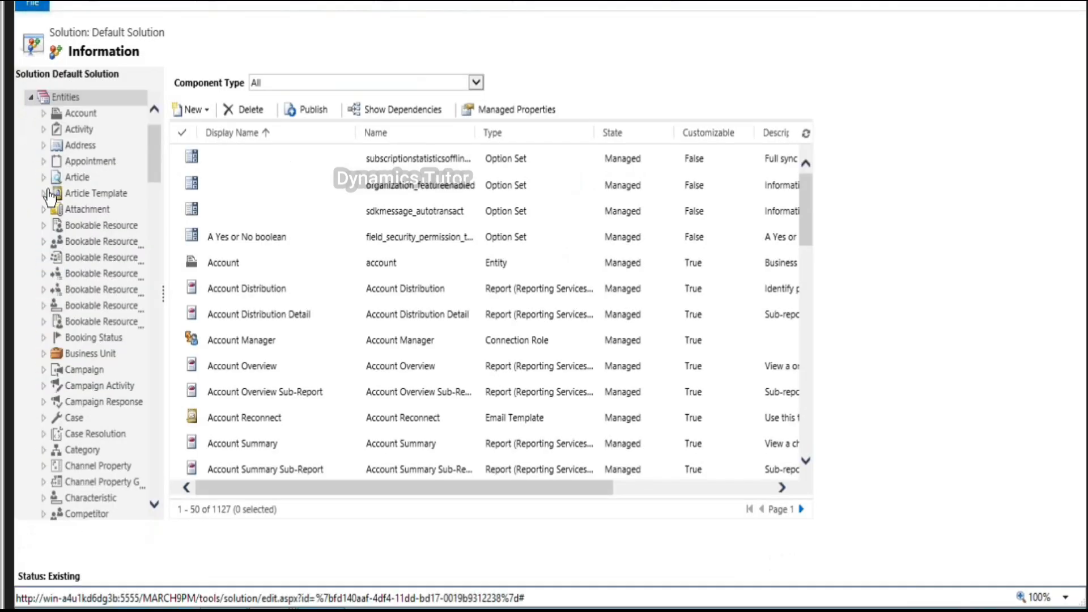
{"action": "scroll", "coordinate": [49, 196], "scroll_direction": "down", "scroll_amount": 2}
{"action": "scroll", "coordinate": [50, 196], "scroll_direction": "down", "scroll_amount": 5}
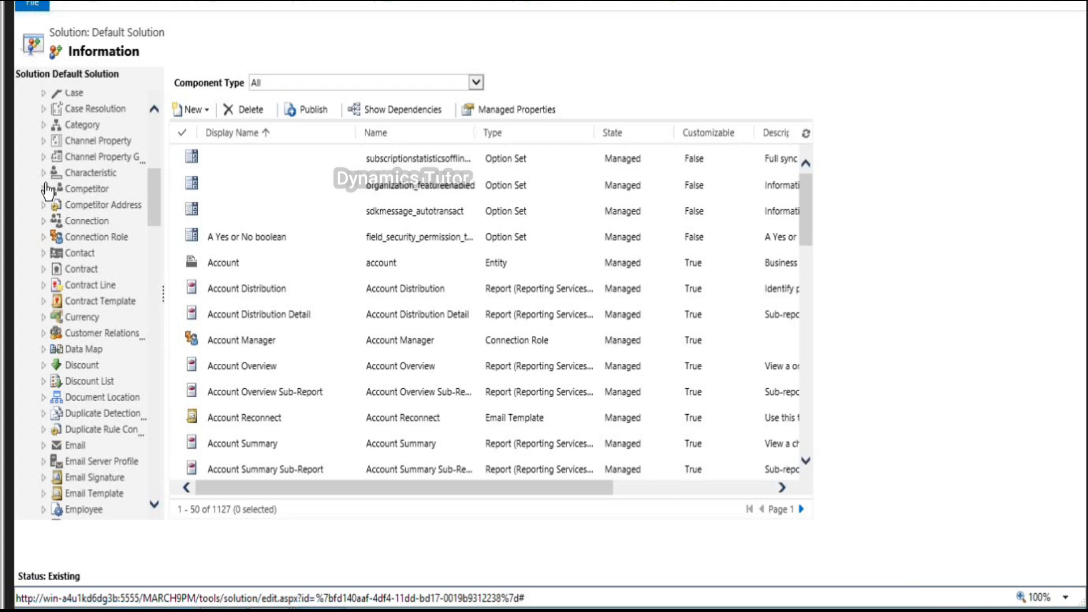
{"action": "scroll", "coordinate": [48, 192], "scroll_direction": "down", "scroll_amount": 5}
{"action": "left_click", "coordinate": [44, 272]}
{"action": "left_click", "coordinate": [113, 371]}
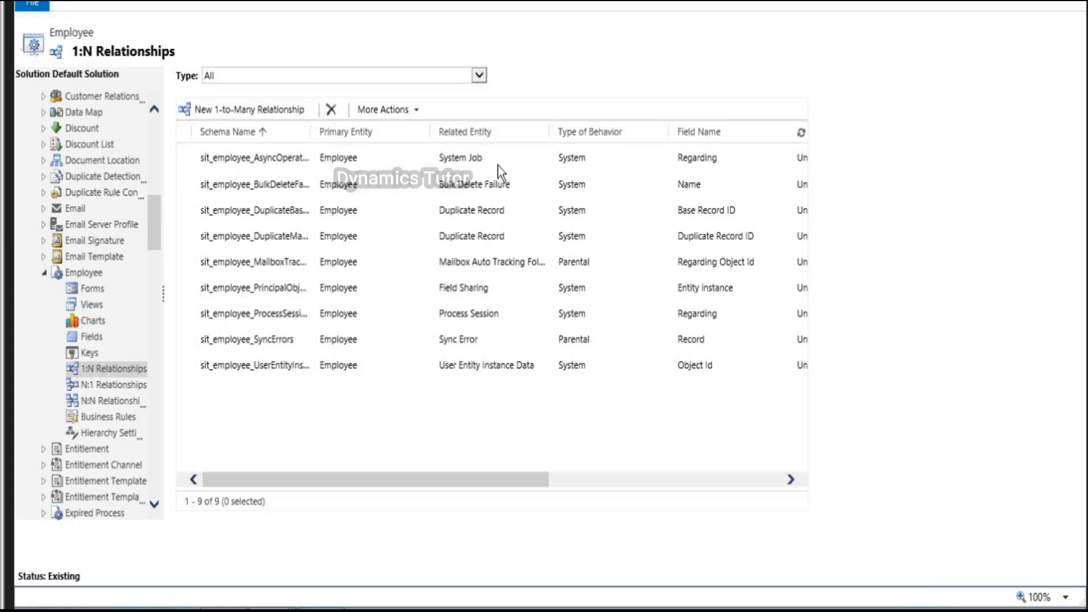
Step: Start a new 1:N relationship with Lead as the related entity, named sit_employee_lead
{"action": "left_click", "coordinate": [266, 114]}
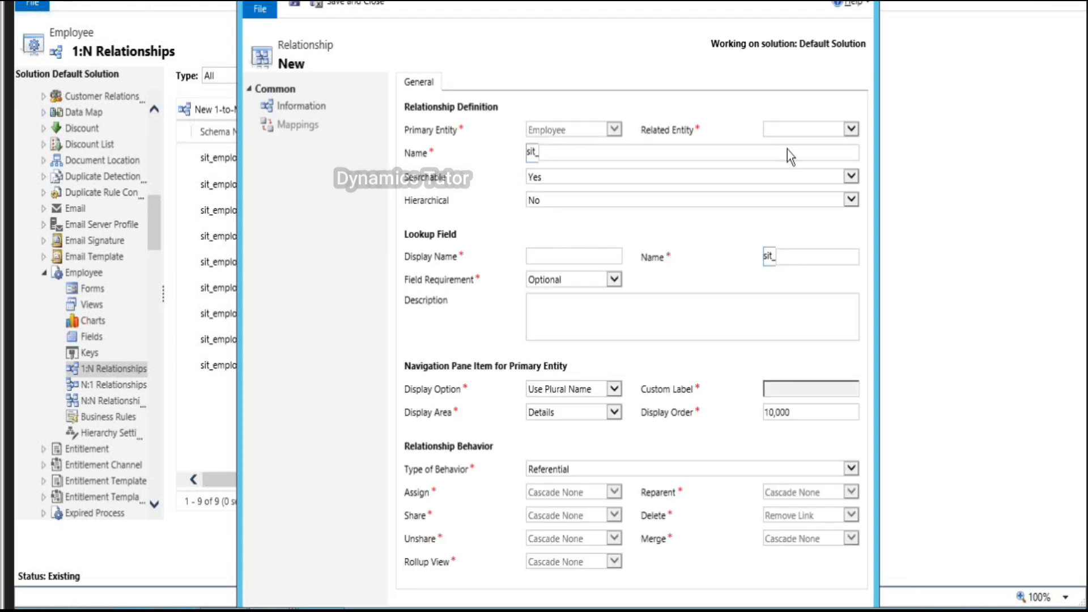
{"action": "left_click", "coordinate": [801, 127]}
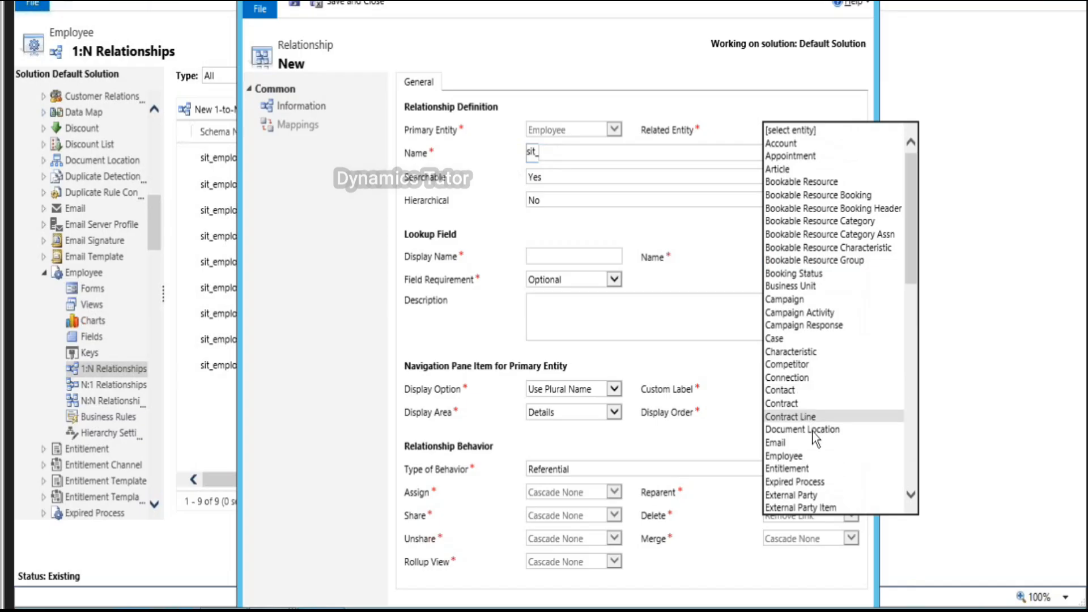
{"action": "scroll", "coordinate": [820, 452], "scroll_direction": "down", "scroll_amount": 5}
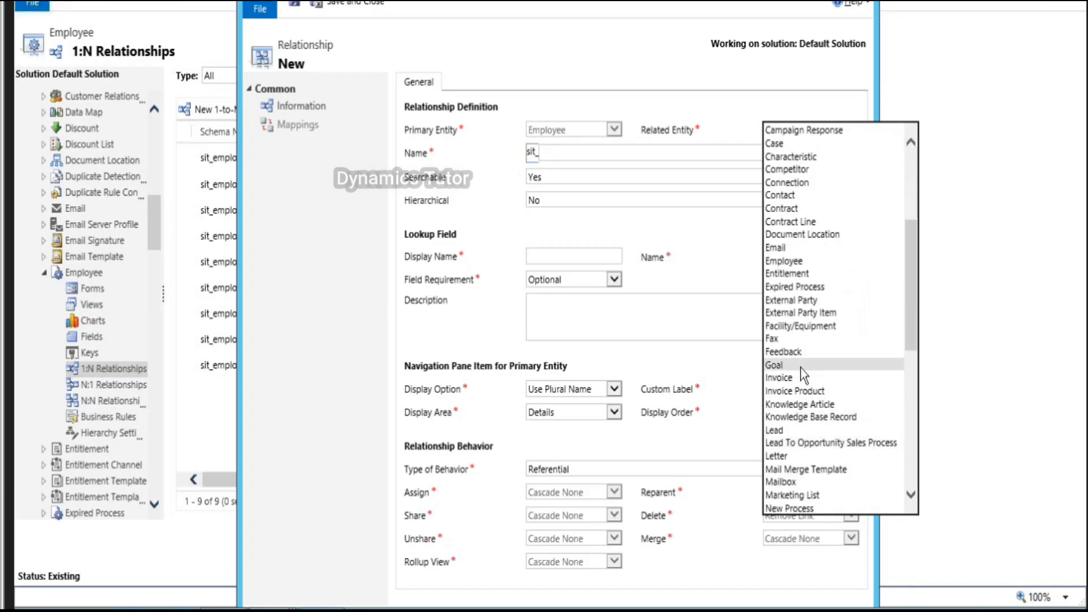
{"action": "left_click", "coordinate": [804, 432]}
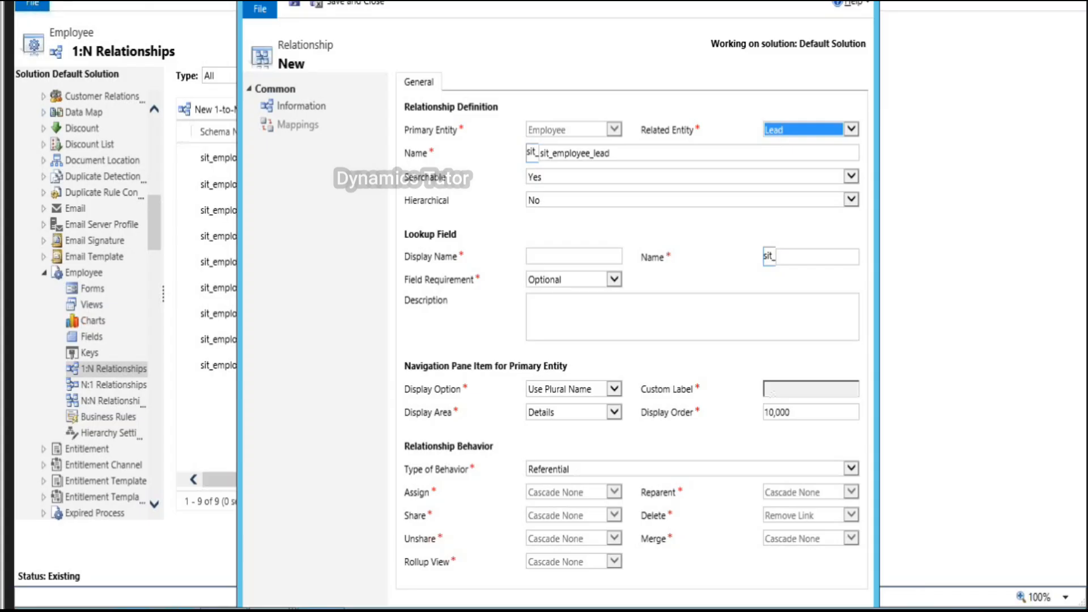
{"action": "left_click", "coordinate": [828, 1]}
Step: Try Parental, Referential and Referential, Restrict Delete as the behavior type
{"action": "left_click", "coordinate": [323, 462]}
{"action": "left_click", "coordinate": [322, 452]}
{"action": "left_click", "coordinate": [321, 453]}
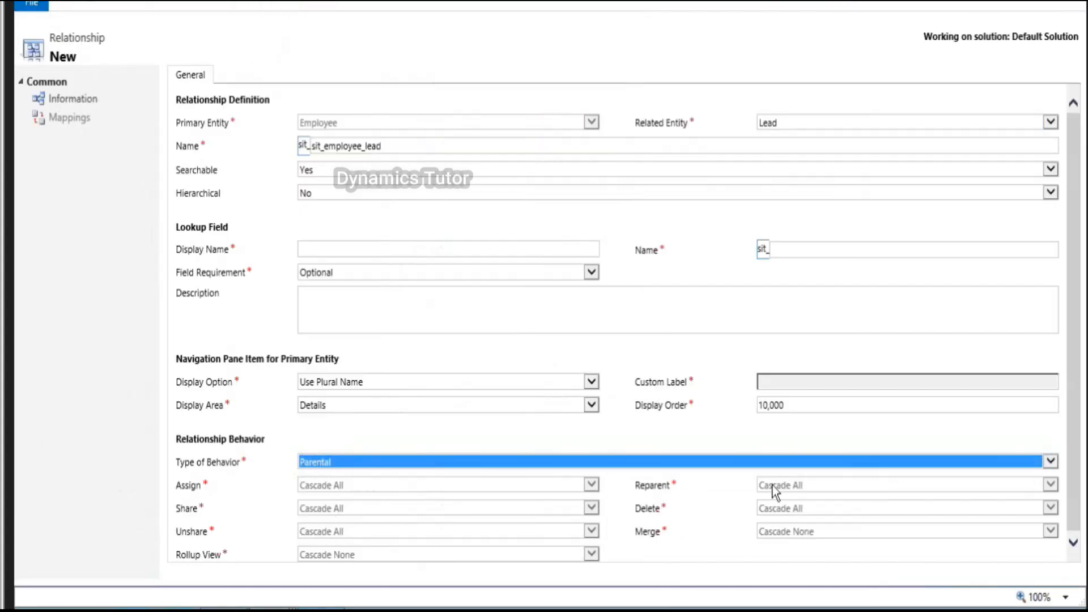
{"action": "left_click", "coordinate": [391, 460]}
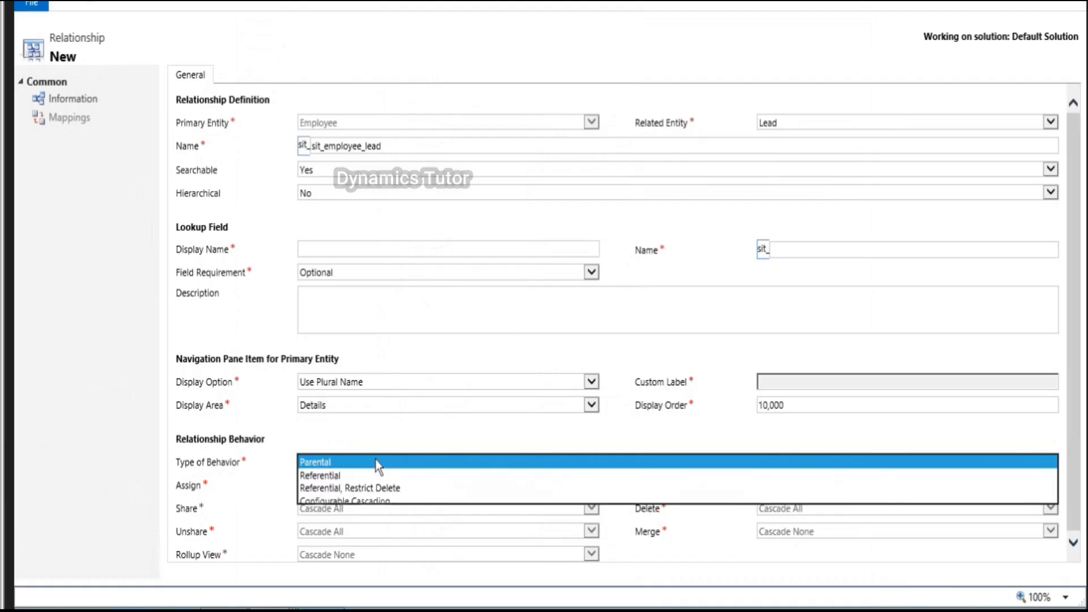
{"action": "left_click", "coordinate": [335, 475]}
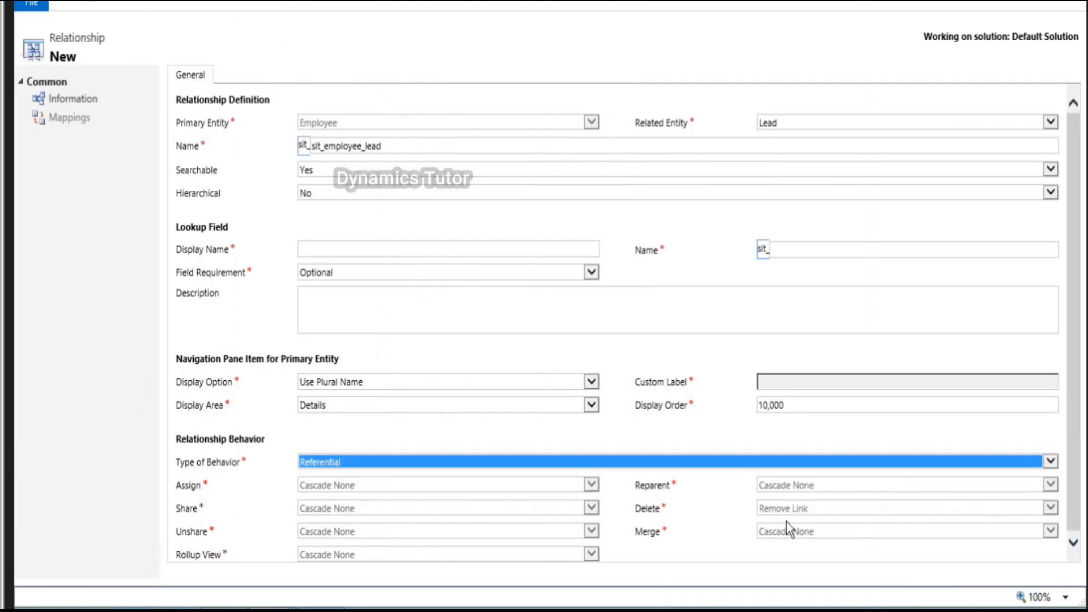
{"action": "left_click", "coordinate": [349, 461]}
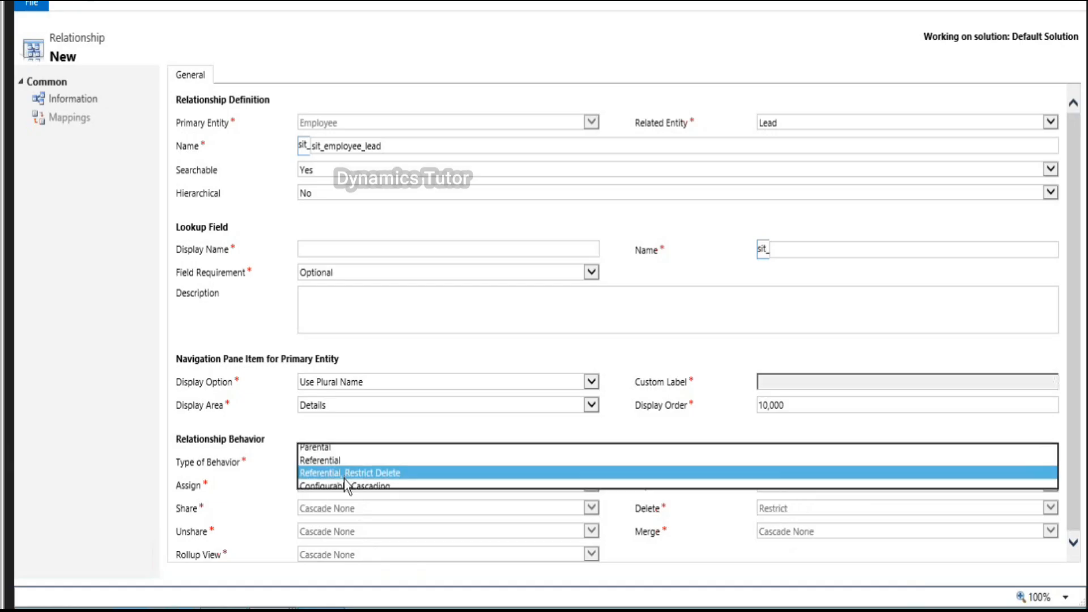
{"action": "left_click", "coordinate": [344, 478]}
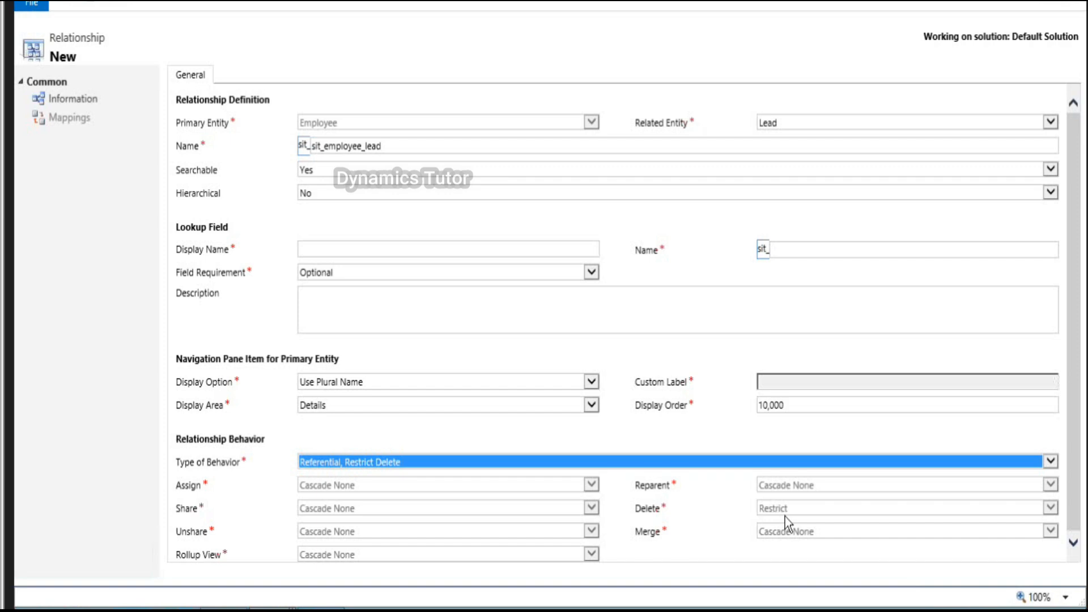
Step: Switch to Configurable Cascading and review Cascade All for assign, share, unshare and delete
{"action": "left_click", "coordinate": [515, 468]}
{"action": "left_click", "coordinate": [381, 475]}
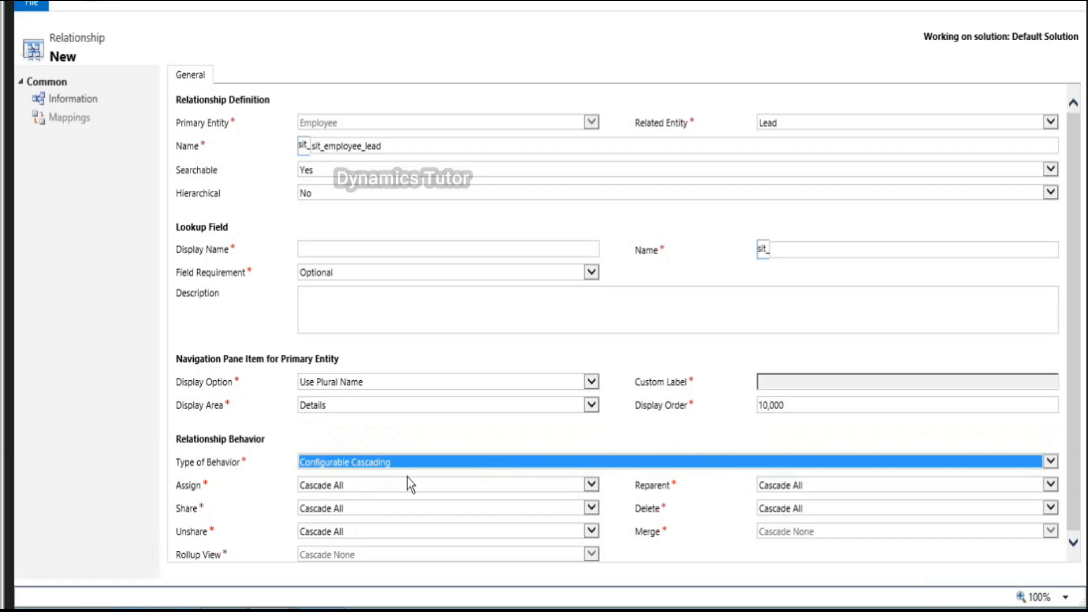
{"action": "left_click", "coordinate": [593, 486]}
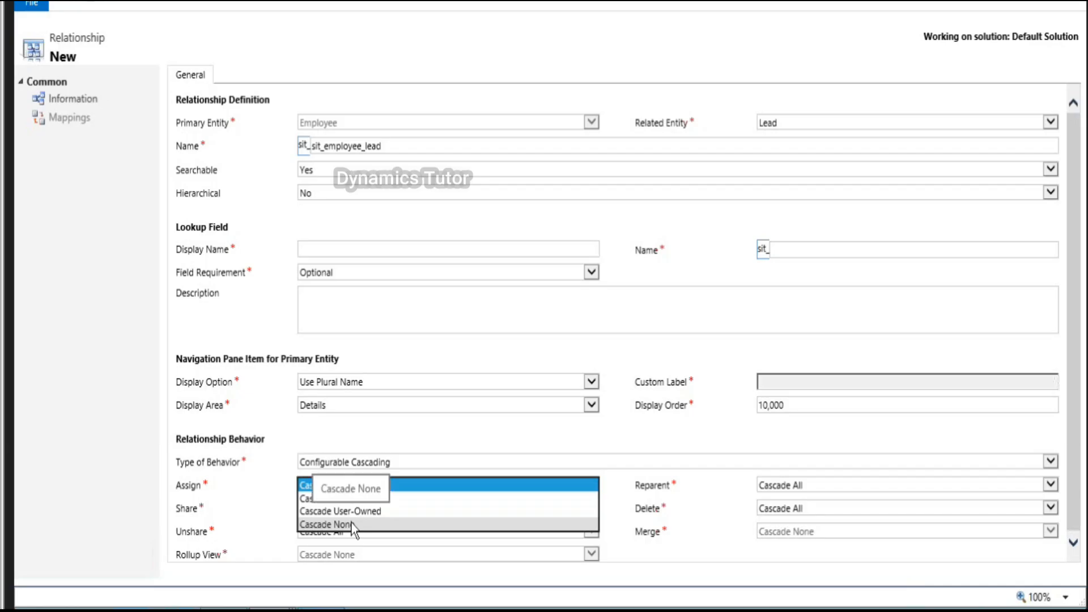
{"action": "left_click", "coordinate": [258, 499]}
{"action": "left_click", "coordinate": [312, 509]}
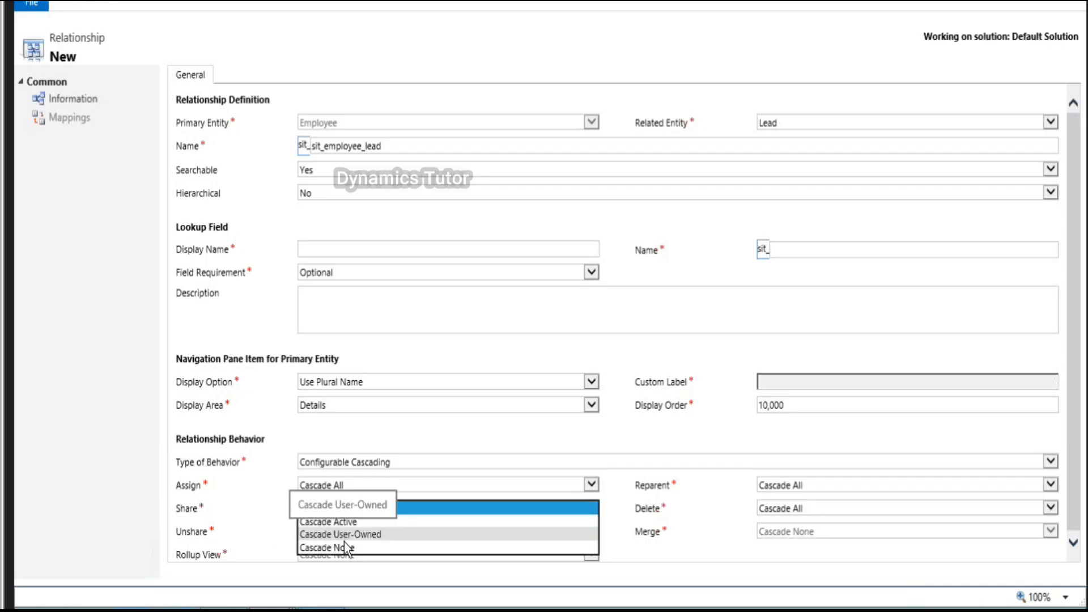
{"action": "left_click", "coordinate": [256, 542]}
{"action": "left_click", "coordinate": [321, 535]}
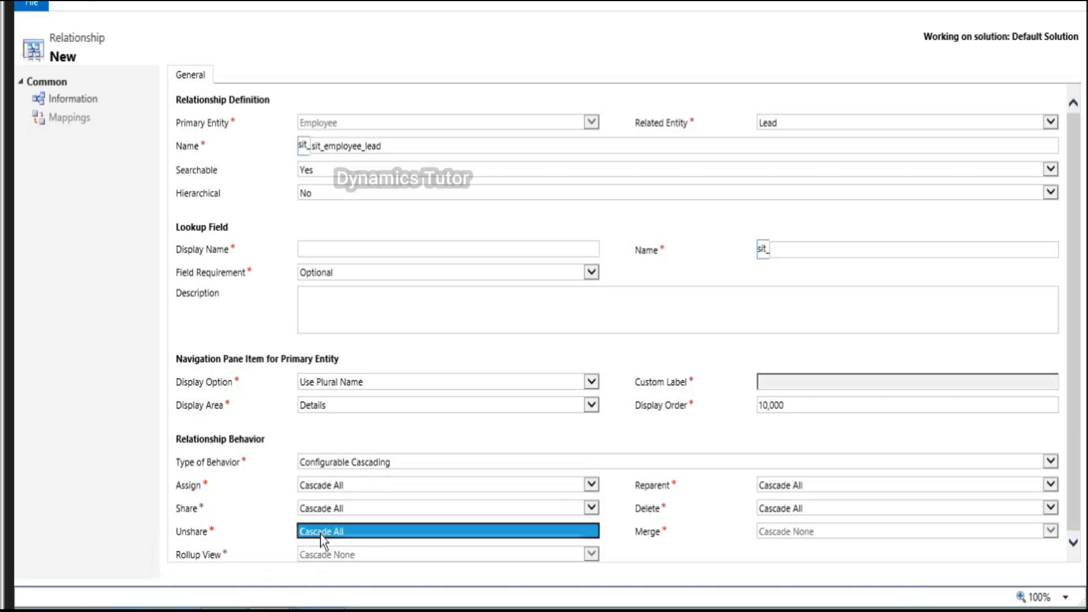
{"action": "left_click", "coordinate": [788, 508]}
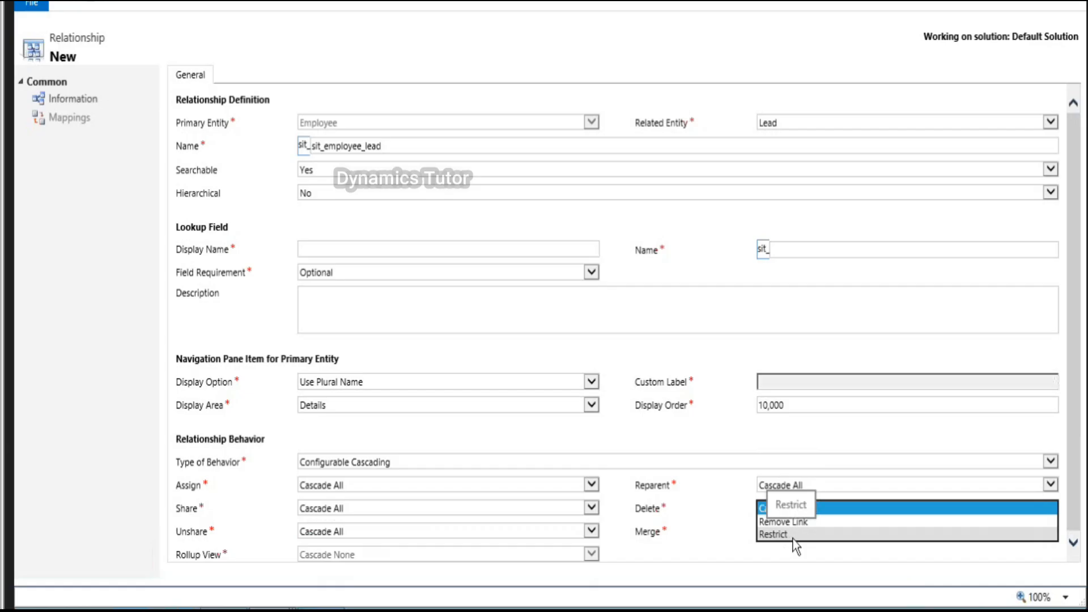
{"action": "left_click", "coordinate": [729, 566]}
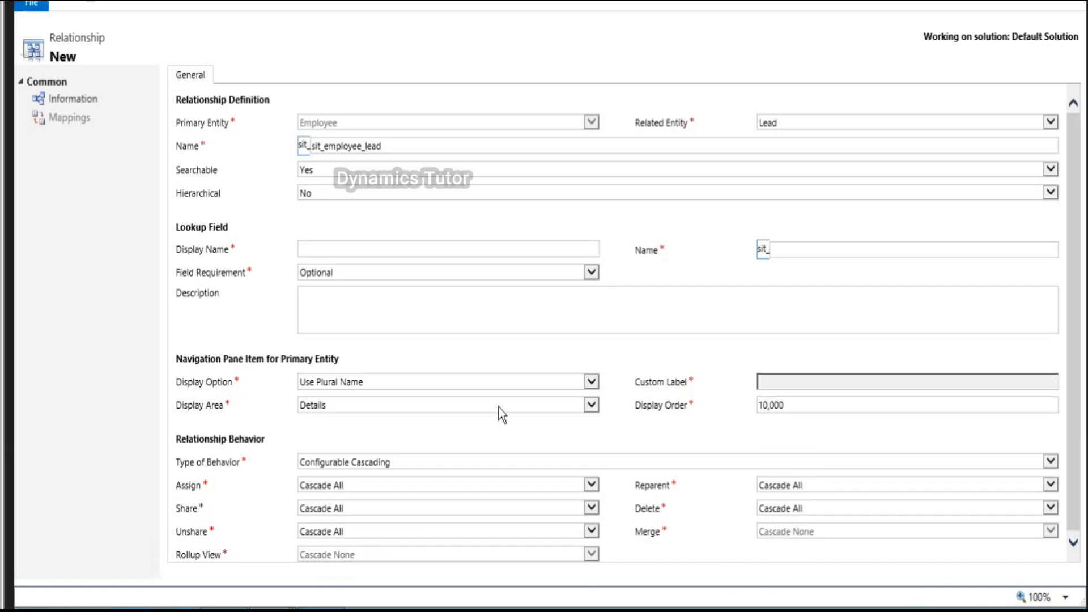
Step: Set the behavior back to Referential and attempt to save the relationship
{"action": "left_click", "coordinate": [385, 468]}
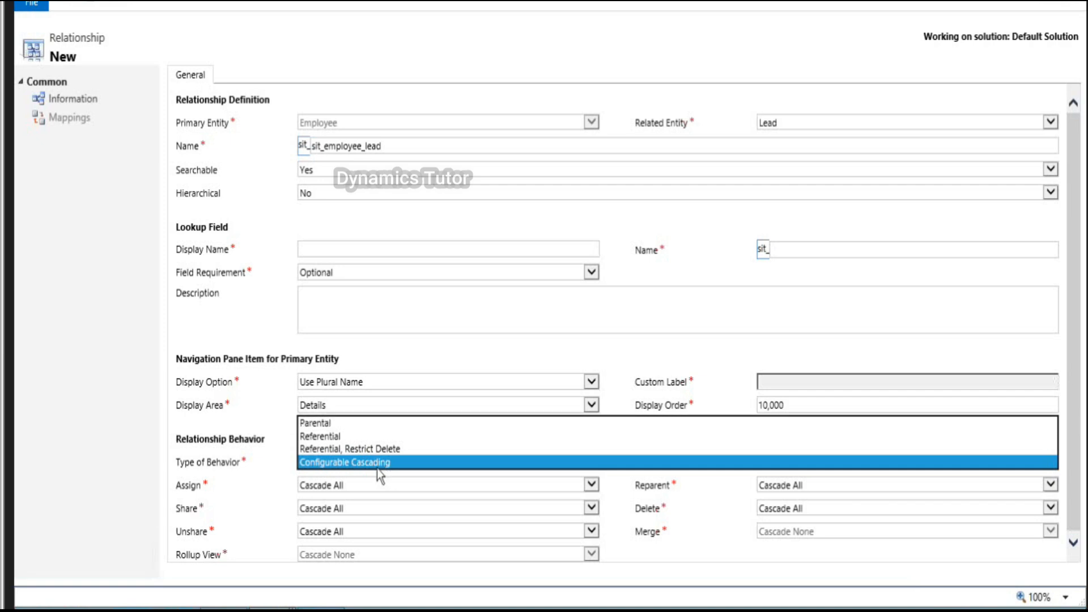
{"action": "left_click", "coordinate": [337, 440]}
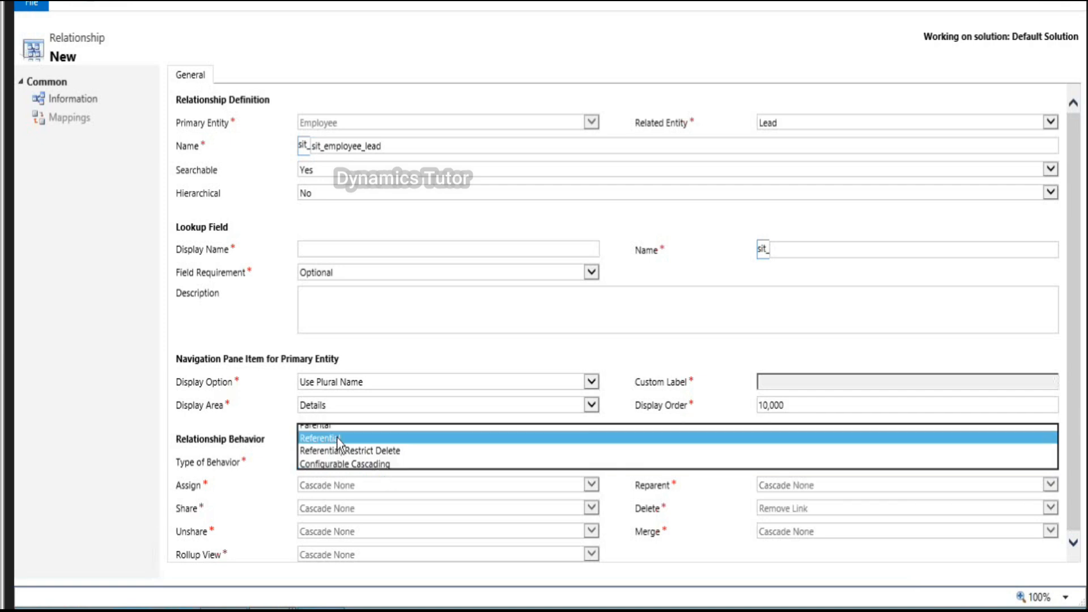
{"action": "left_click", "coordinate": [138, 4]}
Step: Enter 'Employee' as the lookup display name and save the Employee–Lead relationship
{"action": "left_click", "coordinate": [604, 359]}
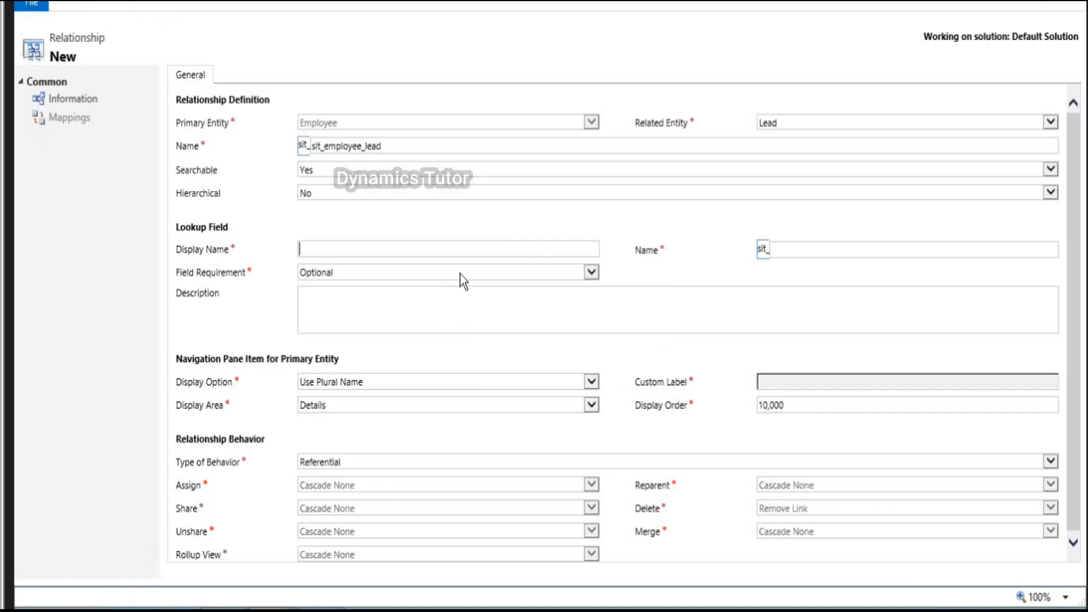
{"action": "type", "text": "Employee"}
{"action": "key", "text": "Tab"}
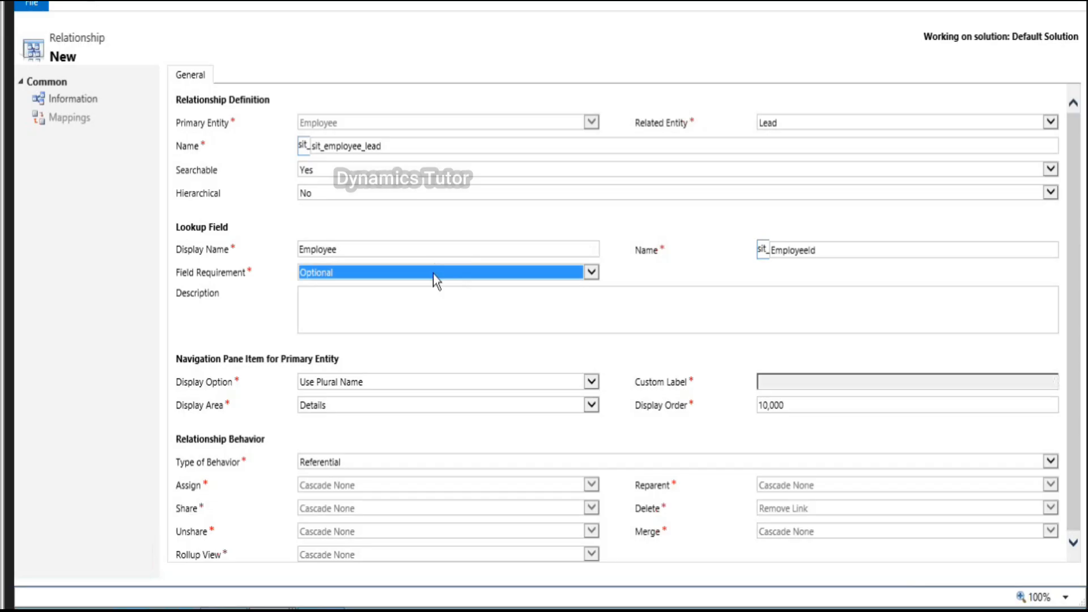
{"action": "left_click", "coordinate": [132, 6]}
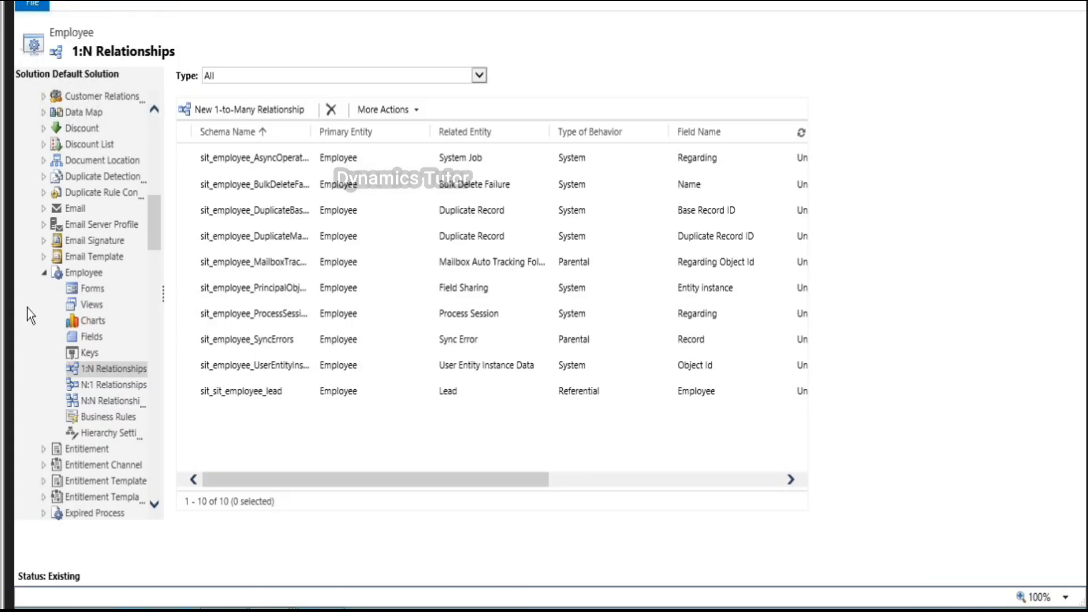
Step: Show Employee's N:1 relationships, start a new one and list the primary entities
{"action": "left_click", "coordinate": [122, 387]}
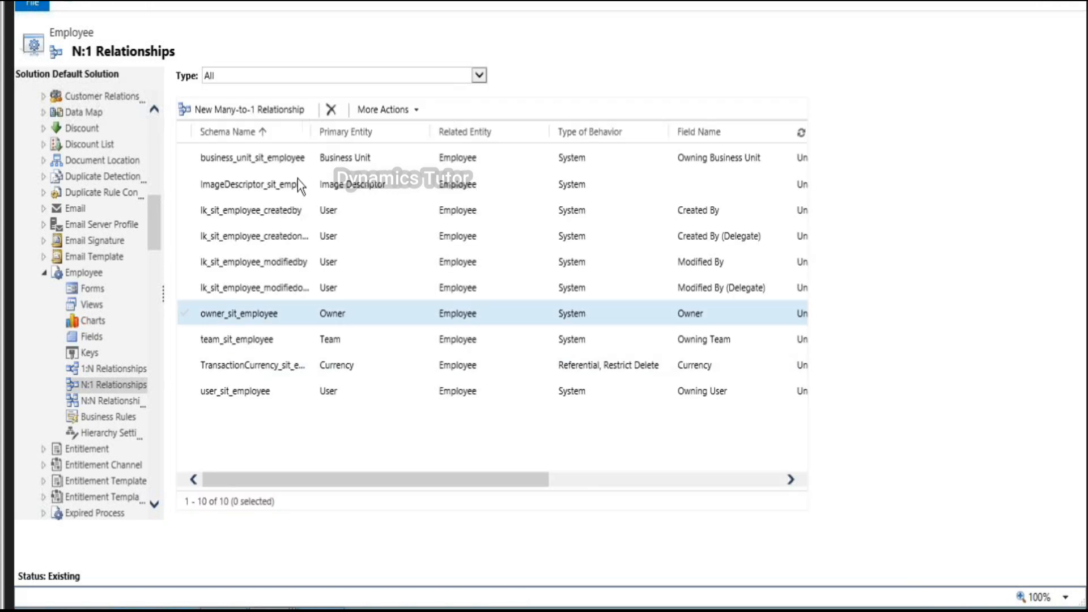
{"action": "left_click", "coordinate": [278, 111]}
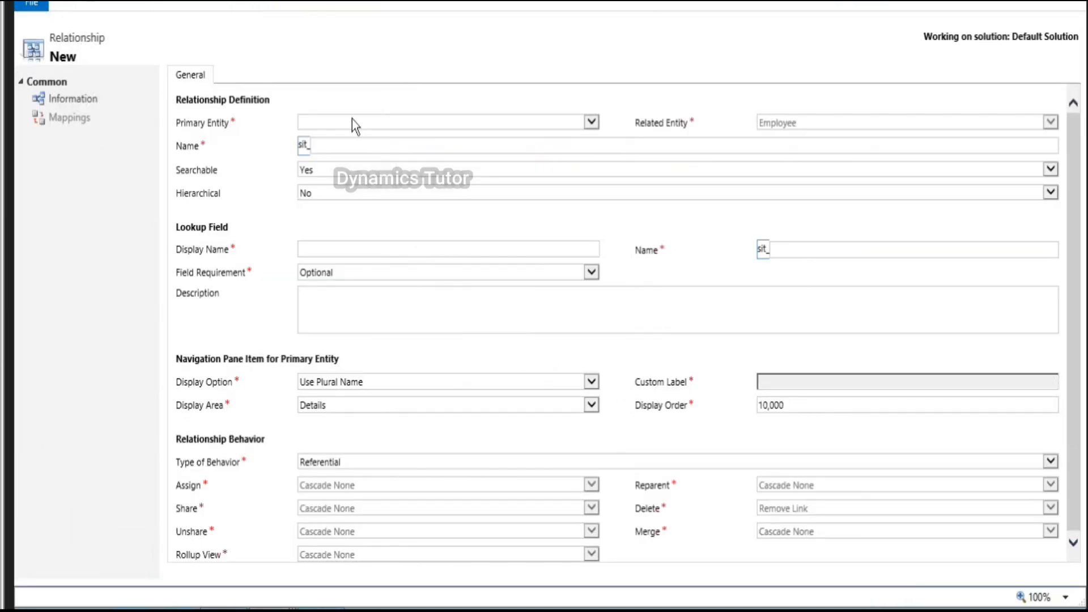
{"action": "left_click", "coordinate": [352, 120]}
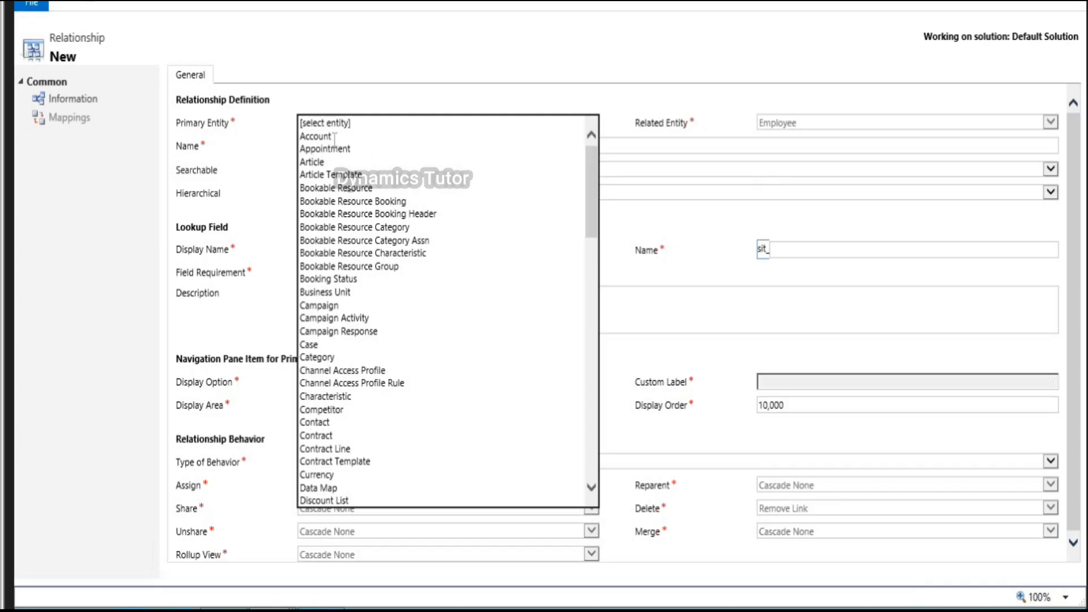
Step: Set Account as primary entity, lookup 'Account', Configurable Cascading with Delete Restrict, and save
{"action": "left_click", "coordinate": [316, 137]}
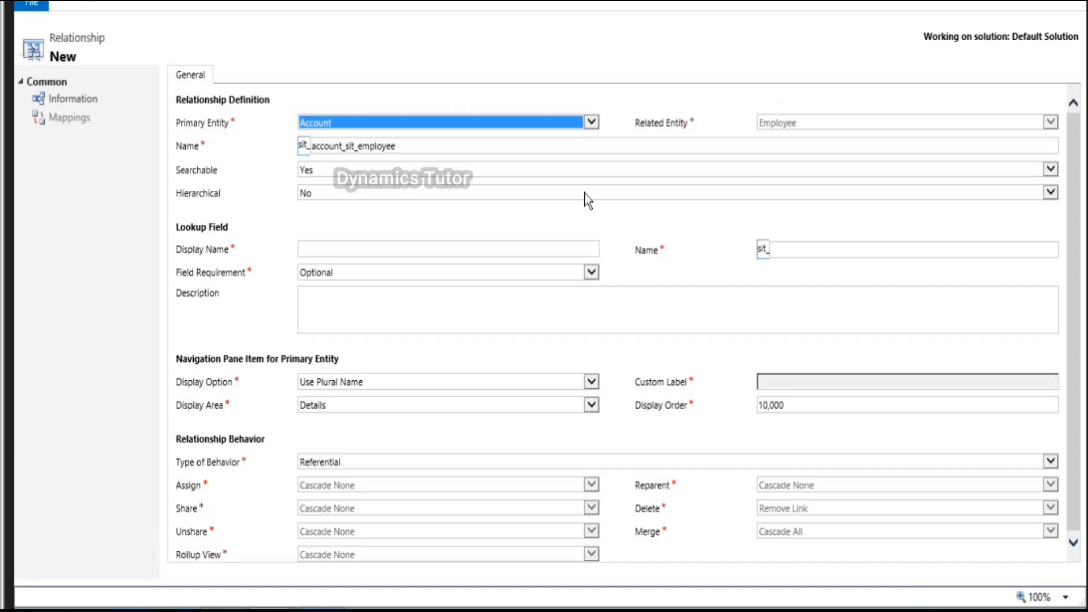
{"action": "left_click", "coordinate": [360, 251]}
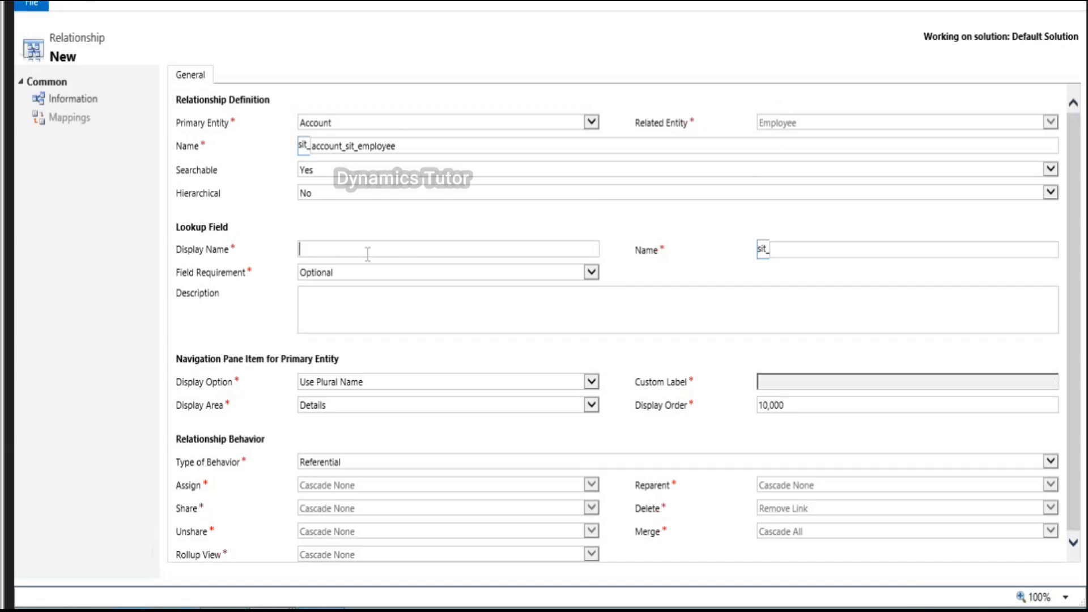
{"action": "type", "text": "Account"}
{"action": "scroll", "coordinate": [860, 531], "scroll_direction": "down", "scroll_amount": 1}
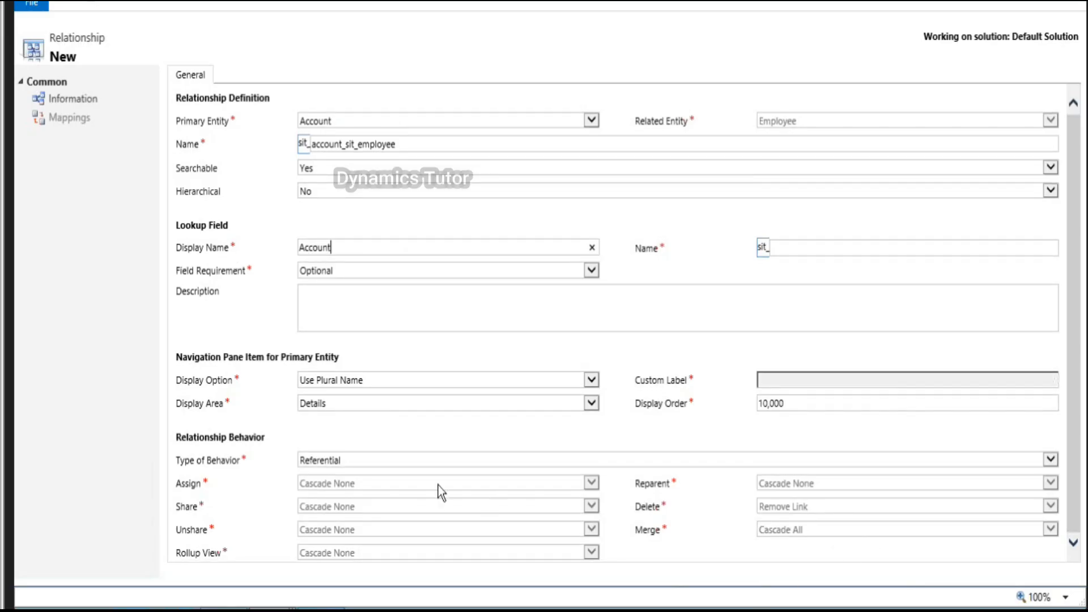
{"action": "left_click", "coordinate": [436, 459]}
{"action": "left_click", "coordinate": [366, 487]}
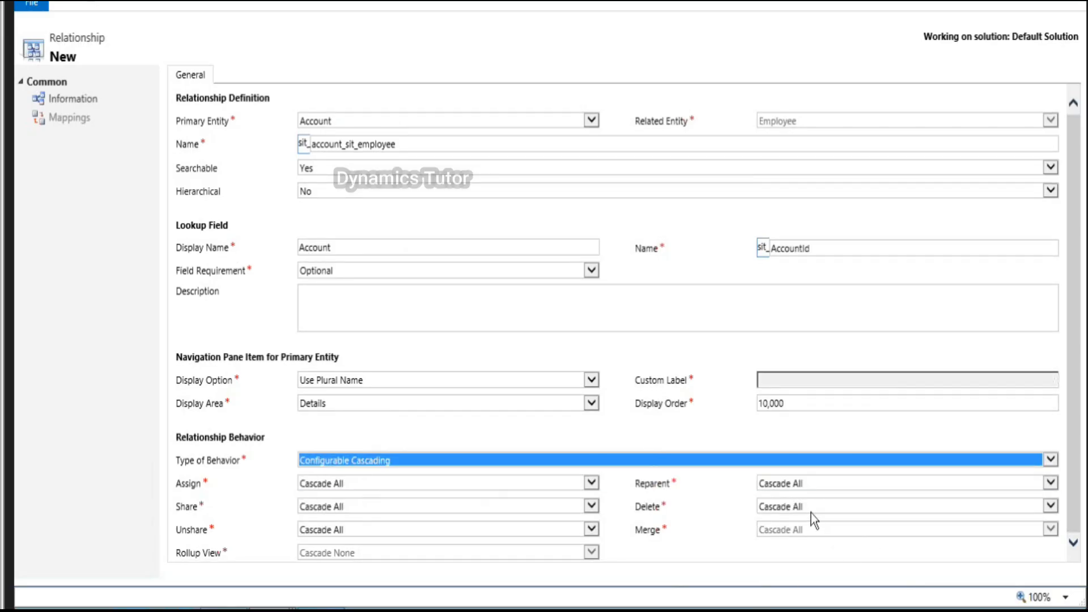
{"action": "left_click", "coordinate": [811, 513]}
{"action": "left_click", "coordinate": [766, 529]}
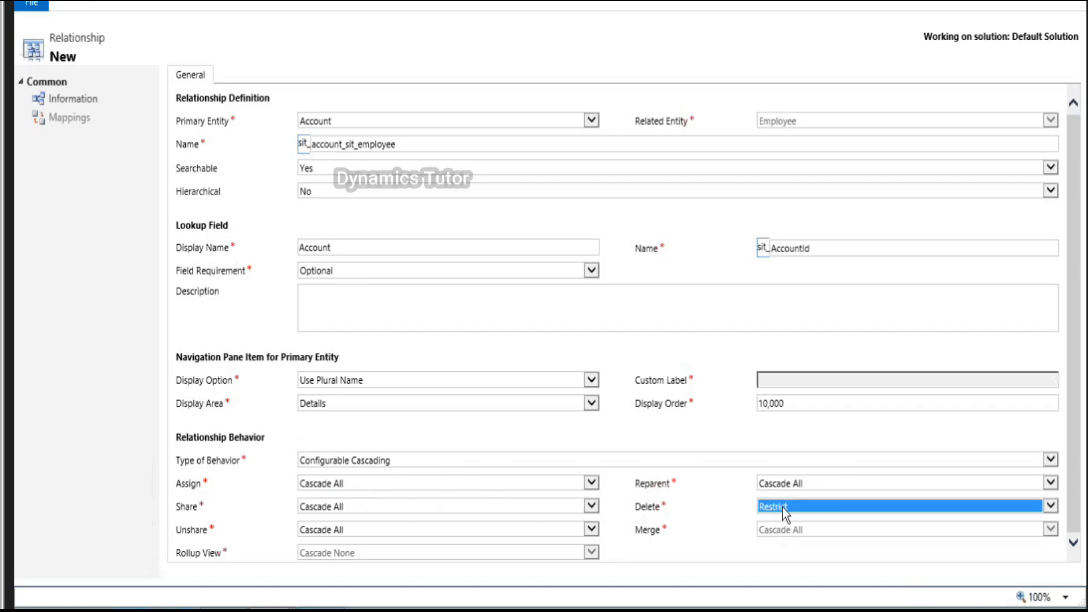
{"action": "left_click", "coordinate": [130, 4]}
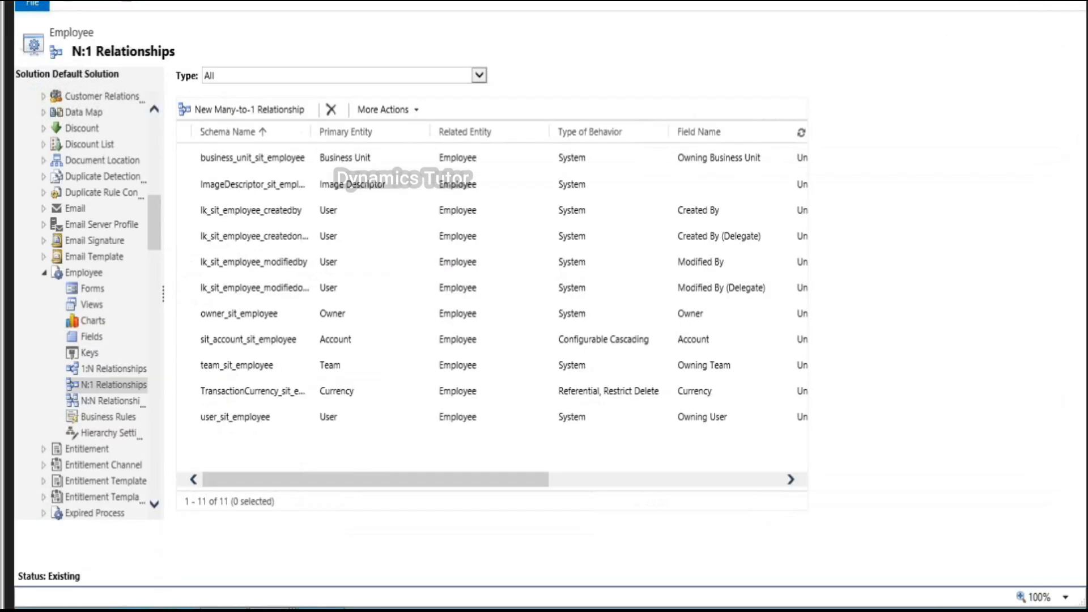
Step: Add a new N:N relationship with Opportunity as the other entity and save it
{"action": "left_click", "coordinate": [117, 404]}
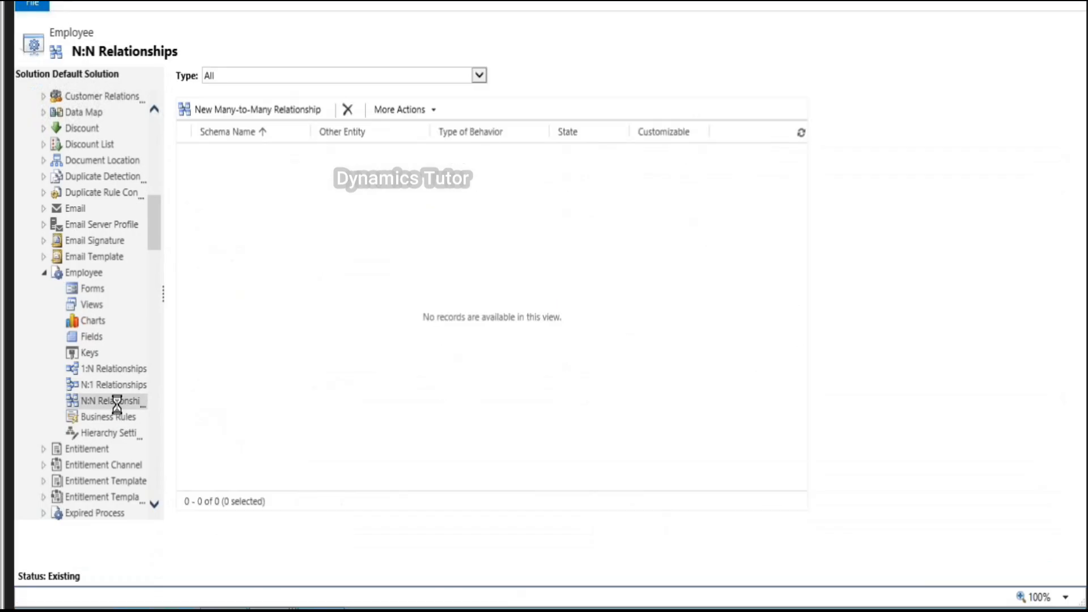
{"action": "left_click", "coordinate": [233, 111]}
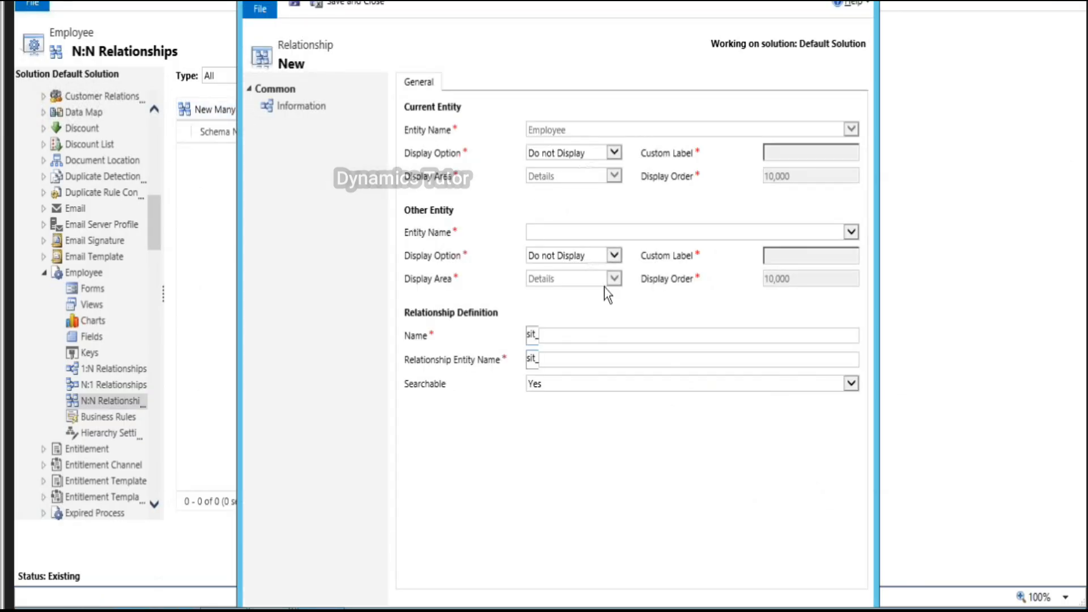
{"action": "left_click", "coordinate": [566, 232]}
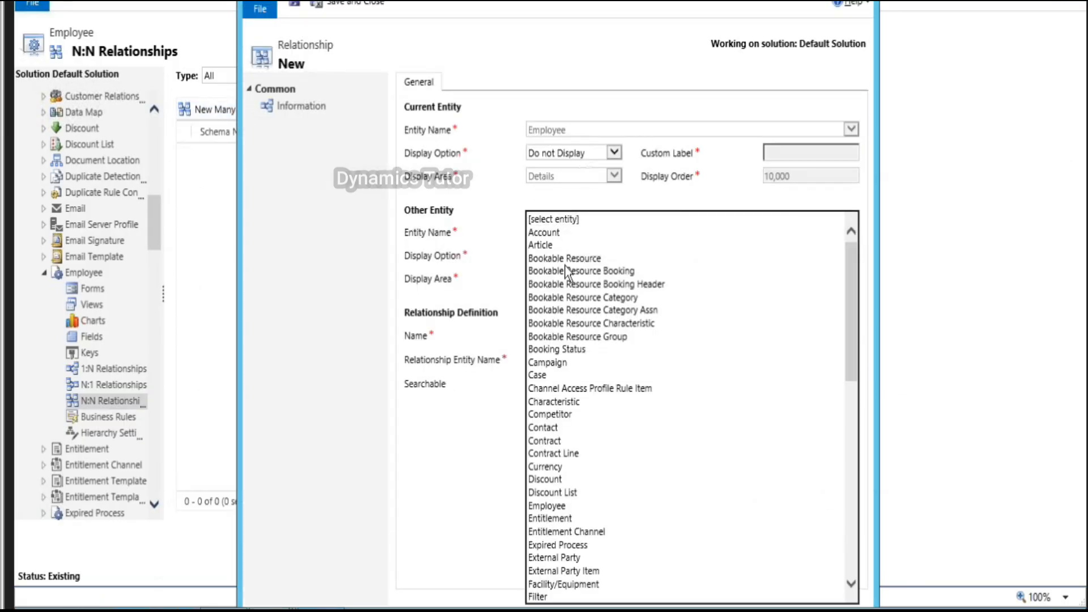
{"action": "scroll", "coordinate": [584, 416], "scroll_direction": "down", "scroll_amount": 6}
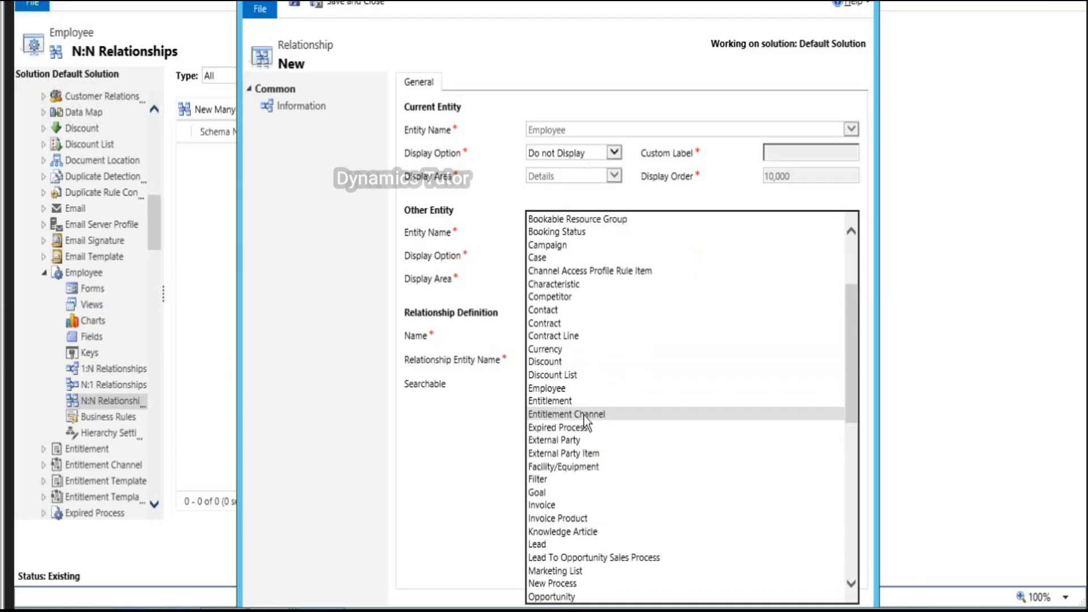
{"action": "left_click", "coordinate": [577, 519]}
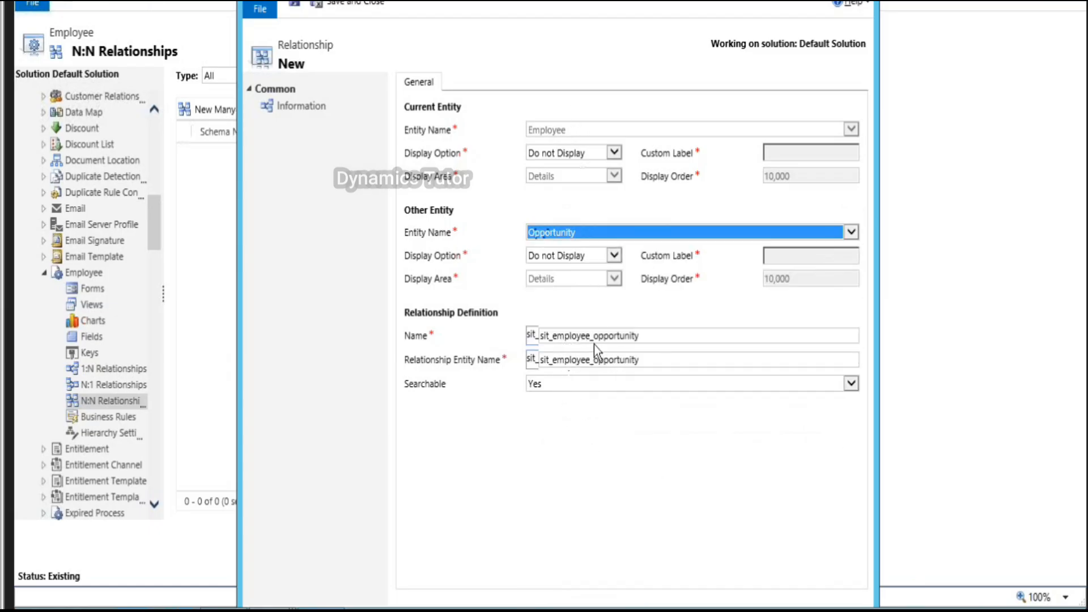
{"action": "left_click", "coordinate": [368, 3]}
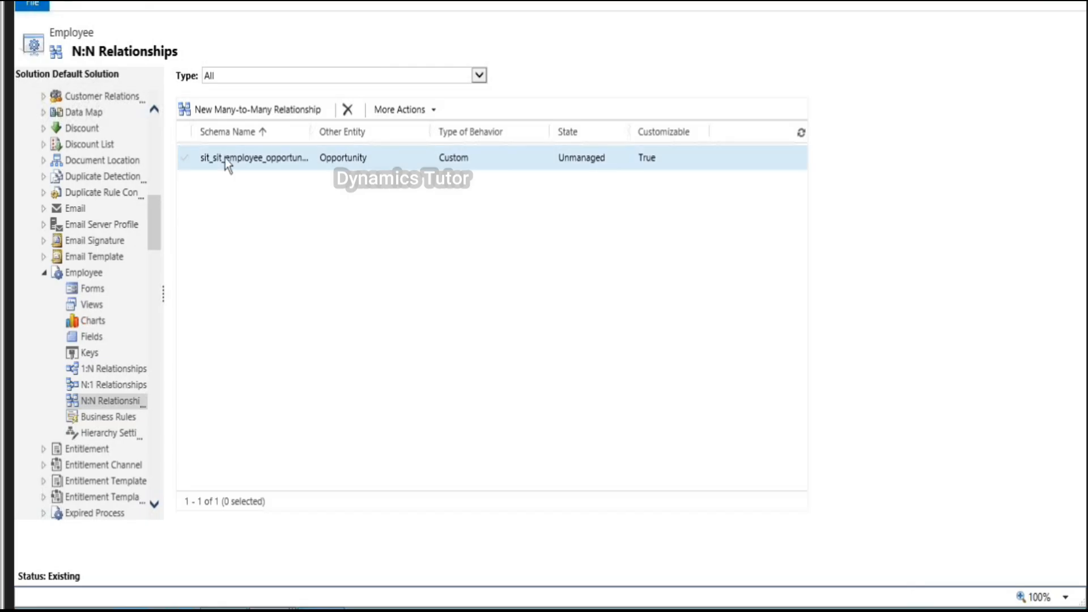
Step: Open the Employee's main Information form from the Forms list in the form editor
{"action": "left_click", "coordinate": [90, 290]}
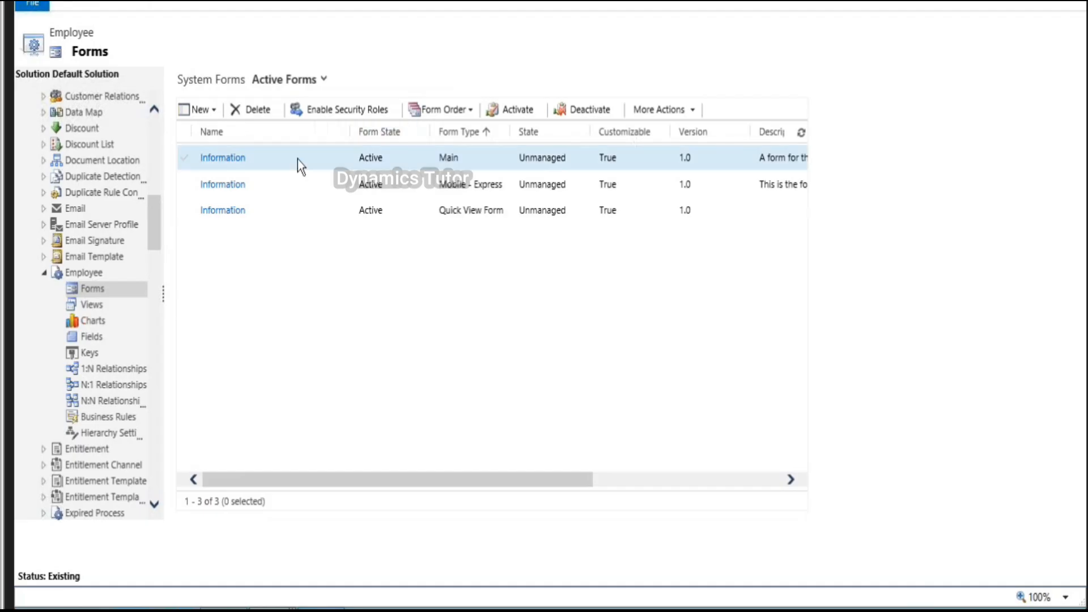
{"action": "left_click", "coordinate": [297, 158]}
{"action": "double_click", "coordinate": [297, 159]}
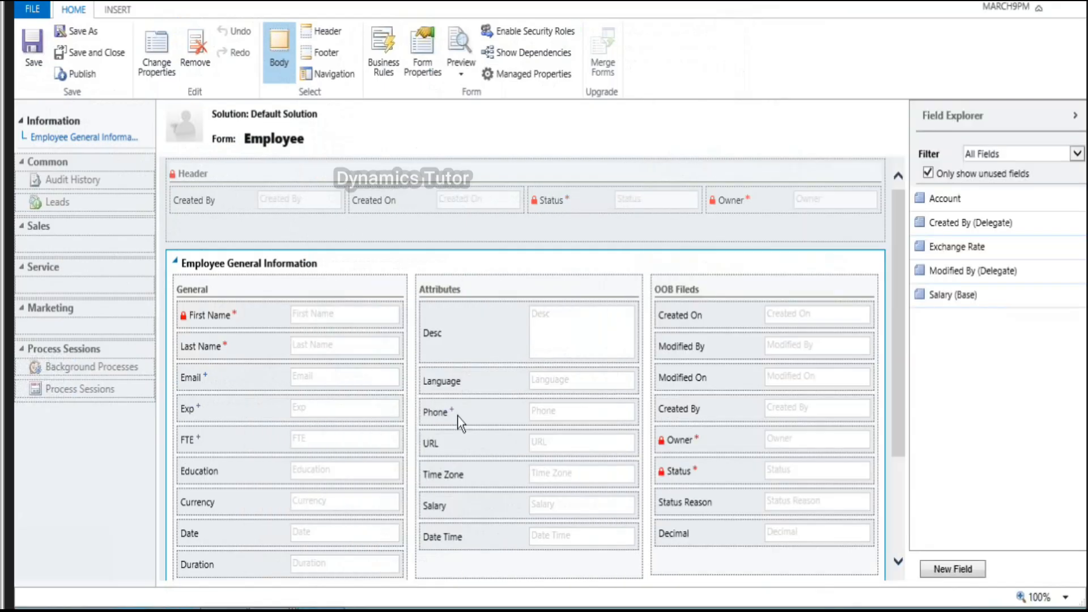
{"action": "scroll", "coordinate": [458, 416], "scroll_direction": "down", "scroll_amount": 1}
Step: Insert a two-column tab on the Employee form and label it 'Relationships'
{"action": "left_click", "coordinate": [117, 11]}
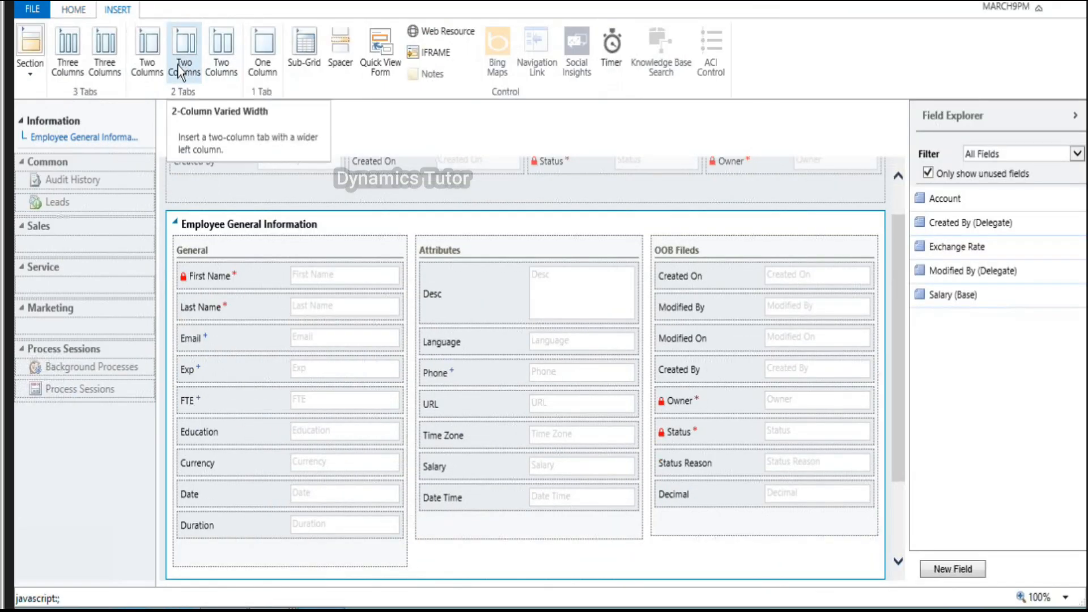
{"action": "left_click", "coordinate": [225, 69]}
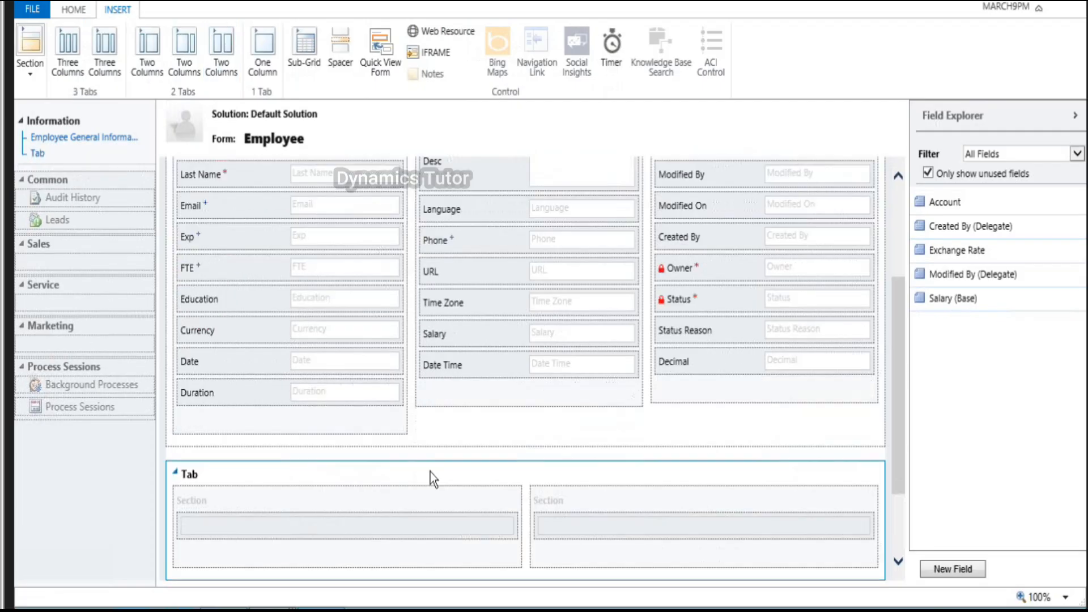
{"action": "double_click", "coordinate": [430, 472]}
{"action": "key", "text": "BackSpace"}
{"action": "type", "text": "Re;ato"}
{"action": "key", "text": "BackSpace"}
{"action": "key", "text": "BackSpace"}
{"action": "key", "text": "BackSpace"}
{"action": "key", "text": "BackSpace"}
{"action": "key", "text": "BackSpace"}
{"action": "key", "text": "BackSpace"}
{"action": "key", "text": "BackSpace"}
{"action": "type", "text": "Rel"}
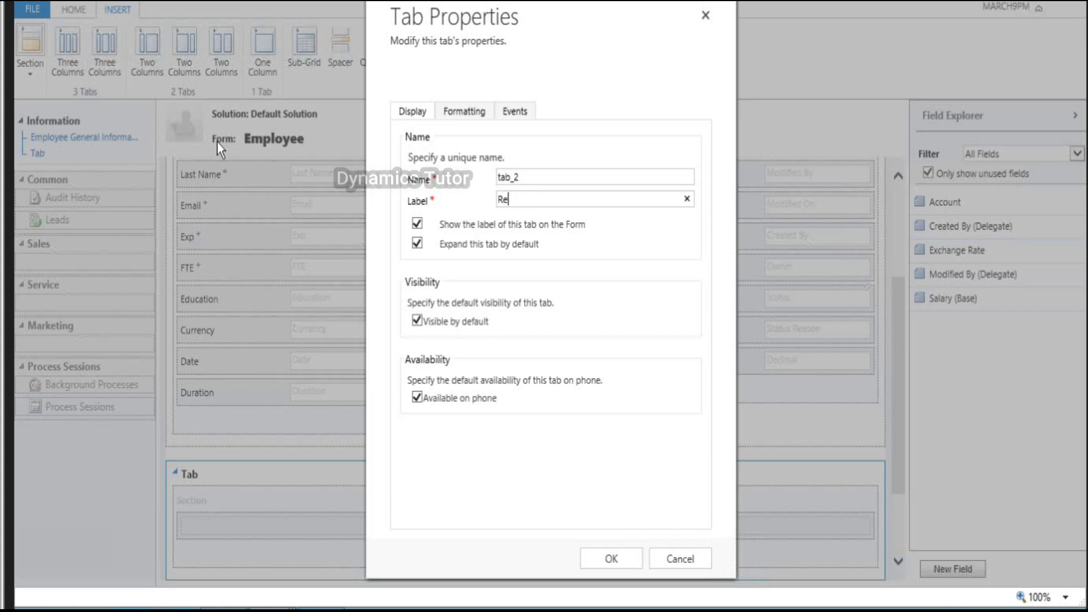
{"action": "type", "text": "ationships"}
{"action": "left_click", "coordinate": [613, 561]}
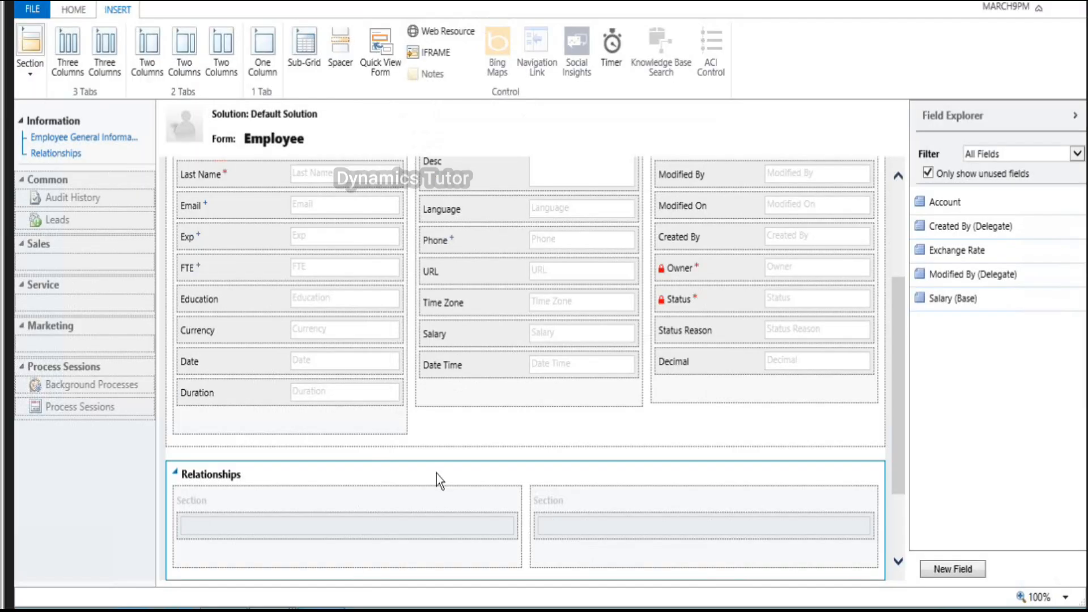
Step: Add a one-column tab below Relationships, keeping its default label Tab
{"action": "scroll", "coordinate": [437, 474], "scroll_direction": "down", "scroll_amount": 2}
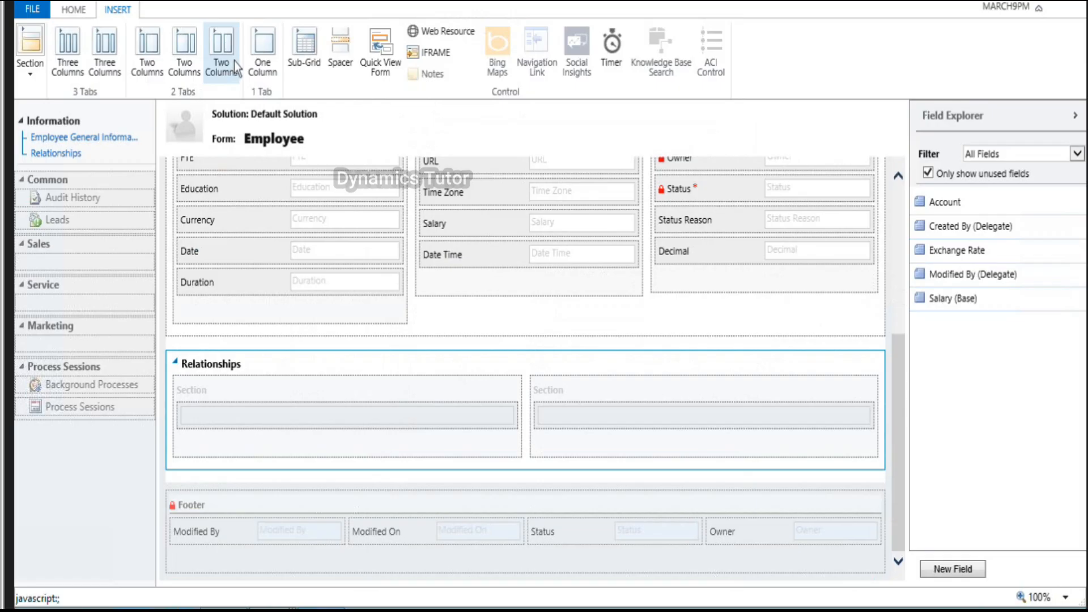
{"action": "left_click", "coordinate": [267, 53]}
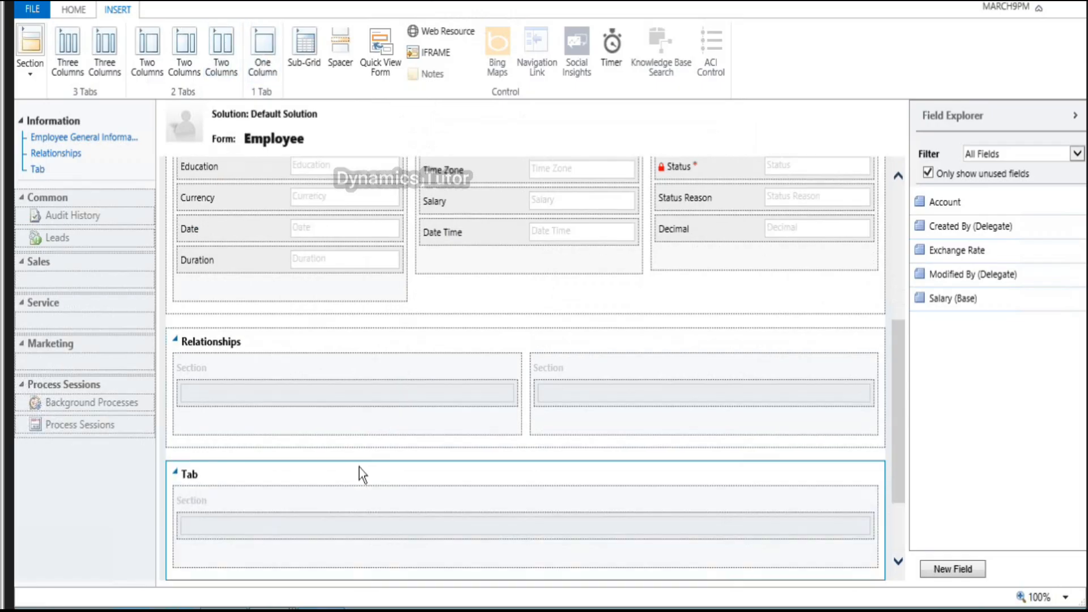
{"action": "double_click", "coordinate": [359, 471]}
{"action": "left_click", "coordinate": [612, 560]}
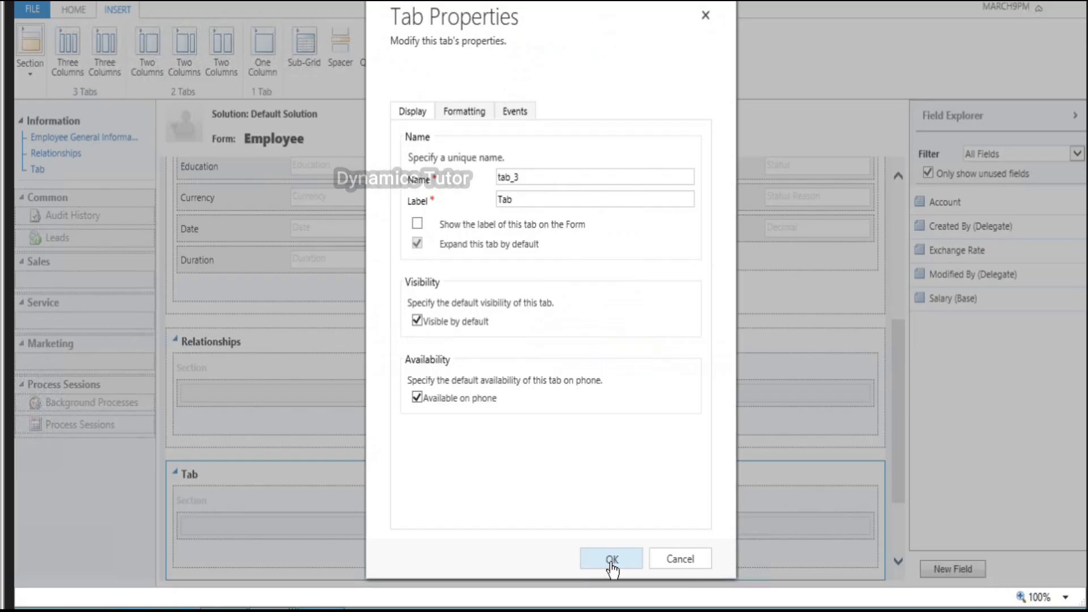
Step: Label the left Relationships section '1: N --> Employee --> Leads'
{"action": "double_click", "coordinate": [316, 372]}
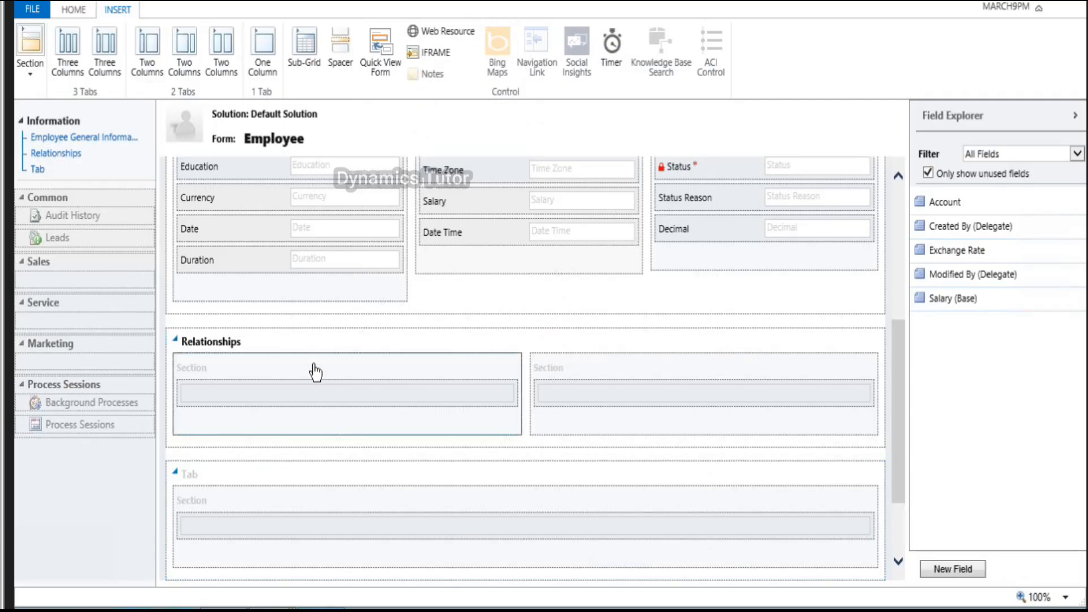
{"action": "key", "text": "BackSpace"}
{"action": "type", "text": "1:"}
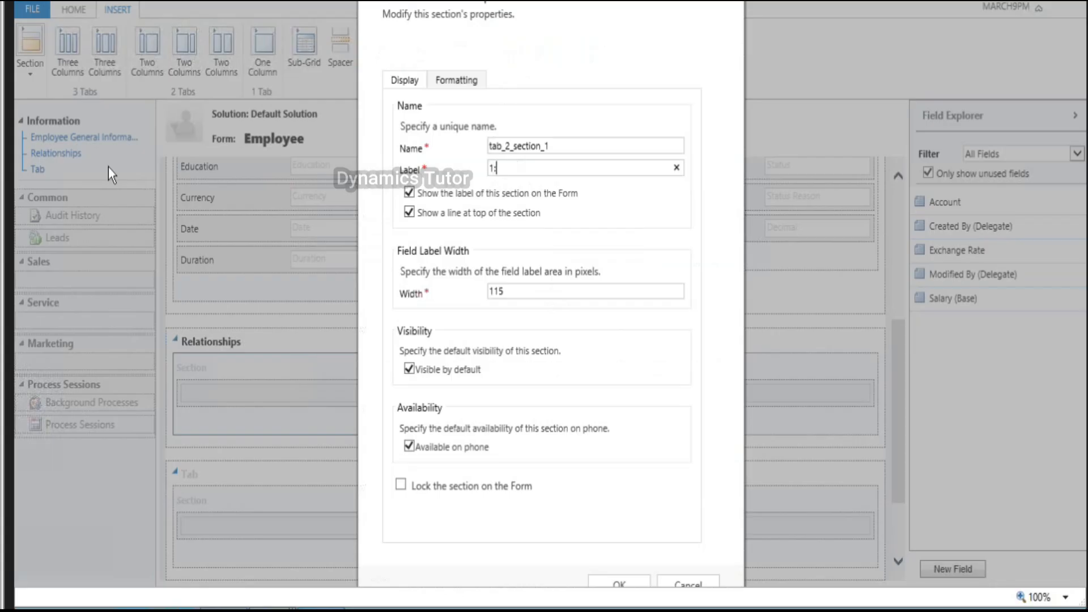
{"action": "type", "text": "M -->"}
{"action": "key", "text": "BackSpace"}
{"action": "key", "text": "BackSpace"}
{"action": "key", "text": "BackSpace"}
{"action": "key", "text": "BackSpace"}
{"action": "key", "text": "BackSpace"}
{"action": "key", "text": "BackSpace"}
{"action": "type", "text": "N"}
{"action": "key", "text": "BackSpace"}
{"action": "type", "text": "N --> Employee --> Leads"}
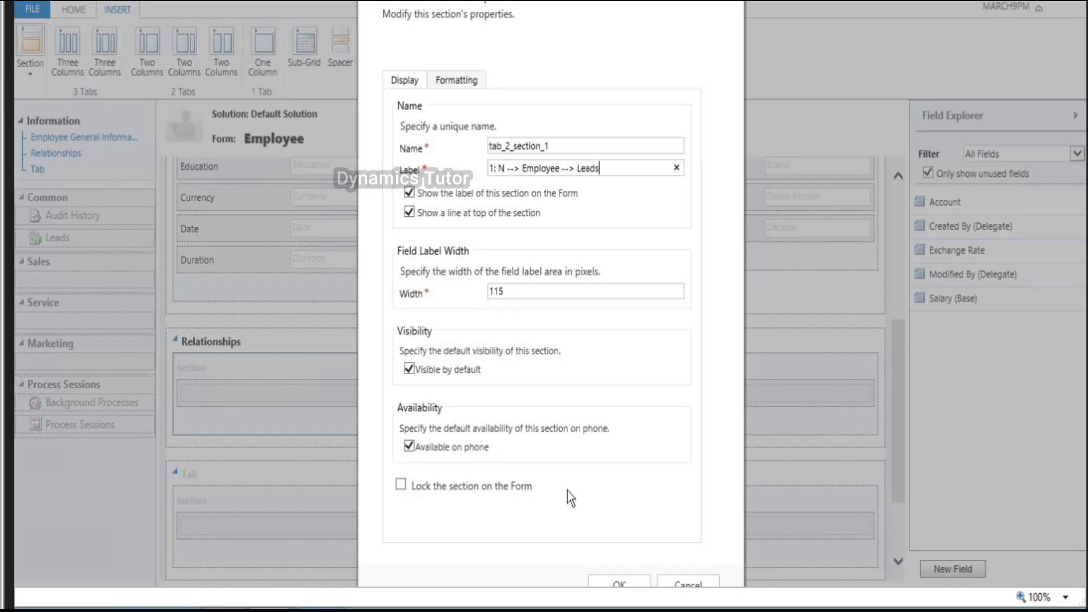
{"action": "left_click", "coordinate": [604, 582]}
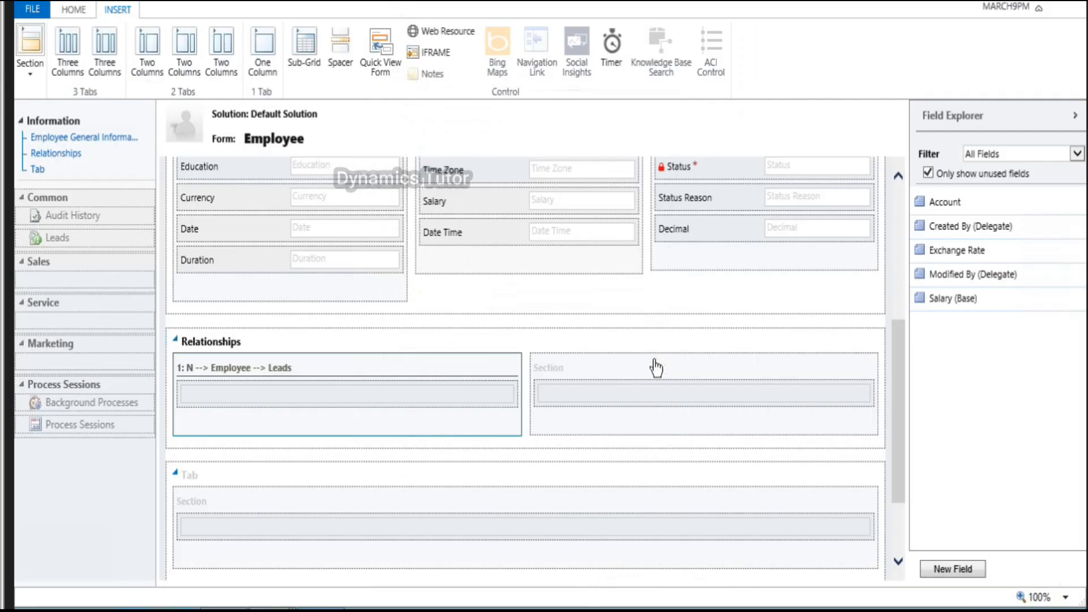
Step: Label the right Relationships section 'N : 1 --> Account / Contact'
{"action": "double_click", "coordinate": [654, 361]}
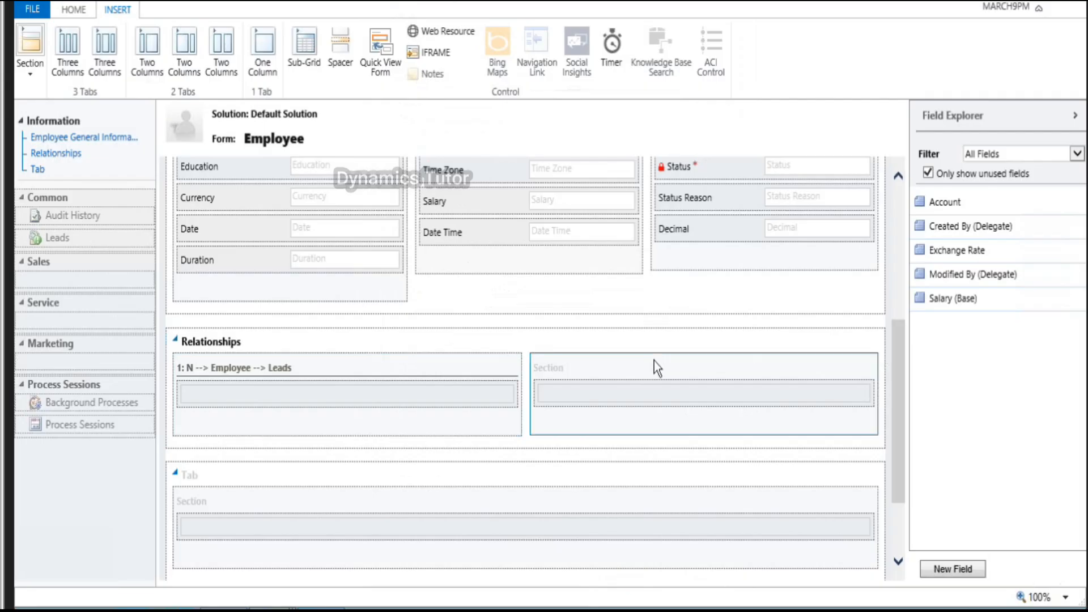
{"action": "left_click", "coordinate": [409, 213]}
{"action": "double_click", "coordinate": [503, 168]}
{"action": "key", "text": "BackSpace"}
{"action": "type", "text": "N:1"}
{"action": "key", "text": "BackSpace"}
{"action": "key", "text": "BackSpace"}
{"action": "type", "text": ": 1"}
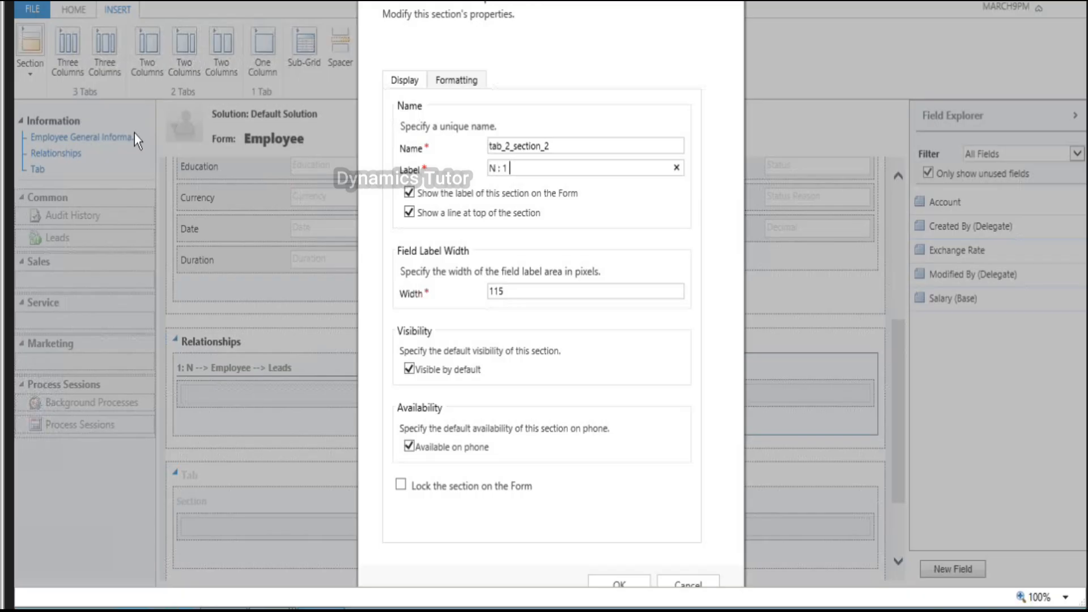
{"action": "type", "text": " -->Accoun"}
{"action": "key", "text": "BackSpace"}
{"action": "key", "text": "BackSpace"}
{"action": "key", "text": "BackSpace"}
{"action": "key", "text": "BackSpace"}
{"action": "key", "text": "BackSpace"}
{"action": "key", "text": "BackSpace"}
{"action": "type", "text": "Account / Contact"}
{"action": "left_click", "coordinate": [625, 581]}
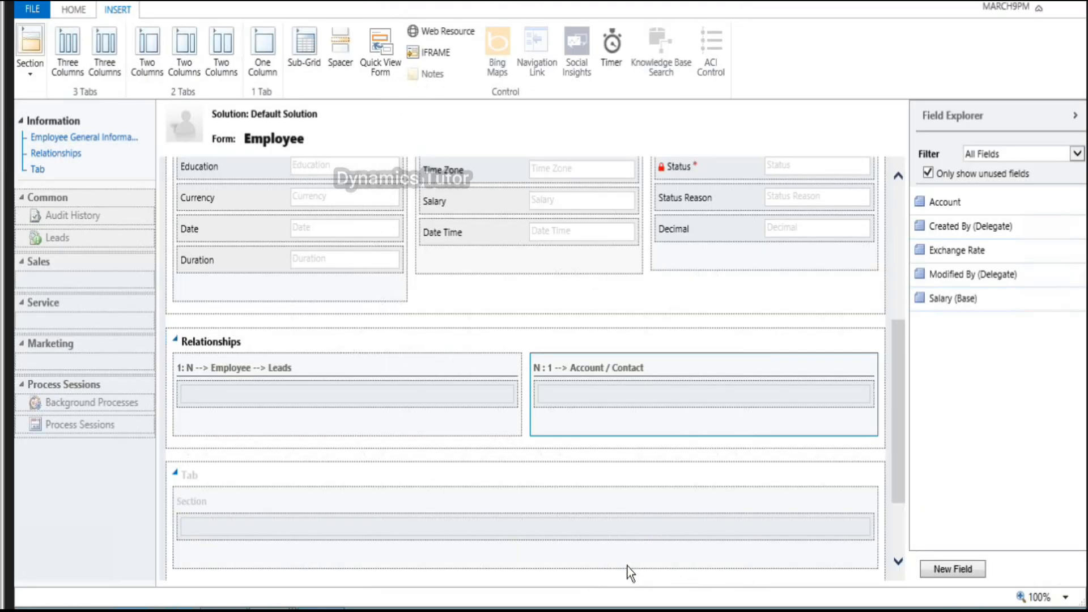
{"action": "scroll", "coordinate": [346, 469], "scroll_direction": "down", "scroll_amount": 2}
Step: Label the one-column tab's section 'N :N --> Employee --> Opportunities'
{"action": "double_click", "coordinate": [358, 389]}
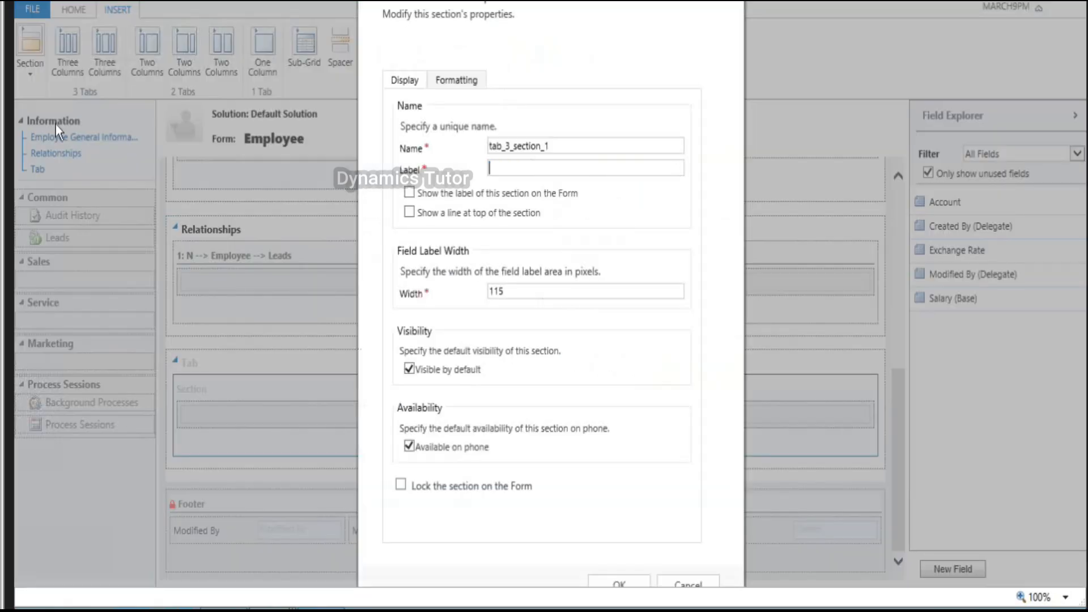
{"action": "type", "text": "N:N"}
{"action": "key", "text": "BackSpace"}
{"action": "key", "text": "BackSpace"}
{"action": "key", "text": "BackSpace"}
{"action": "type", "text": ":N --> Empl"}
{"action": "key", "text": "BackSpace"}
{"action": "key", "text": "BackSpace"}
{"action": "key", "text": "BackSpace"}
{"action": "type", "text": "mployee -->"}
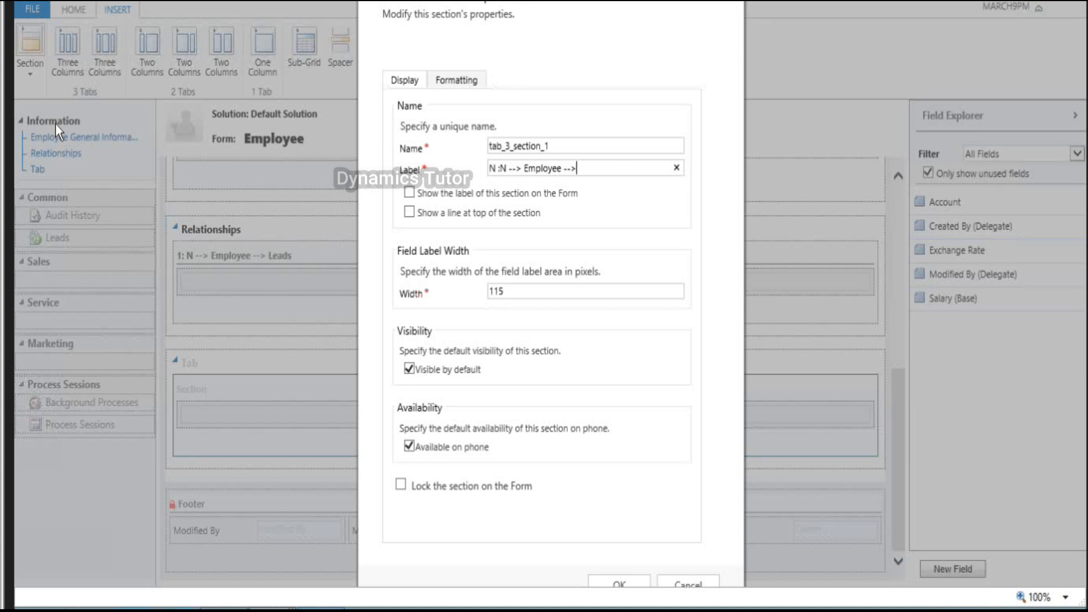
{"action": "type", "text": " Opportunities"}
{"action": "left_click", "coordinate": [625, 580]}
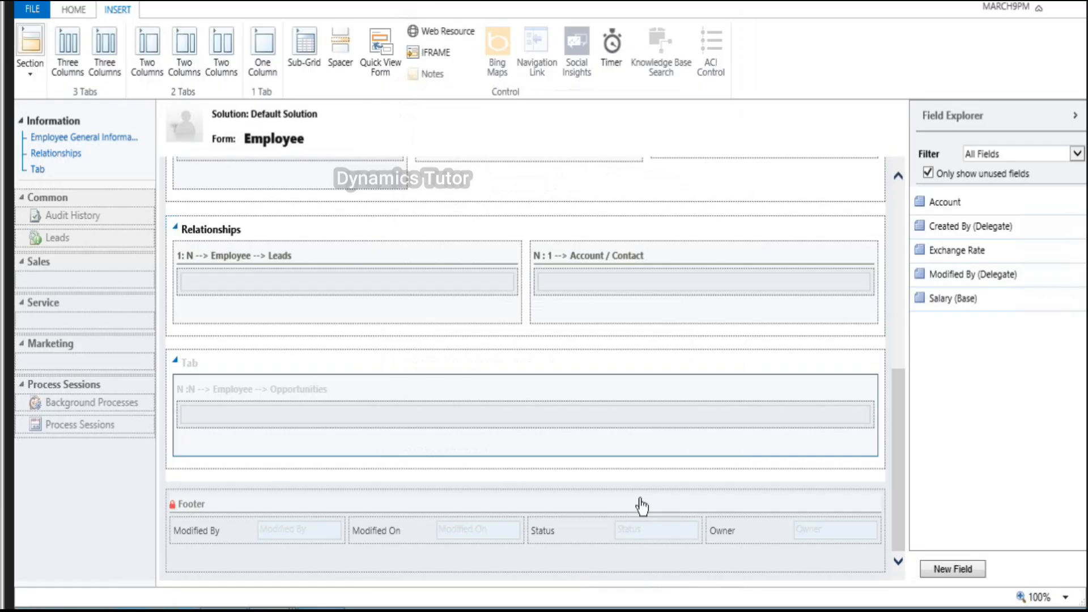
Step: Make the Opportunities section's label display on the form
{"action": "scroll", "coordinate": [480, 463], "scroll_direction": "up", "scroll_amount": 1}
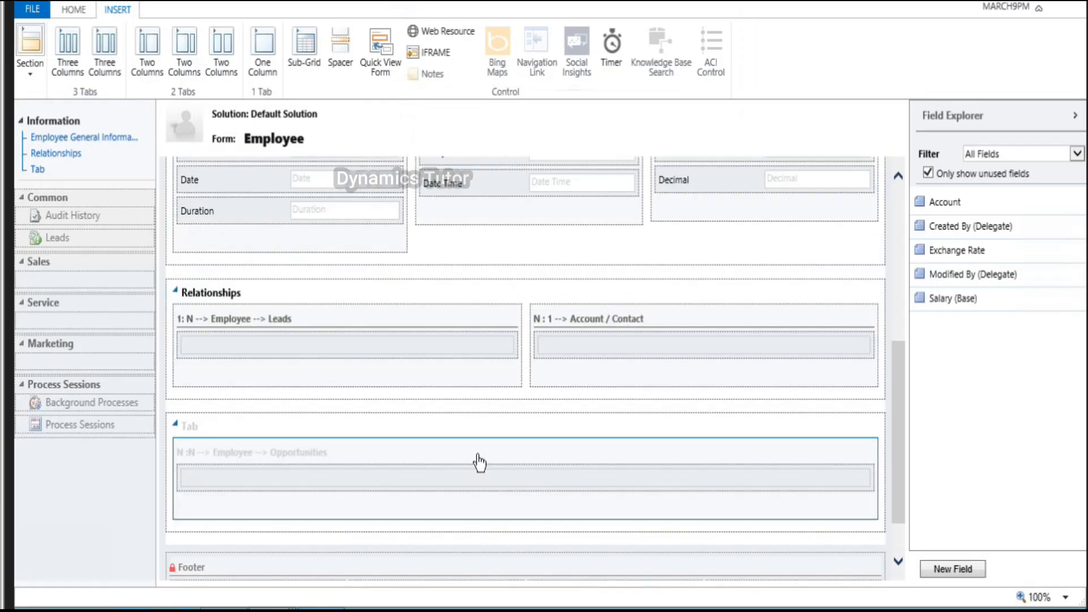
{"action": "double_click", "coordinate": [480, 462]}
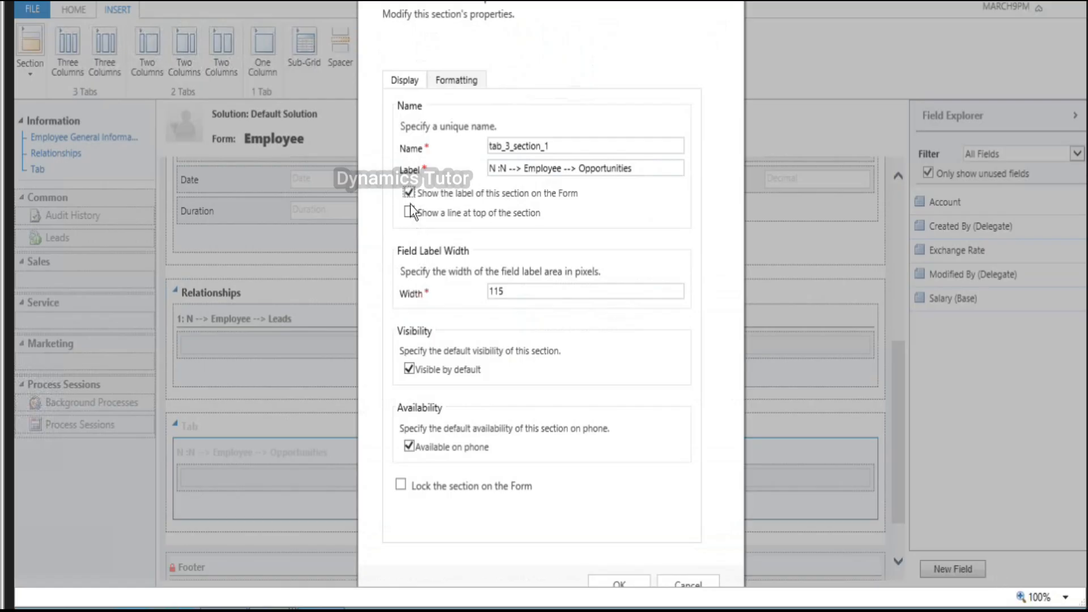
{"action": "left_click", "coordinate": [621, 583]}
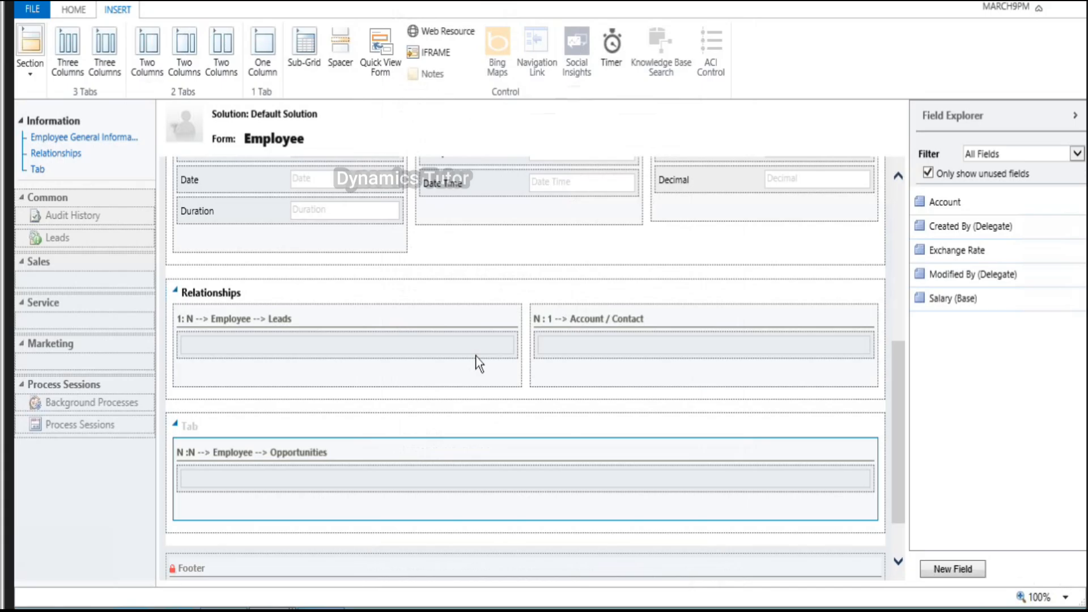
{"action": "scroll", "coordinate": [475, 356], "scroll_direction": "up", "scroll_amount": 1}
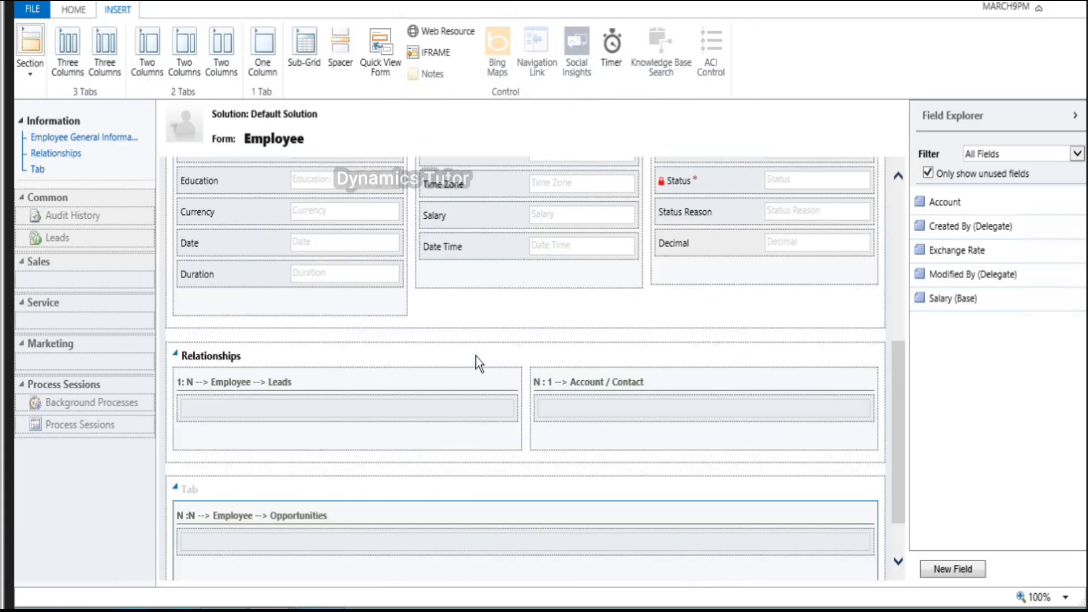
{"action": "scroll", "coordinate": [475, 356], "scroll_direction": "up", "scroll_amount": 2}
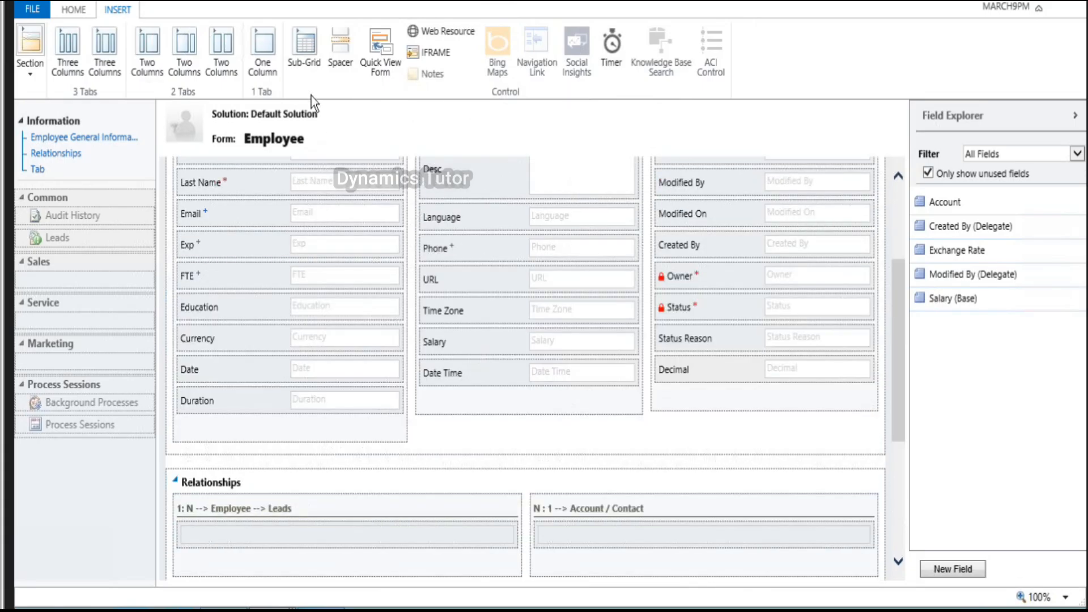
Step: Create a sub-grid named Leads and drag it into the '1: N --> Employee --> Leads' section
{"action": "left_click", "coordinate": [308, 62]}
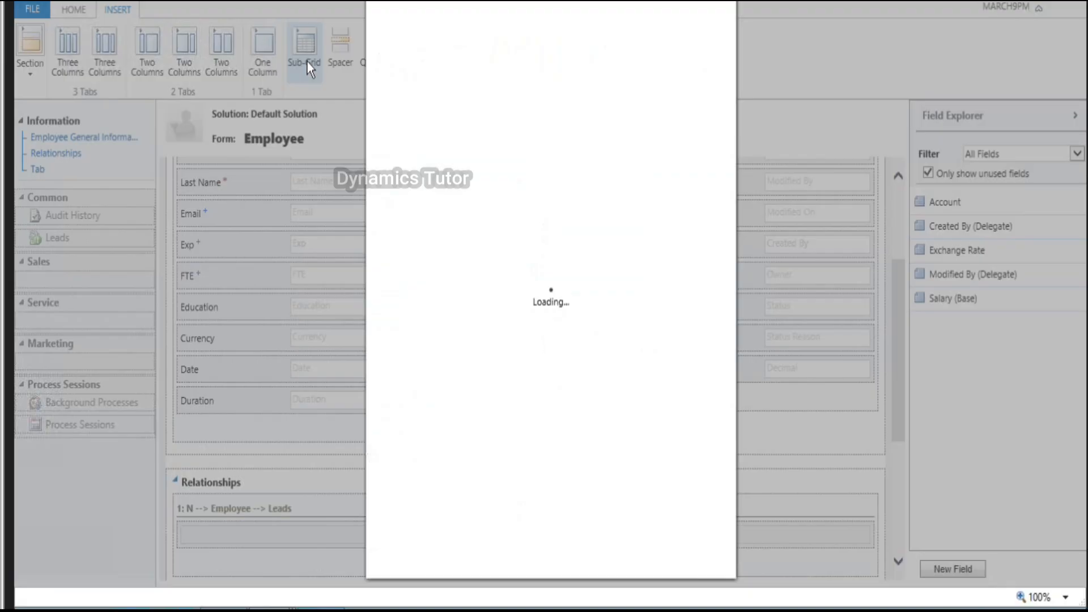
{"action": "type", "text": "Leads"}
{"action": "key", "text": "Tab"}
{"action": "key", "text": "BackSpace"}
{"action": "type", "text": "Leads"}
{"action": "key", "text": "Tab"}
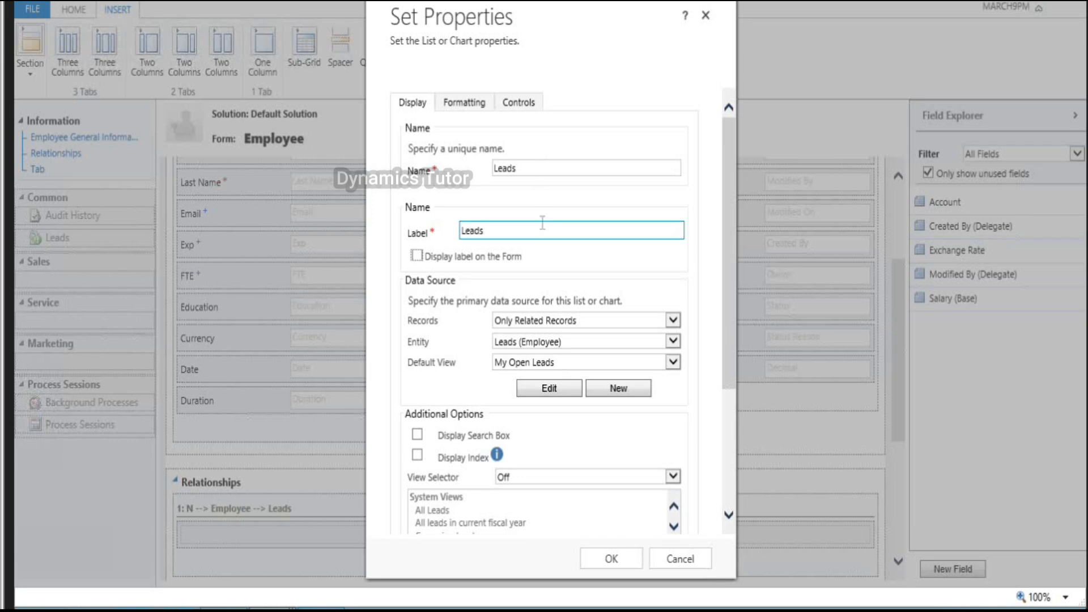
{"action": "left_click", "coordinate": [614, 558]}
{"action": "left_click_drag", "start_coordinate": [586, 440], "coordinate": [457, 289]}
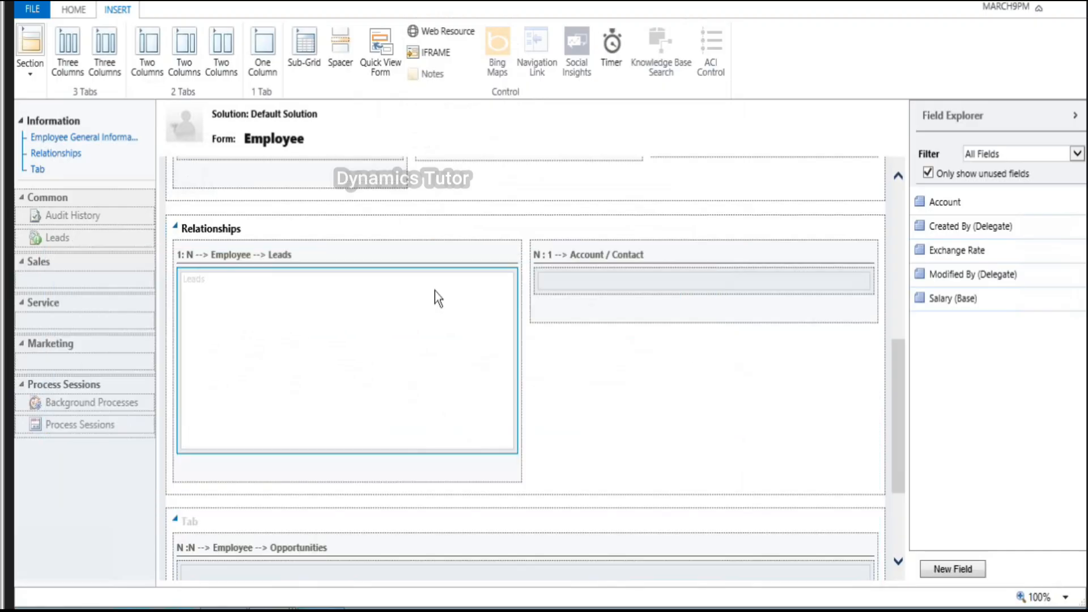
Step: Give the Account / Contact section two columns and place the Account field in it
{"action": "left_click", "coordinate": [698, 262]}
{"action": "double_click", "coordinate": [699, 262]}
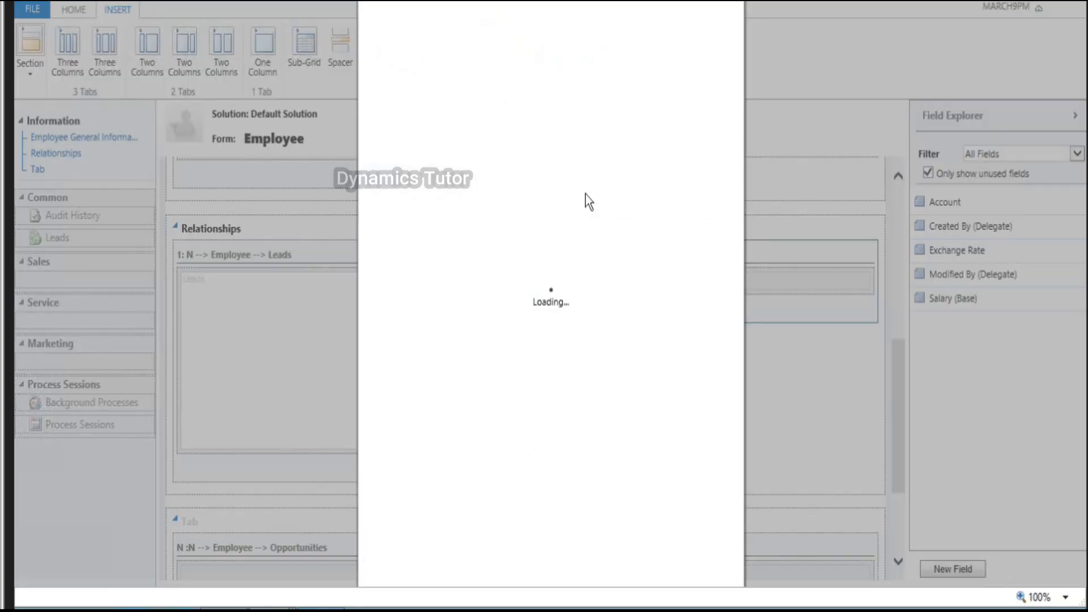
{"action": "left_click", "coordinate": [454, 81]}
{"action": "left_click", "coordinate": [409, 203]}
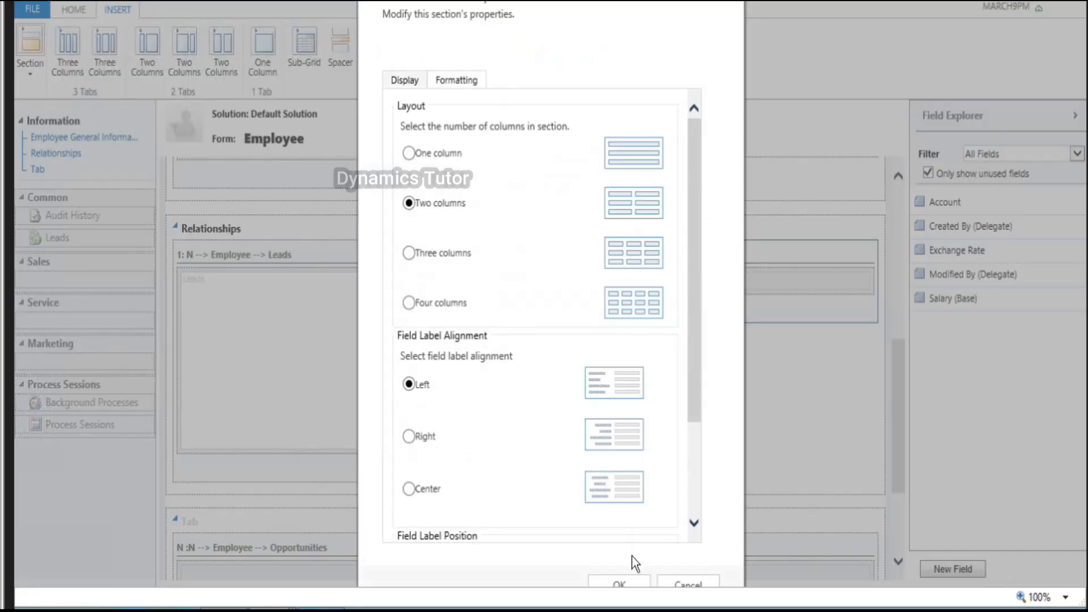
{"action": "left_click", "coordinate": [623, 585]}
{"action": "left_click_drag", "start_coordinate": [939, 207], "coordinate": [617, 279]}
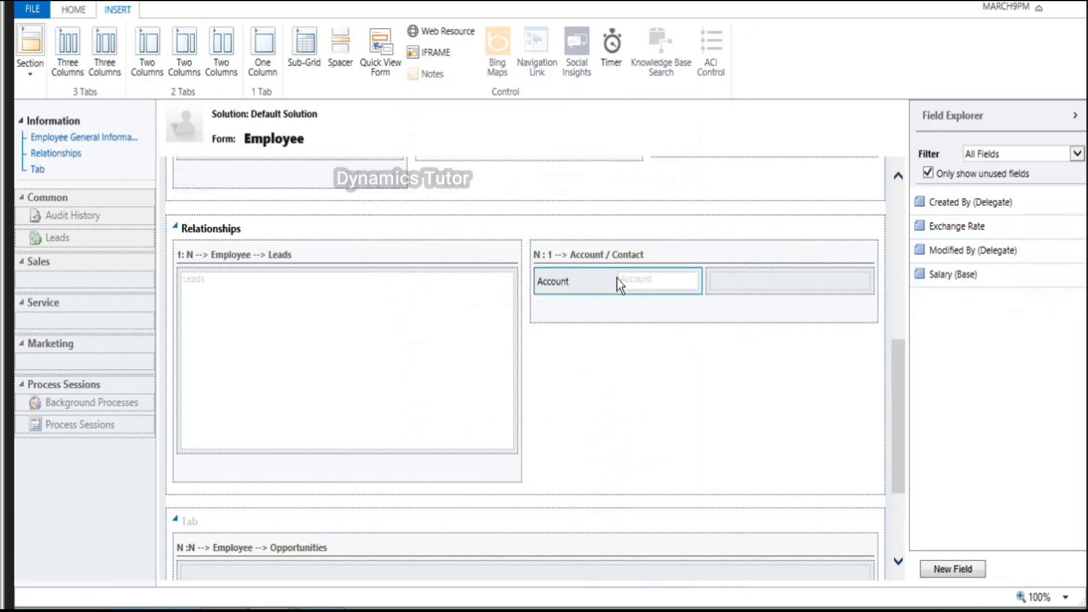
Step: Create a new Employee field named Contact, a Lookup targeting Contact records, and save it
{"action": "left_click", "coordinate": [969, 570]}
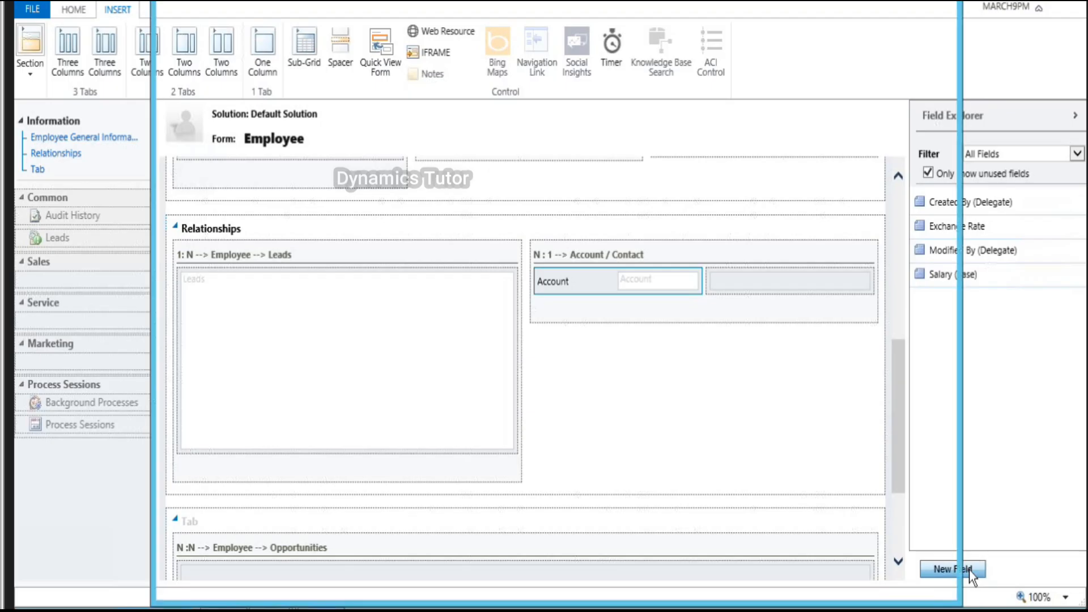
{"action": "type", "text": "Contact"}
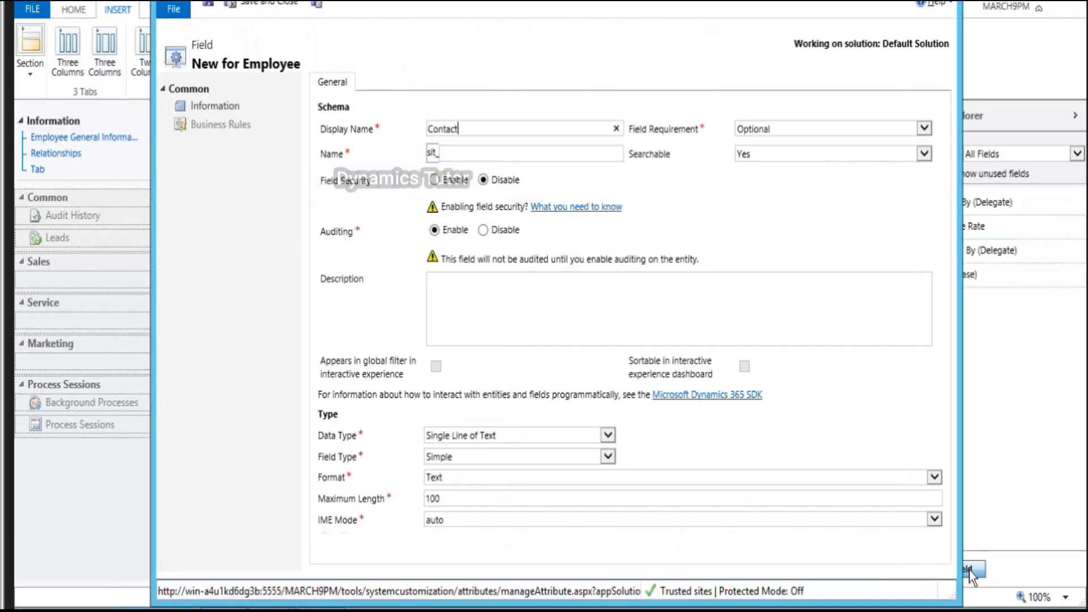
{"action": "key", "text": "Tab"}
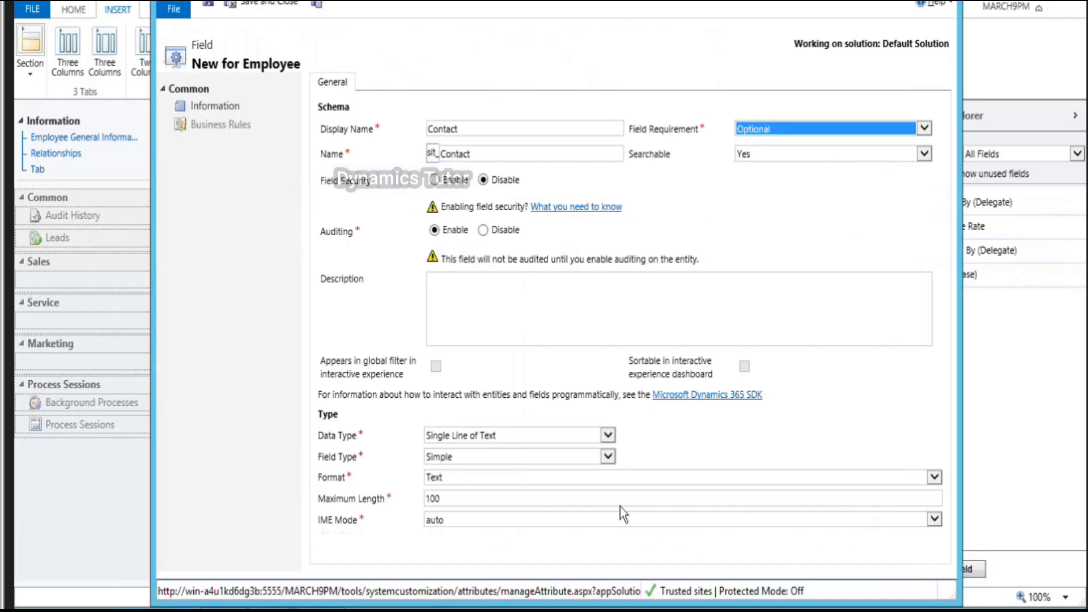
{"action": "left_click", "coordinate": [606, 435]}
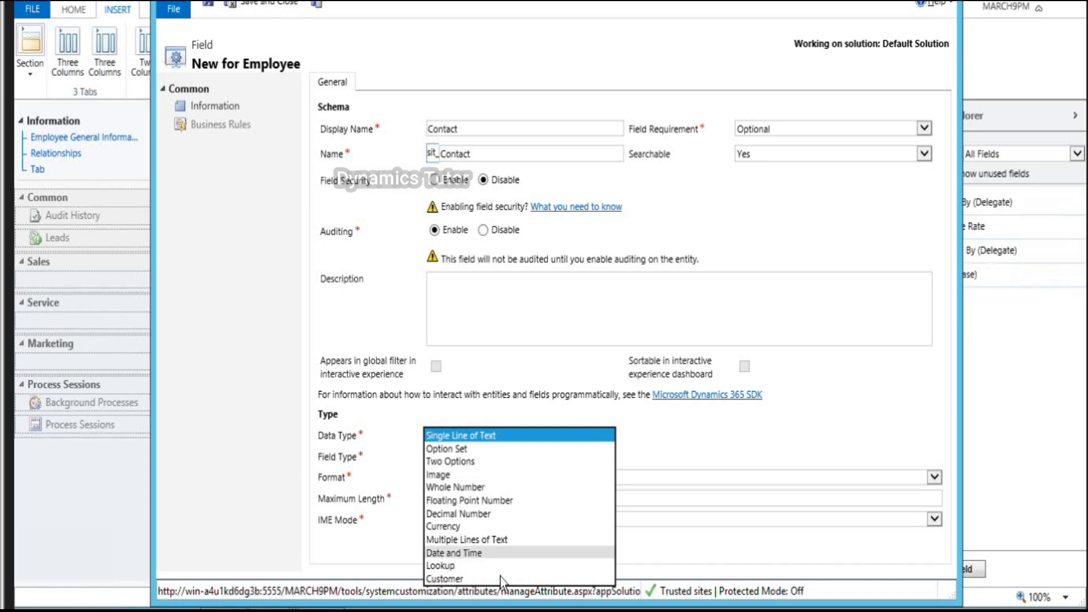
{"action": "left_click", "coordinate": [496, 583]}
{"action": "left_click", "coordinate": [550, 434]}
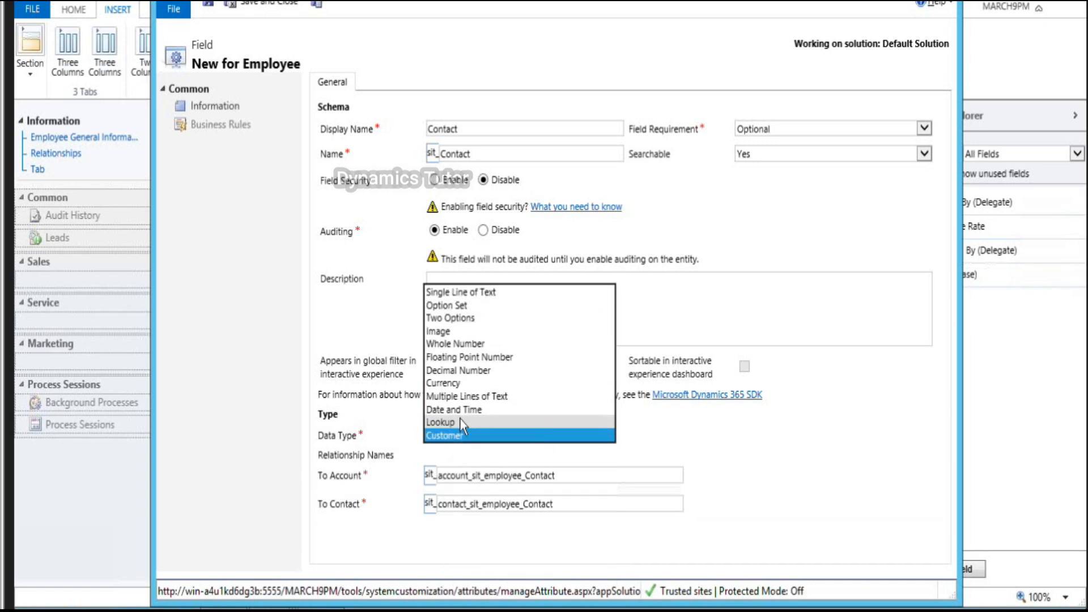
{"action": "left_click", "coordinate": [461, 418]}
{"action": "left_click", "coordinate": [501, 459]}
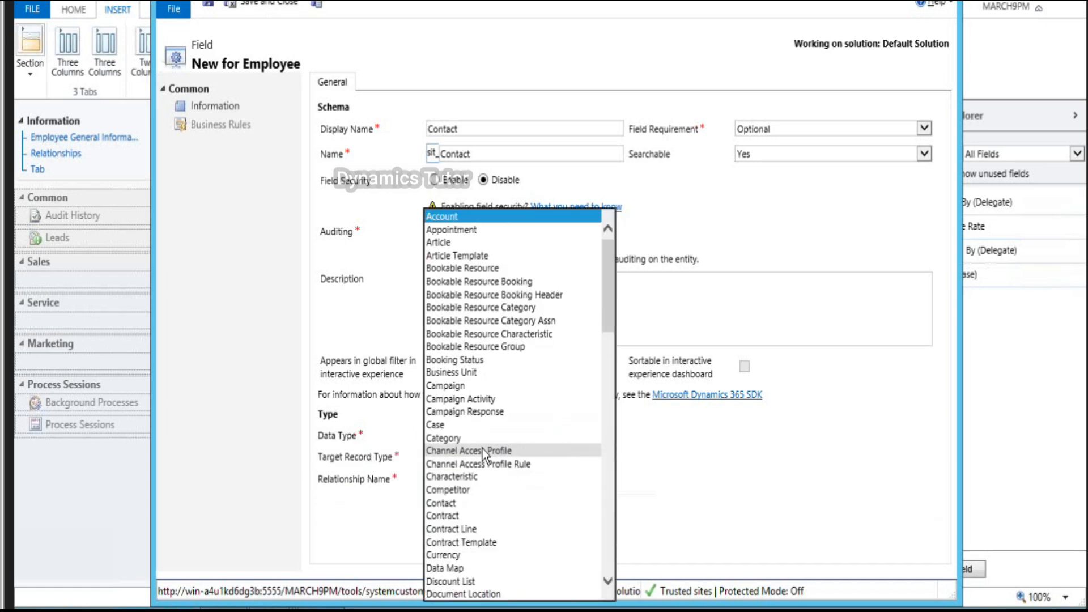
{"action": "left_click", "coordinate": [461, 507]}
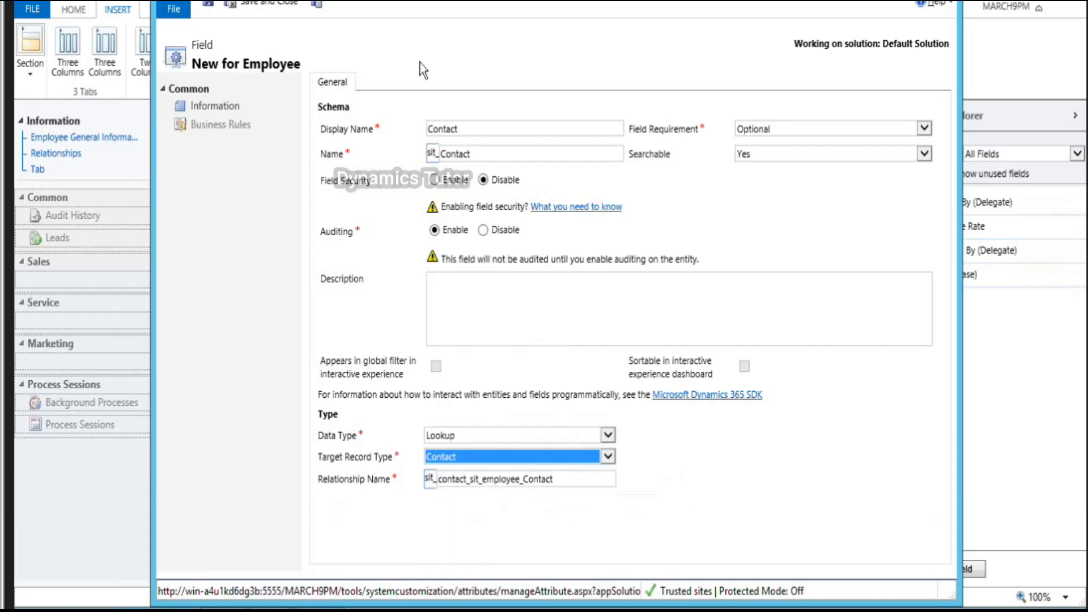
{"action": "left_click", "coordinate": [272, 3]}
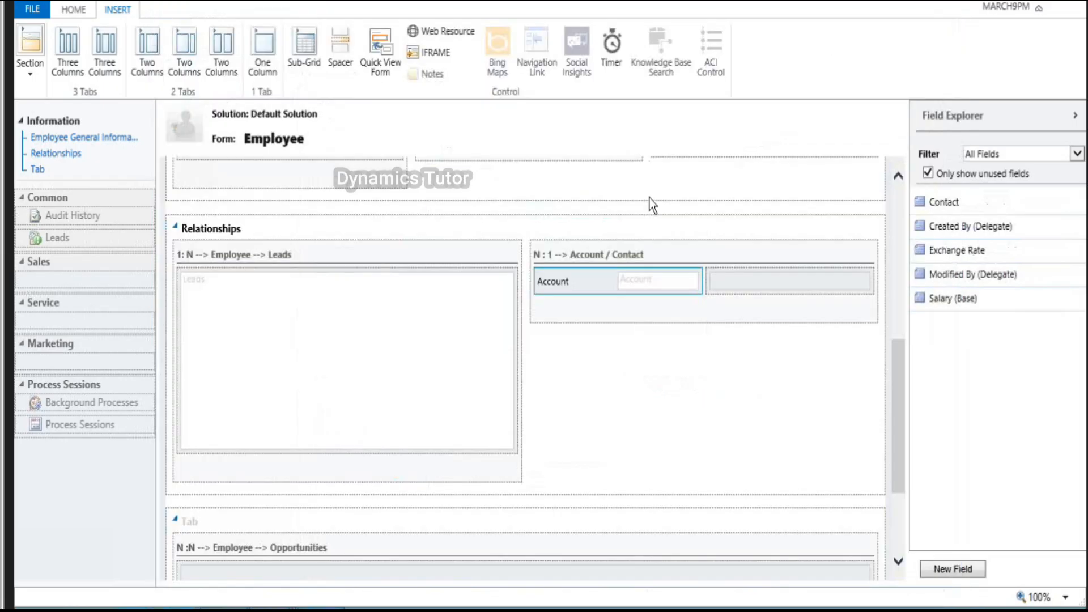
Step: Drag the Contact field into the empty column next to Account in the N : 1 section
{"action": "left_click_drag", "start_coordinate": [968, 204], "coordinate": [798, 281]}
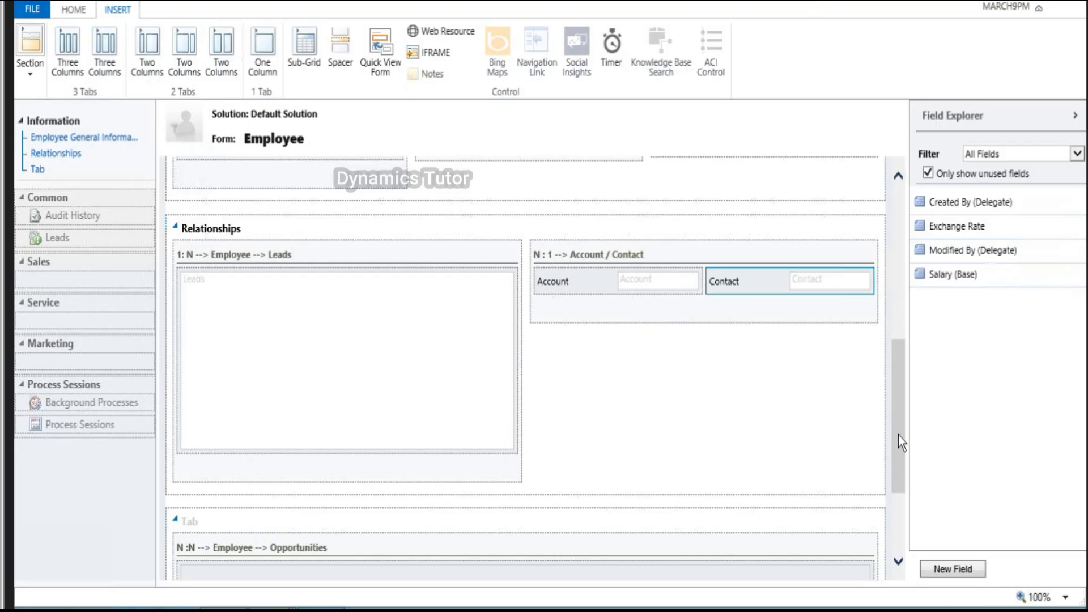
Step: Insert a sub-grid named and labelled 'Opportunity' in the Opportunities section, showing Opportunities records
{"action": "scroll", "coordinate": [880, 522], "scroll_direction": "down", "scroll_amount": 1}
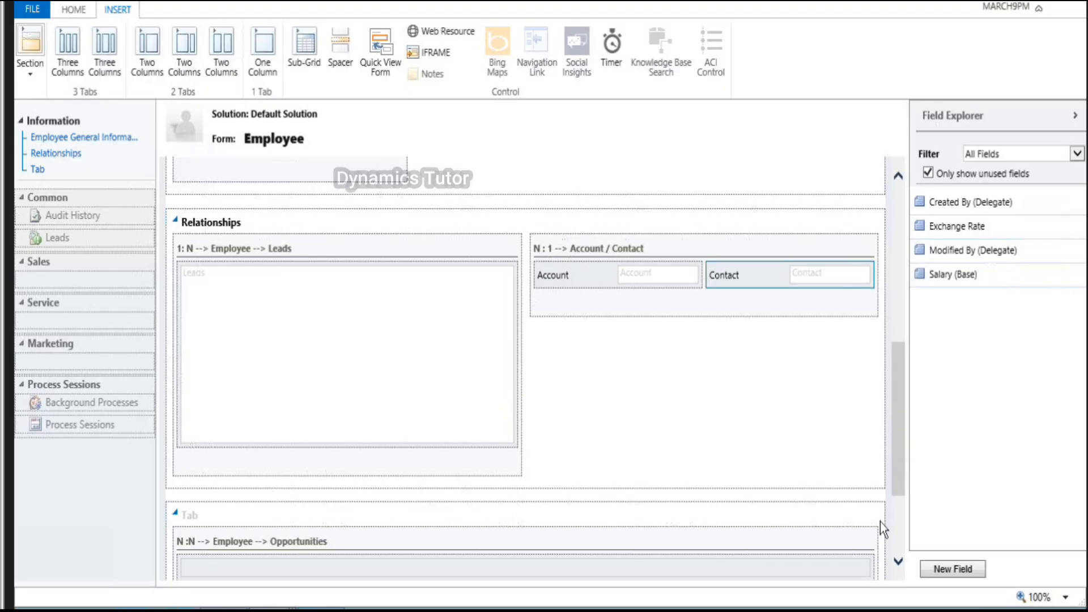
{"action": "scroll", "coordinate": [880, 522], "scroll_direction": "down", "scroll_amount": 5}
{"action": "left_click", "coordinate": [503, 406]}
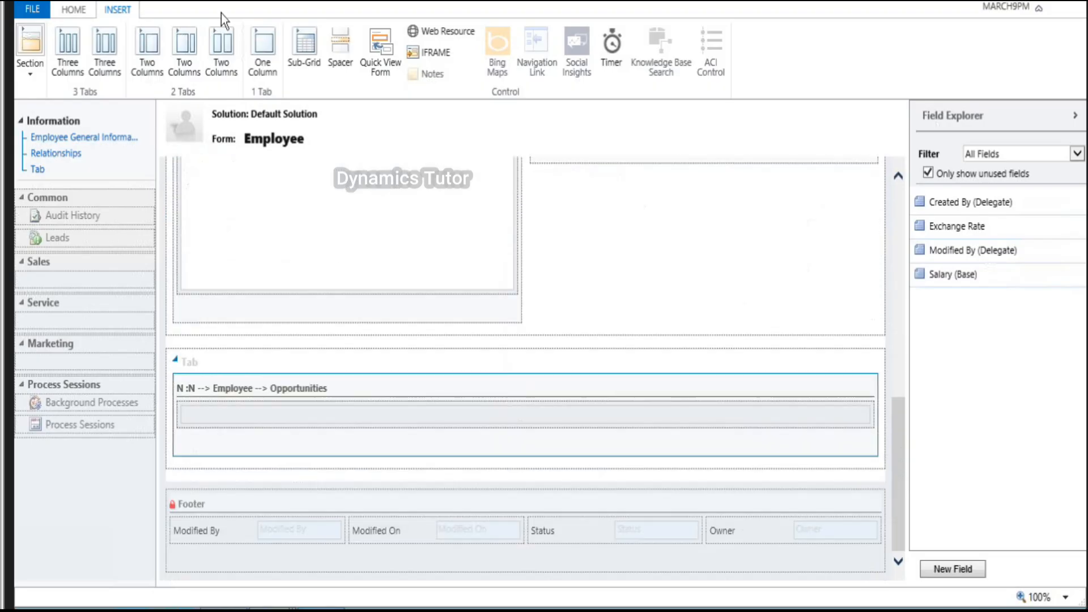
{"action": "left_click", "coordinate": [305, 49]}
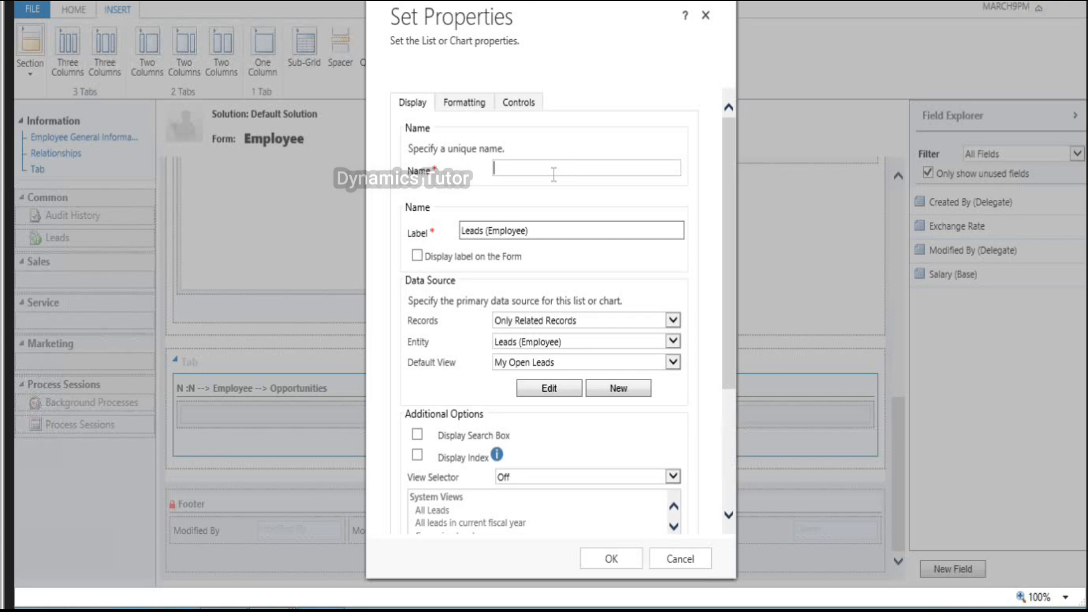
{"action": "type", "text": "Oppr"}
{"action": "key", "text": "BackSpace"}
{"action": "type", "text": "ortunit"}
{"action": "key", "text": "BackSpace"}
{"action": "key", "text": "BackSpace"}
{"action": "key", "text": "BackSpace"}
{"action": "key", "text": "BackSpace"}
{"action": "key", "text": "BackSpace"}
{"action": "key", "text": "BackSpace"}
{"action": "key", "text": "BackSpace"}
{"action": "key", "text": "BackSpace"}
{"action": "key", "text": "BackSpace"}
{"action": "key", "text": "BackSpace"}
{"action": "type", "text": "Opportunity"}
{"action": "key", "text": "Tab"}
{"action": "key", "text": "shift+Tab"}
{"action": "key", "text": "ctrl+c"}
{"action": "key", "text": "Tab"}
{"action": "key", "text": "ctrl+v"}
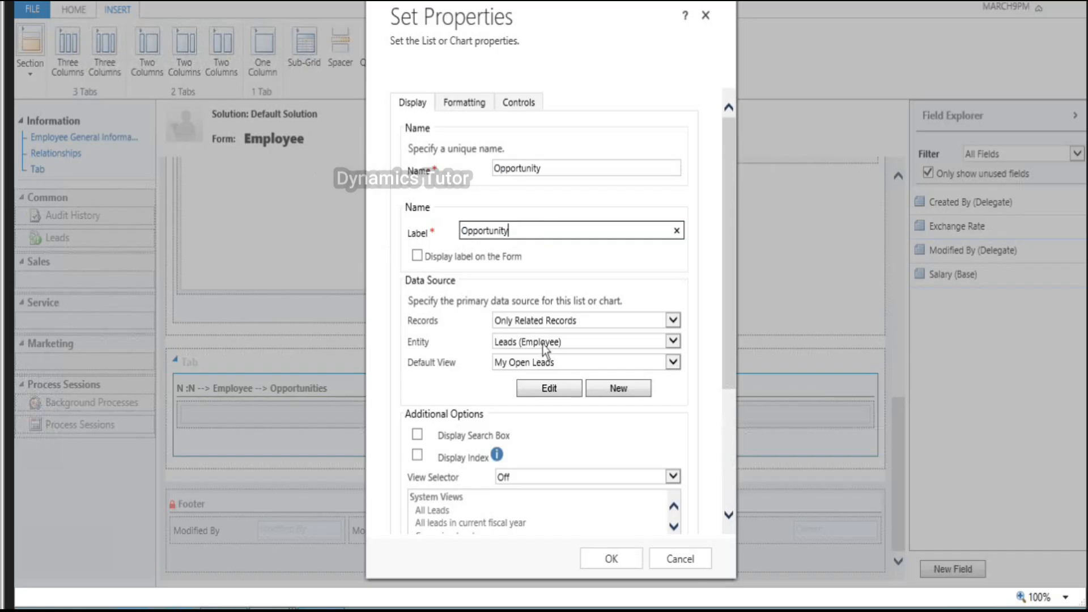
{"action": "left_click", "coordinate": [541, 343]}
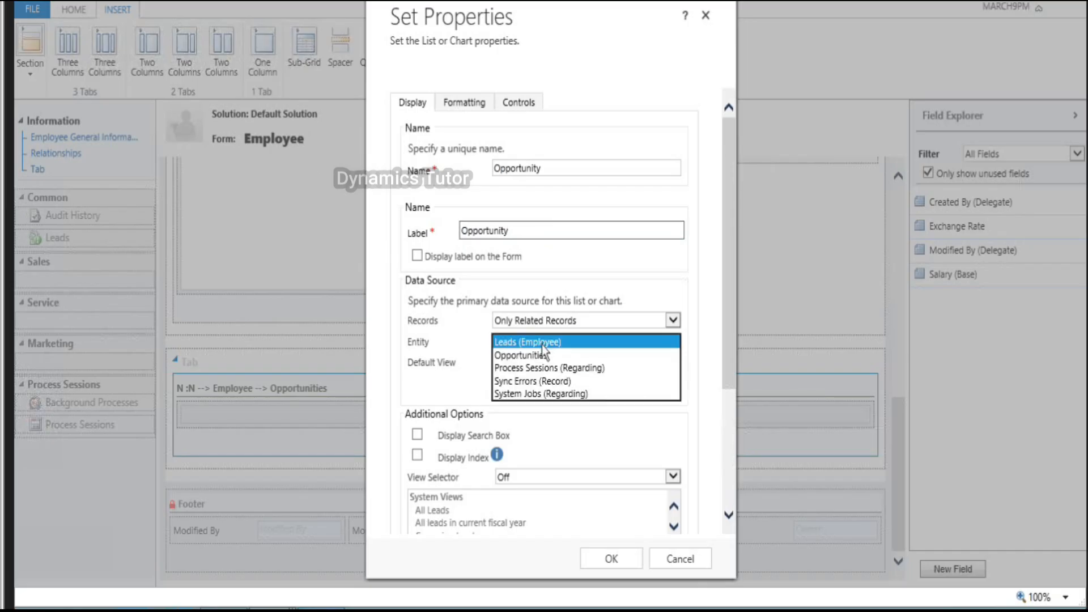
{"action": "left_click", "coordinate": [542, 354]}
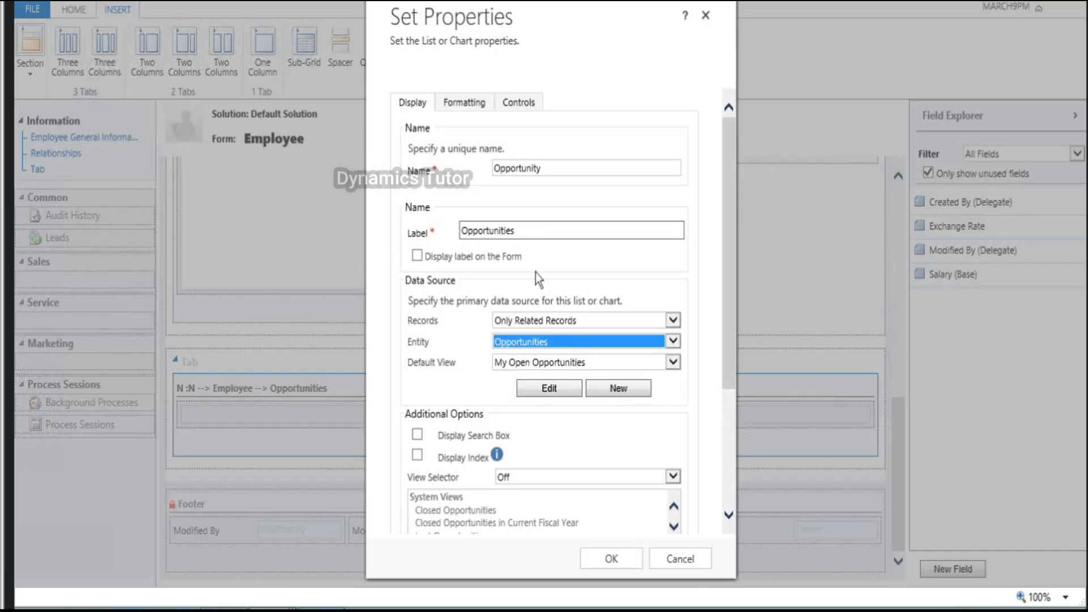
{"action": "left_click", "coordinate": [611, 560]}
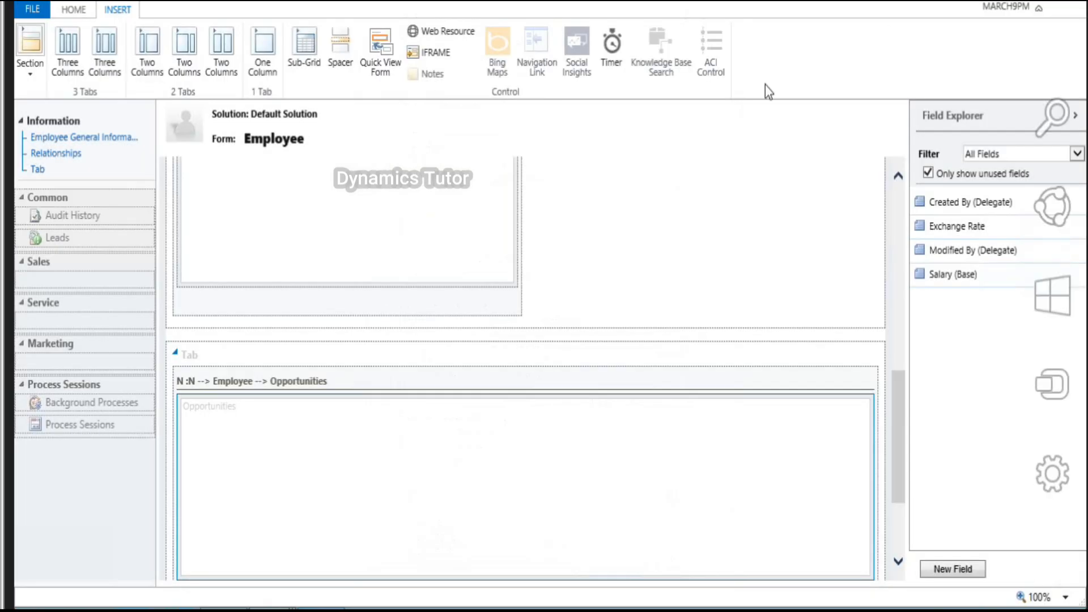
Step: Publish the Employee form customizations from the Home ribbon
{"action": "left_click", "coordinate": [74, 15]}
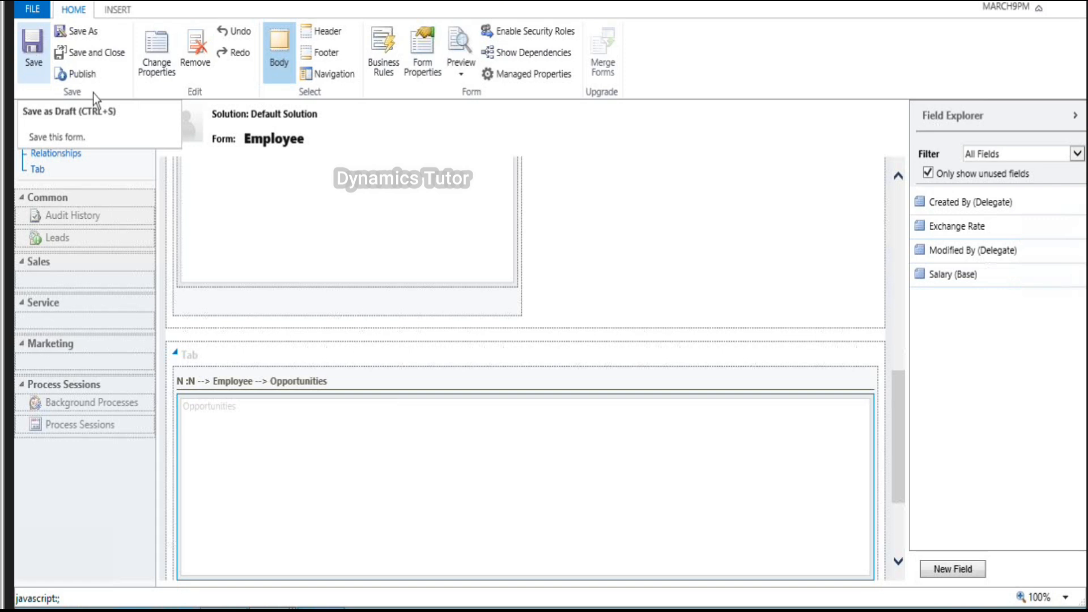
{"action": "left_click", "coordinate": [80, 75]}
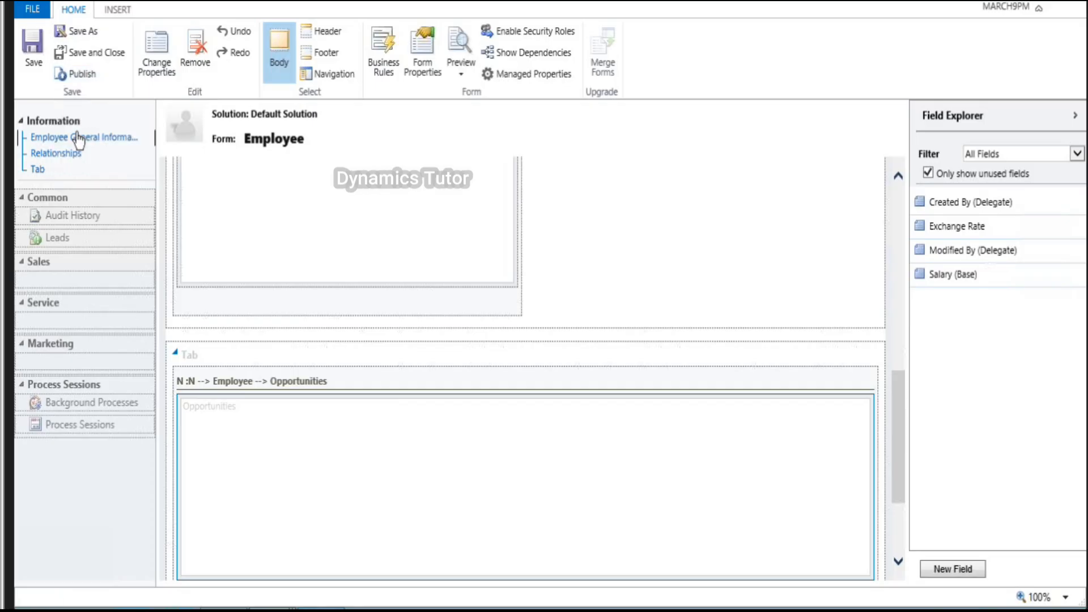
{"action": "left_click", "coordinate": [80, 79]}
{"action": "left_click", "coordinate": [80, 80]}
Step: Scroll back to the top of the published Employee form
{"action": "scroll", "coordinate": [521, 340], "scroll_direction": "up", "scroll_amount": 1}
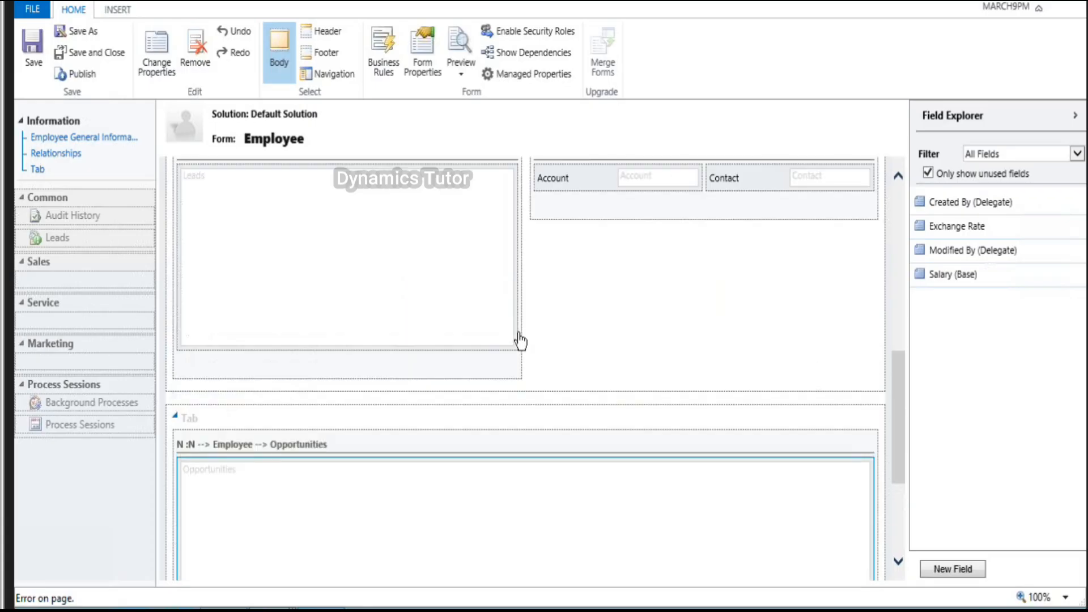
{"action": "scroll", "coordinate": [520, 341], "scroll_direction": "up", "scroll_amount": 1}
{"action": "scroll", "coordinate": [520, 340], "scroll_direction": "up", "scroll_amount": 3}
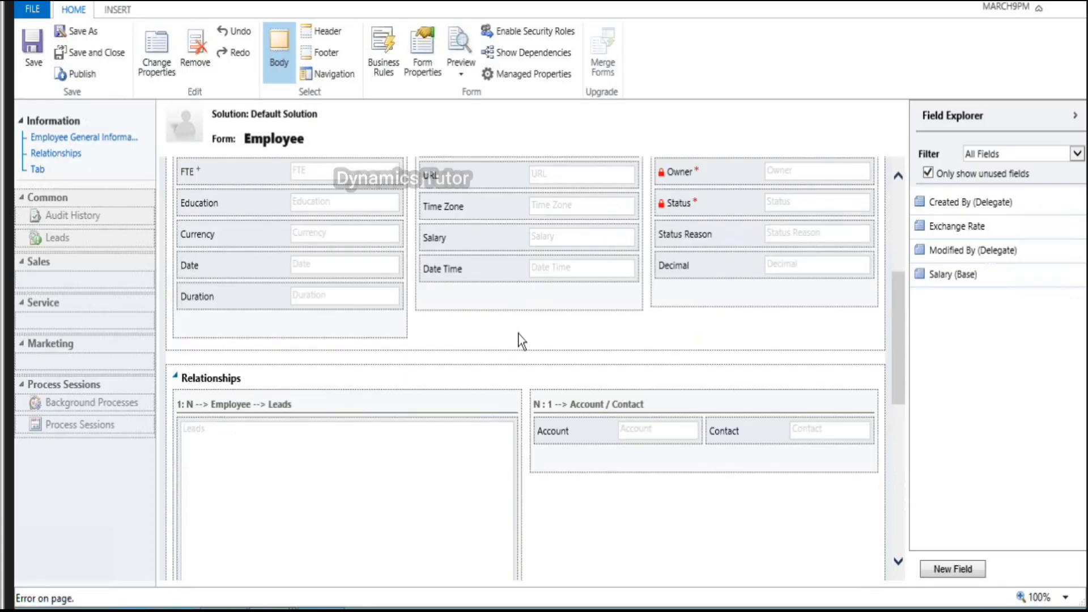
{"action": "scroll", "coordinate": [520, 340], "scroll_direction": "up", "scroll_amount": 4}
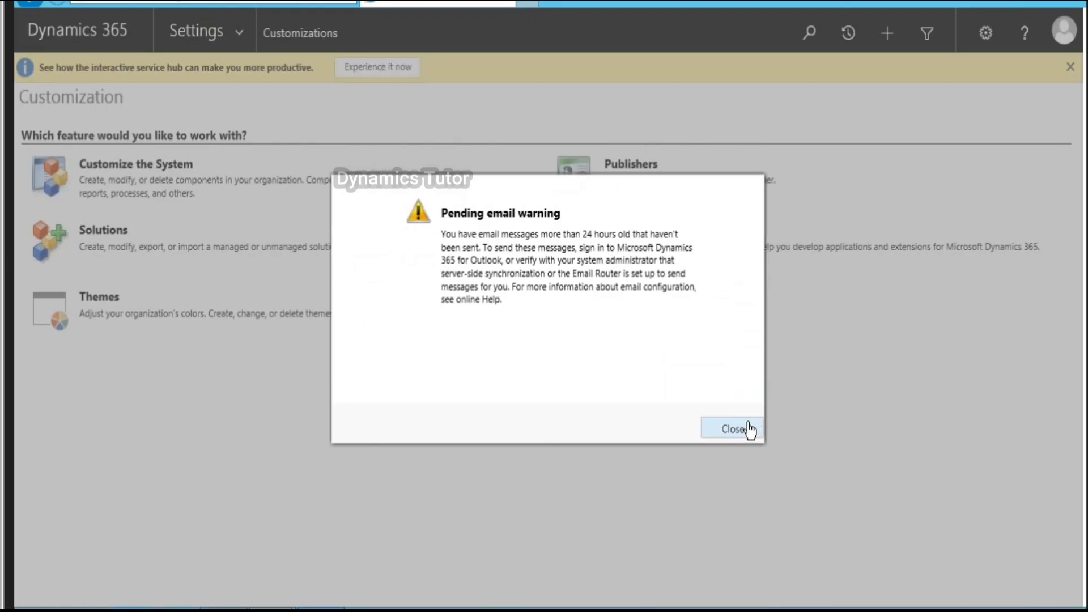
Step: Dismiss the email warning and open the CRM record from the Sales area's Employee list
{"action": "left_click", "coordinate": [749, 429]}
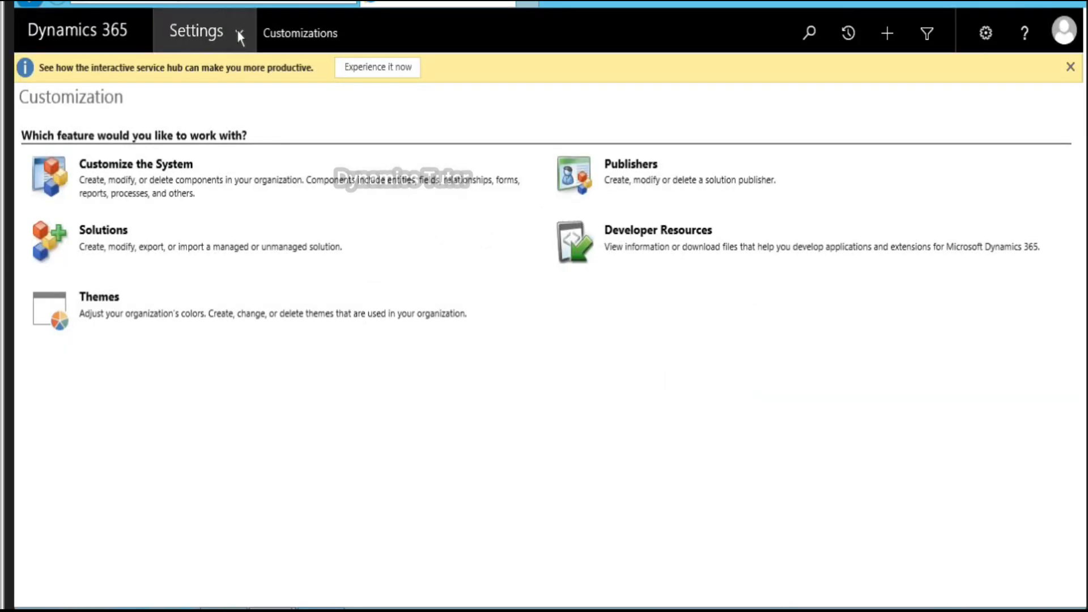
{"action": "left_click", "coordinate": [237, 32]}
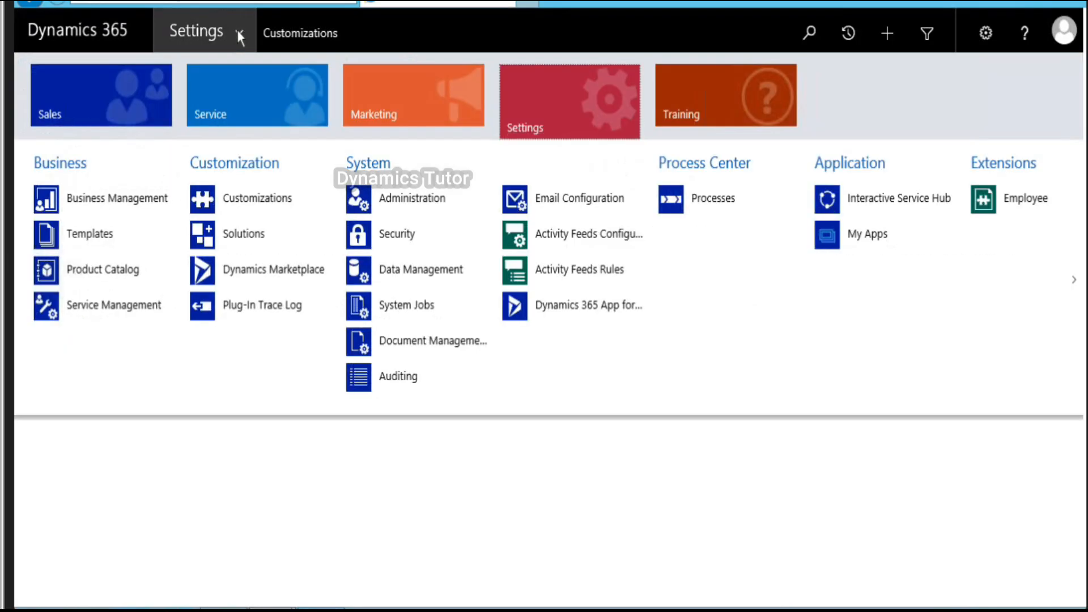
{"action": "left_click", "coordinate": [117, 90]}
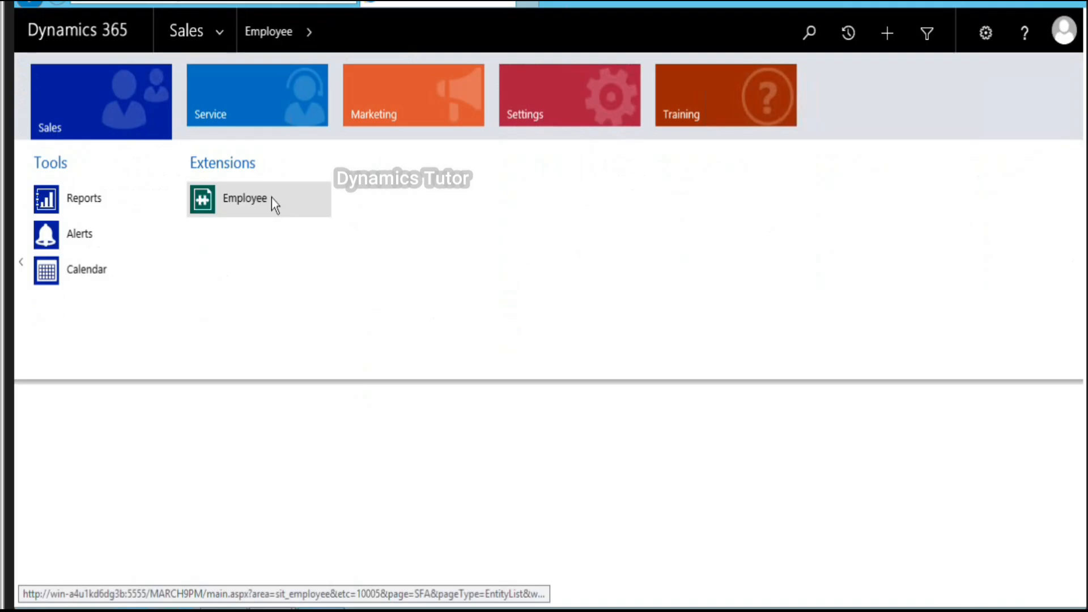
{"action": "left_click", "coordinate": [271, 198]}
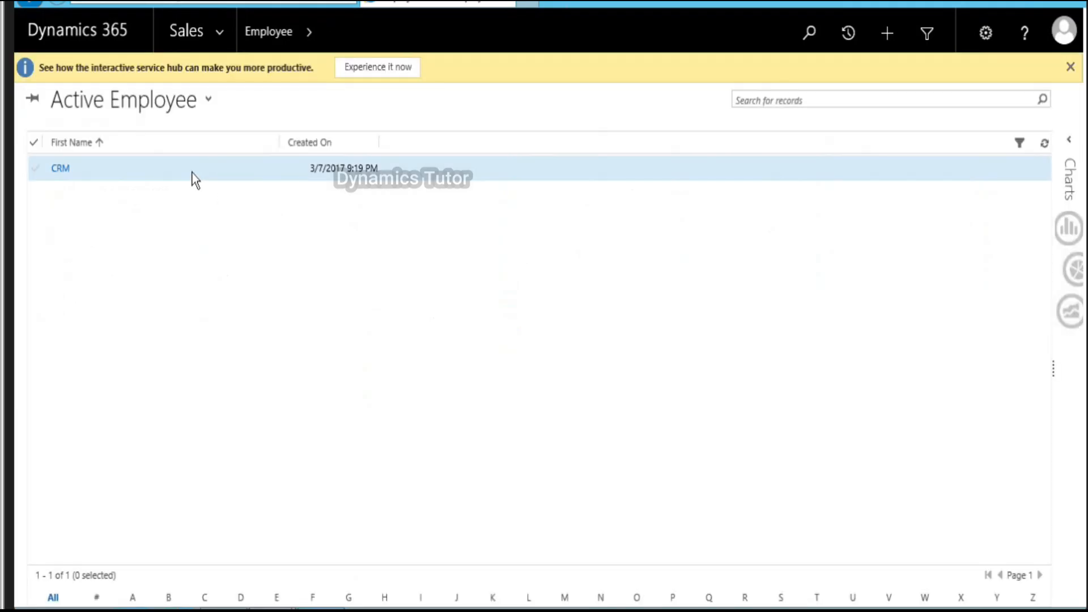
{"action": "double_click", "coordinate": [159, 225]}
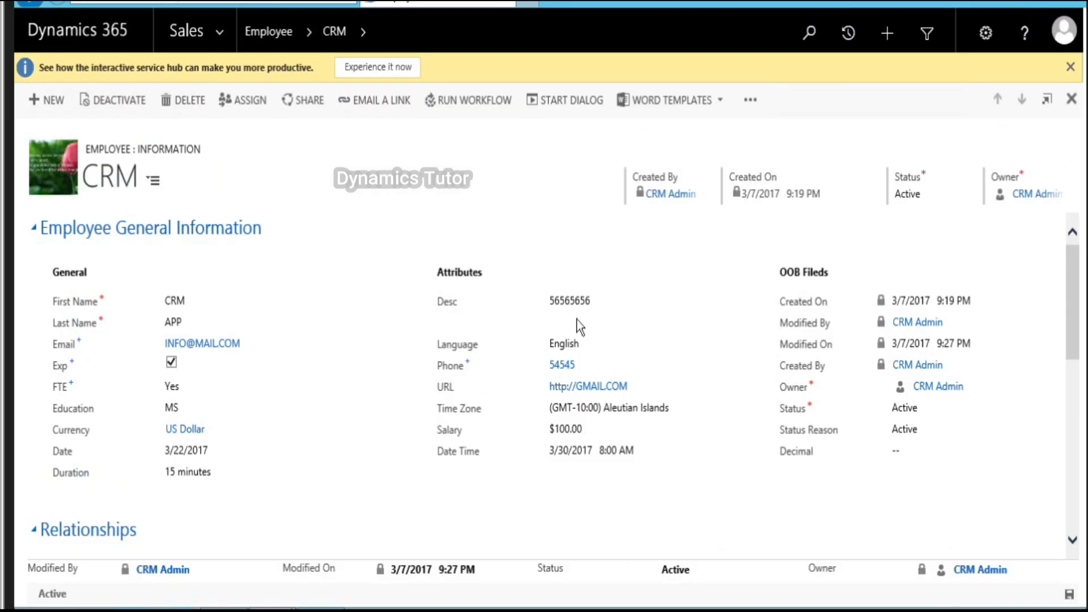
Step: Link three sample leads to the CRM employee through the Leads sub-grid
{"action": "scroll", "coordinate": [645, 399], "scroll_direction": "down", "scroll_amount": 5}
{"action": "scroll", "coordinate": [652, 397], "scroll_direction": "down", "scroll_amount": 1}
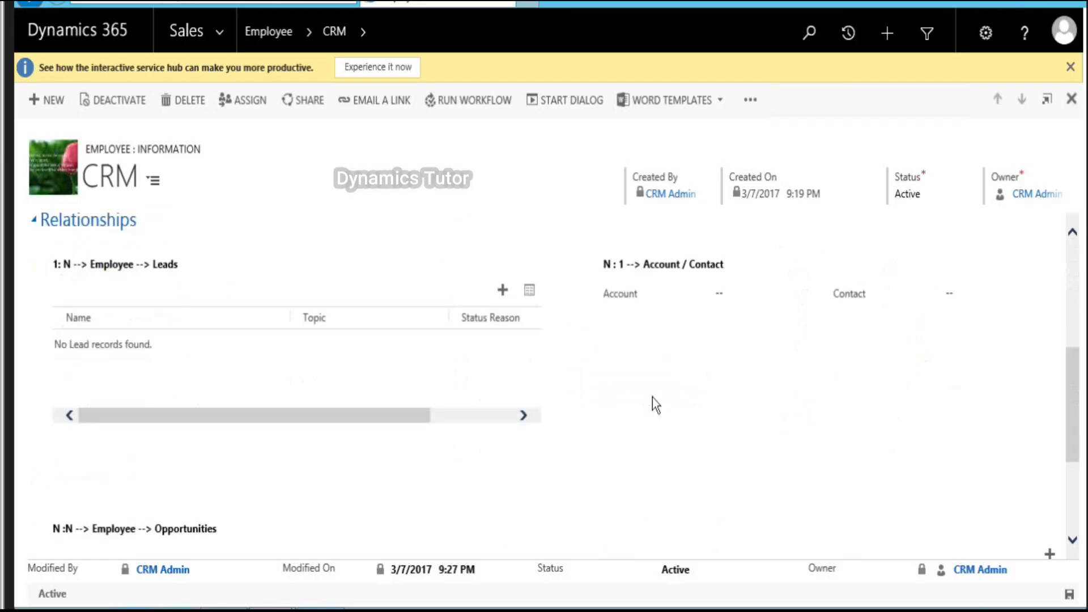
{"action": "left_click", "coordinate": [503, 291]}
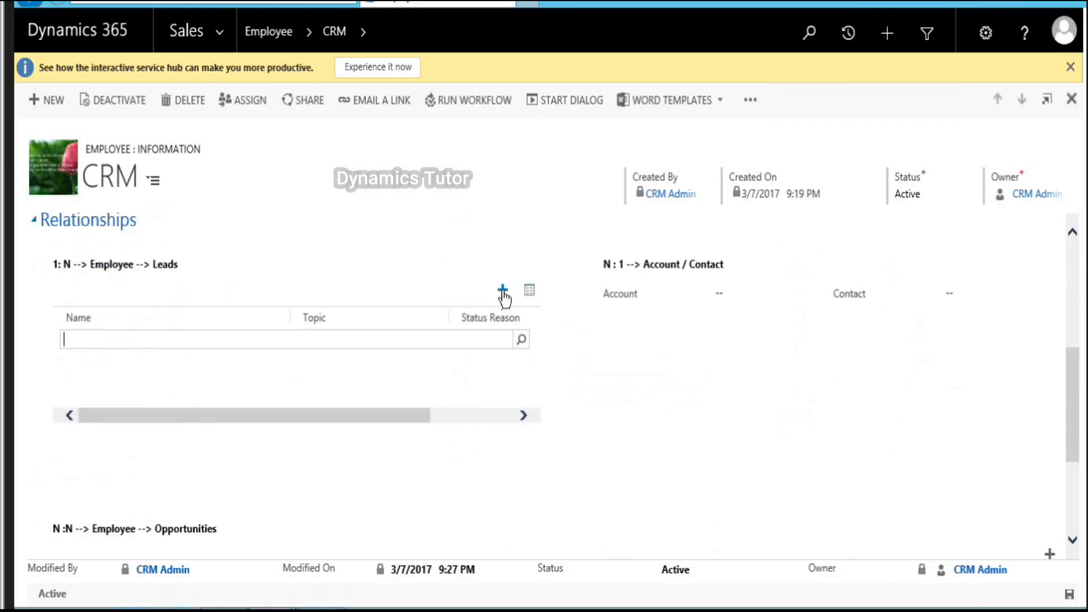
{"action": "left_click", "coordinate": [522, 341]}
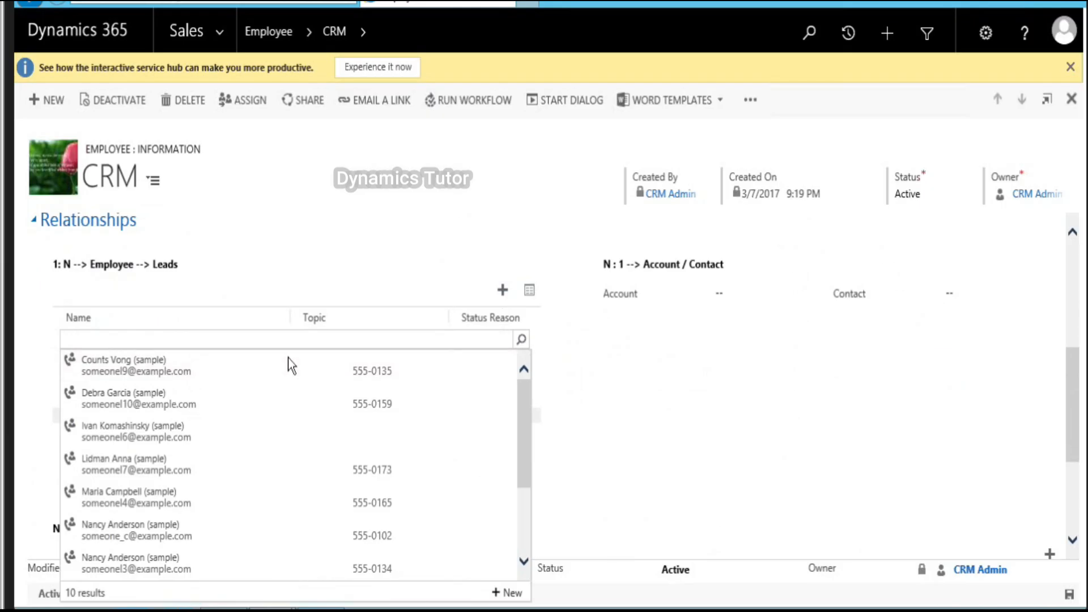
{"action": "left_click", "coordinate": [444, 361]}
{"action": "left_click", "coordinate": [503, 292]}
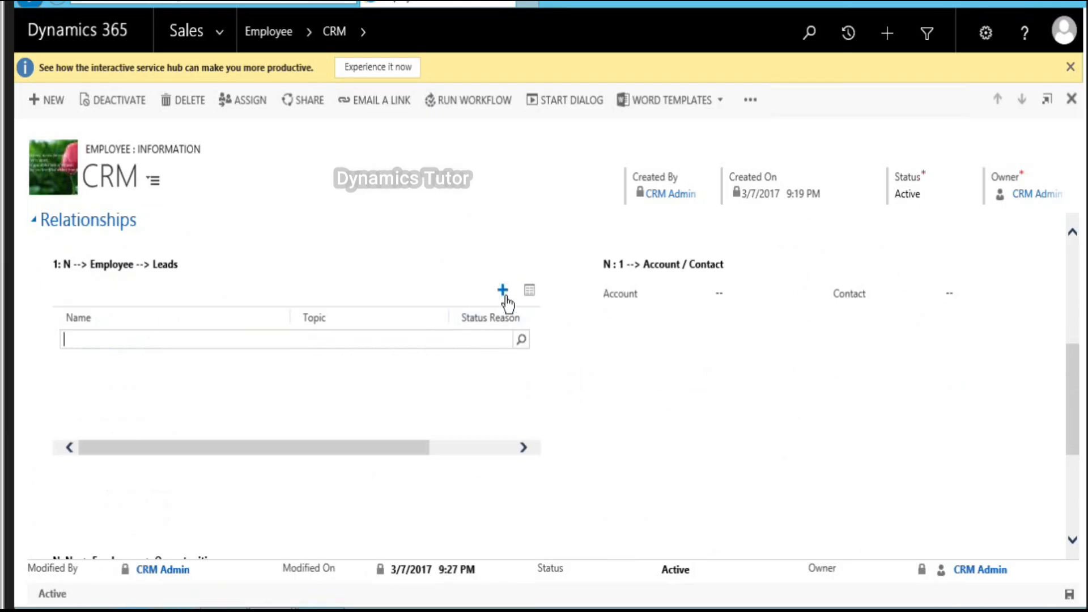
{"action": "left_click", "coordinate": [522, 340]}
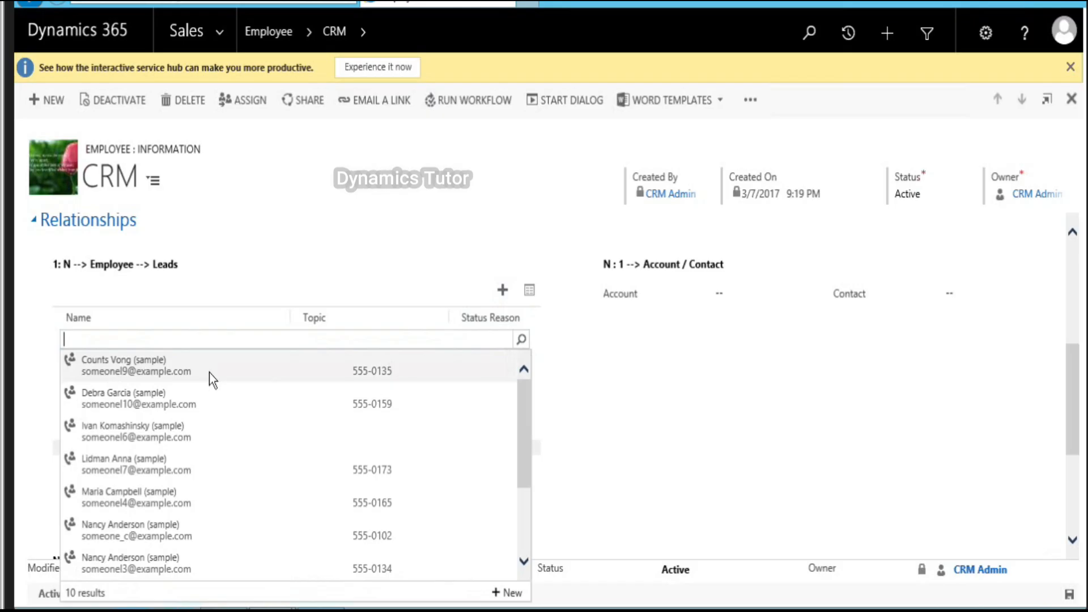
{"action": "left_click", "coordinate": [188, 412]}
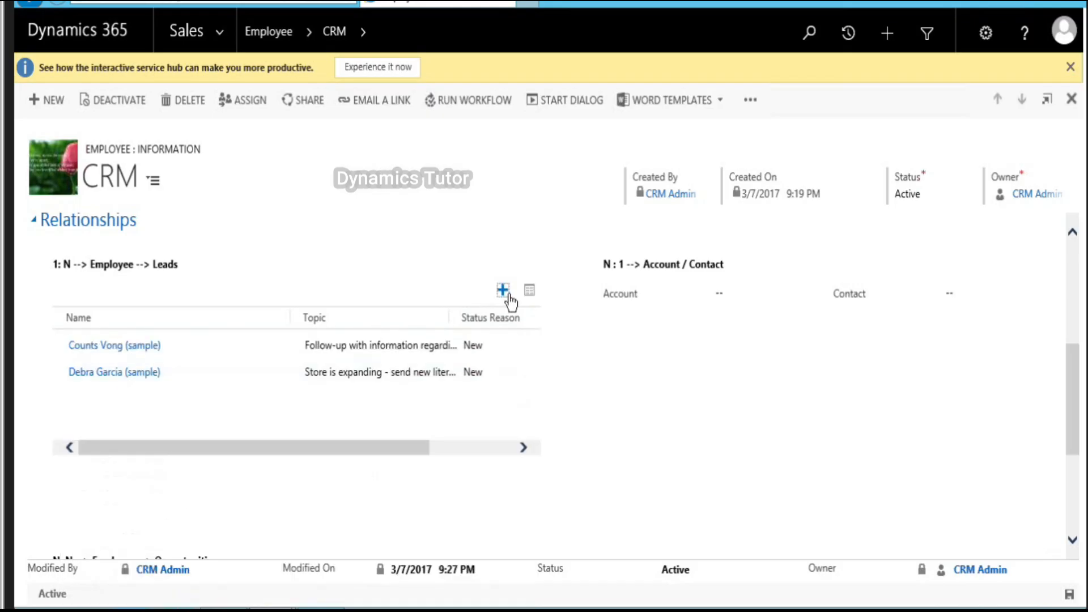
{"action": "left_click", "coordinate": [504, 291]}
{"action": "left_click", "coordinate": [521, 339]}
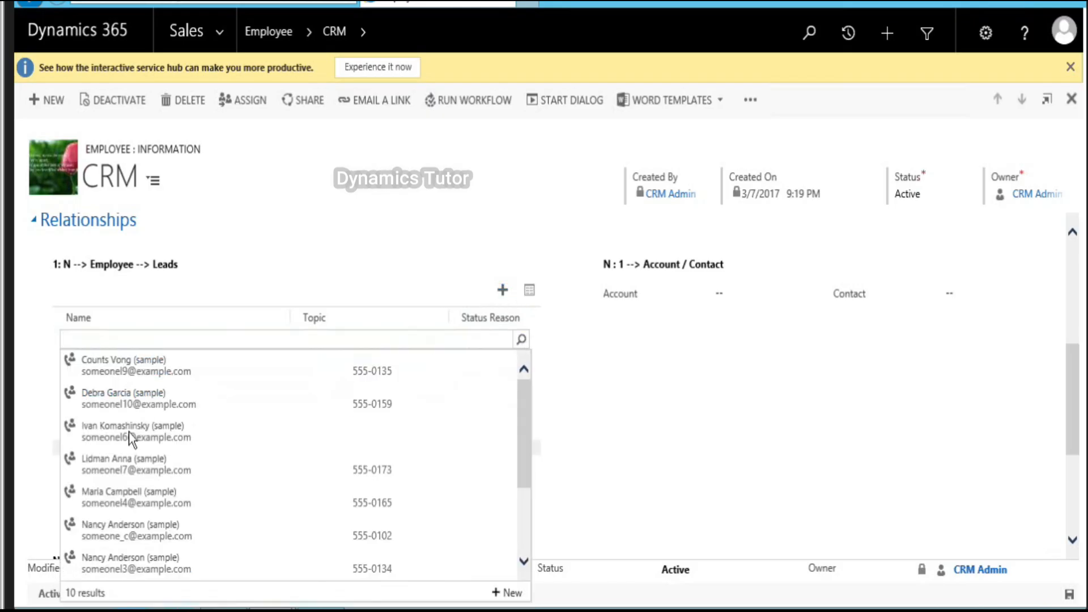
{"action": "left_click", "coordinate": [131, 465]}
Step: Set the employee's Account to Adventure Works and Contact to a sample contact
{"action": "left_click", "coordinate": [724, 293]}
{"action": "left_click", "coordinate": [822, 295]}
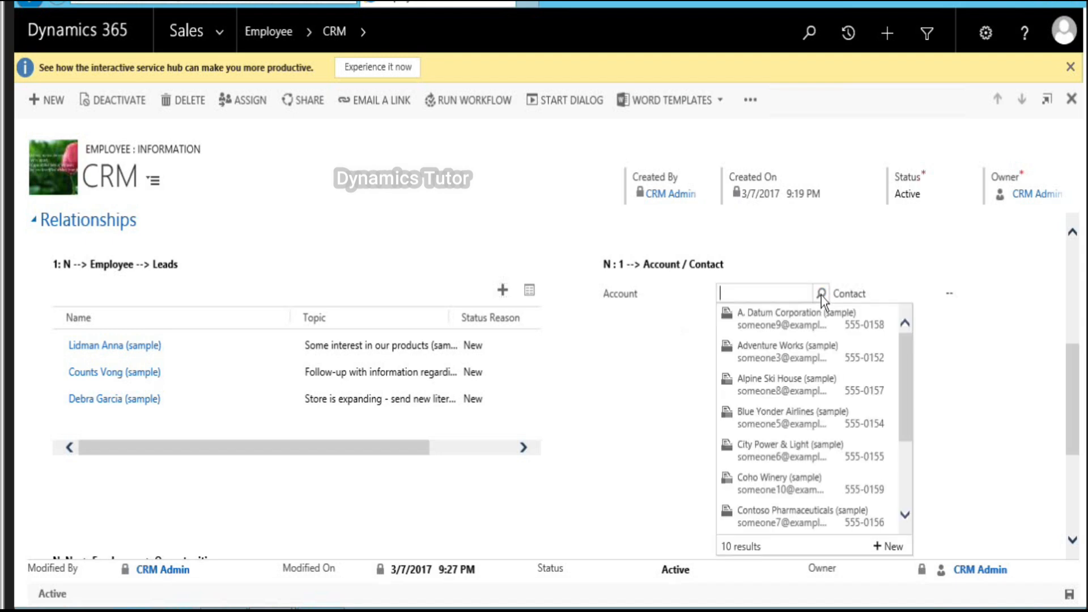
{"action": "left_click", "coordinate": [800, 353]}
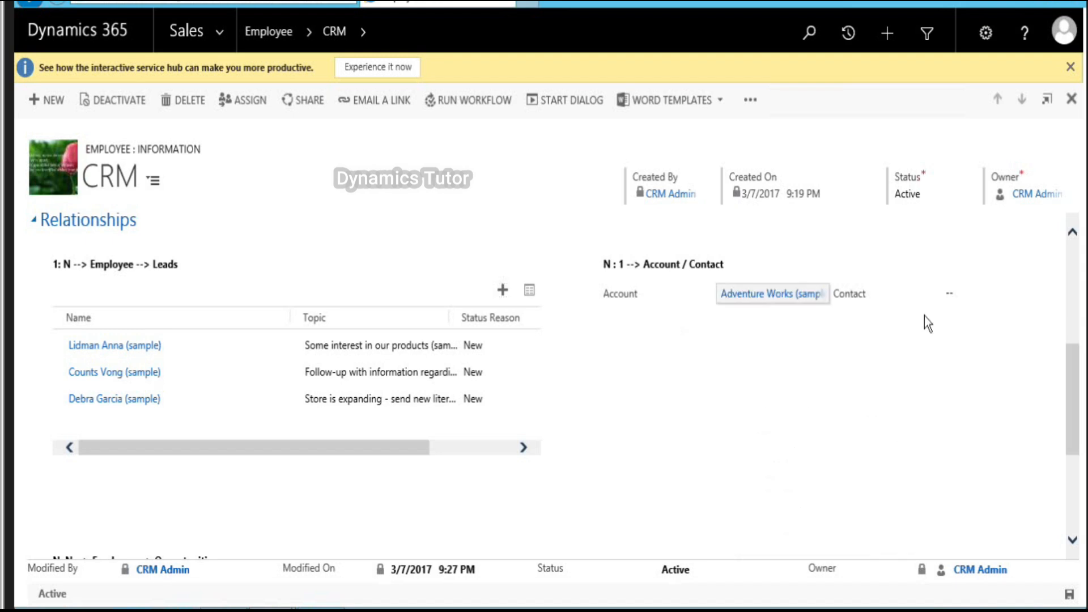
{"action": "left_click", "coordinate": [992, 294]}
{"action": "left_click", "coordinate": [1053, 293]}
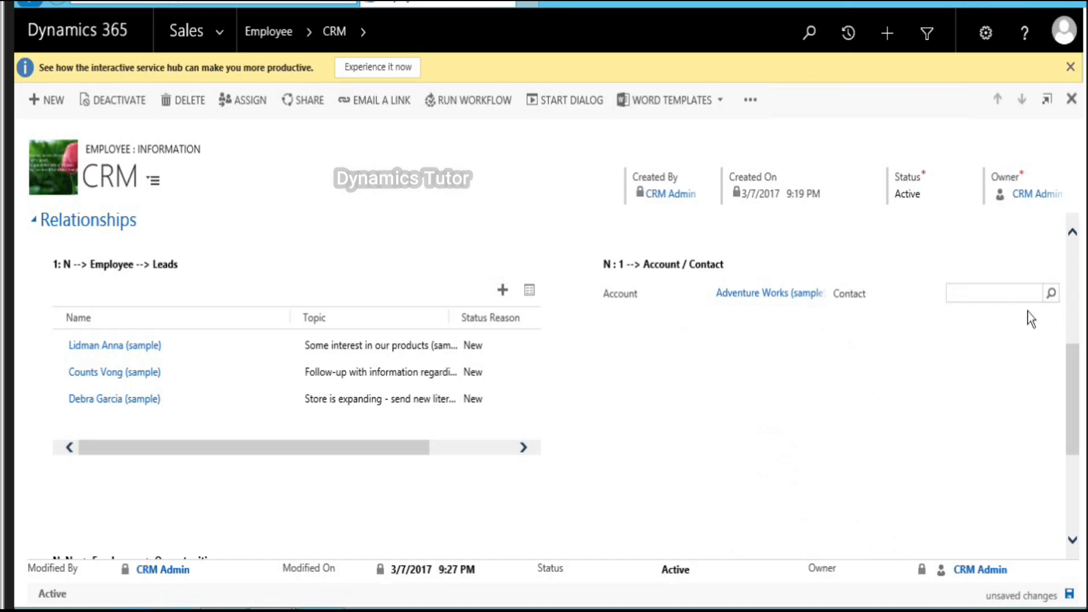
{"action": "left_click", "coordinate": [918, 358]}
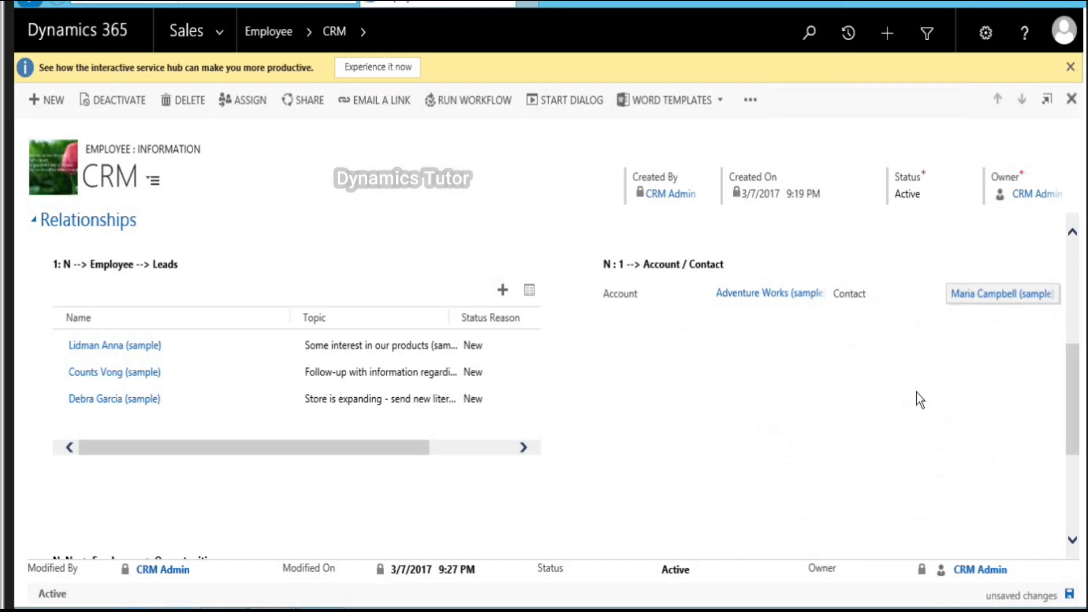
Step: Link all listed opportunities via Look Up More Records, then start a new employee
{"action": "scroll", "coordinate": [917, 392], "scroll_direction": "down", "scroll_amount": 1}
{"action": "scroll", "coordinate": [916, 392], "scroll_direction": "down", "scroll_amount": 3}
{"action": "left_click", "coordinate": [1050, 352]}
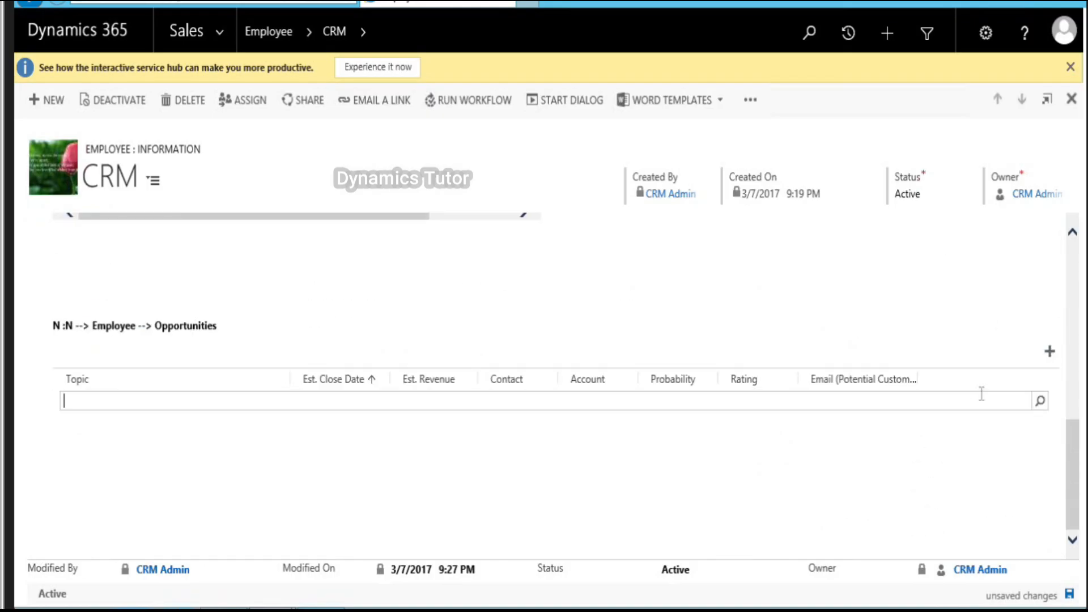
{"action": "left_click", "coordinate": [1040, 401]}
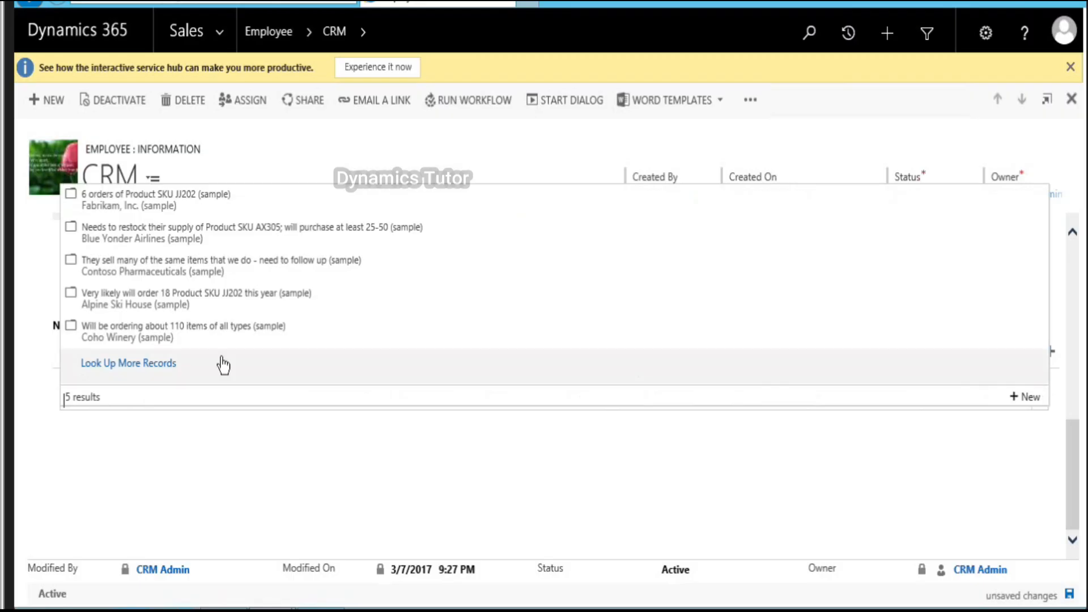
{"action": "left_click", "coordinate": [224, 361]}
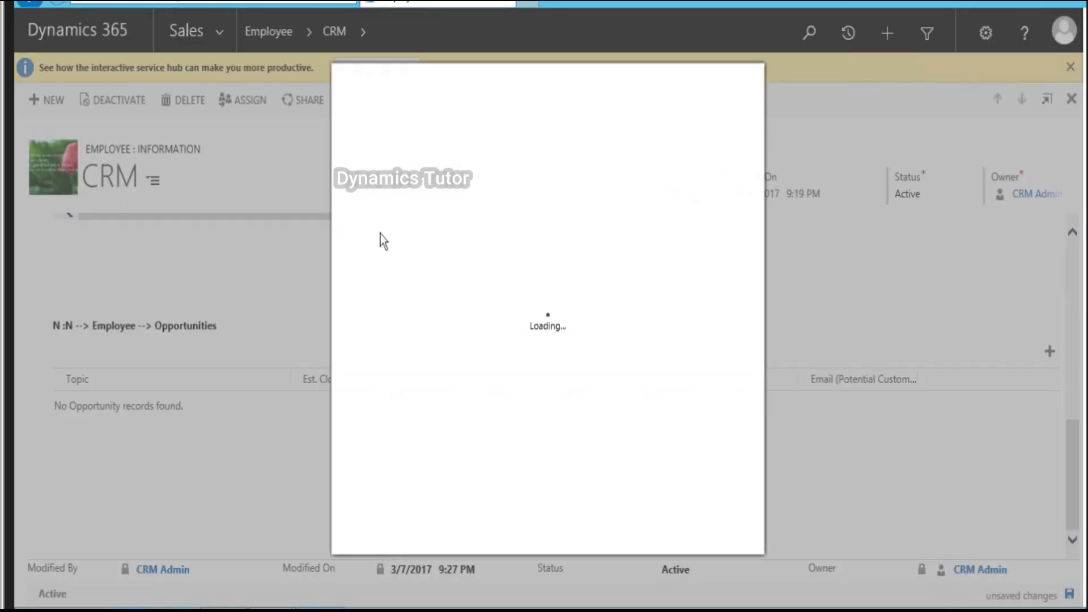
{"action": "left_click", "coordinate": [364, 254]}
{"action": "left_click", "coordinate": [400, 440]}
{"action": "left_click", "coordinate": [633, 535]}
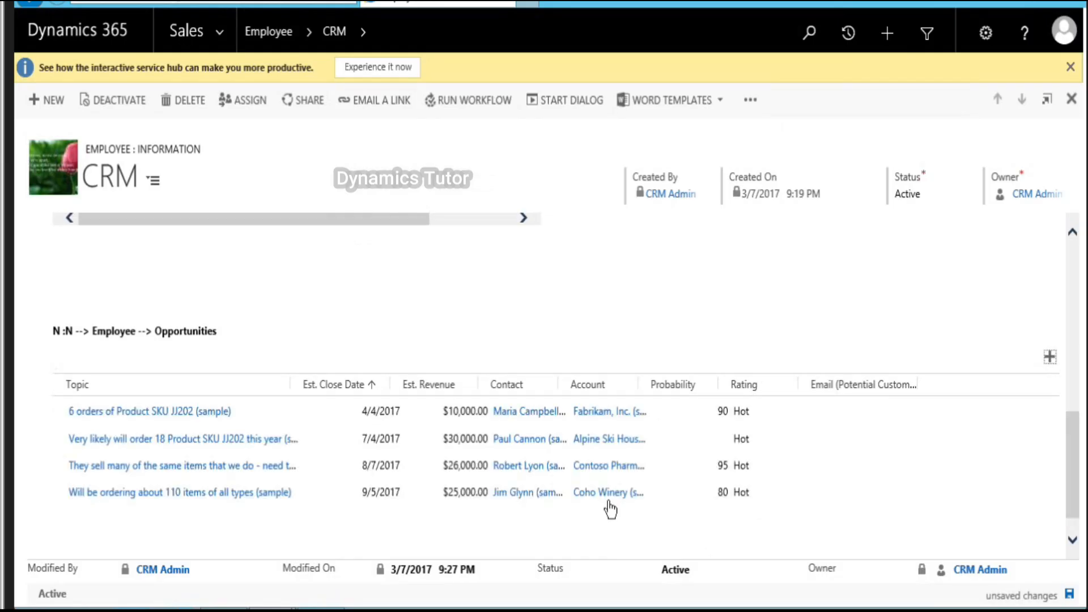
{"action": "left_click", "coordinate": [609, 502]}
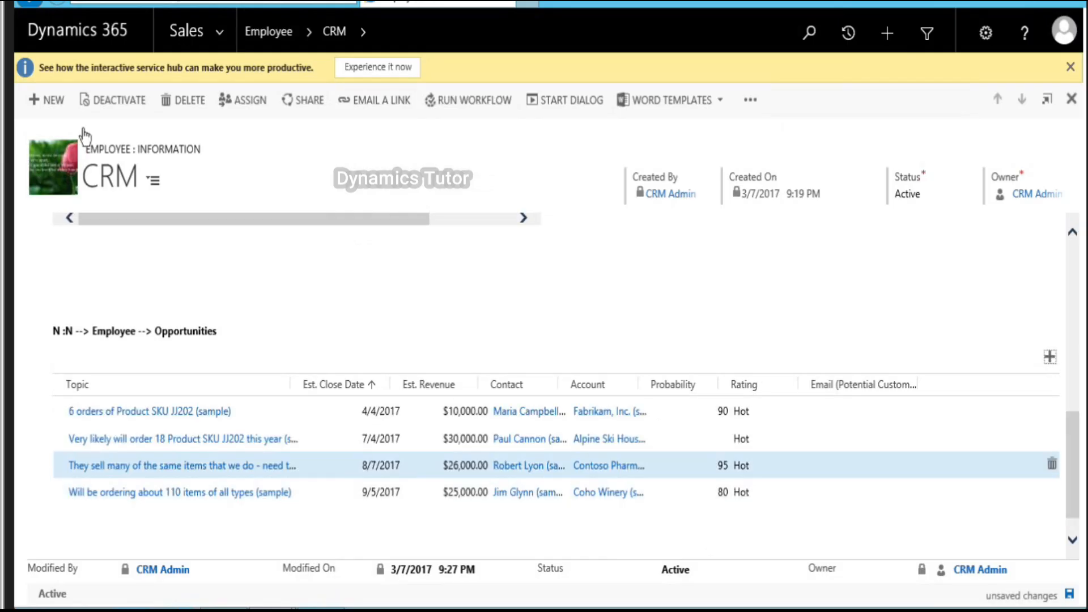
{"action": "left_click", "coordinate": [42, 99]}
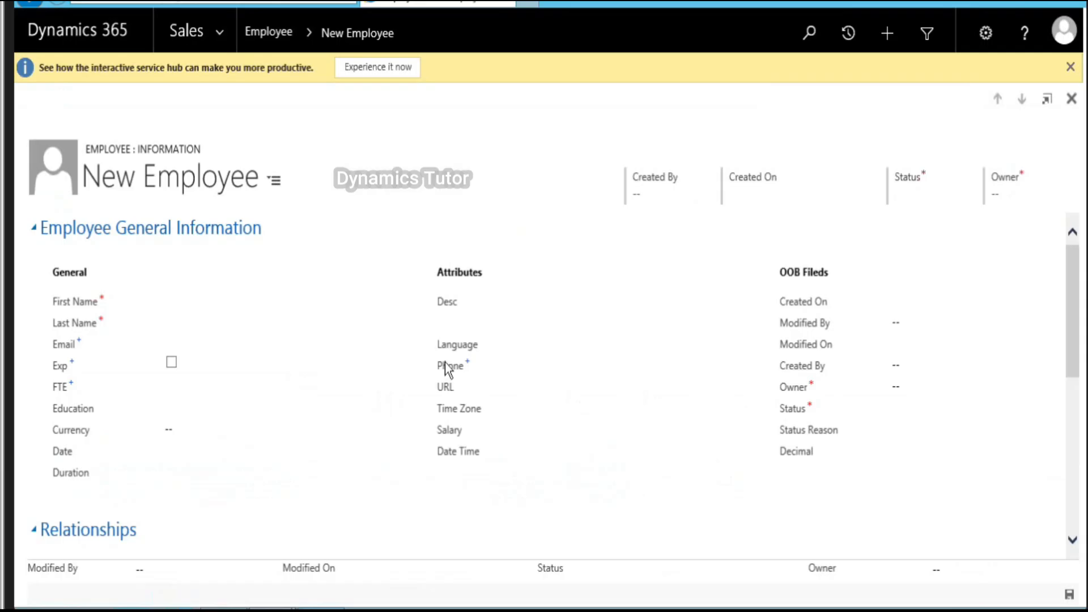
Step: Create and save a new employee with first name 'XRM' and last name 'DEV'
{"action": "left_click", "coordinate": [241, 311]}
{"action": "type", "text": "xr"}
{"action": "key", "text": "BackSpace"}
{"action": "key", "text": "BackSpace"}
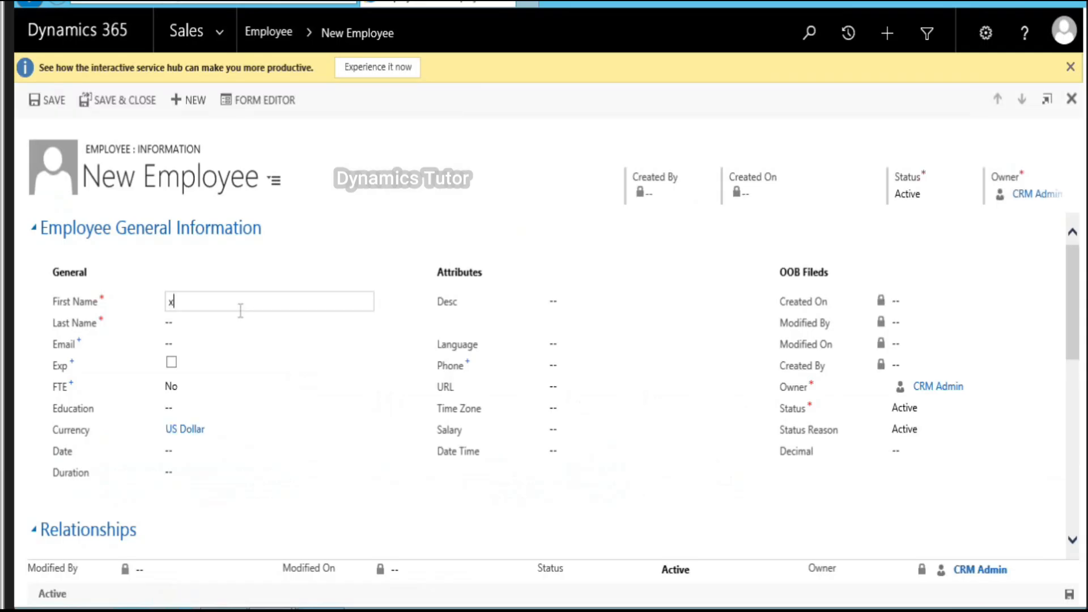
{"action": "type", "text": "XRM"}
{"action": "key", "text": "Tab"}
{"action": "type", "text": "DEV"}
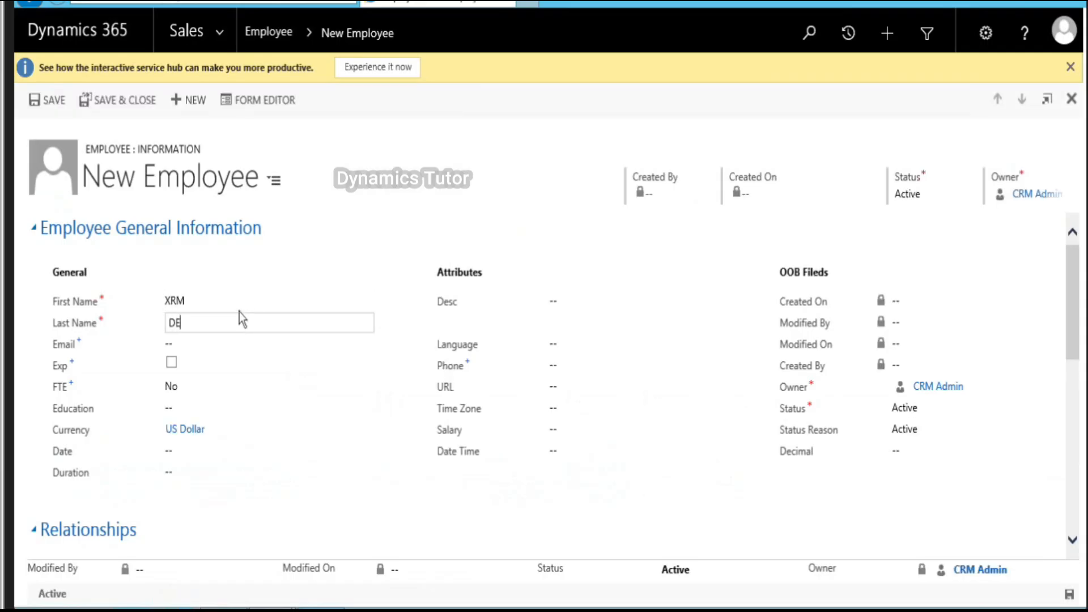
{"action": "key", "text": "Tab"}
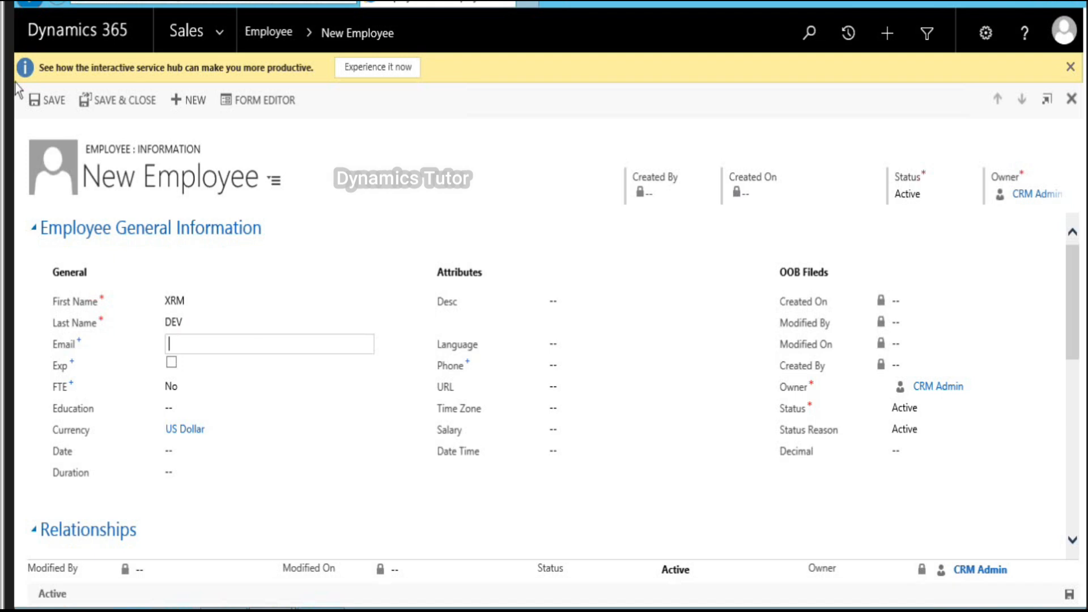
{"action": "left_click", "coordinate": [44, 99]}
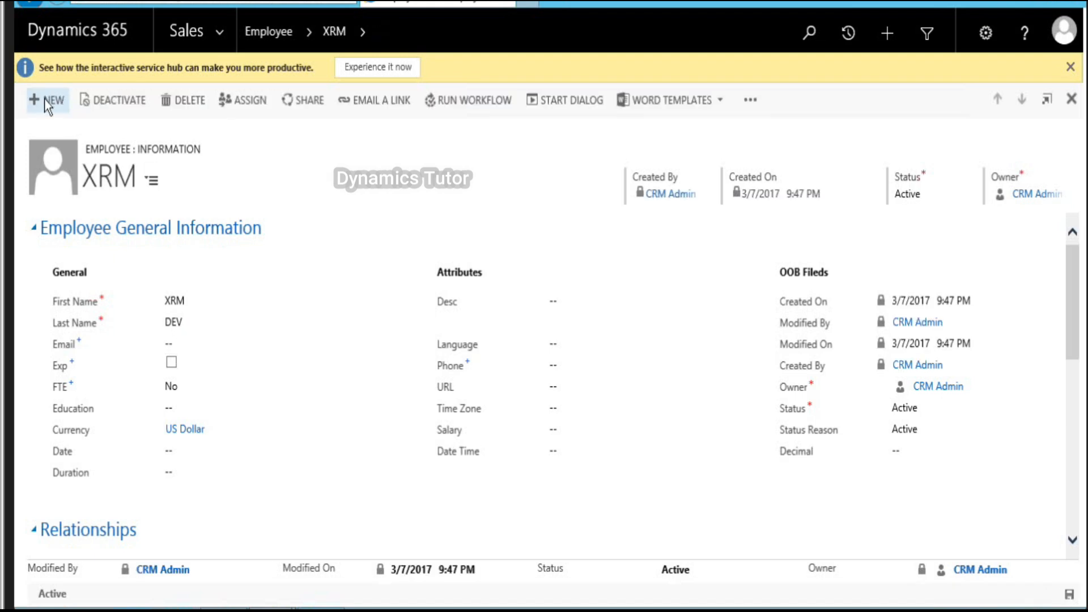
Step: Try linking leads already tied to CRM and dismiss the already-associated errors
{"action": "scroll", "coordinate": [424, 391], "scroll_direction": "down", "scroll_amount": 1}
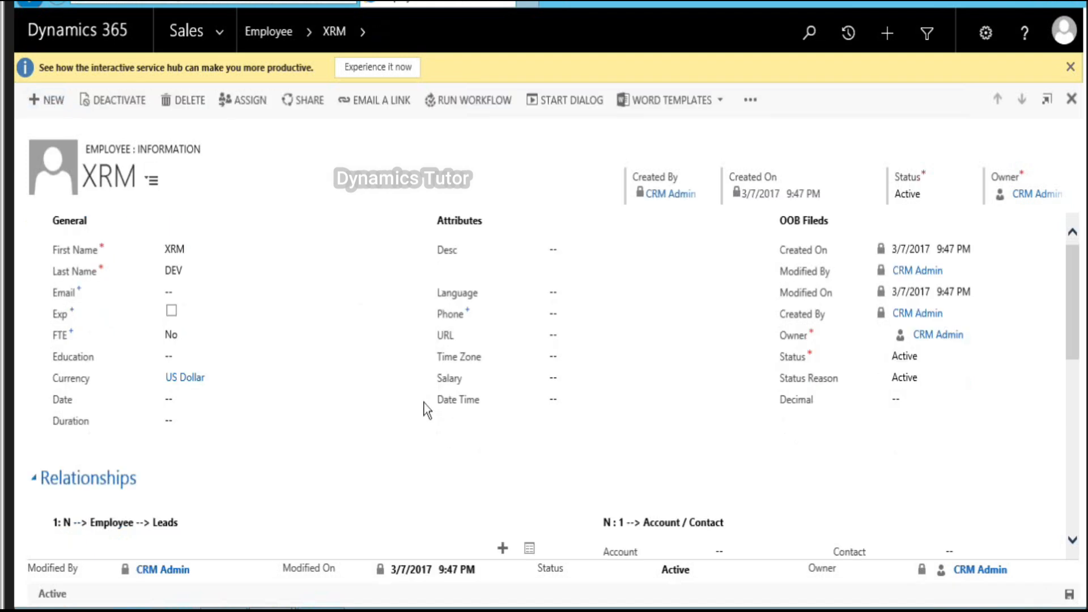
{"action": "scroll", "coordinate": [424, 404], "scroll_direction": "down", "scroll_amount": 1}
{"action": "scroll", "coordinate": [420, 407], "scroll_direction": "down", "scroll_amount": 2}
{"action": "left_click", "coordinate": [502, 393]}
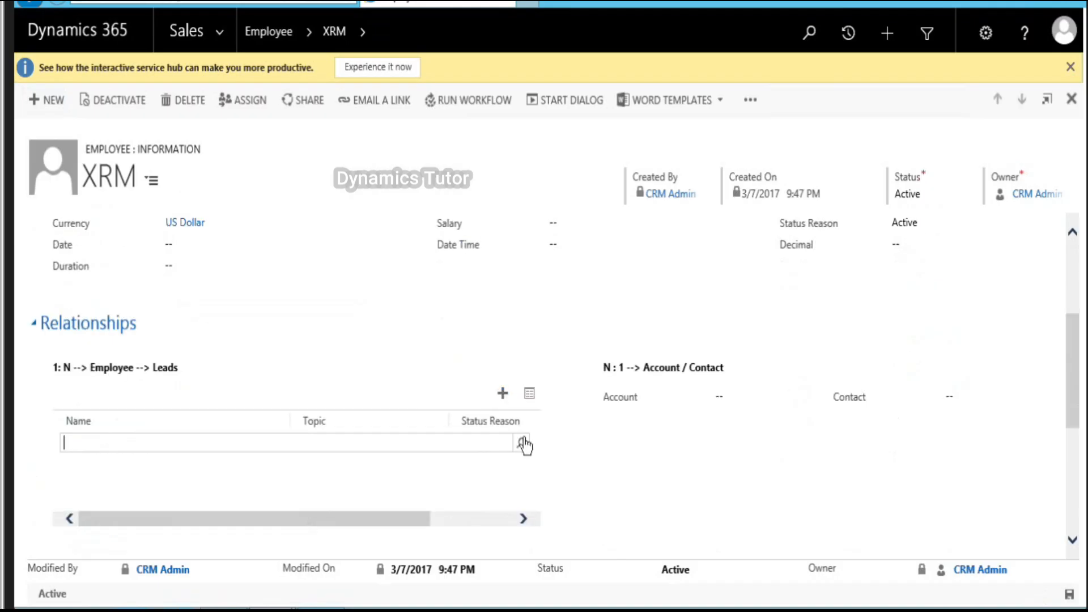
{"action": "left_click", "coordinate": [522, 444]}
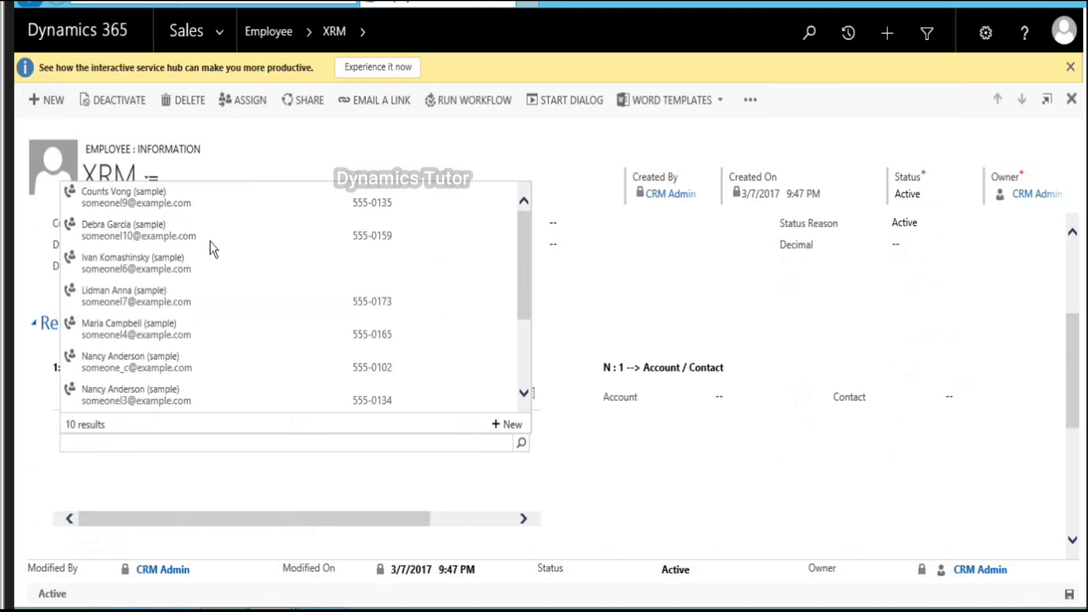
{"action": "left_click", "coordinate": [224, 266]}
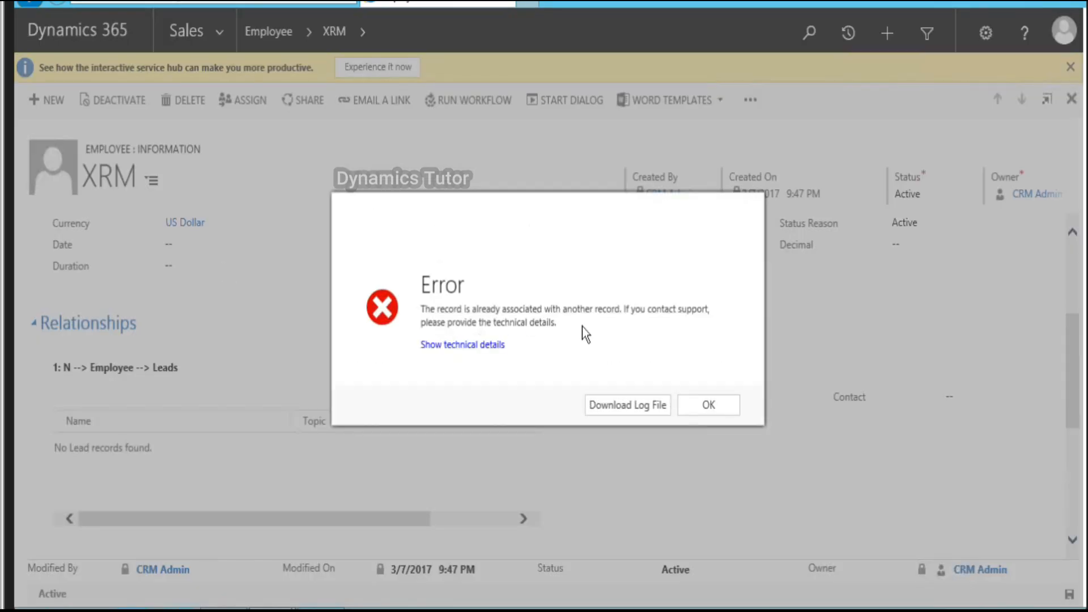
{"action": "left_click", "coordinate": [717, 410]}
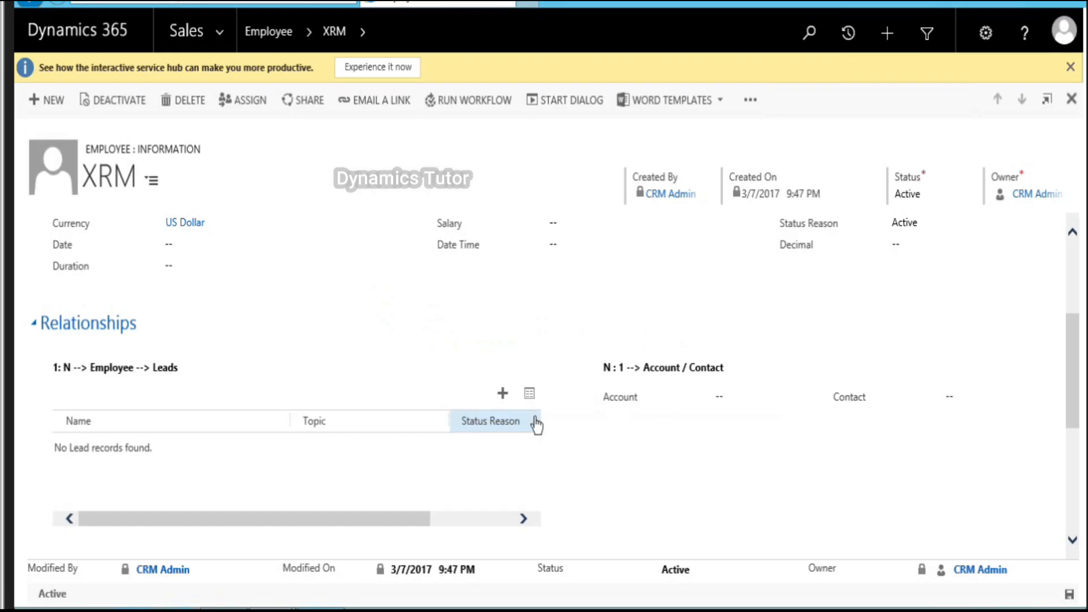
{"action": "left_click", "coordinate": [503, 395]}
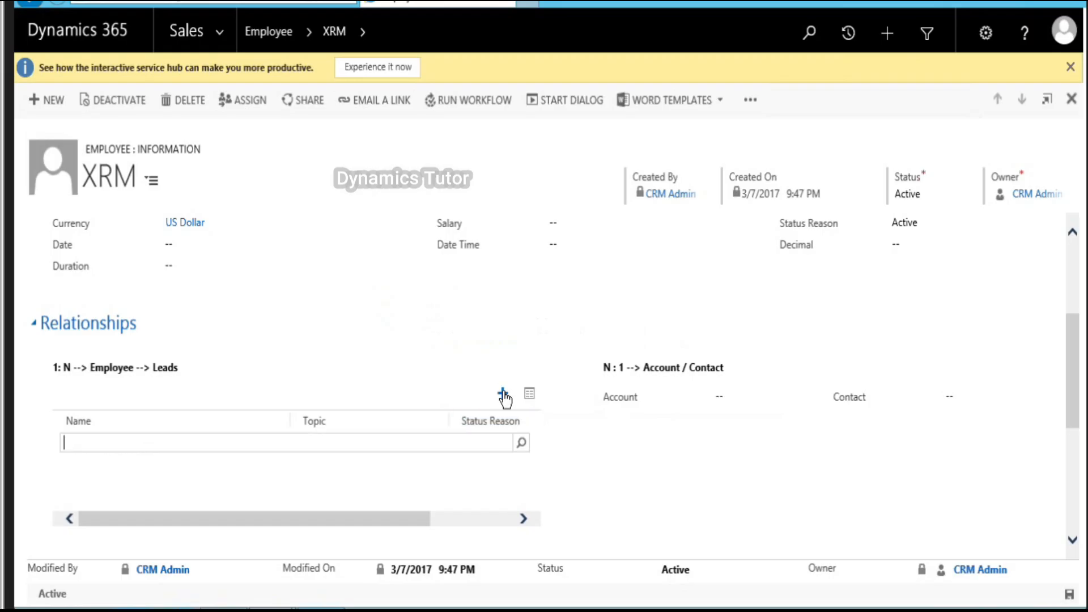
{"action": "left_click", "coordinate": [522, 443]}
{"action": "left_click", "coordinate": [220, 301]}
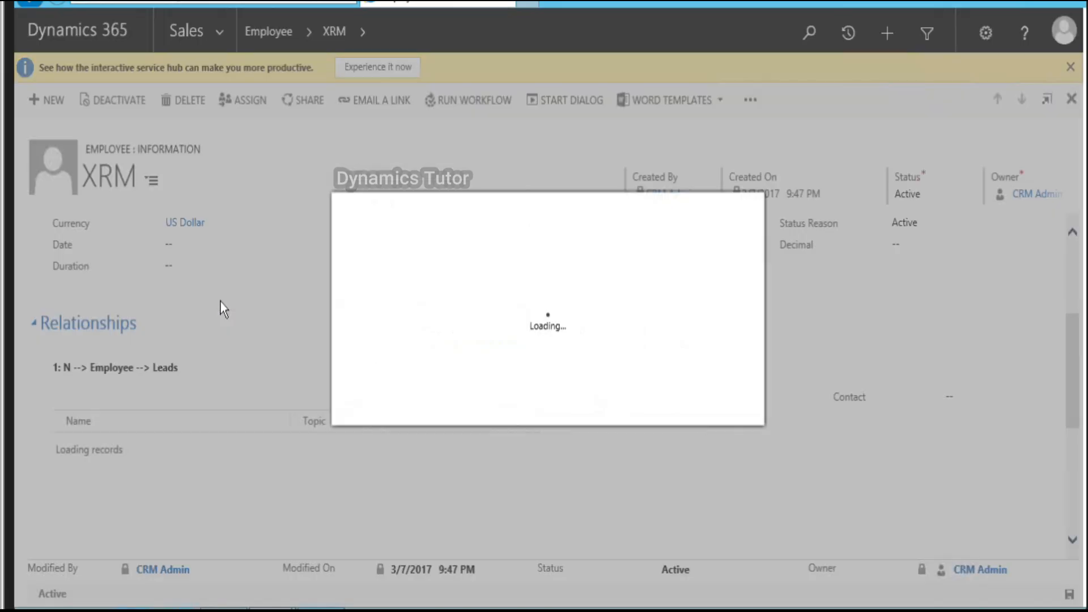
{"action": "left_click", "coordinate": [700, 403]}
Step: Link the 'Mailed an interest card back' lead to XRM after one more rejected pick
{"action": "left_click", "coordinate": [503, 394]}
{"action": "left_click", "coordinate": [522, 443]}
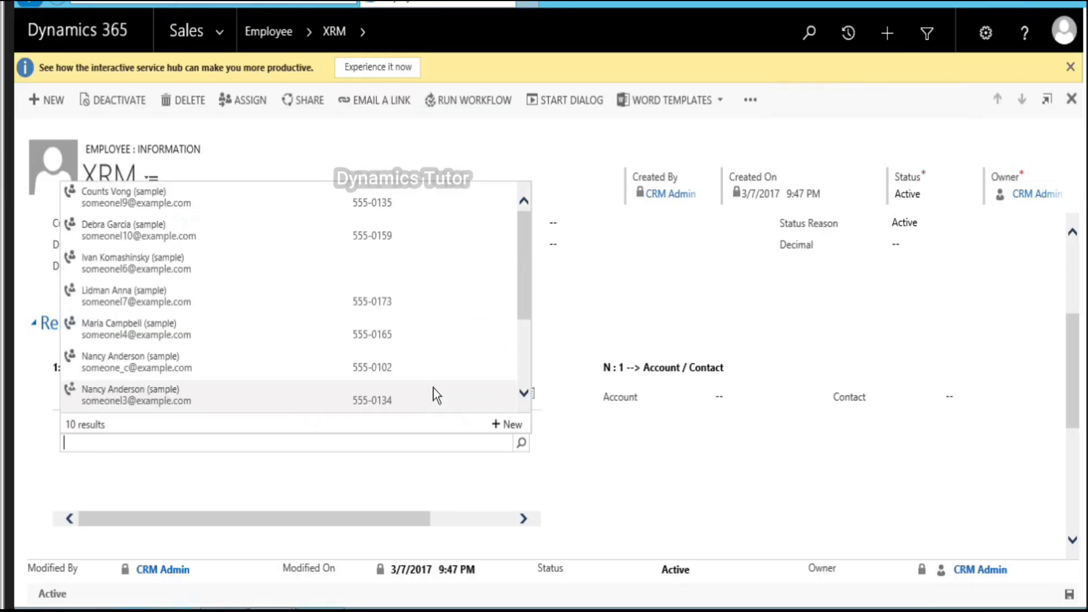
{"action": "left_click", "coordinate": [326, 368]}
{"action": "left_click", "coordinate": [708, 401]}
{"action": "left_click", "coordinate": [503, 395]}
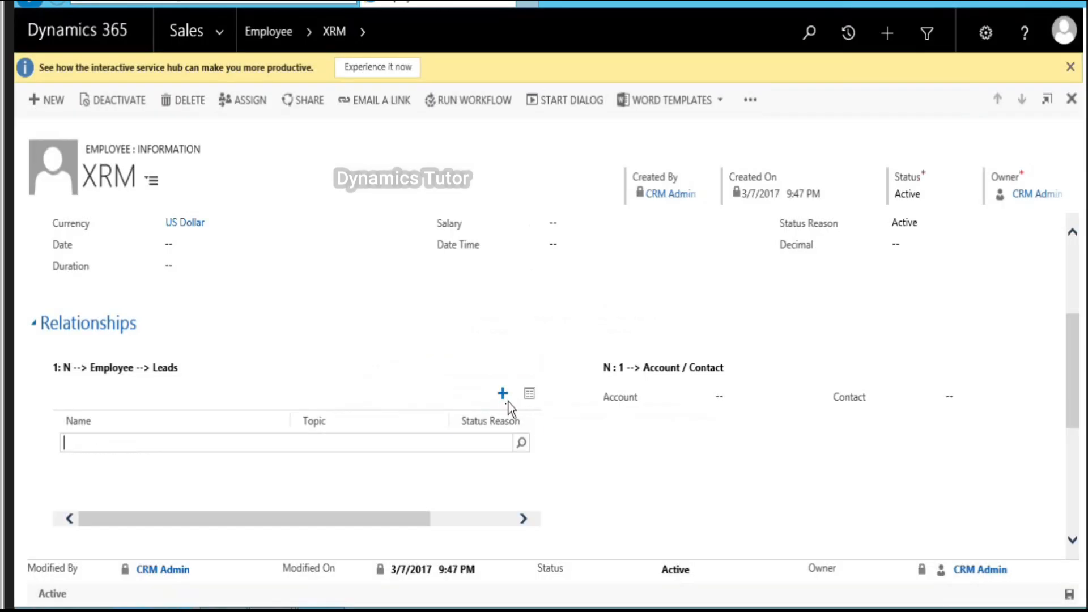
{"action": "left_click", "coordinate": [521, 444]}
{"action": "scroll", "coordinate": [316, 329], "scroll_direction": "down", "scroll_amount": 3}
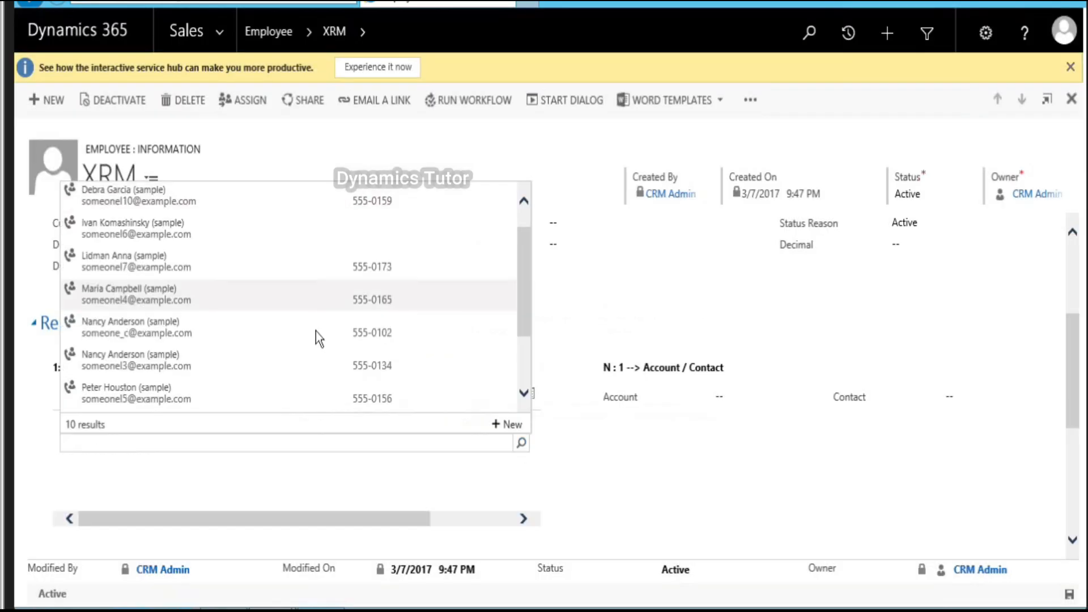
{"action": "left_click", "coordinate": [249, 364]}
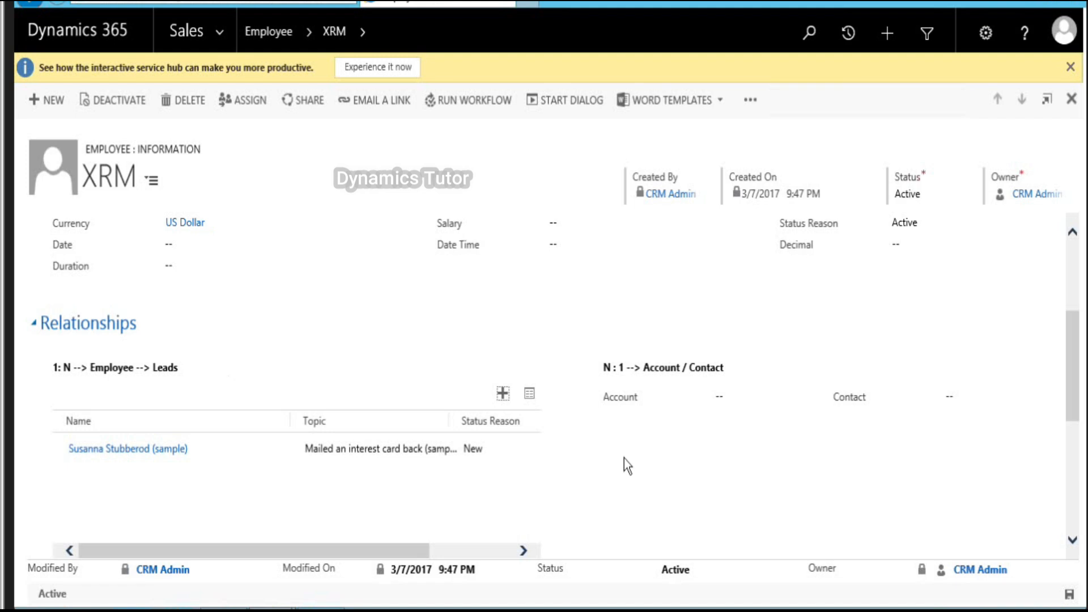
Step: Link all five sample opportunities to XRM through the full opportunity lookup
{"action": "scroll", "coordinate": [626, 465], "scroll_direction": "down", "scroll_amount": 6}
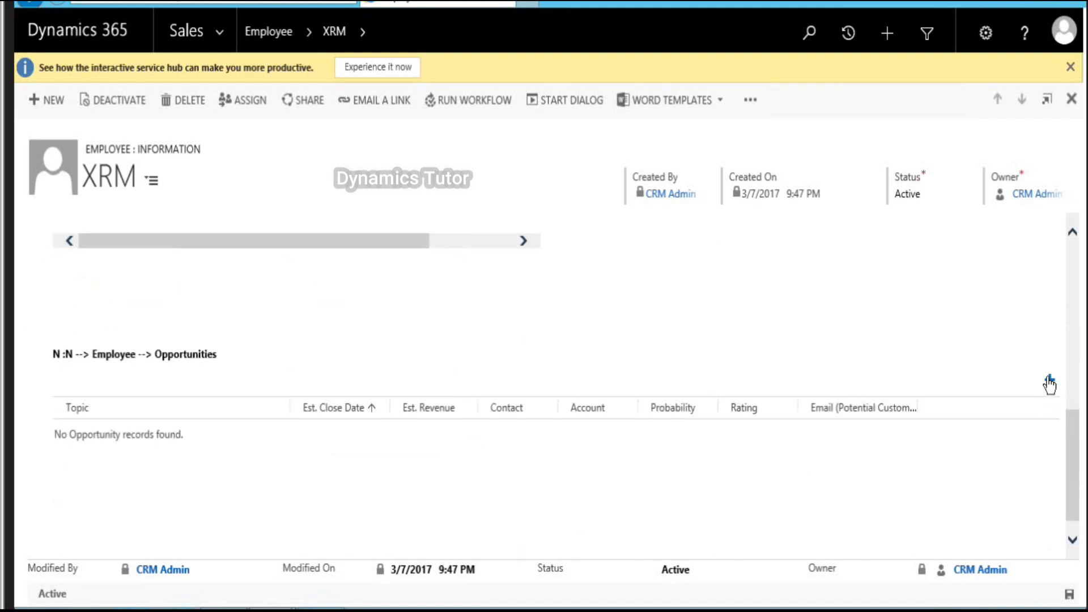
{"action": "left_click", "coordinate": [1050, 380]}
{"action": "left_click", "coordinate": [1038, 432]}
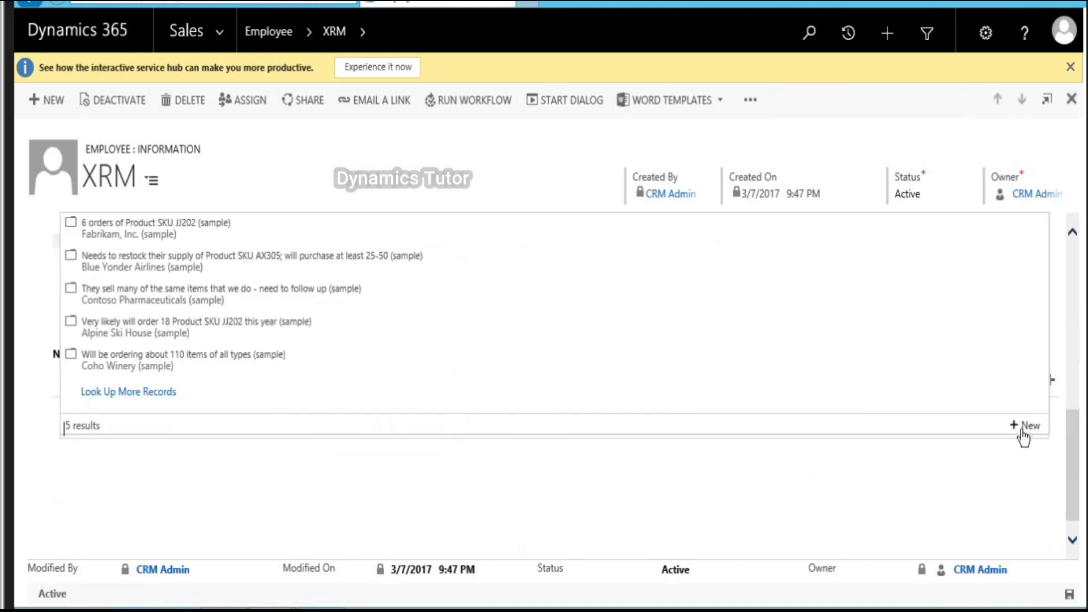
{"action": "left_click", "coordinate": [170, 392]}
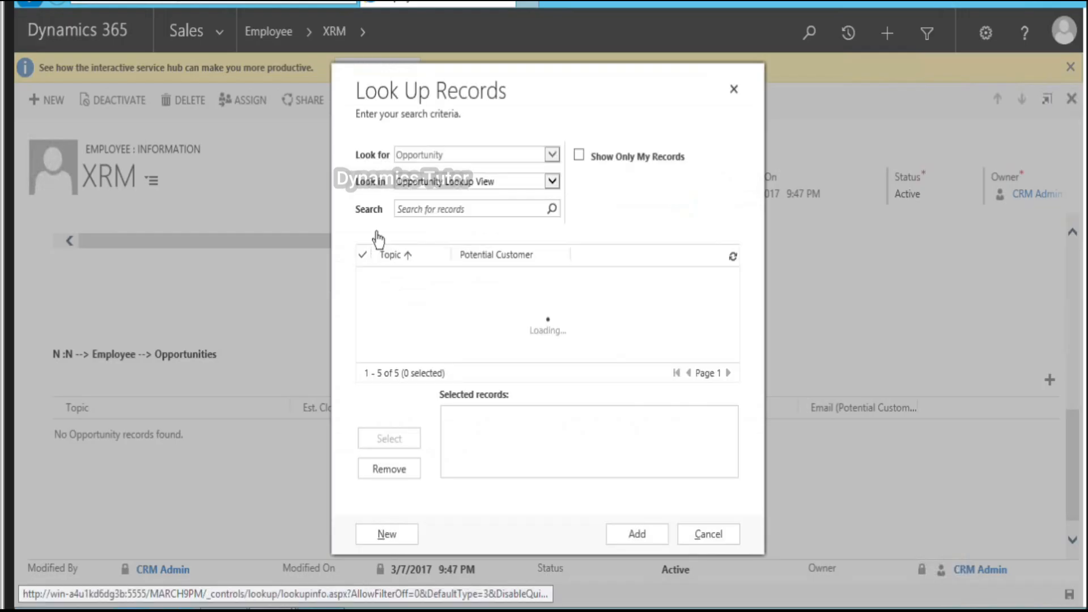
{"action": "left_click", "coordinate": [363, 256]}
{"action": "left_click", "coordinate": [652, 524]}
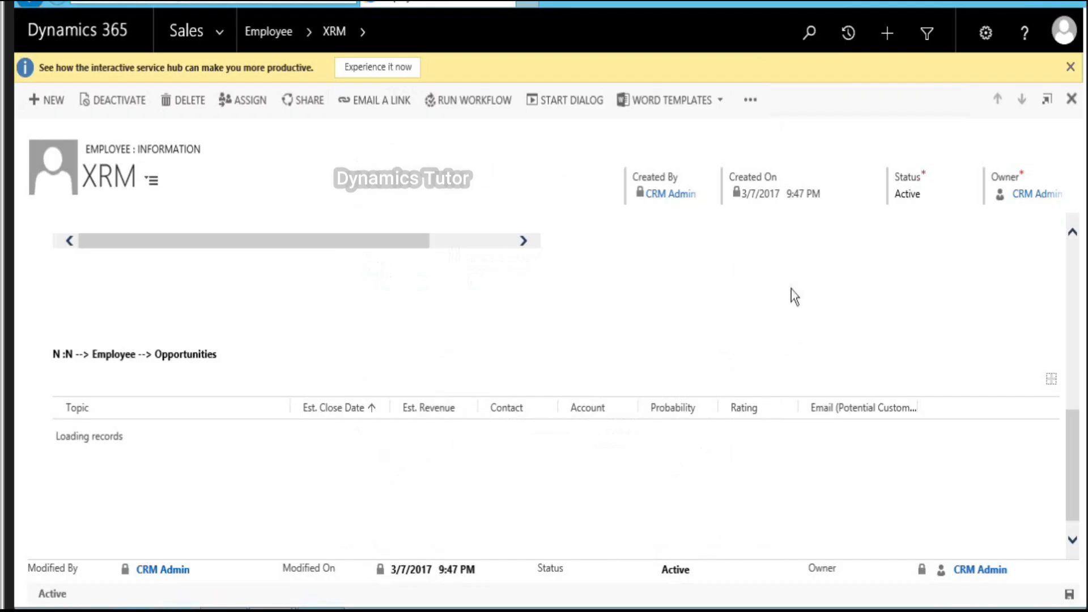
Step: Set Account to Adventure Works and Contact to the sample primary contact, then save
{"action": "scroll", "coordinate": [756, 329], "scroll_direction": "up", "scroll_amount": 2}
{"action": "scroll", "coordinate": [755, 329], "scroll_direction": "up", "scroll_amount": 1}
{"action": "left_click", "coordinate": [808, 249]}
{"action": "left_click", "coordinate": [820, 242]}
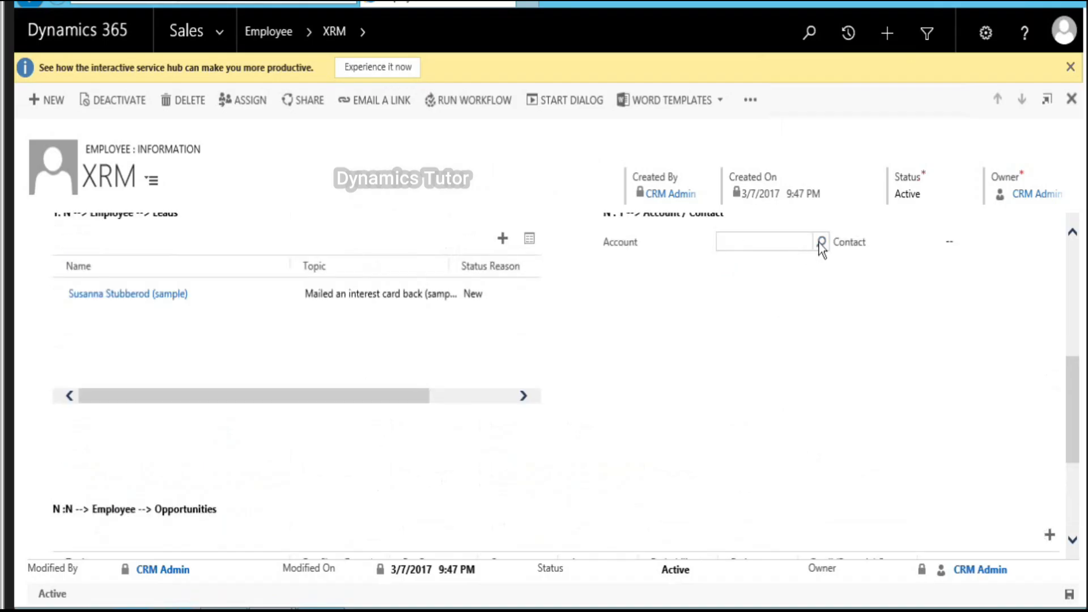
{"action": "left_click", "coordinate": [810, 295]}
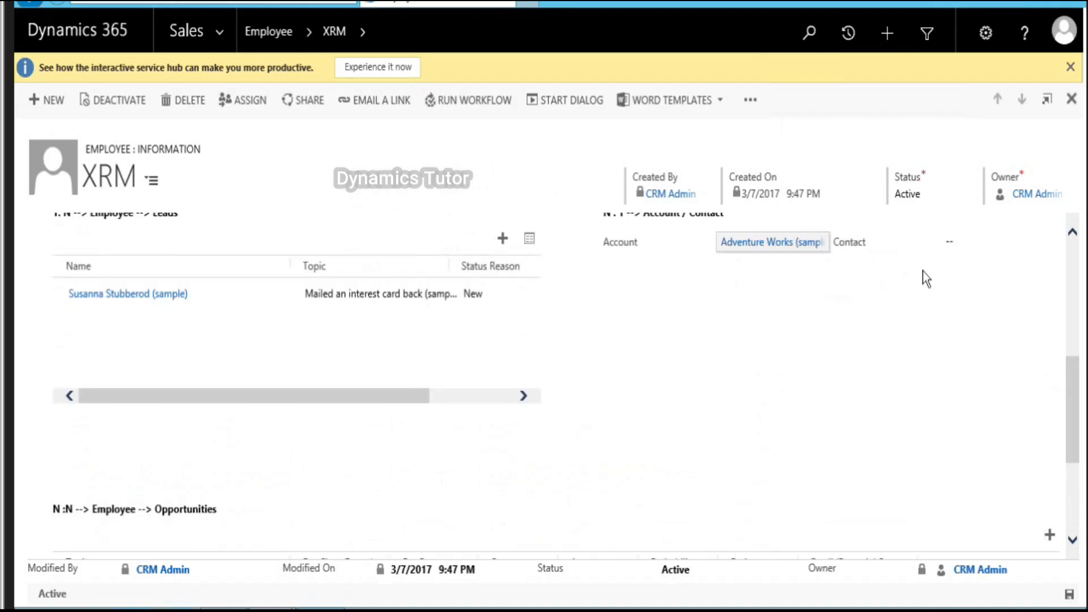
{"action": "left_click", "coordinate": [960, 241]}
{"action": "left_click", "coordinate": [1052, 244]}
{"action": "left_click", "coordinate": [972, 322]}
{"action": "left_click", "coordinate": [1069, 594]}
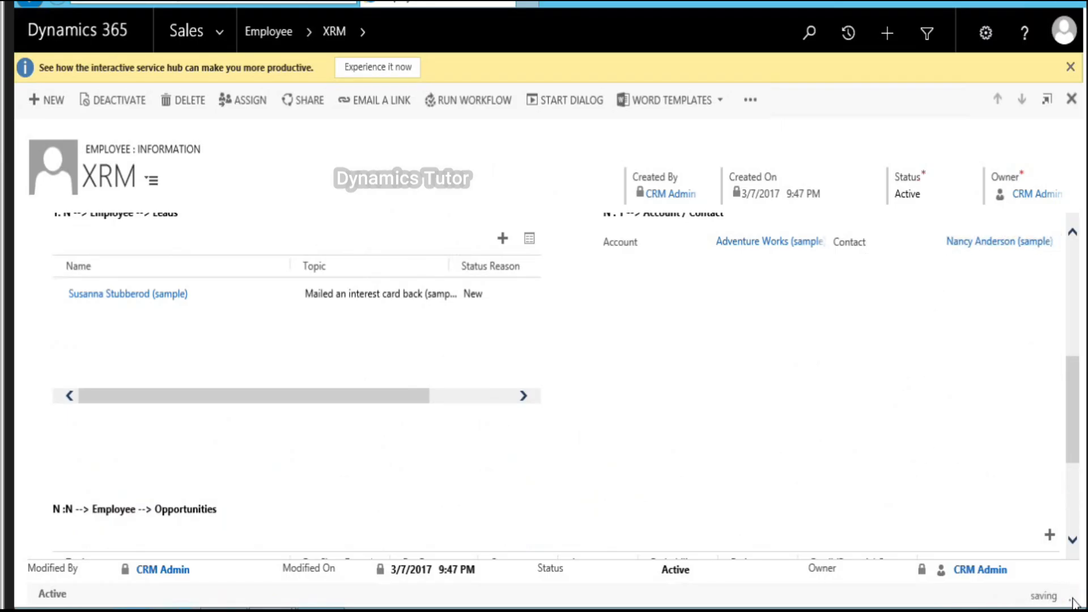
Step: Attempt to delete the Adventure Works account and dismiss the deletion error
{"action": "left_click", "coordinate": [762, 249]}
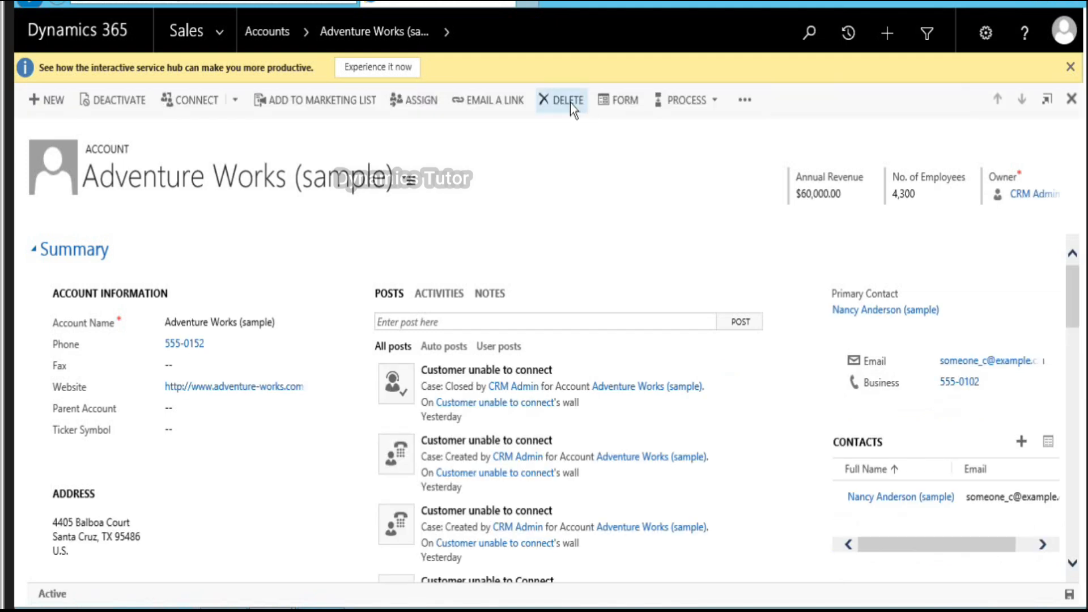
{"action": "left_click", "coordinate": [571, 103]}
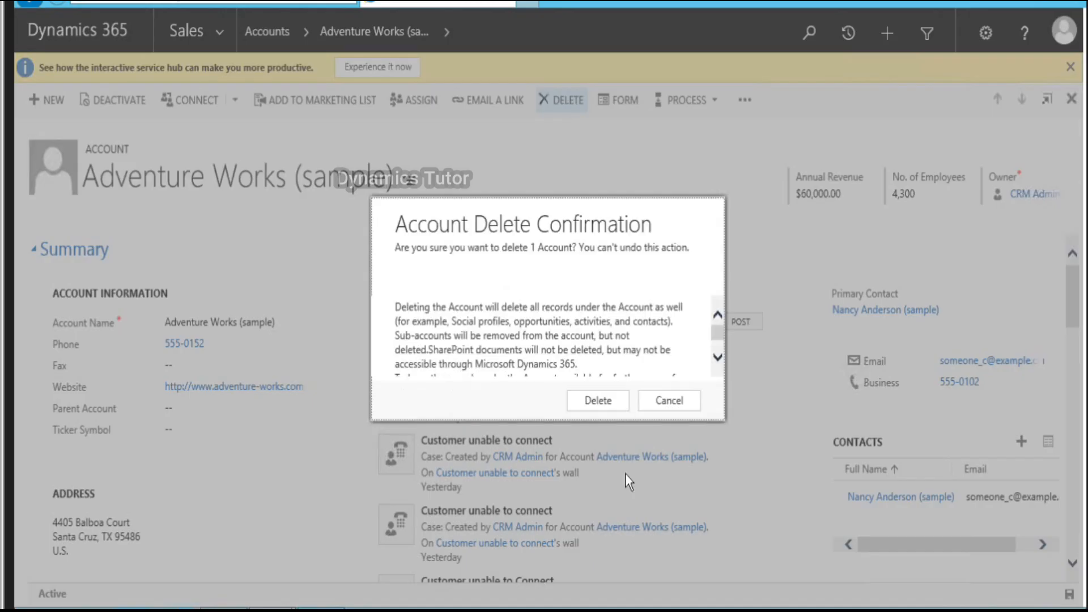
{"action": "left_click", "coordinate": [604, 400]}
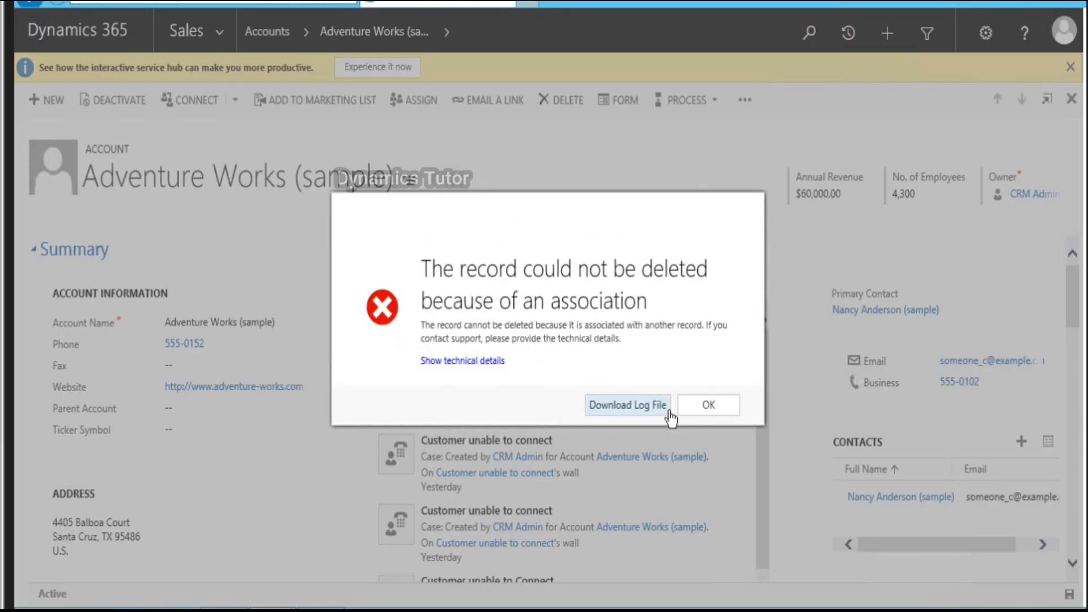
{"action": "left_click", "coordinate": [694, 406]}
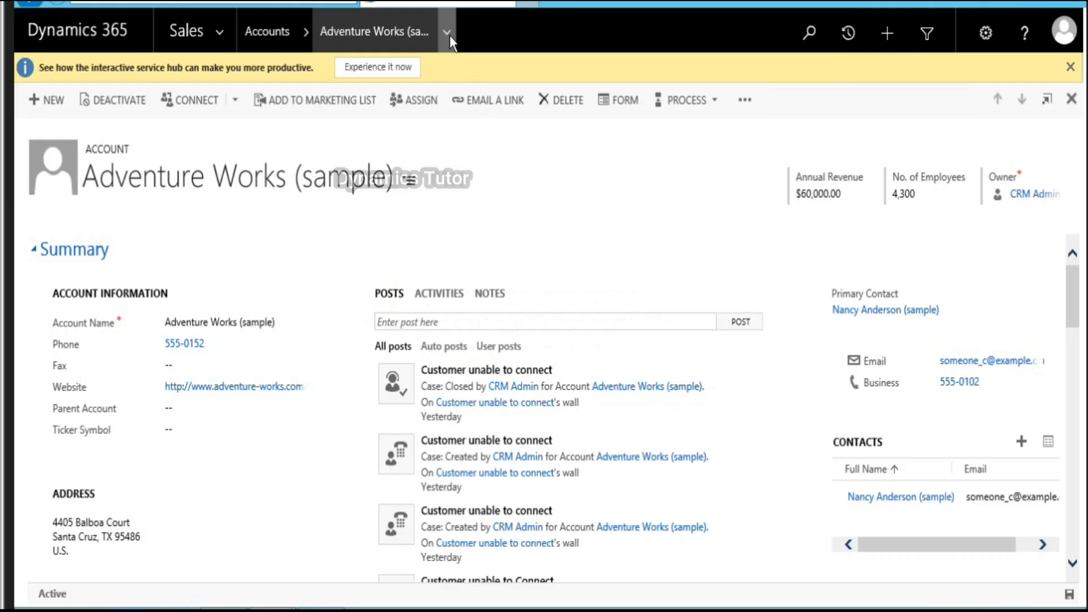
Step: Check the employees related to Adventure Works, then return to the accounts list
{"action": "left_click", "coordinate": [450, 35]}
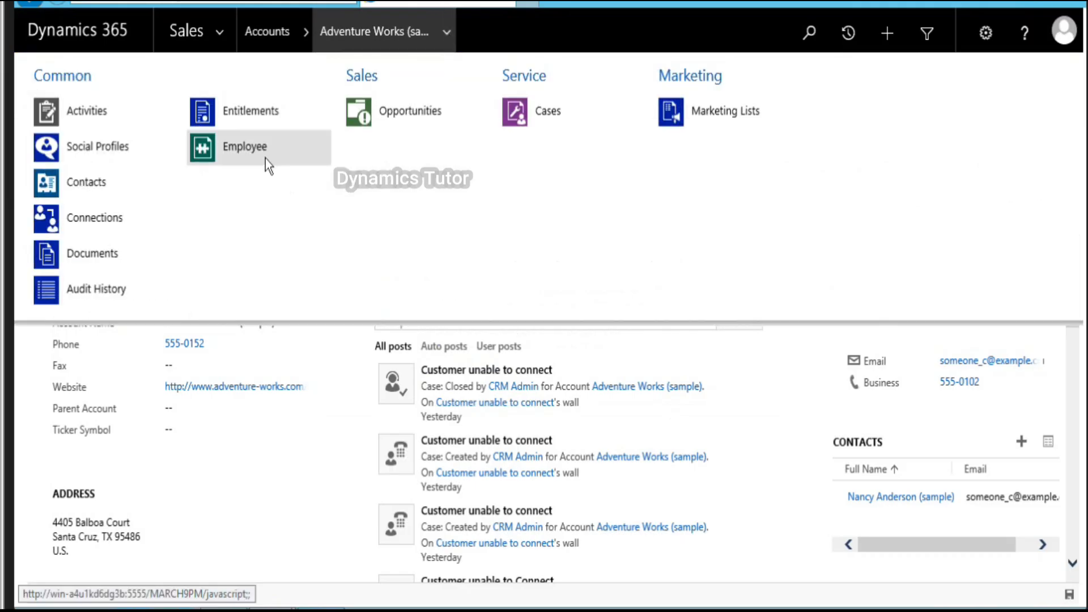
{"action": "left_click", "coordinate": [266, 158]}
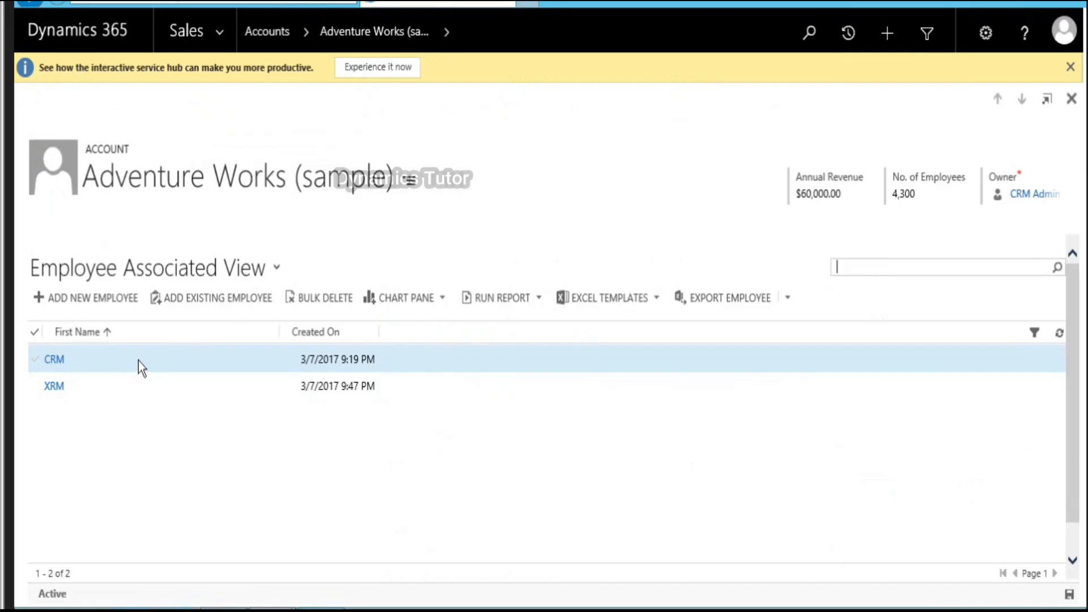
{"action": "left_click", "coordinate": [264, 35]}
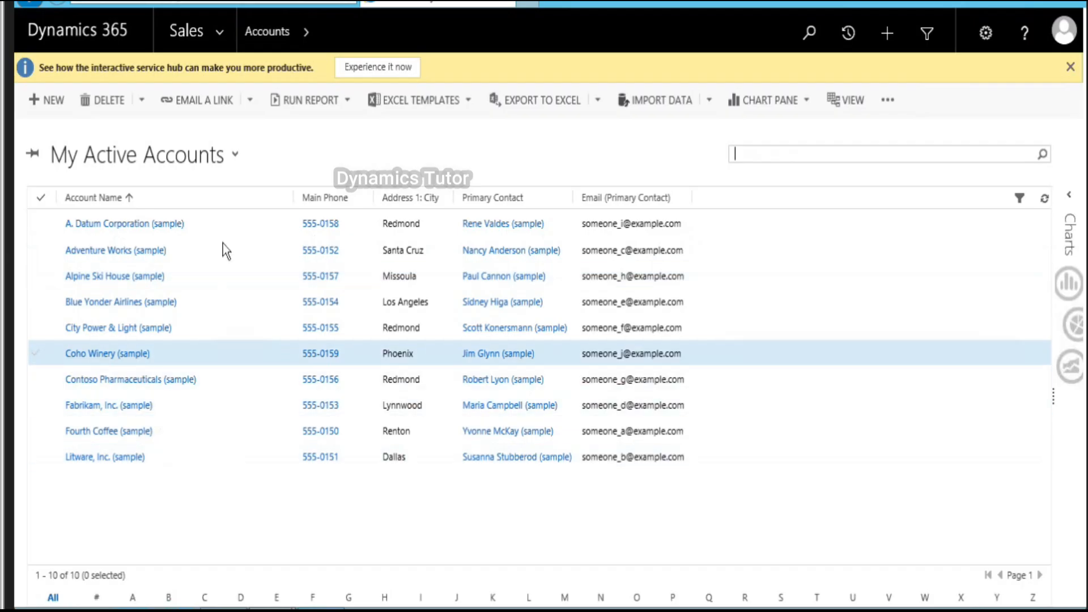
Step: Delete the Litware, Inc. account from My Active Accounts
{"action": "left_click", "coordinate": [190, 462]}
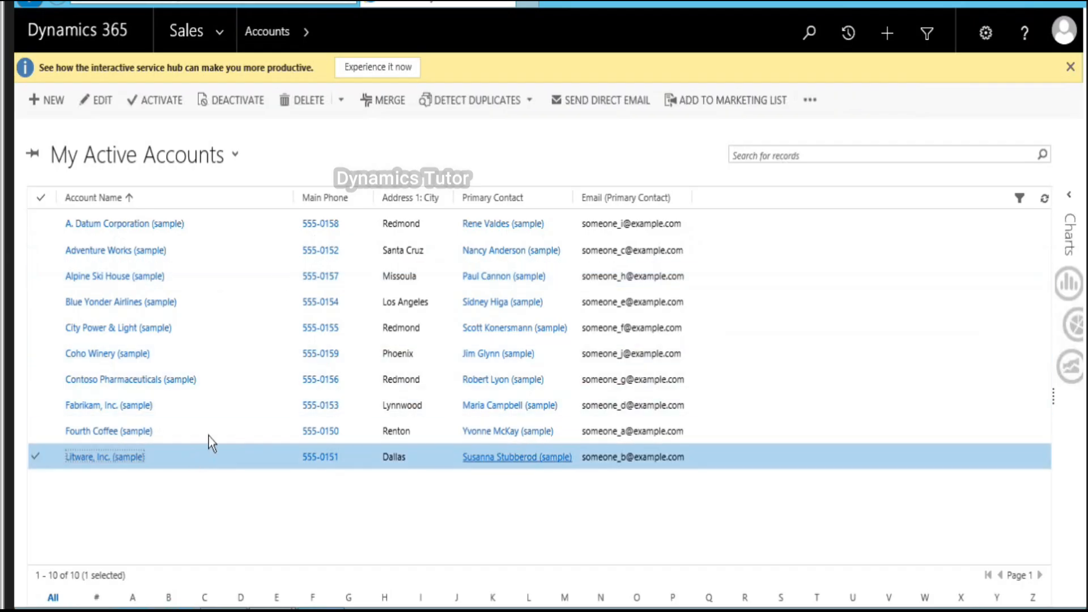
{"action": "left_click", "coordinate": [311, 100]}
{"action": "left_click", "coordinate": [625, 379]}
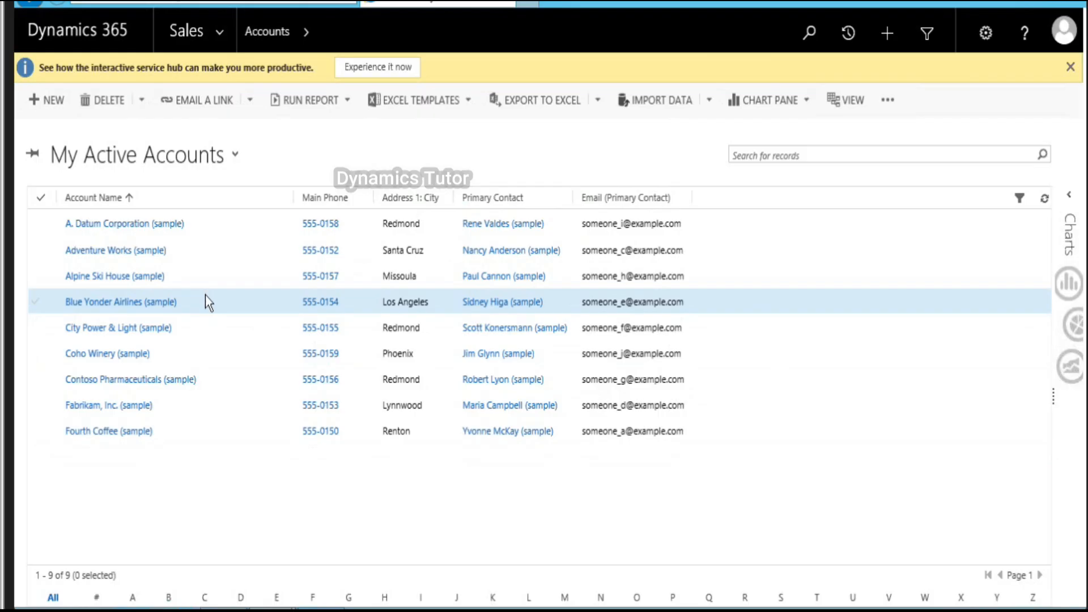
Step: Try deleting Adventure Works and dismiss the association error blocking it
{"action": "left_click", "coordinate": [205, 254]}
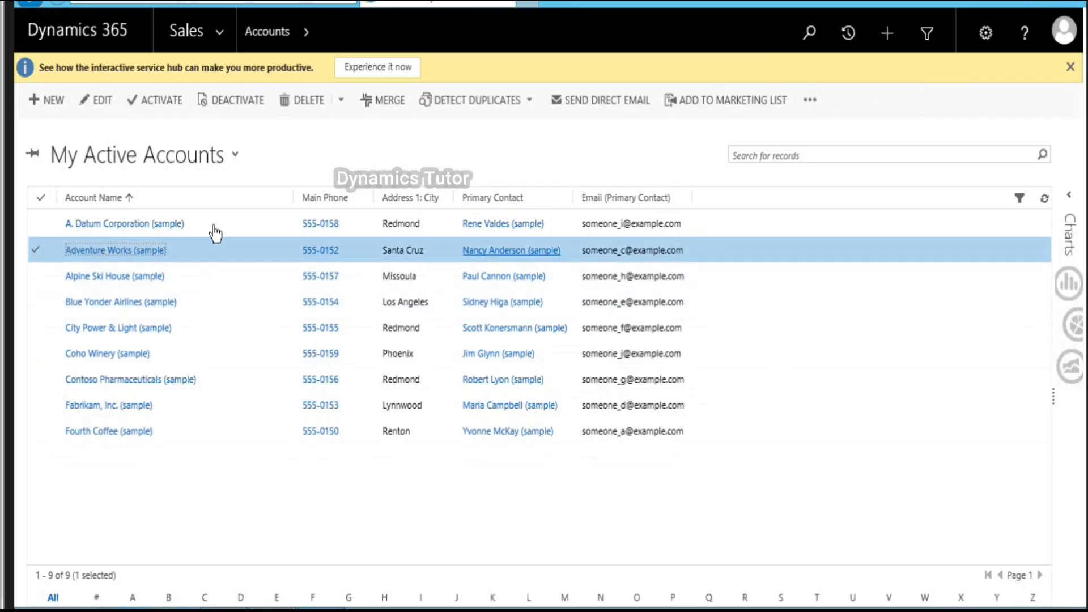
{"action": "left_click", "coordinate": [311, 98]}
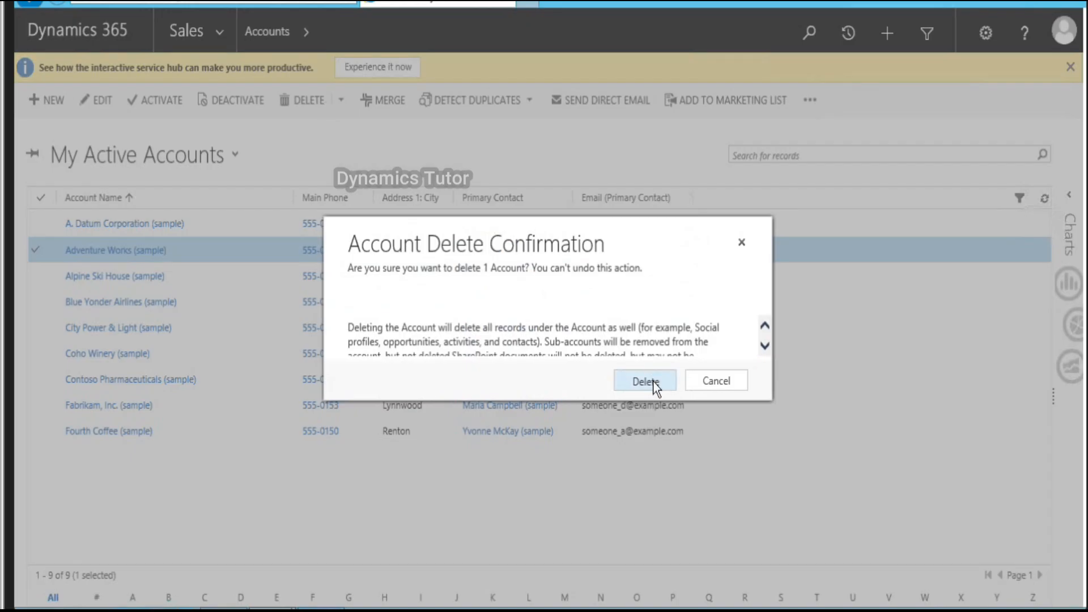
{"action": "left_click", "coordinate": [646, 381]}
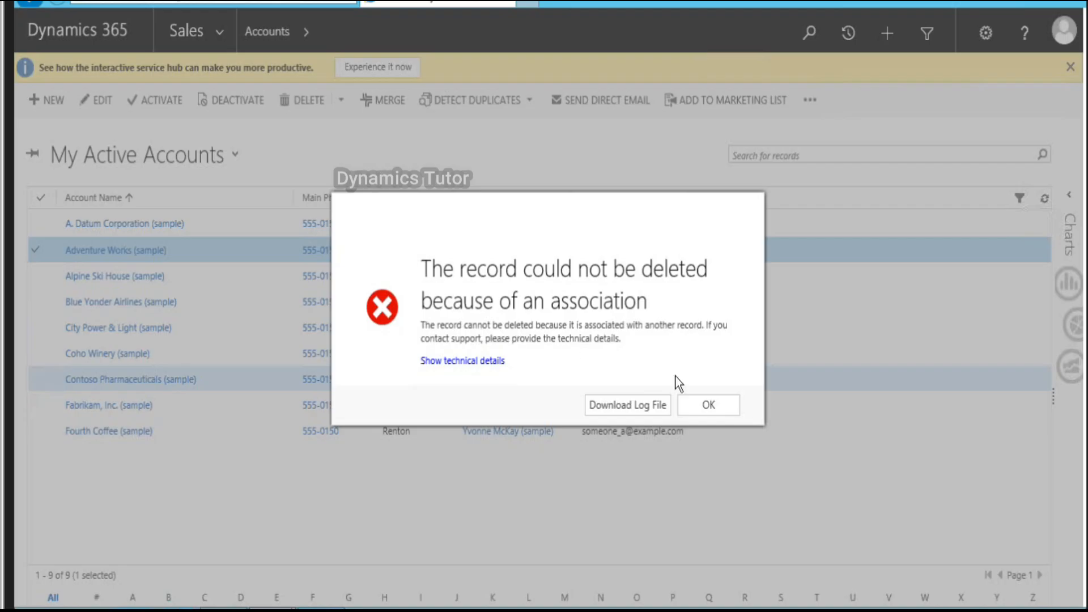
{"action": "left_click", "coordinate": [727, 408]}
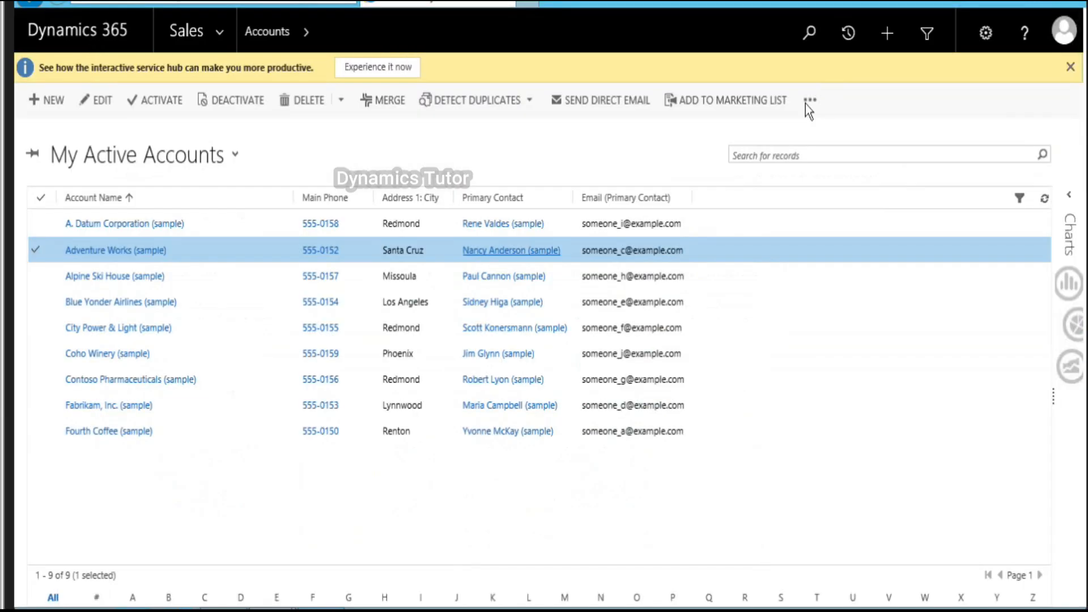
{"action": "left_click", "coordinate": [806, 102]}
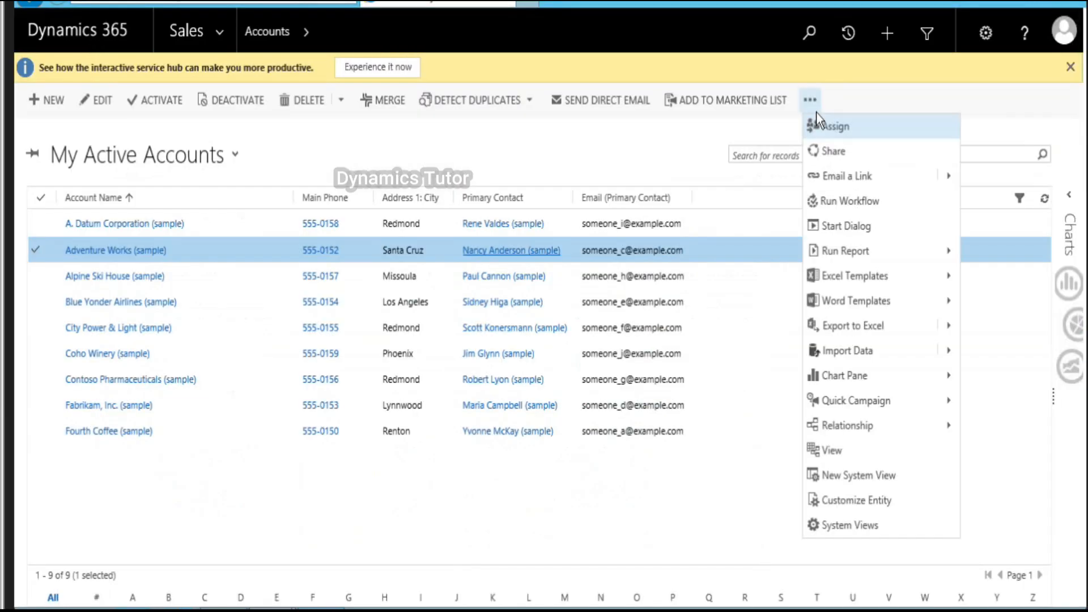